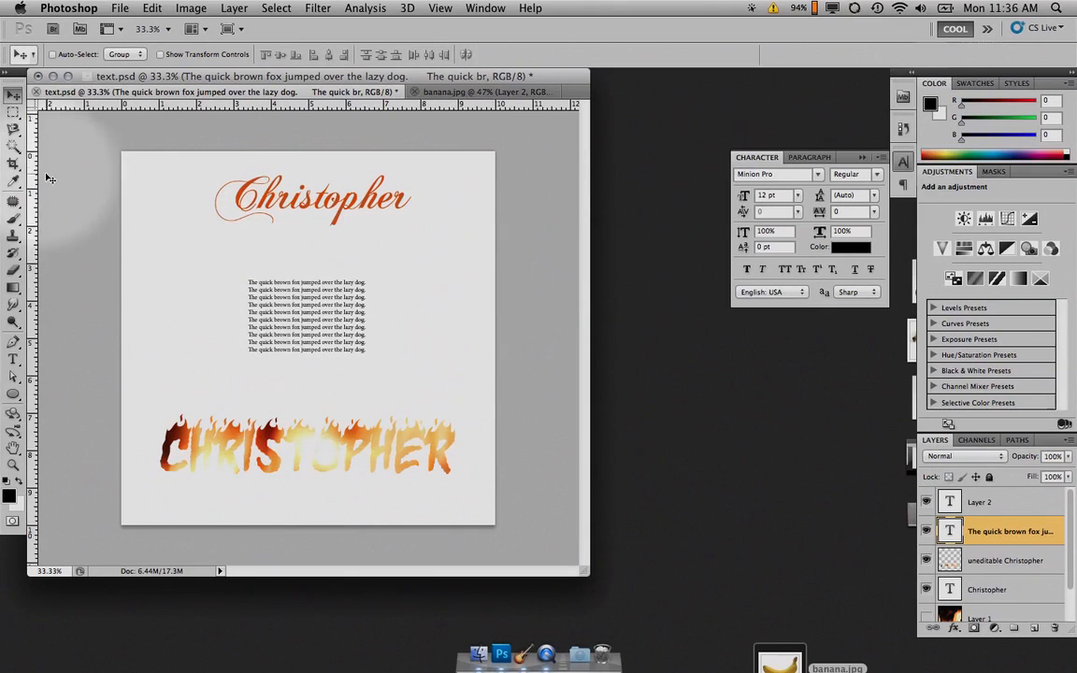
left_click(12, 358)
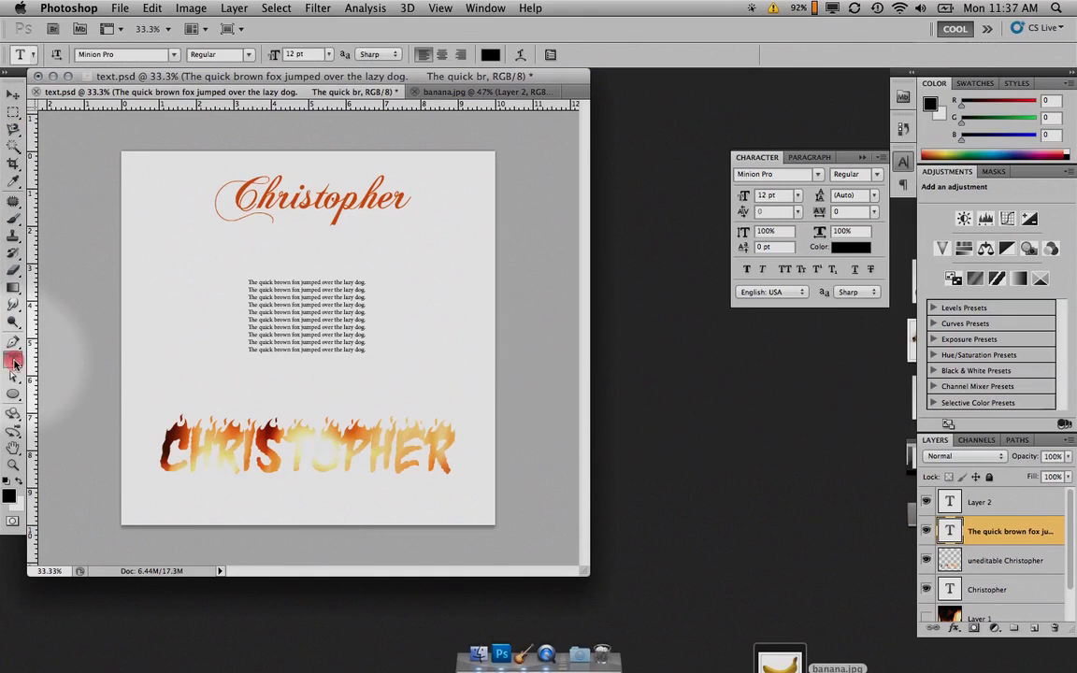
left_click(176, 250)
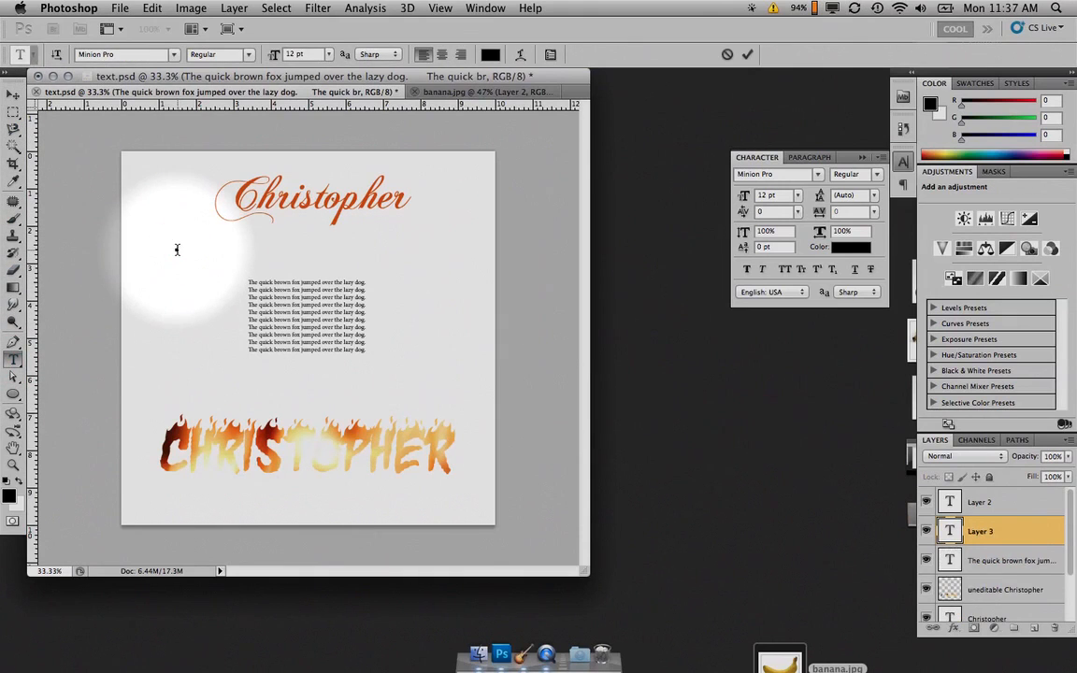
key("Escape")
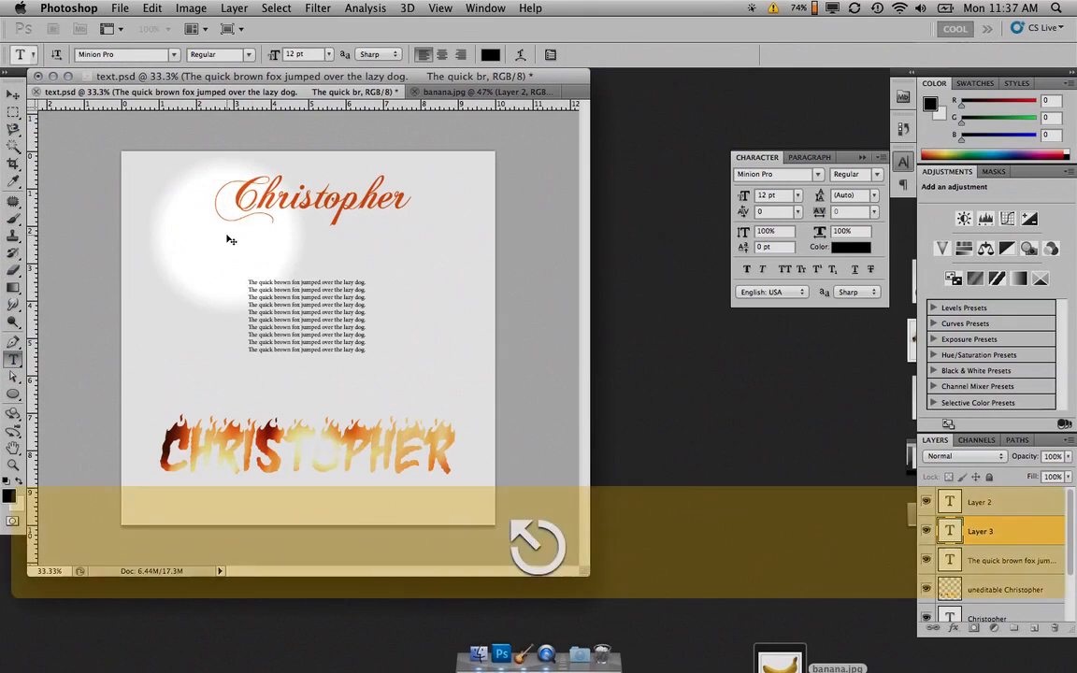
left_click_drag(176, 260, 231, 327)
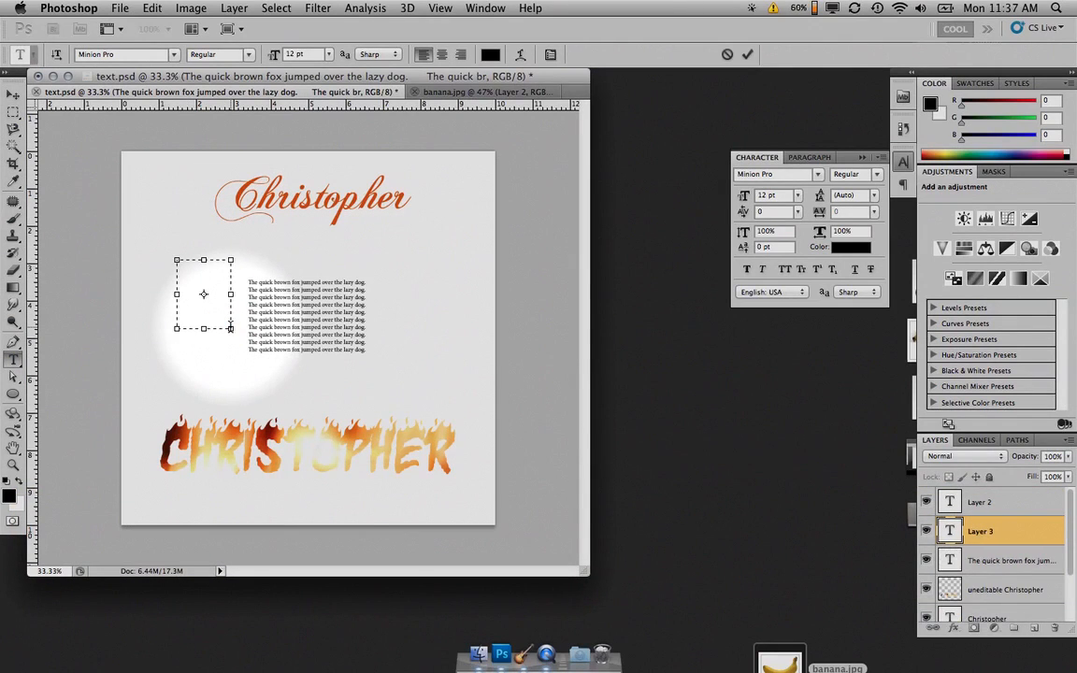
key("Escape")
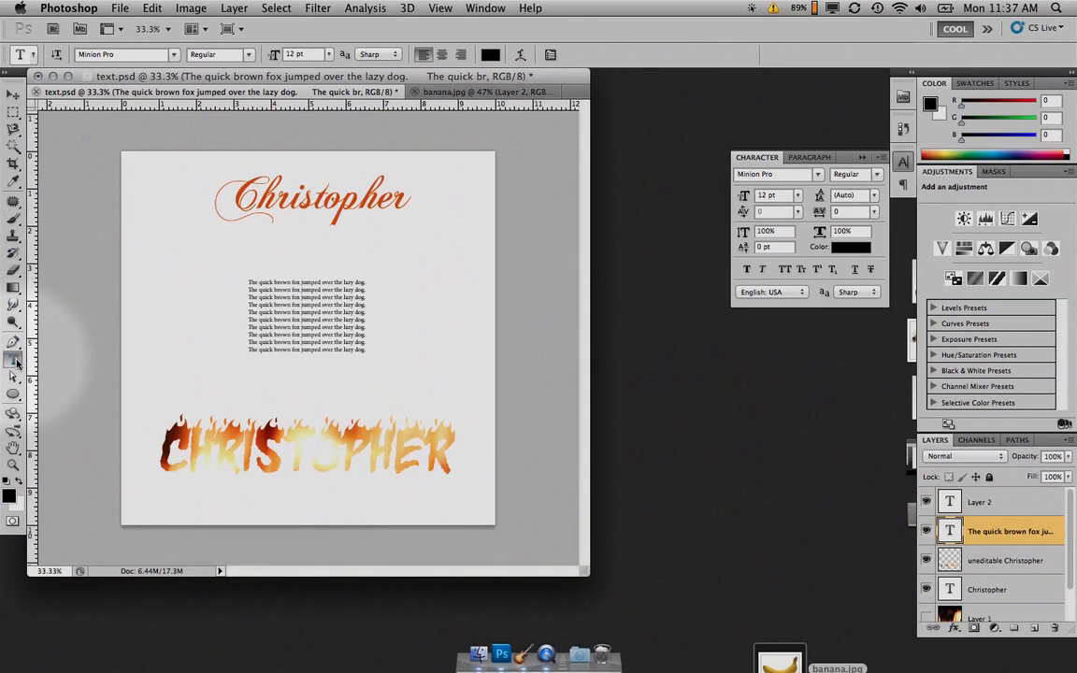
Switch to the banana.jpg document, fit the whole image in view and choose the Pen tool.
left_click(14, 343)
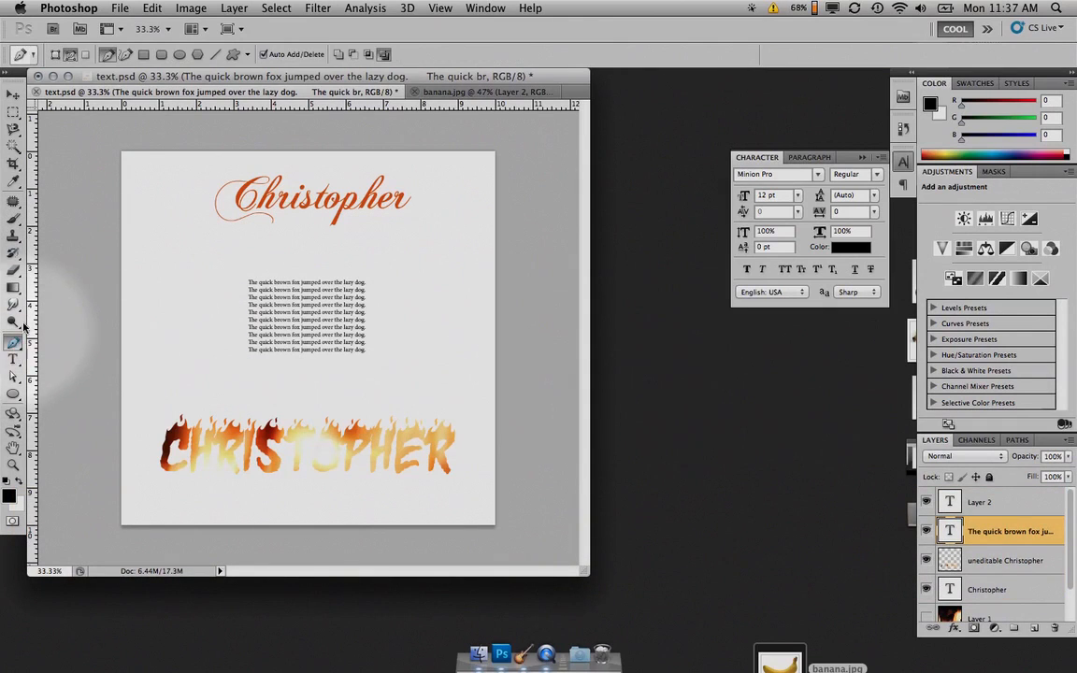
left_click(453, 96)
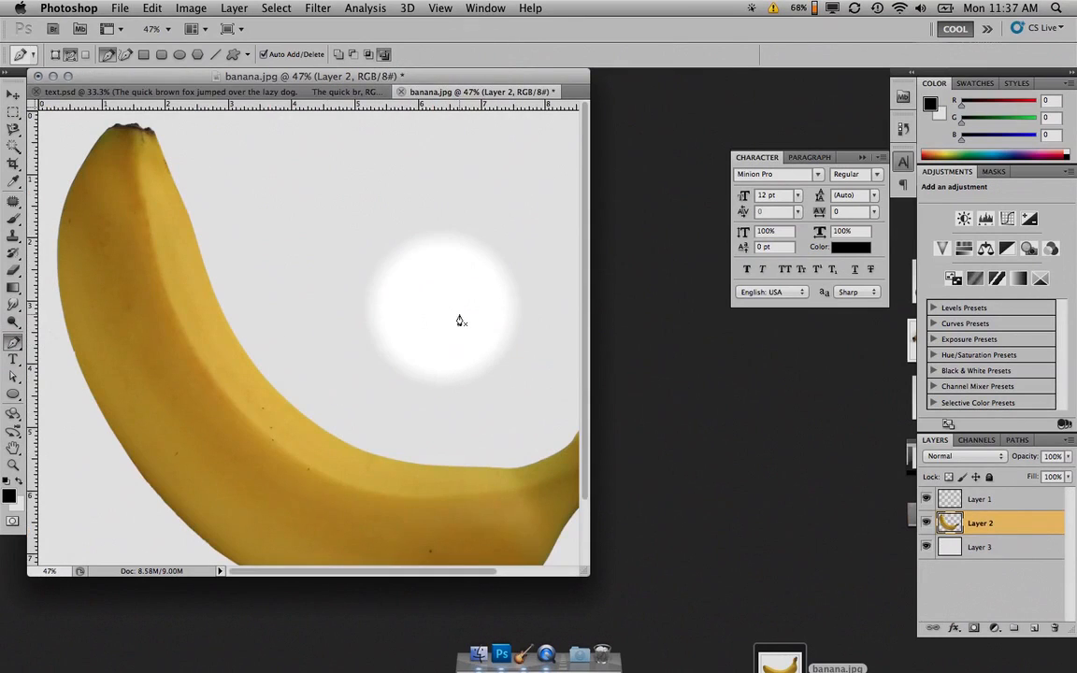
key("super+0")
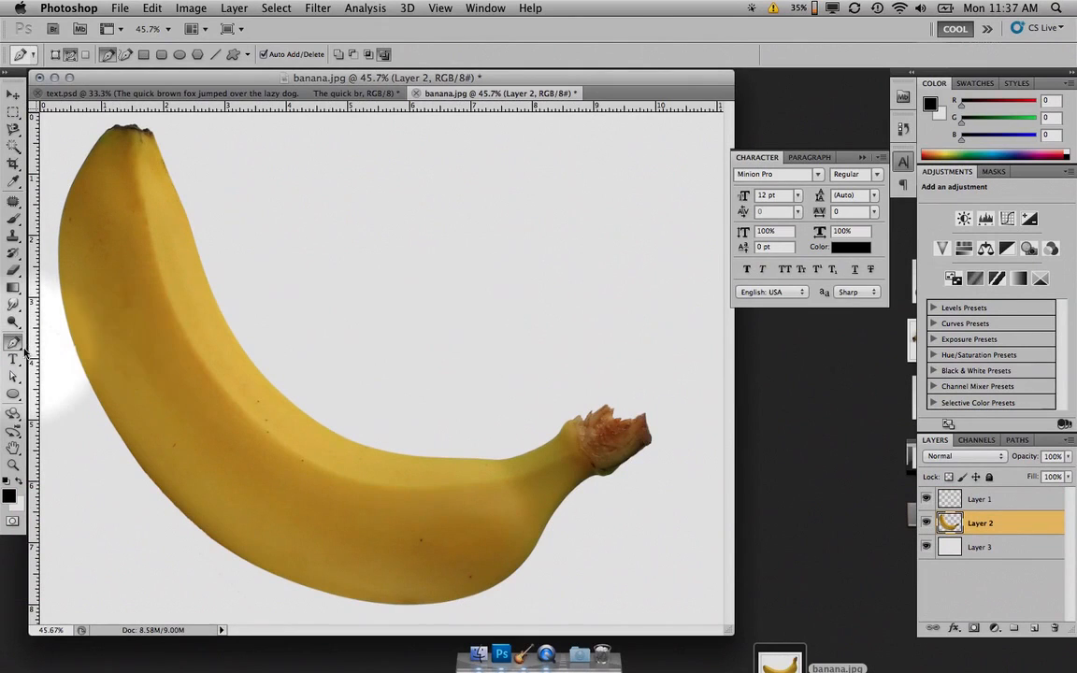
left_click(12, 344)
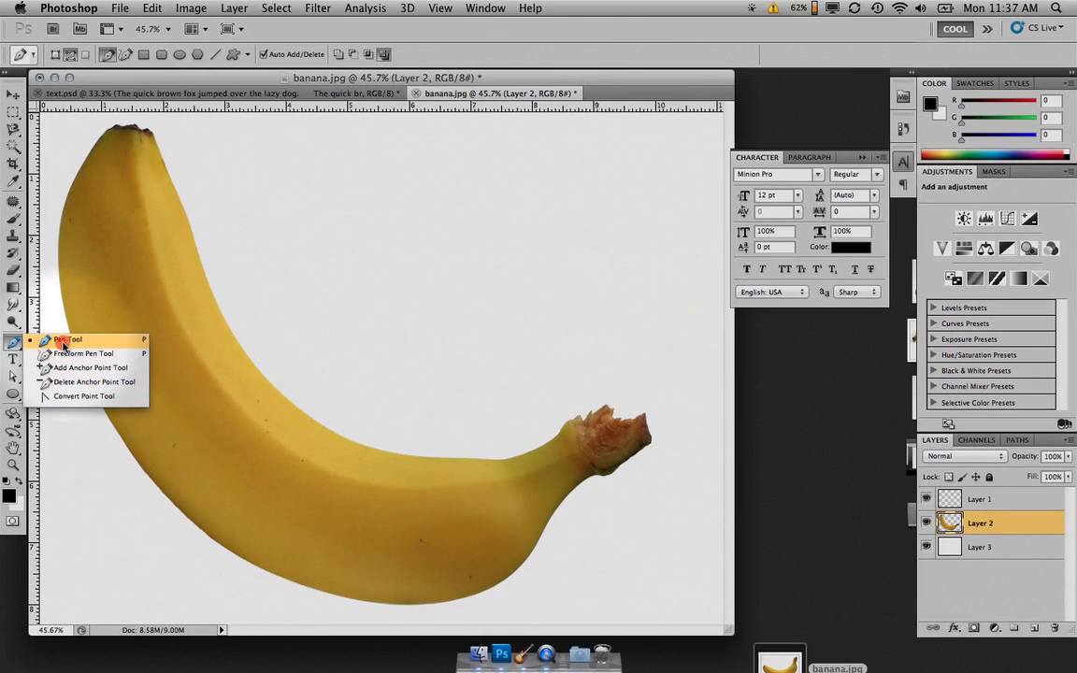
left_click(63, 344)
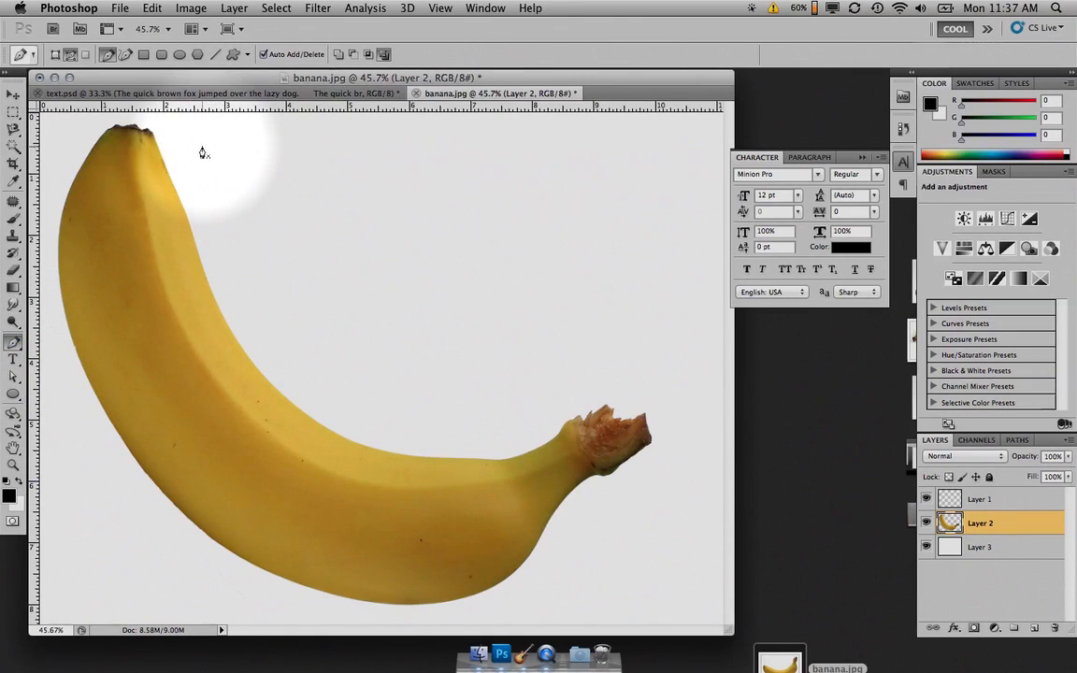
Copy the entire "The quick brown fox jumped over the lazy dog." paragraph from the text.psd document.
left_click(140, 92)
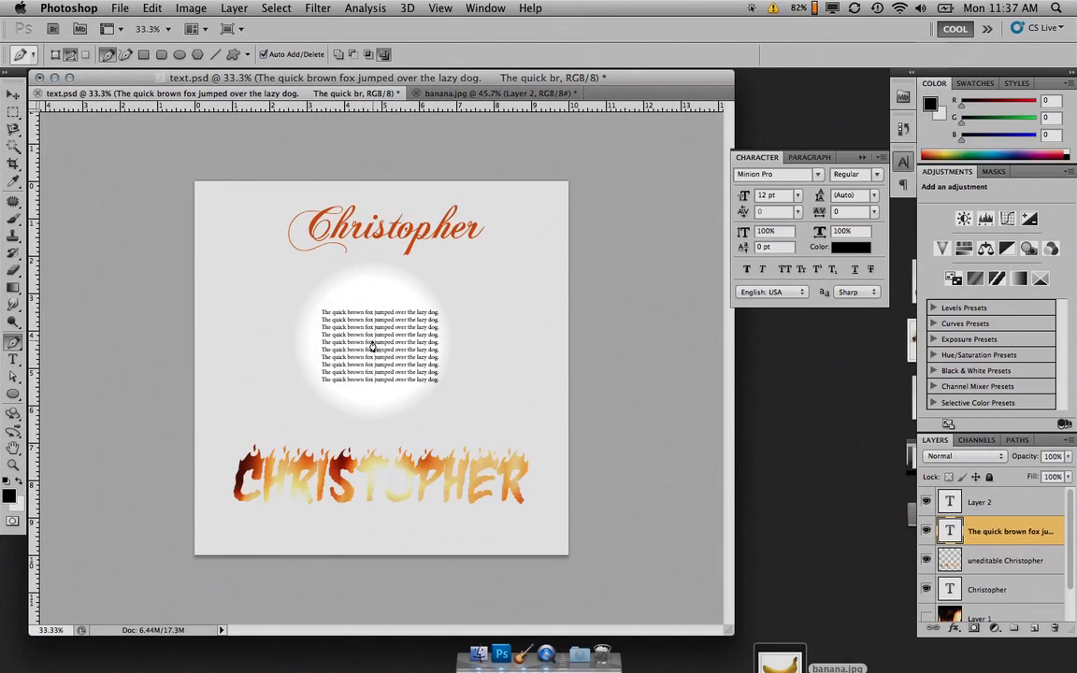
left_click(486, 94)
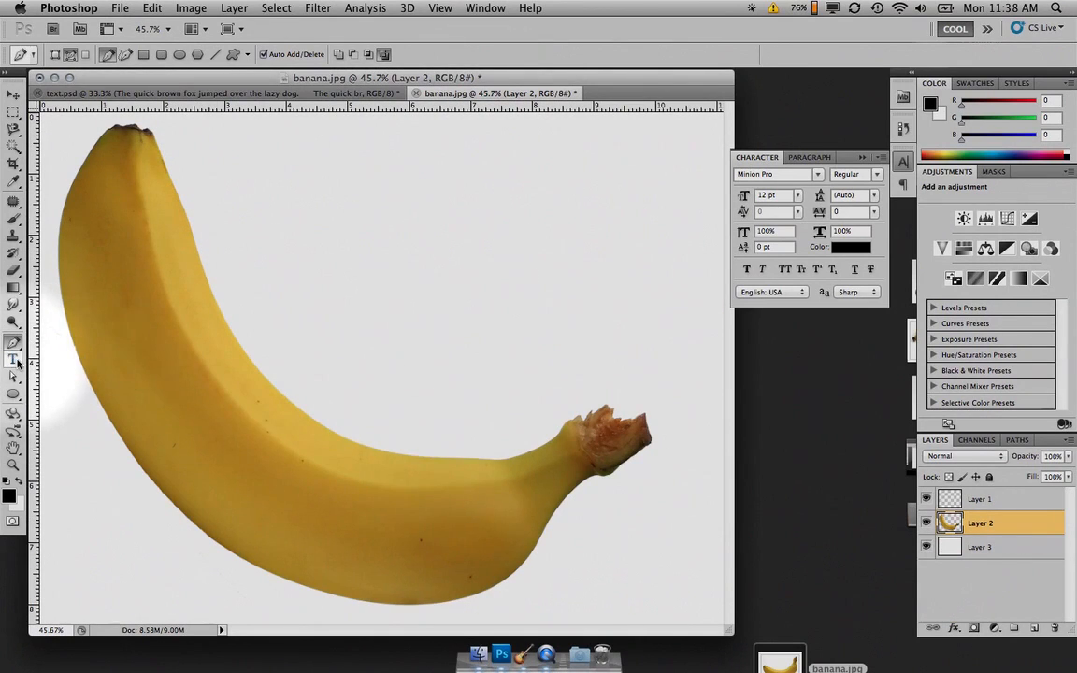
left_click(14, 361)
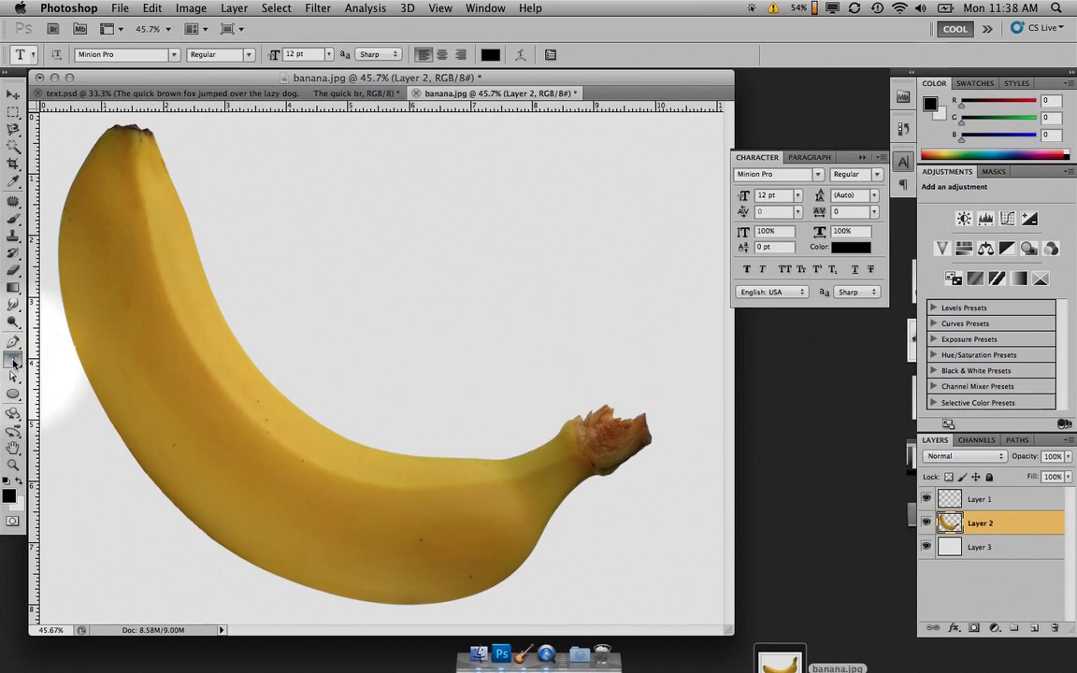
left_click(129, 98)
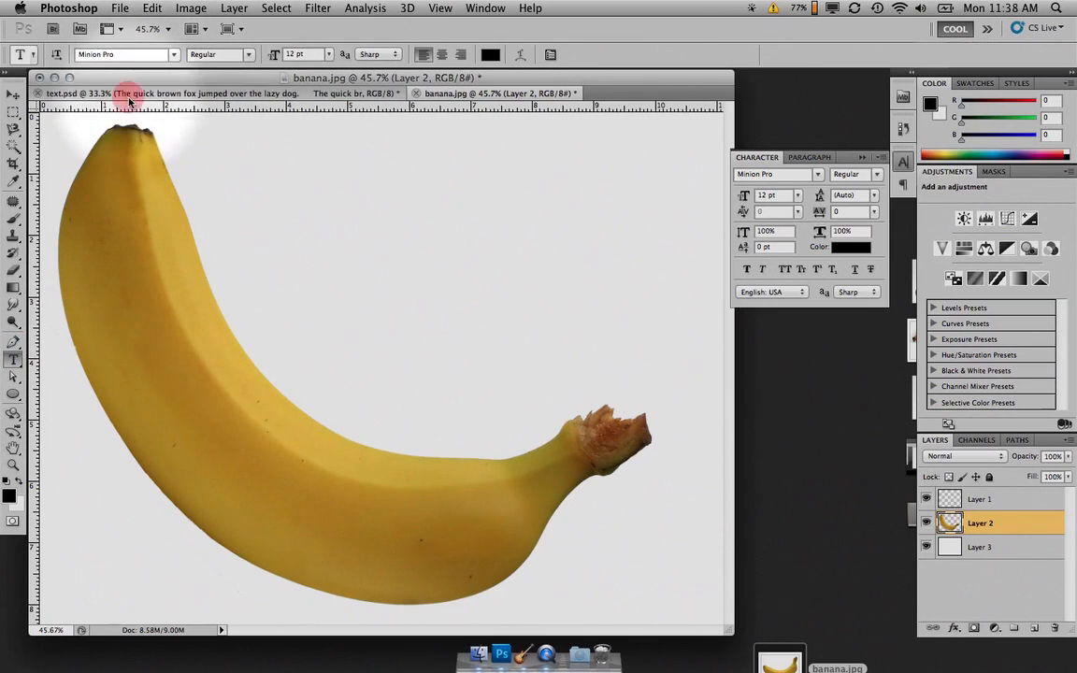
left_click(367, 350)
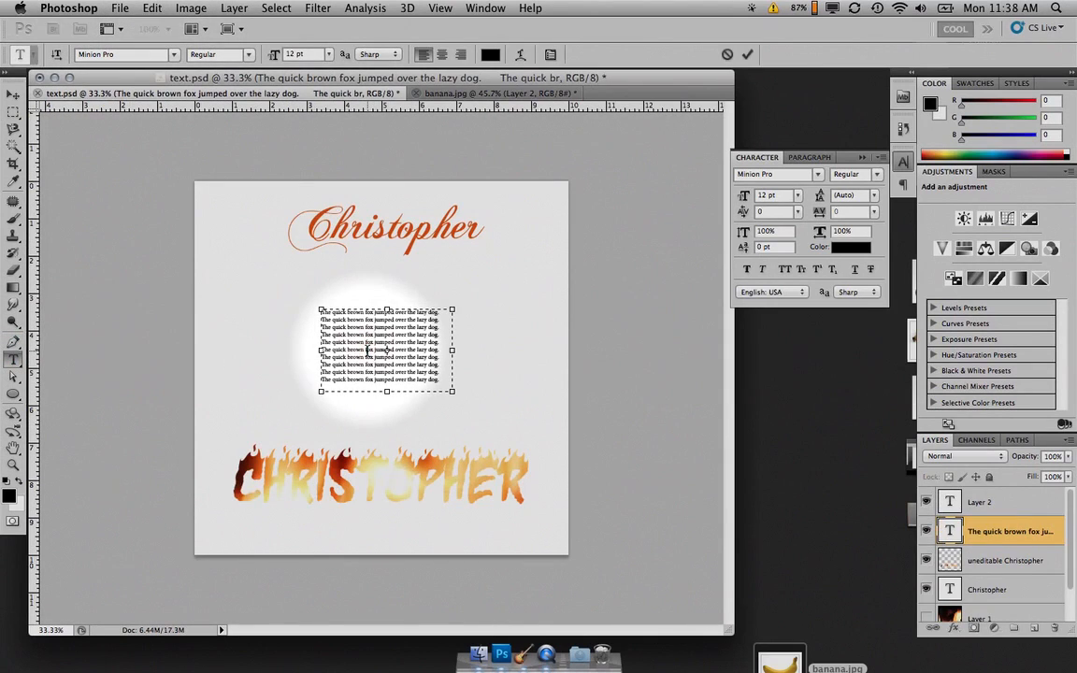
triple_click(331, 315)
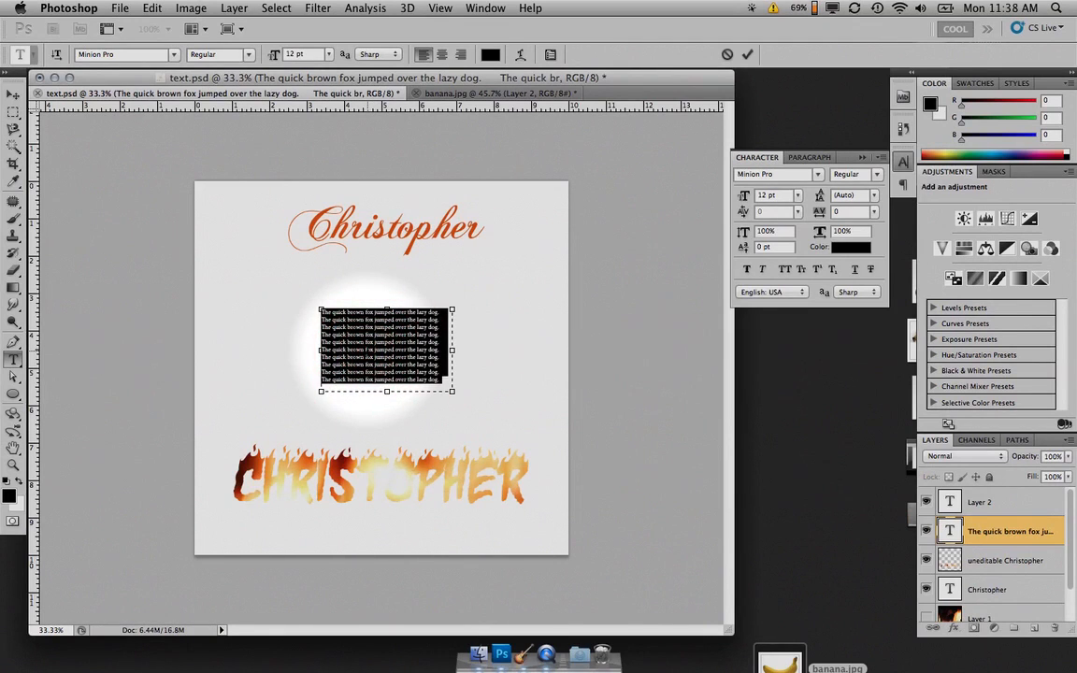
key("super+c")
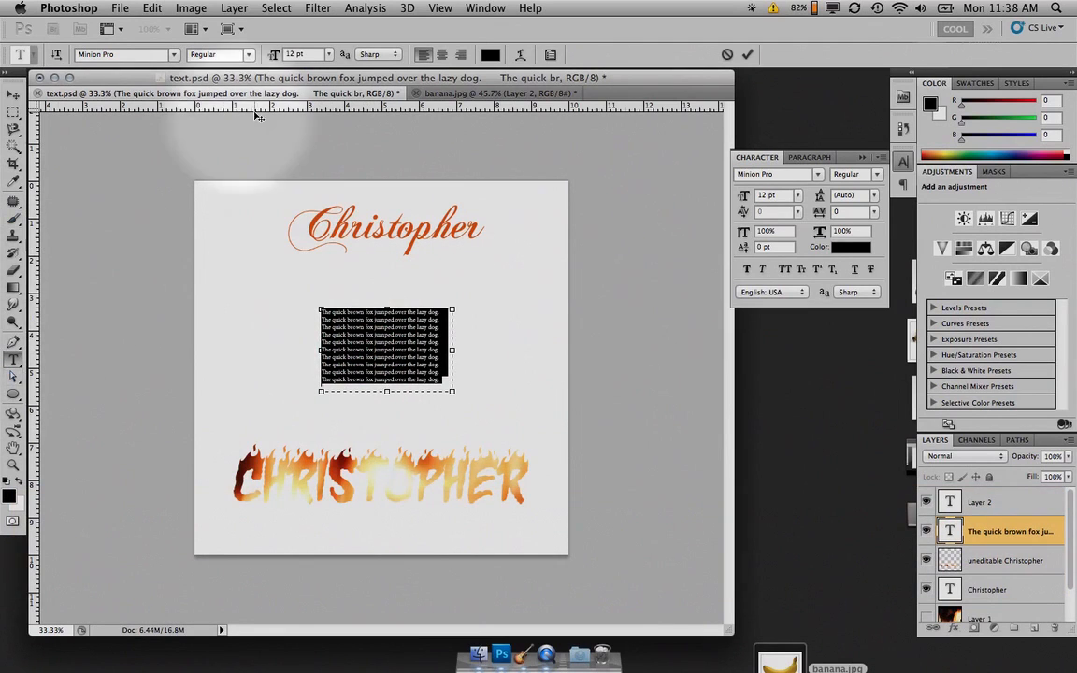
Return to banana.jpg and start a Pen path with an anchor point just right of the banana's upper tip.
left_click(440, 95)
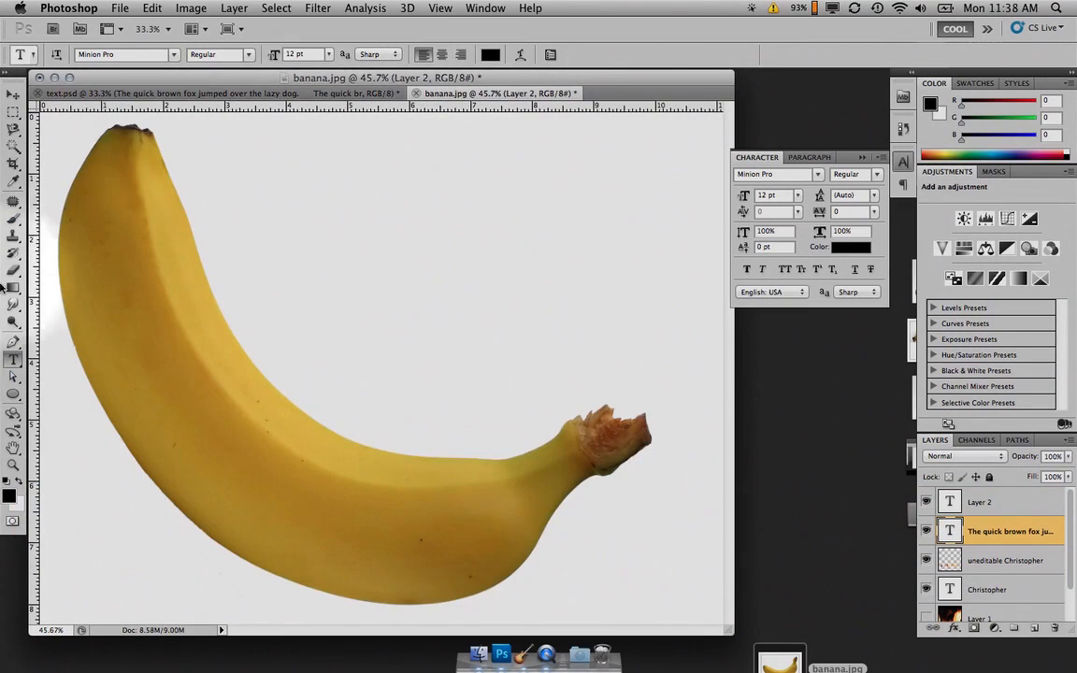
left_click(13, 342)
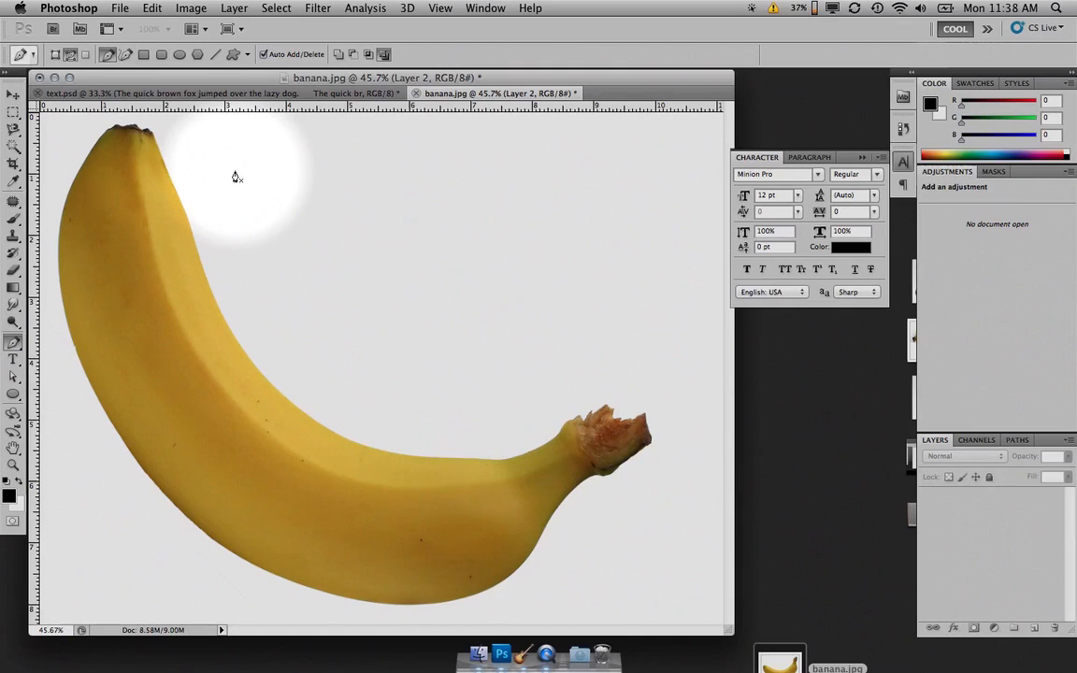
left_click(169, 129)
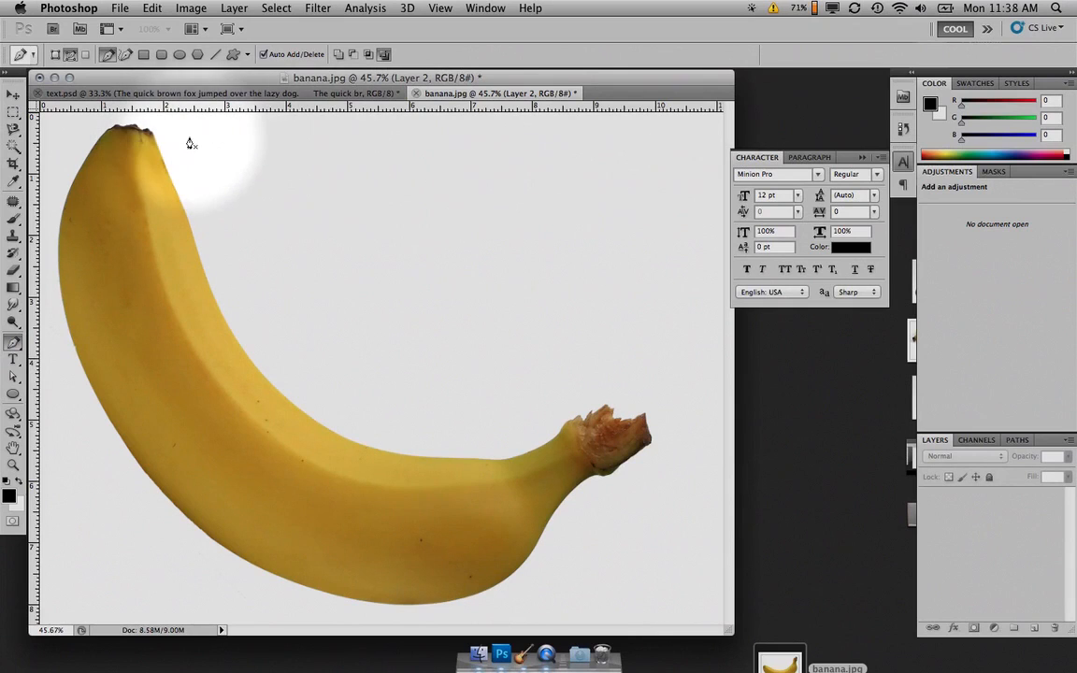
left_click(182, 140)
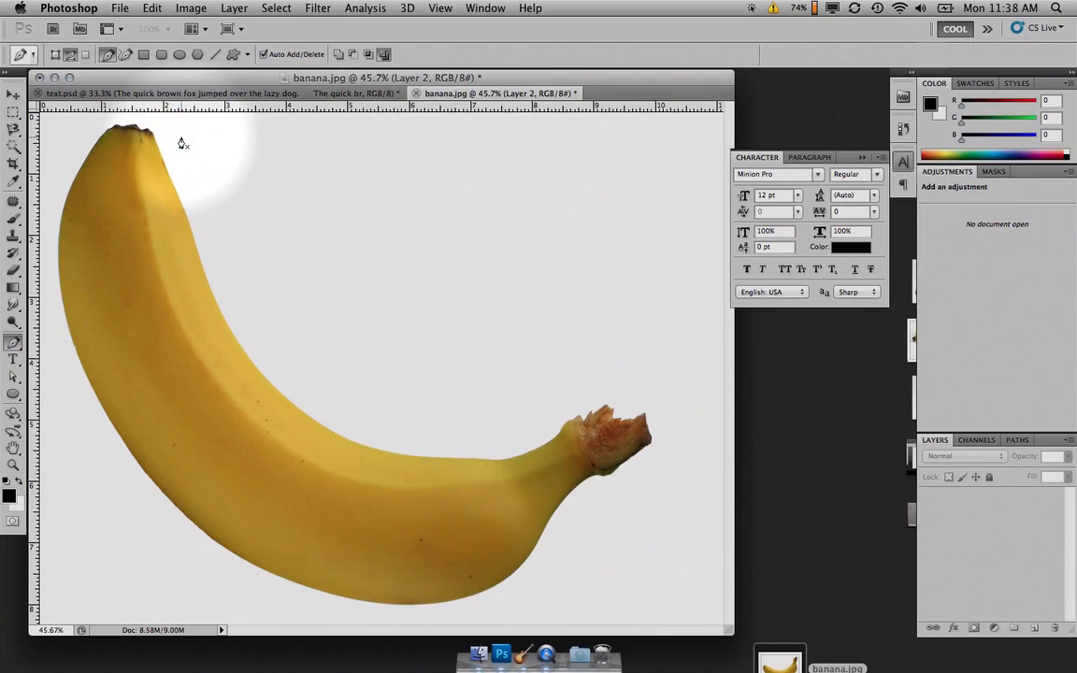
left_click(447, 92)
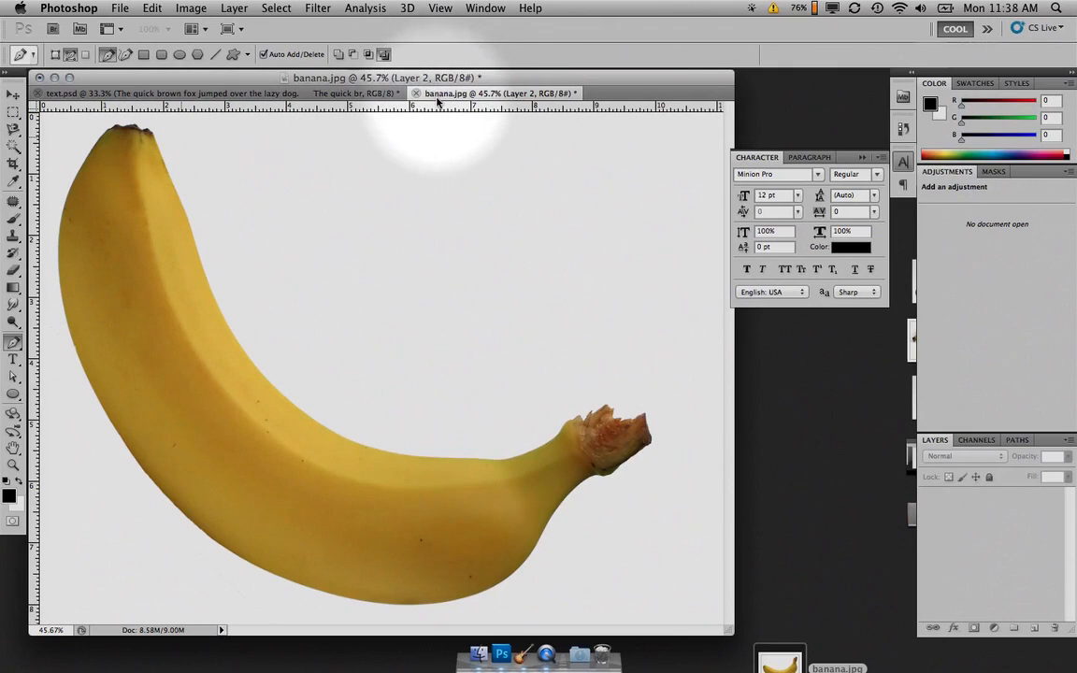
left_click_drag(437, 98, 438, 154)
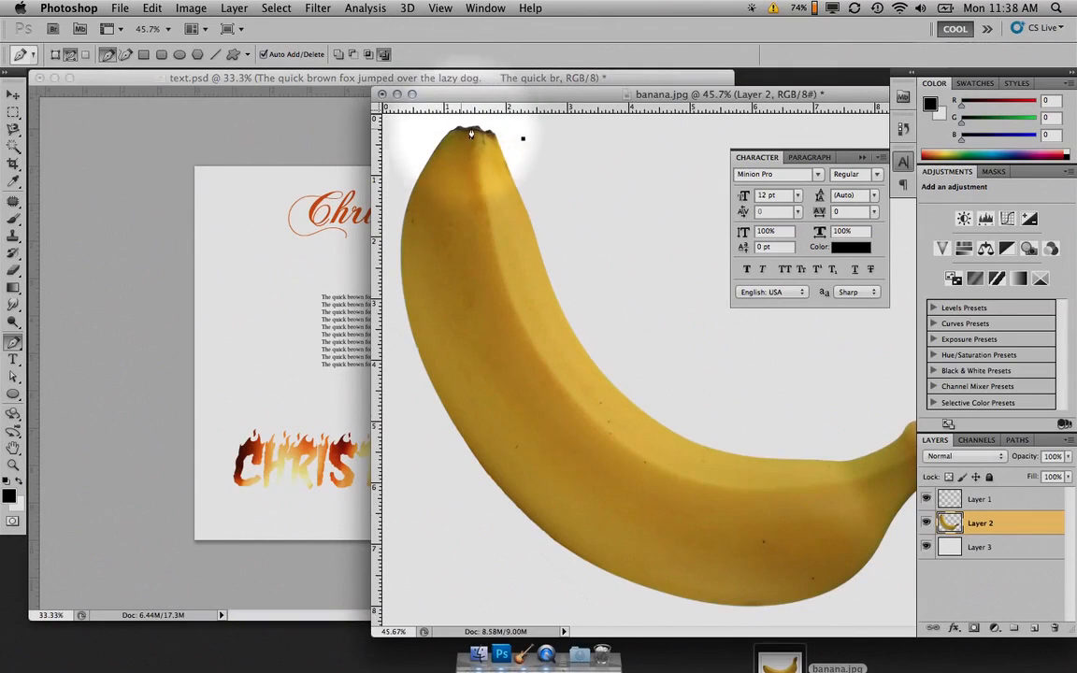
left_click_drag(404, 95, 327, 90)
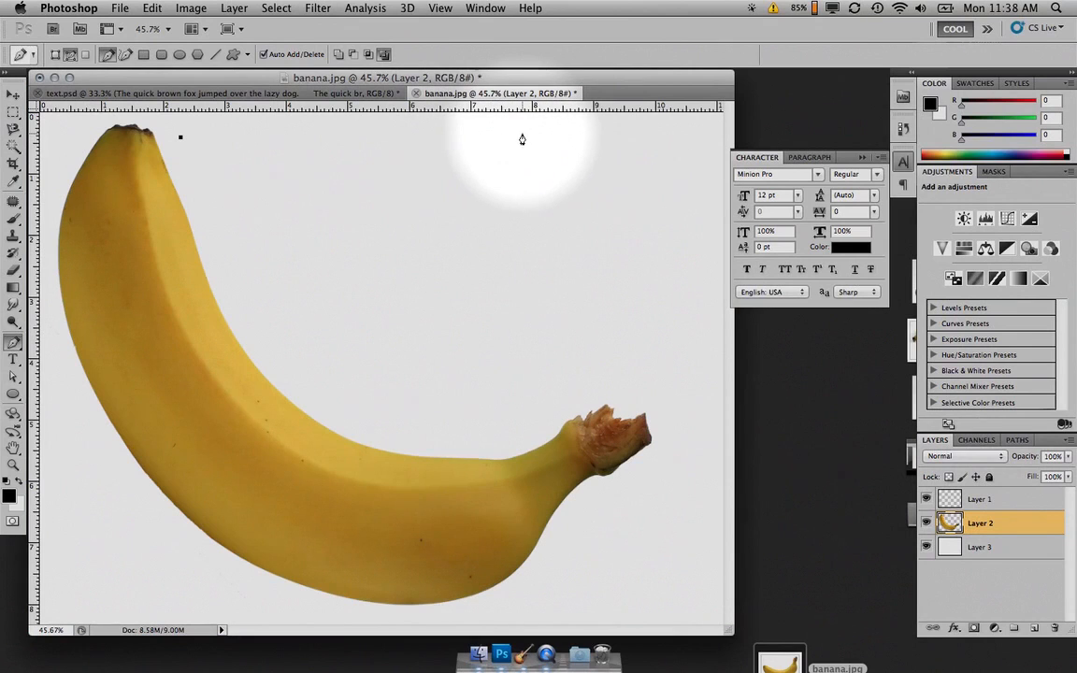
Extend the path with a straight horizontal segment to above the stem and a straight vertical segment down to just above it.
key("shift")
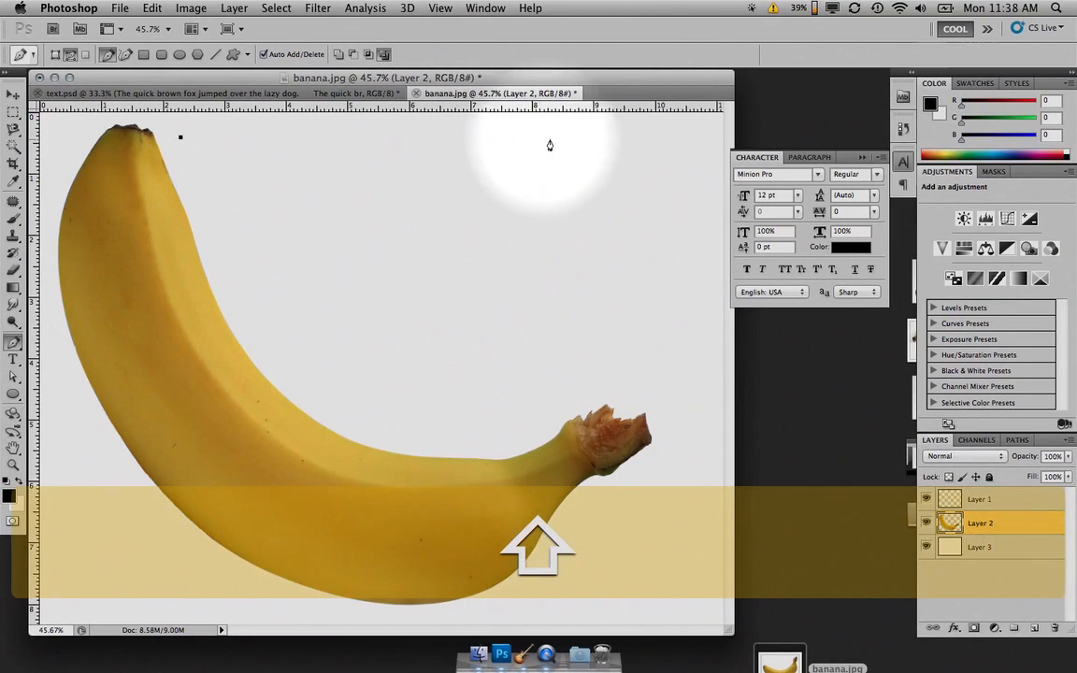
left_click(625, 138, "shift")
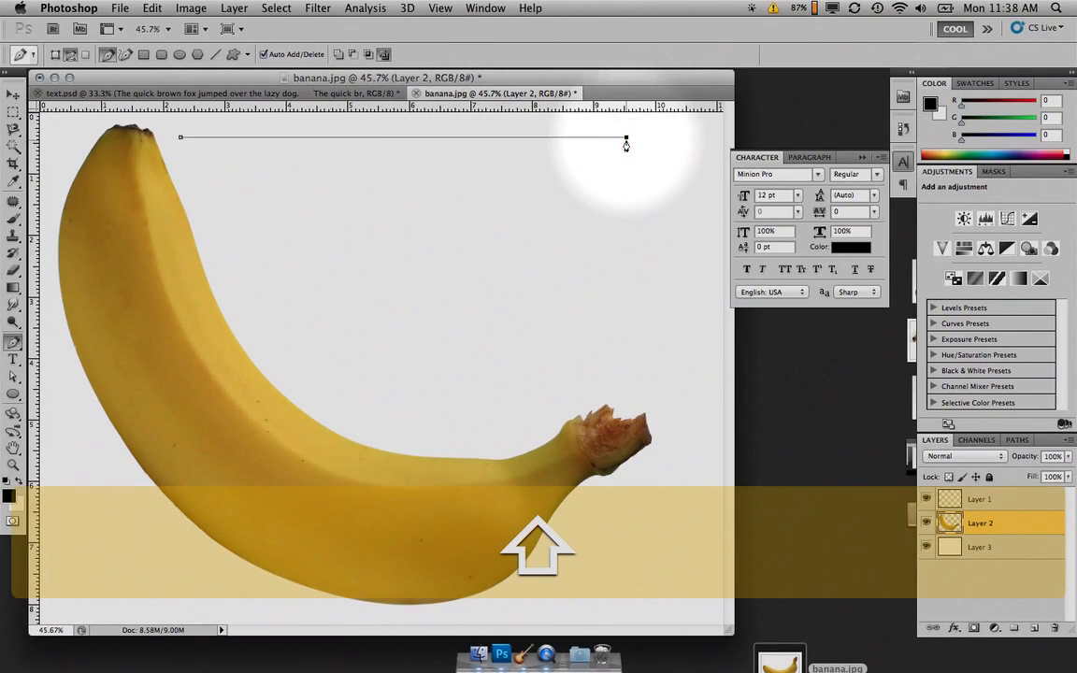
key("shift")
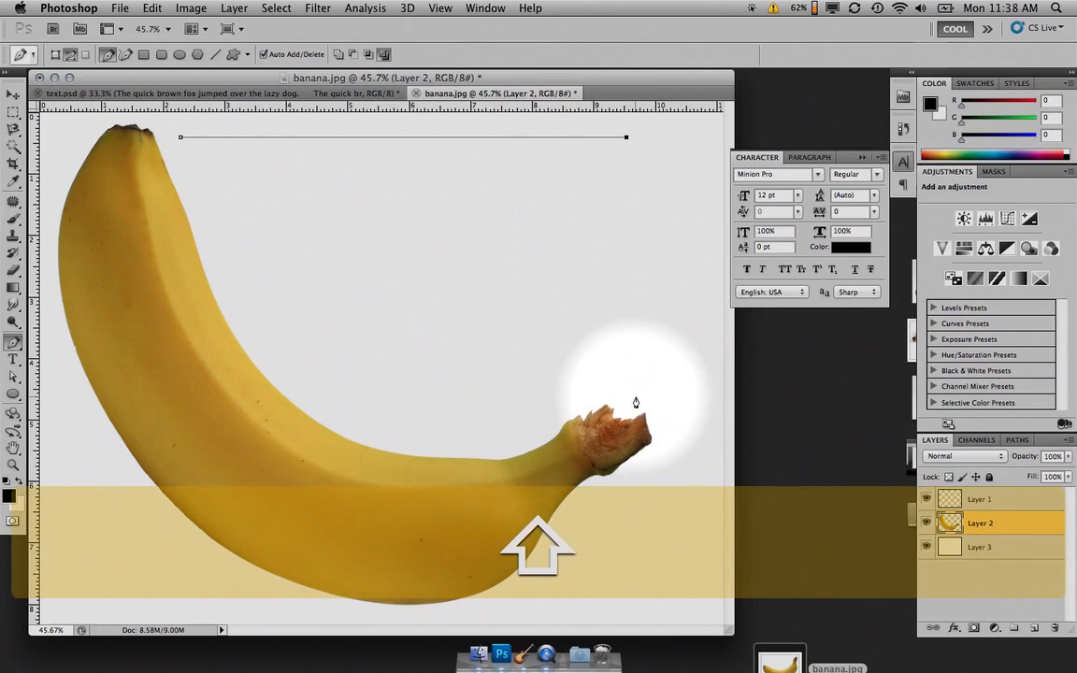
left_click(634, 399, "shift")
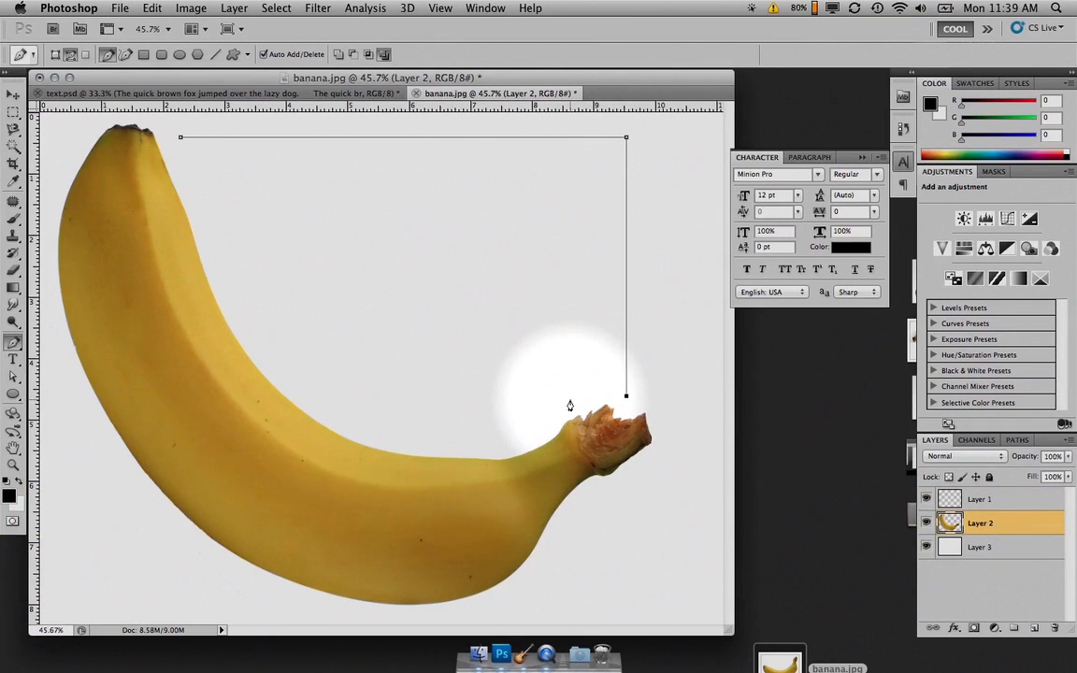
Continue the path with curved segments following the banana's inner edge up to its tip, and close it at the starting anchor.
left_click_drag(569, 400, 397, 425)
left_click_drag(304, 371, 284, 348)
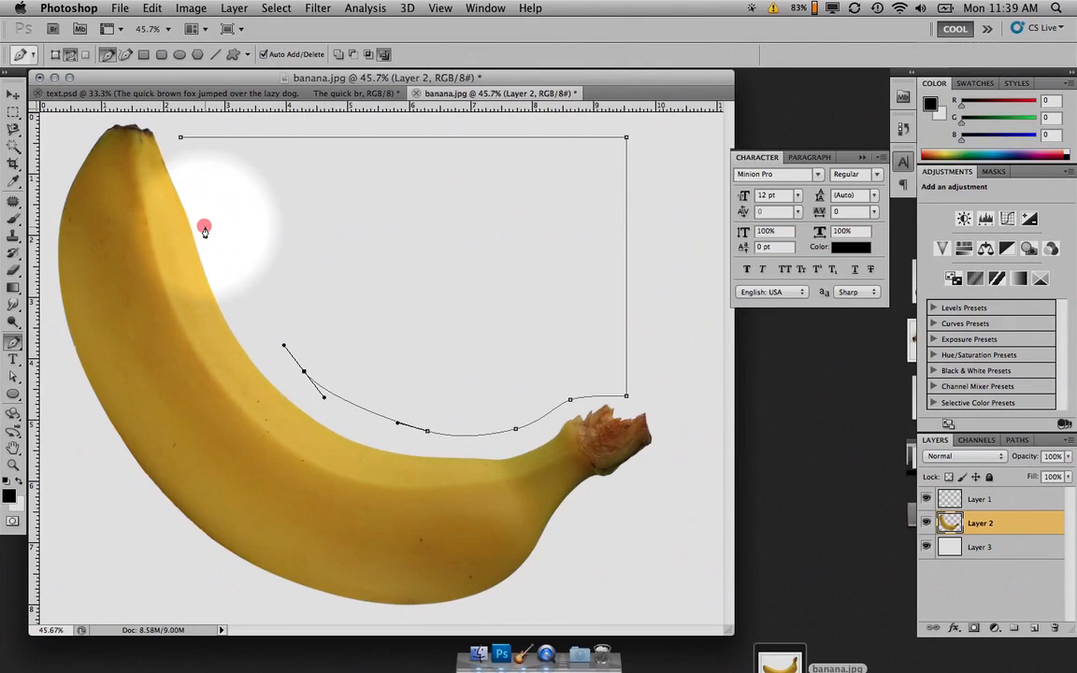
left_click_drag(204, 227, 197, 213)
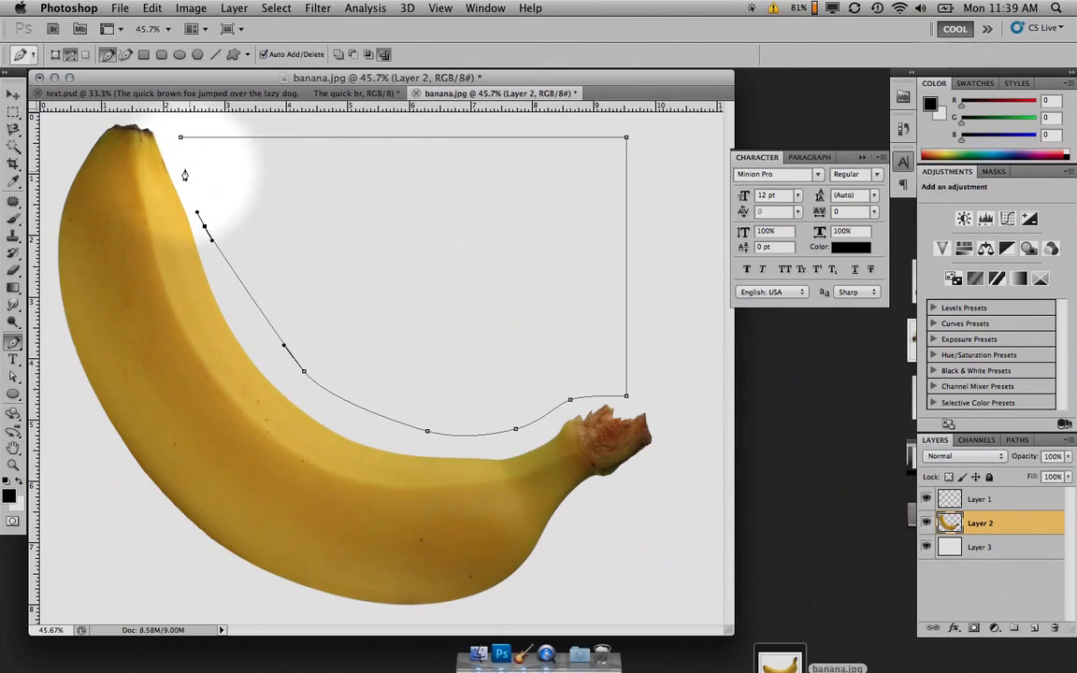
left_click(174, 157)
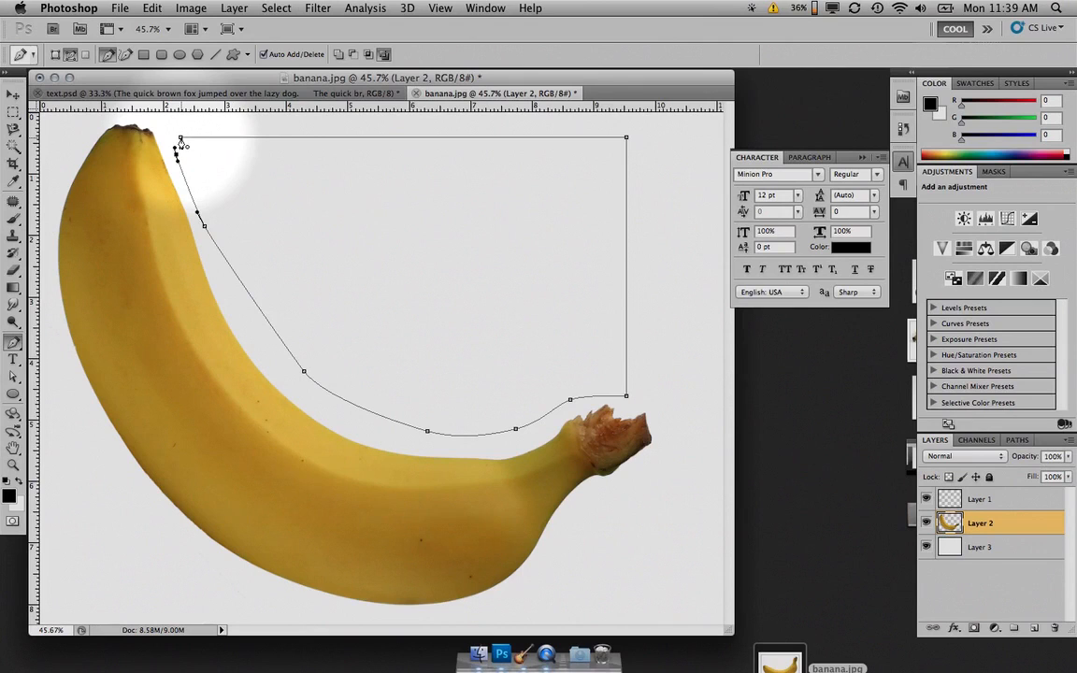
left_click(181, 138)
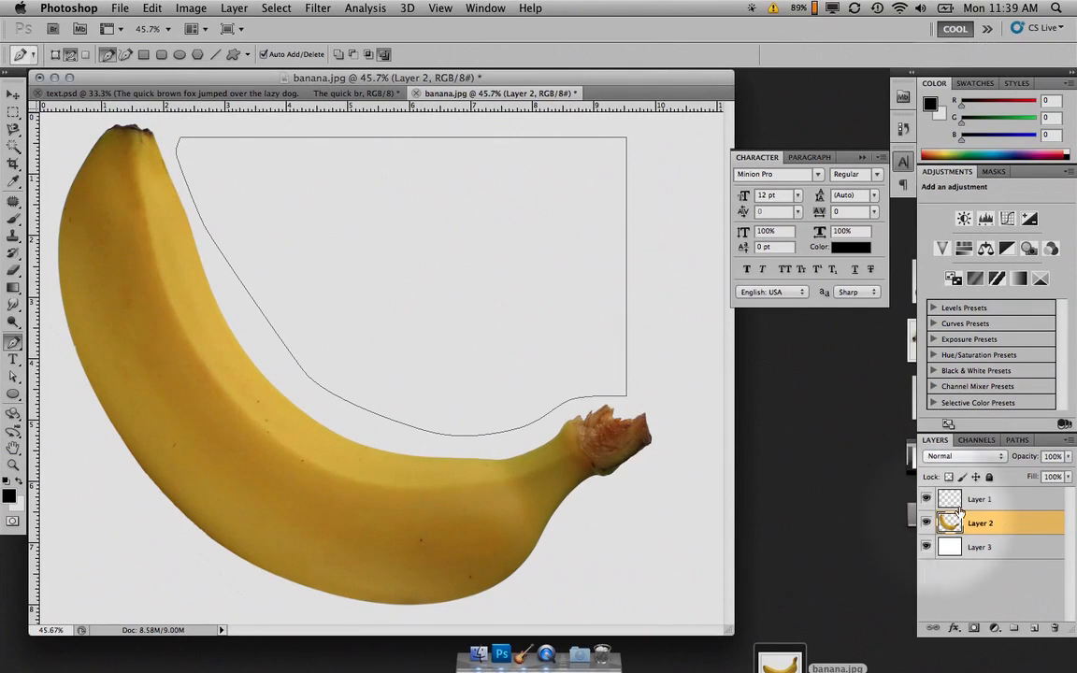
Load the drawn work path as a selection and convert that selection back into a work path.
left_click(1013, 440)
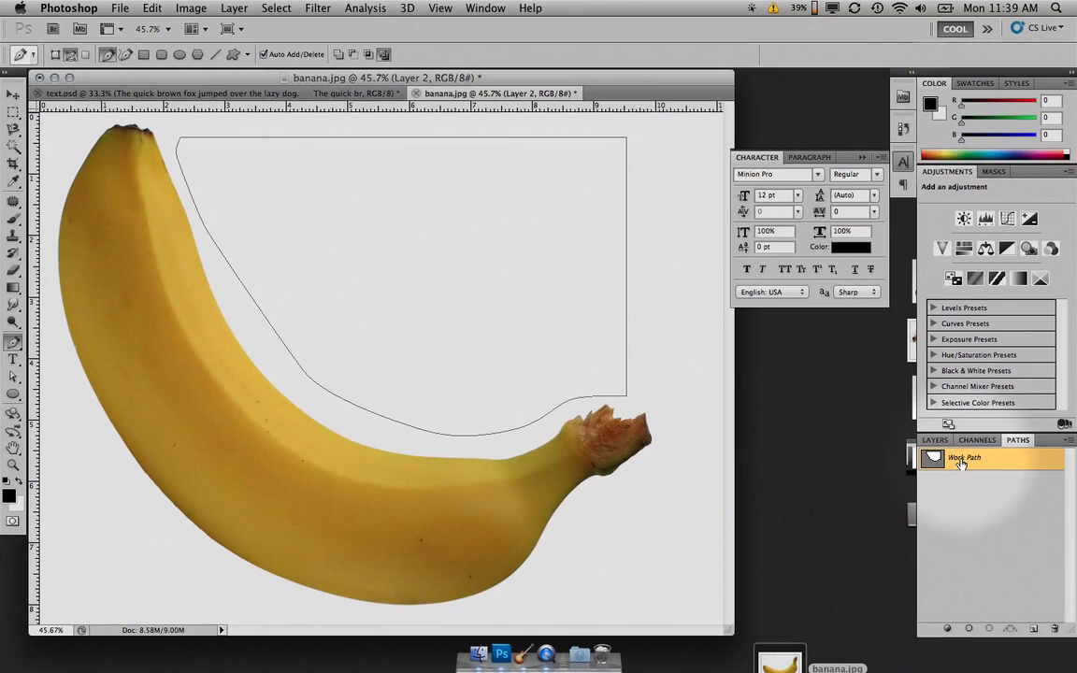
left_click(988, 629)
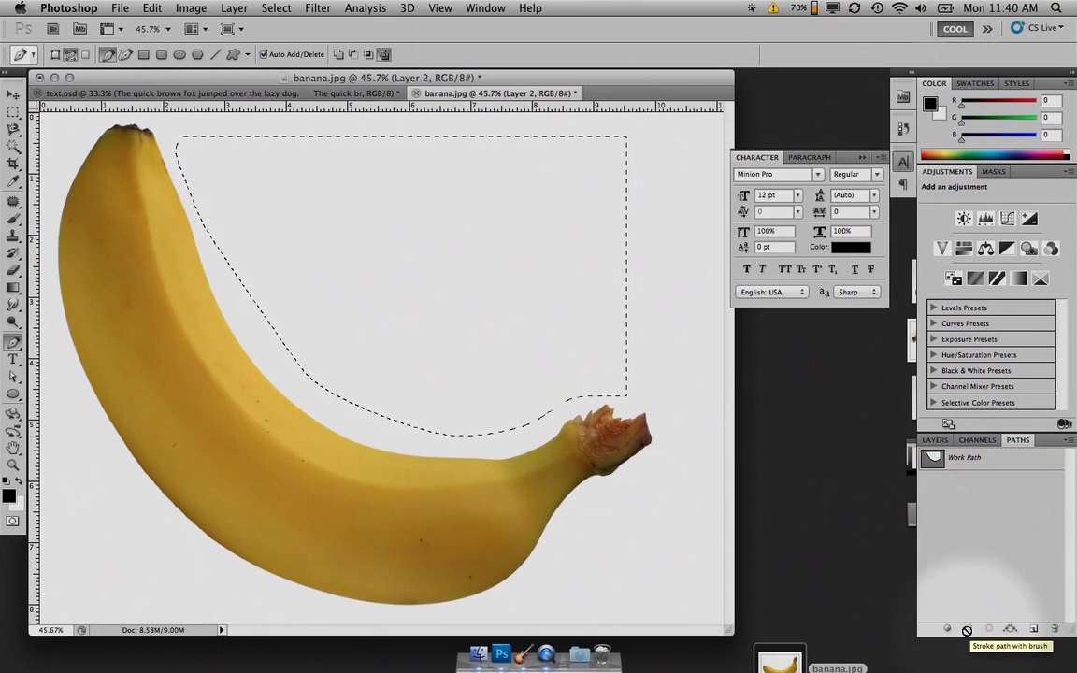
left_click(1013, 629)
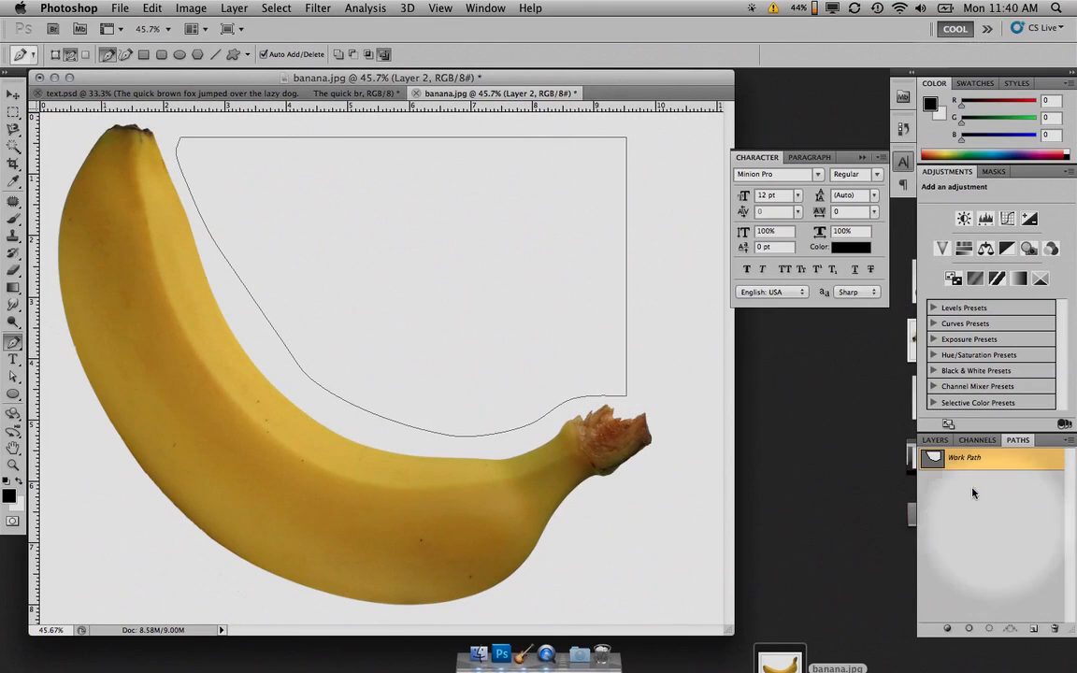
Create an area text layer inside the closed path and paste the copied "The quick brown fox jumped over the lazy dog." paragraph into it.
left_click(936, 440)
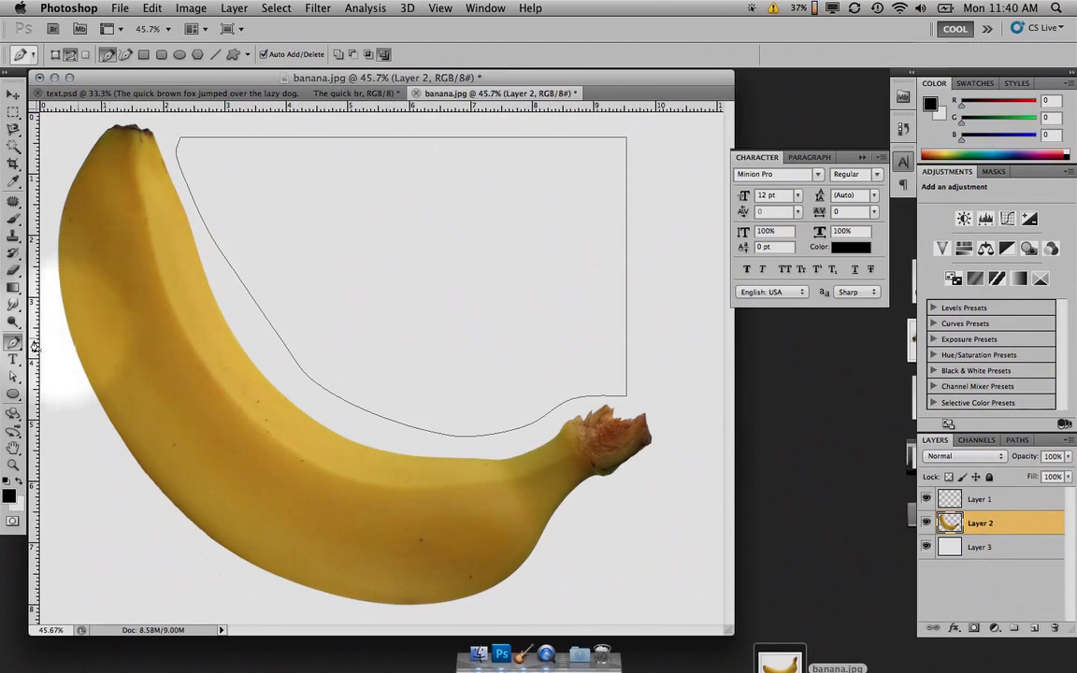
left_click(13, 358)
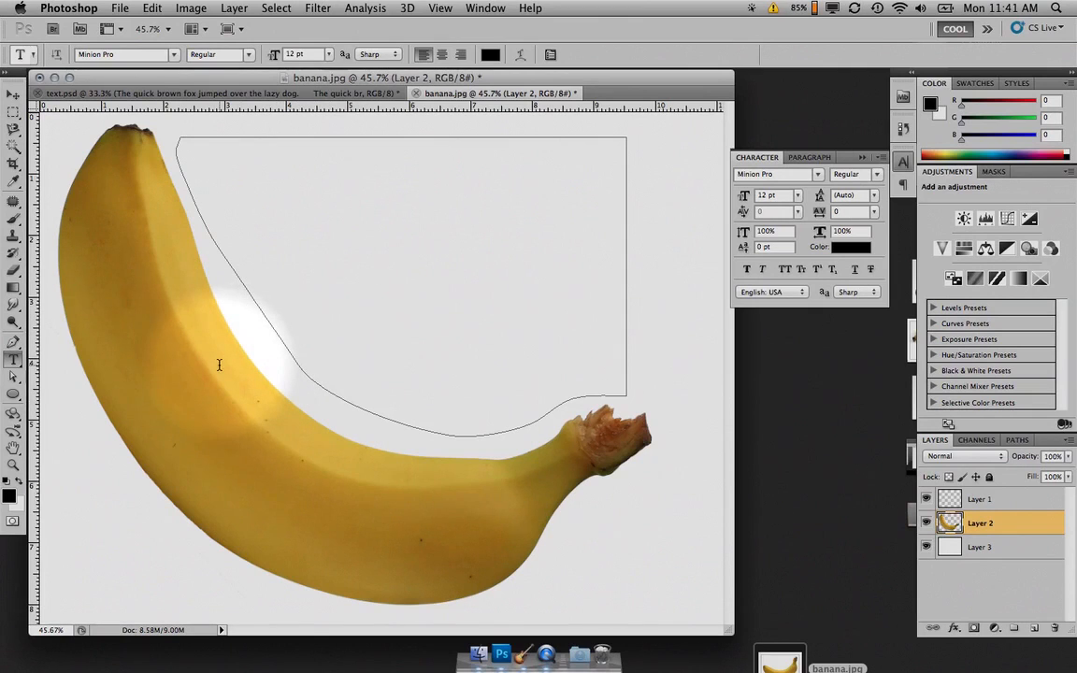
left_click(258, 183)
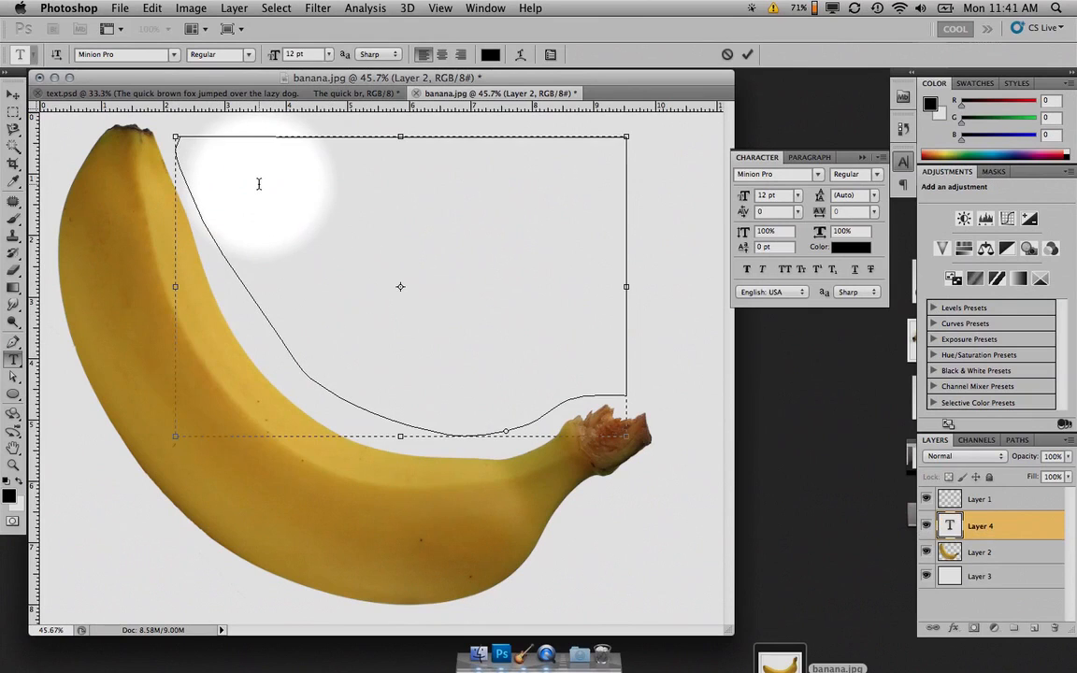
type("The quick brown fox jumped over the lazy dog. The quick brown fox jumped over the lazy dog. The quick brown fox jumped over the lazy dog. The quick brown fox jumped over the lazy dog. The quick brown fox jumped over the lazy dog. The quick brown fox jumped over the lazy dog. The quick brown fox jumped over the lazy dog. The quick brown fox jumped over the lazy dog. The quick brown fox jumped over the lazy dog. The quick brown fox jumped over the lazy dog.")
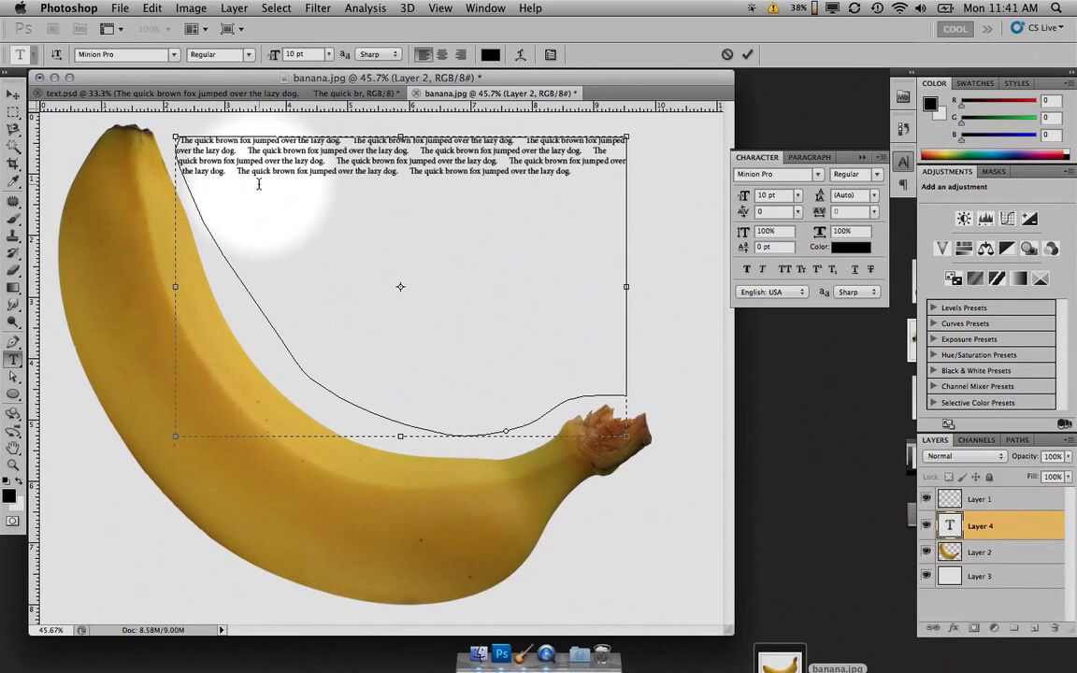
Enlarge the whole pasted paragraph to 24 pt so it fills the shape beside the banana.
key("super+a")
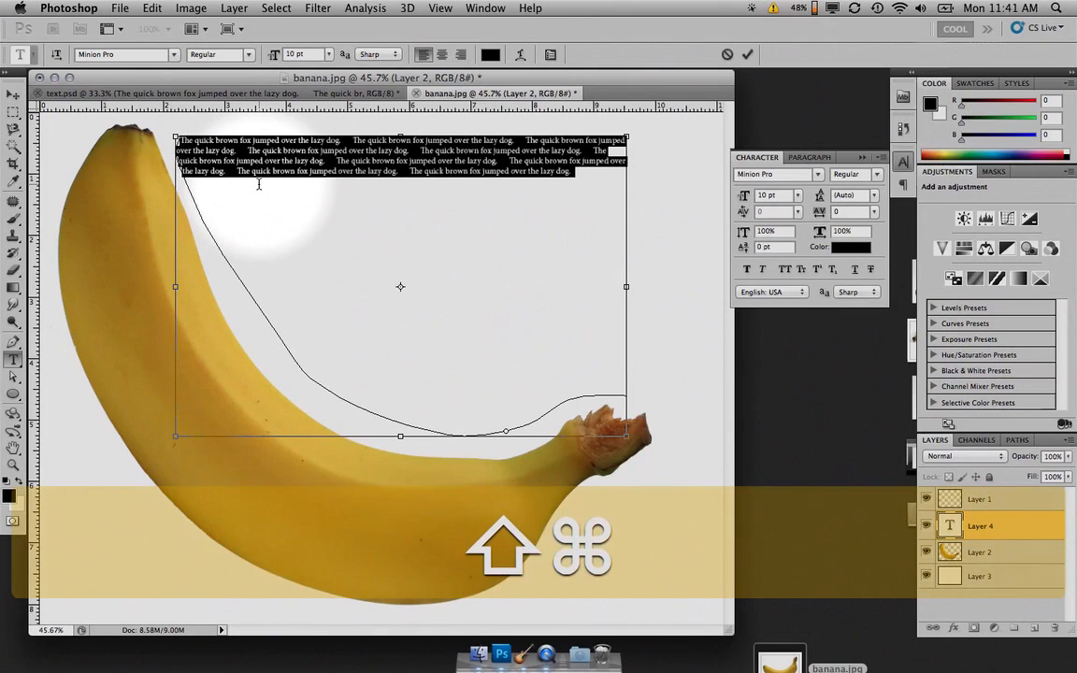
key("super+shift+period")
key("super+shift+period")
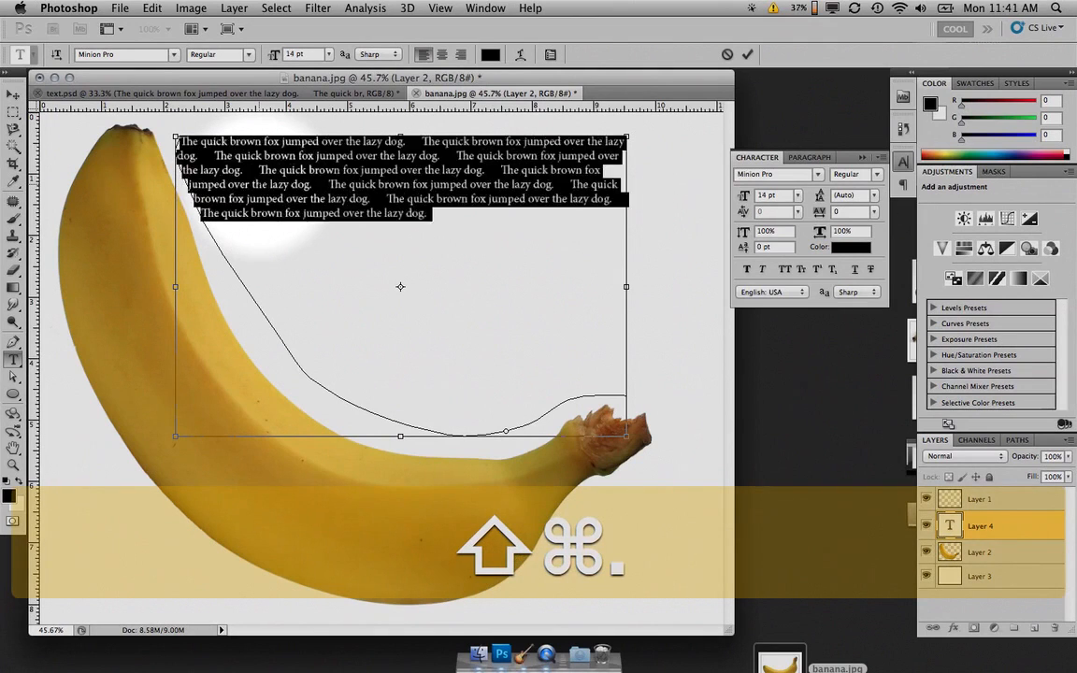
key("super+shift+period")
key("super+shift+period")
key("super+shift+period")
key("super+shift+period")
key("super+shift+period")
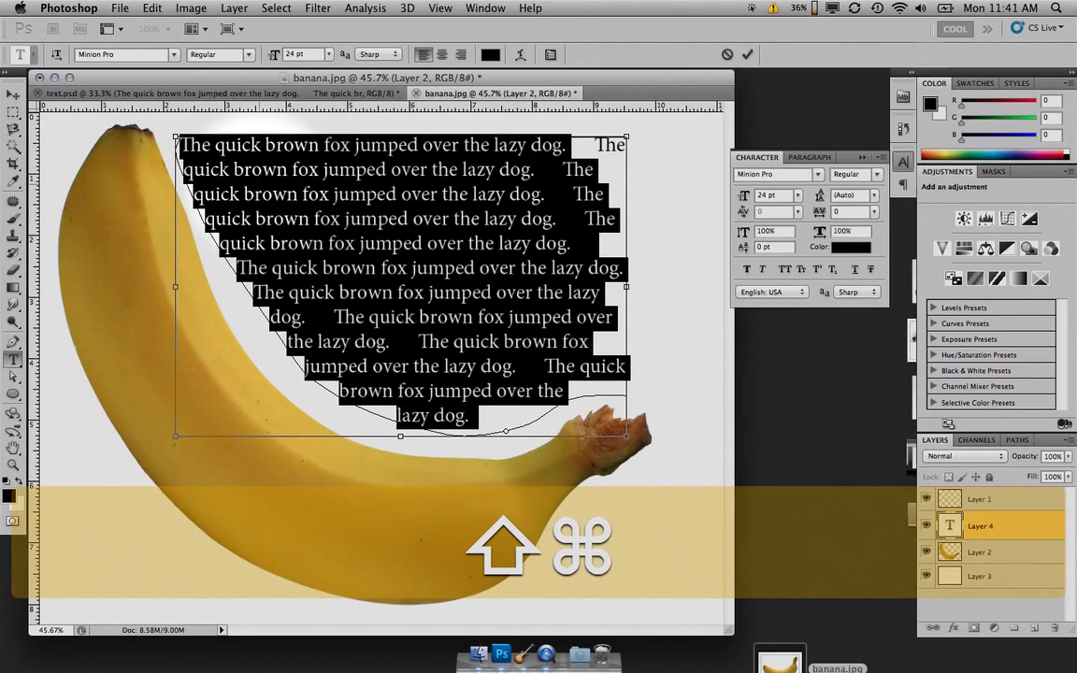
Try centre alignment on the paragraph, restore its left alignment and commit the text.
key("super+shift+c")
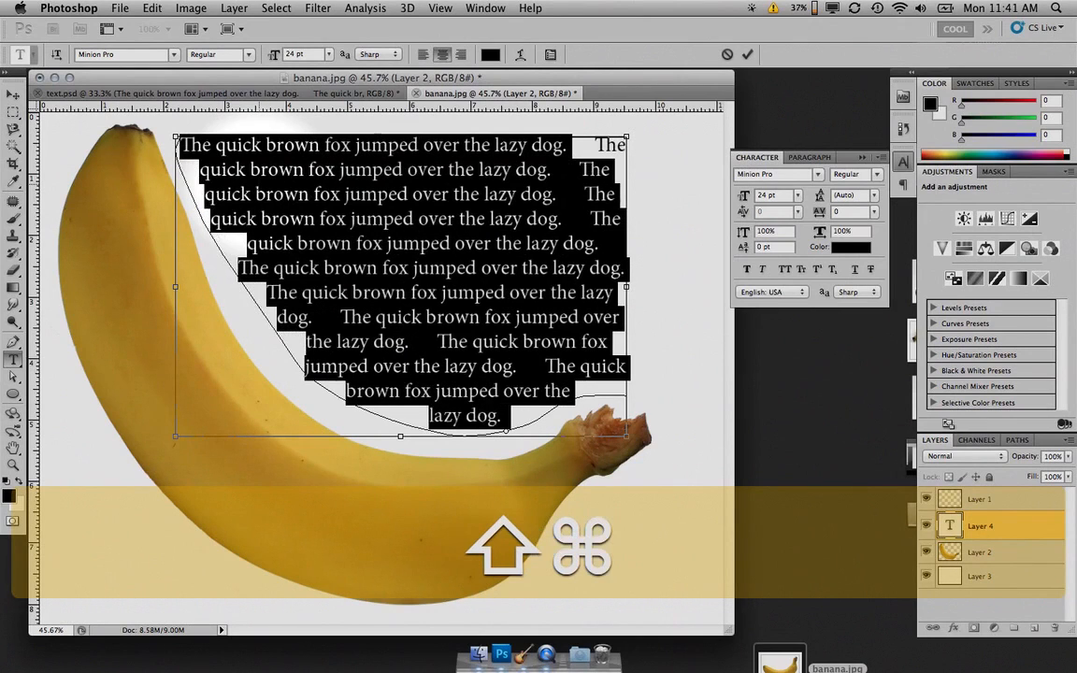
key("super+shift+l")
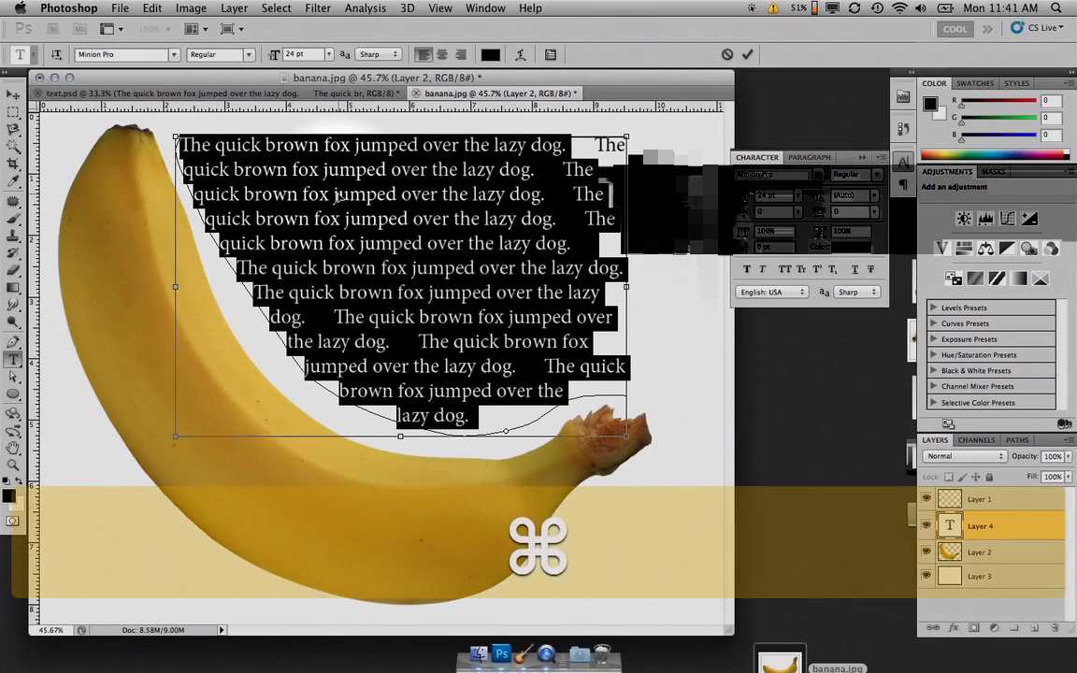
key("super+Return")
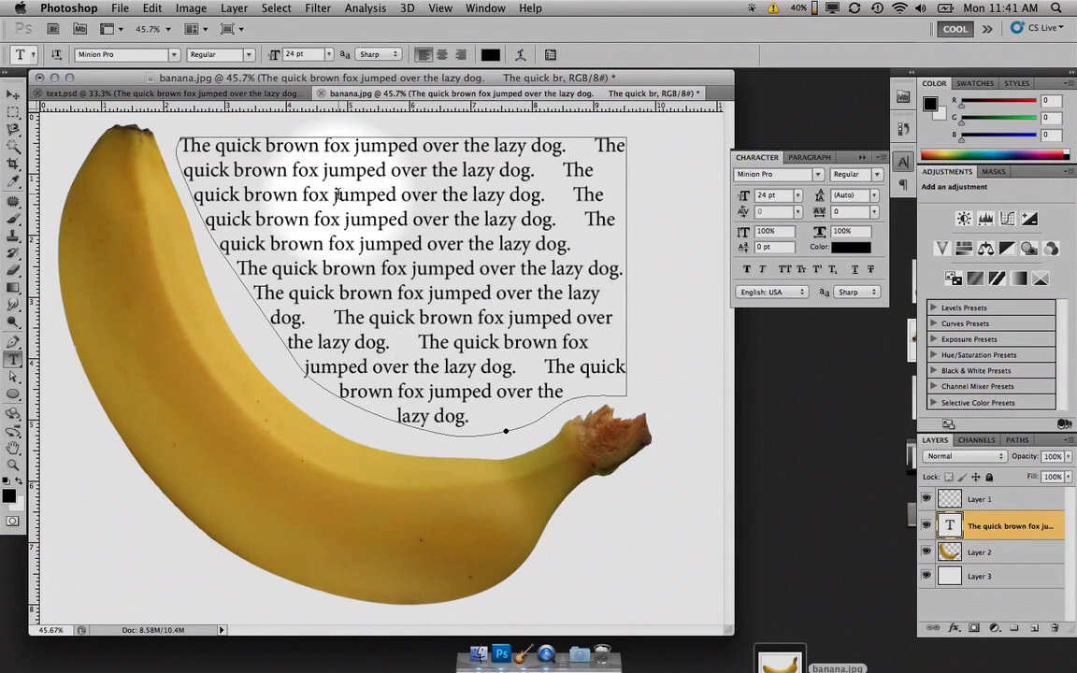
Move the paragraph layer slightly closer to the banana's inner curve, without letting the text overlap the fruit.
key("v")
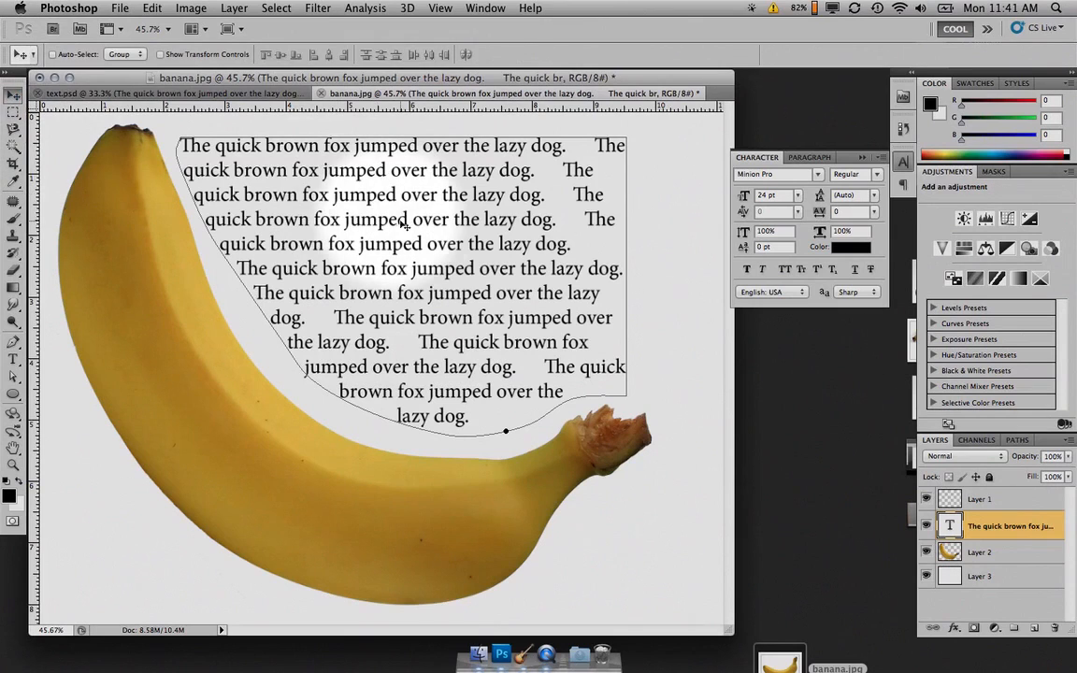
left_click_drag(403, 224, 366, 229)
key("Right")
key("Right")
key("Right")
key("Right")
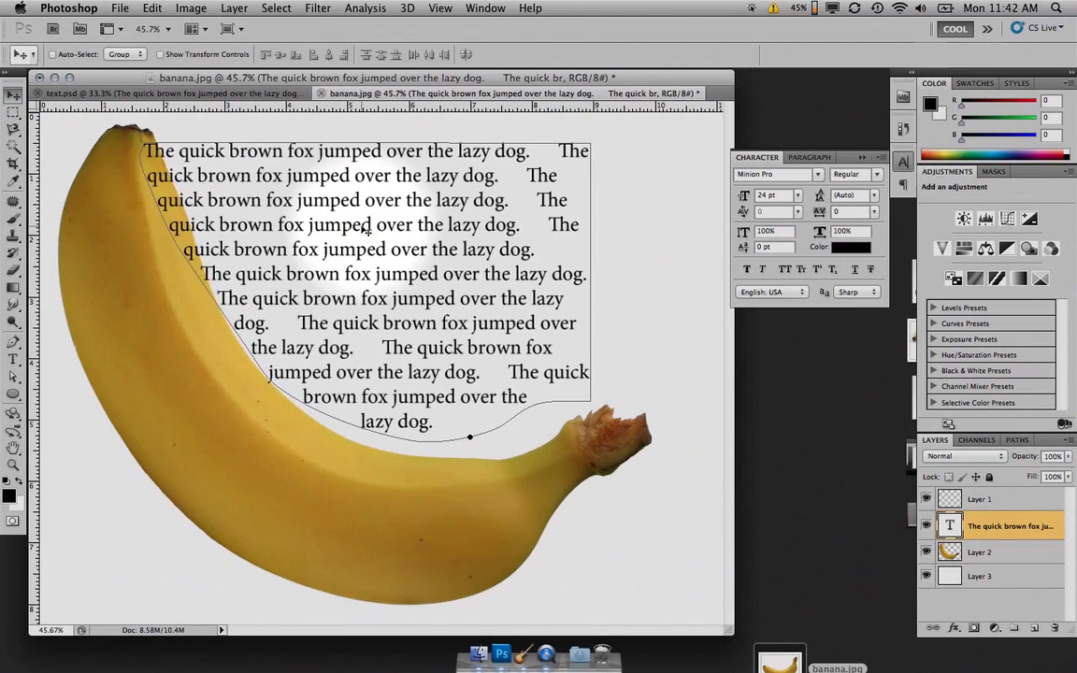
key("shift+Right")
key("shift+Right")
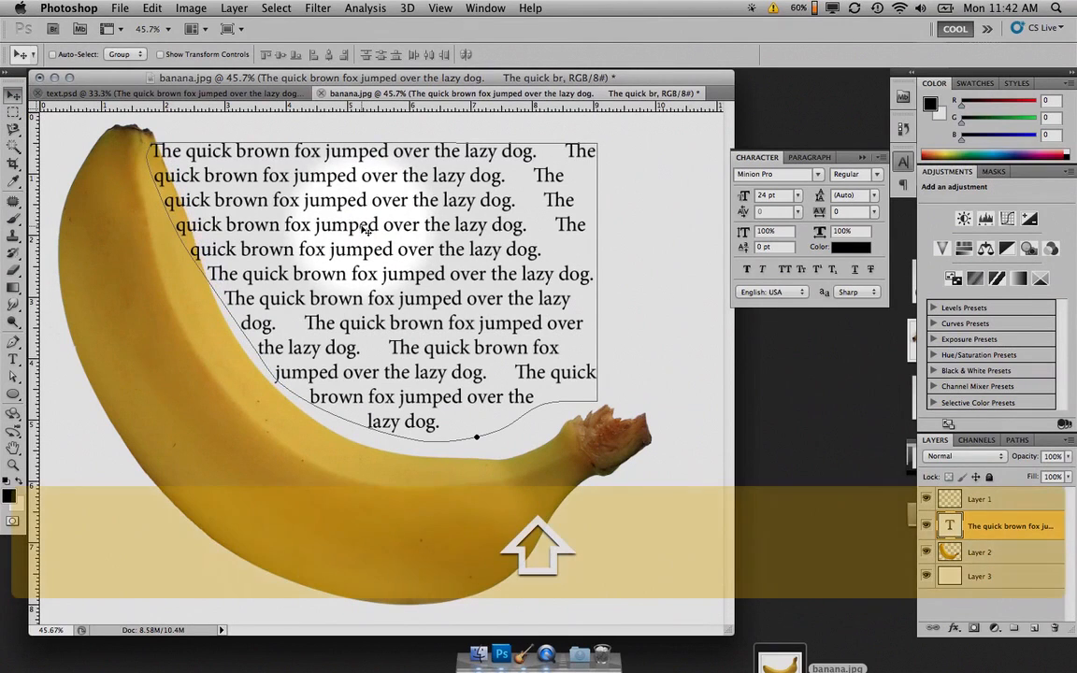
key("shift+Right")
key("shift+Right")
key("shift+Right")
key("shift+Right")
key("shift+Up")
key("shift+Up")
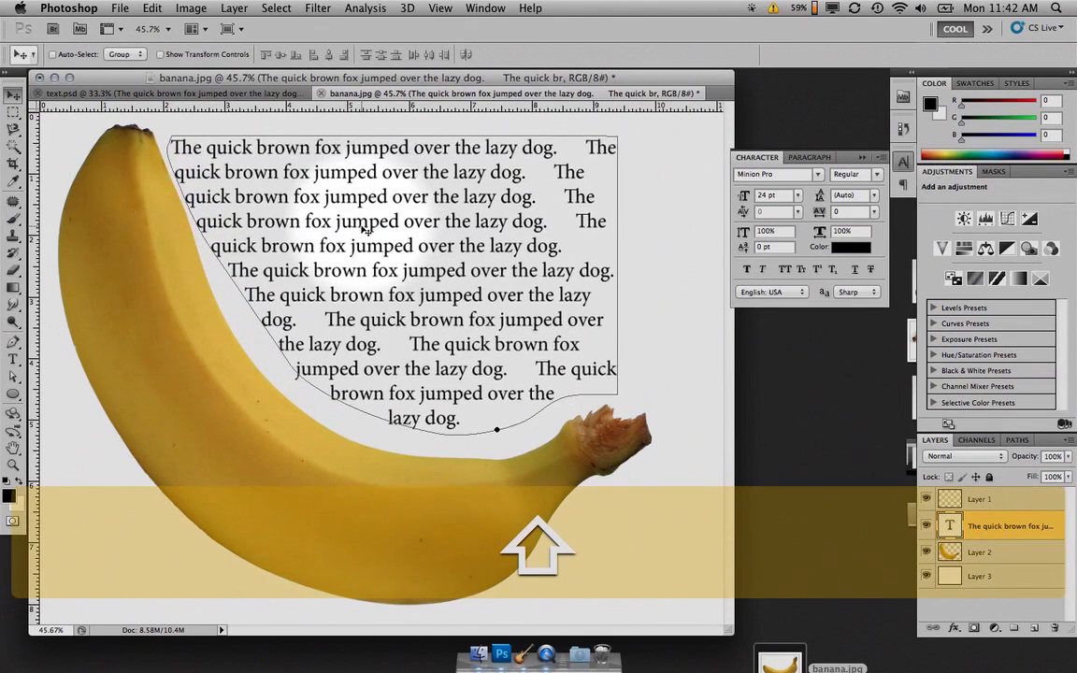
key("shift+Right")
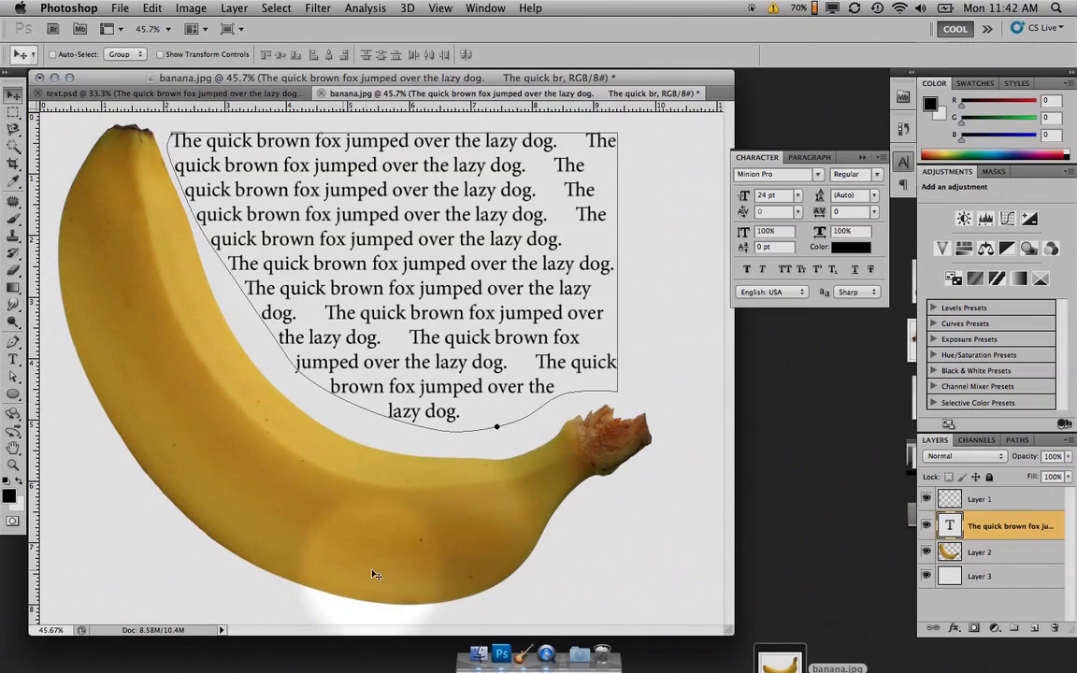
Draw an open Pen path with three anchor points along the banana's lower-left outer edge.
left_click(13, 343)
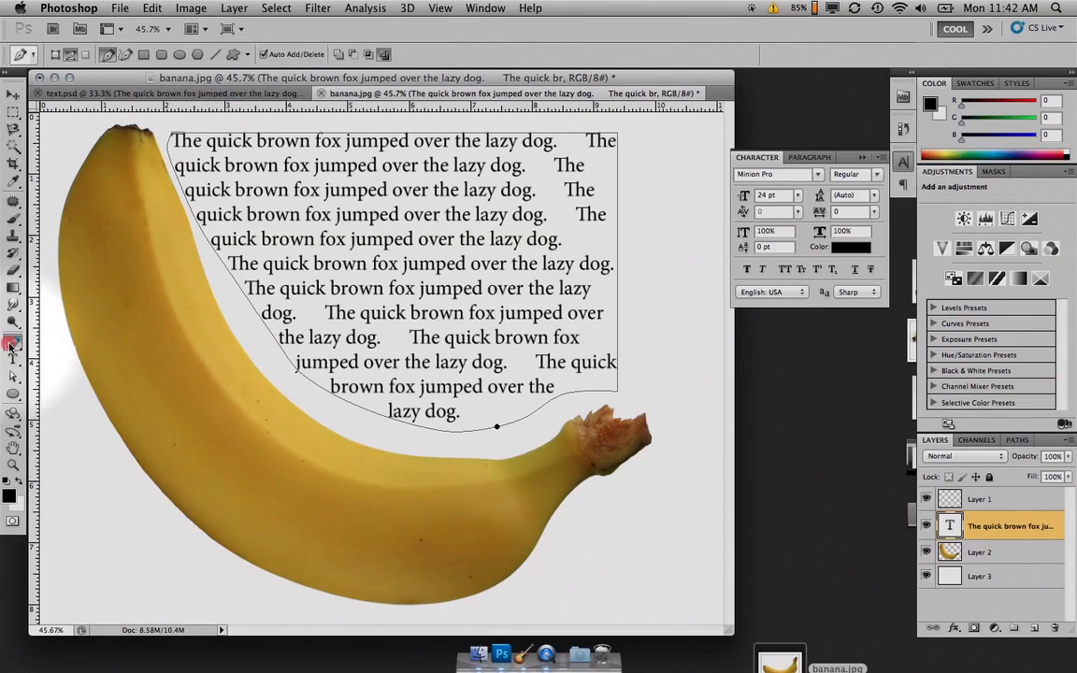
left_click(97, 401)
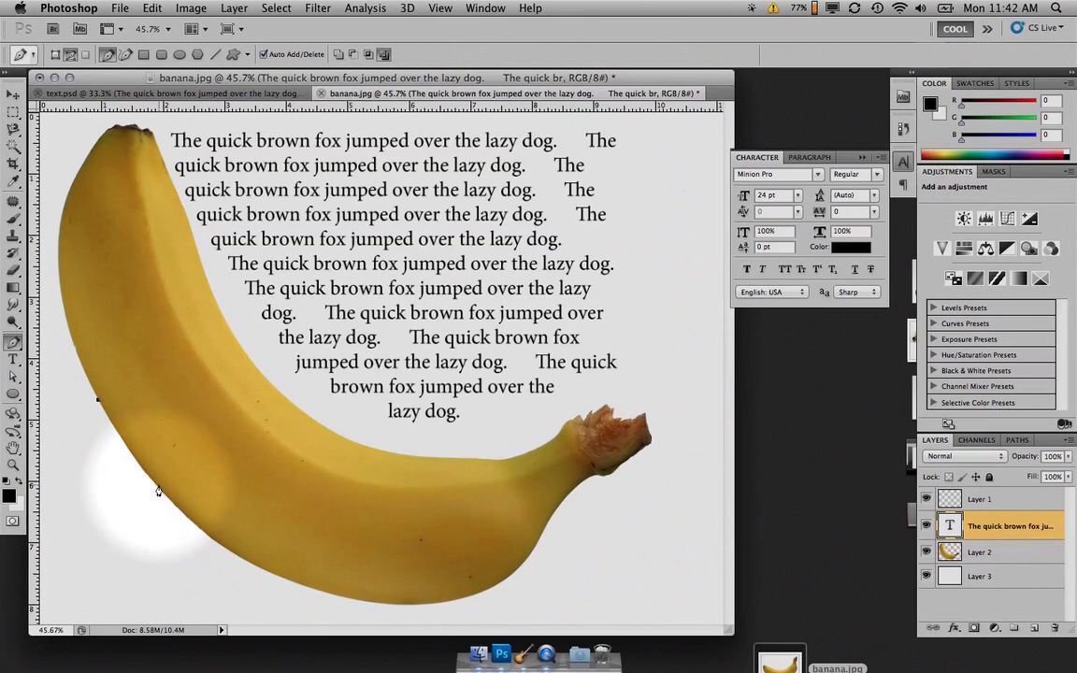
mouse_move(158, 486)
left_mouse_down()
mouse_move(179, 505)
mouse_move(170, 498)
left_mouse_up()
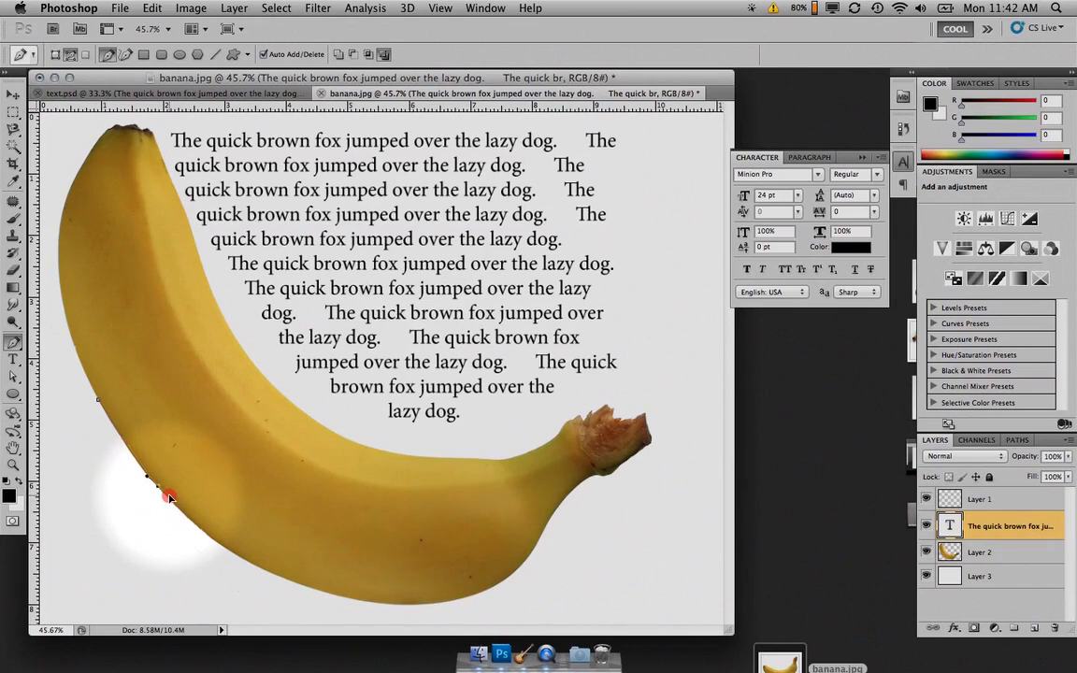
left_click_drag(220, 547, 235, 554)
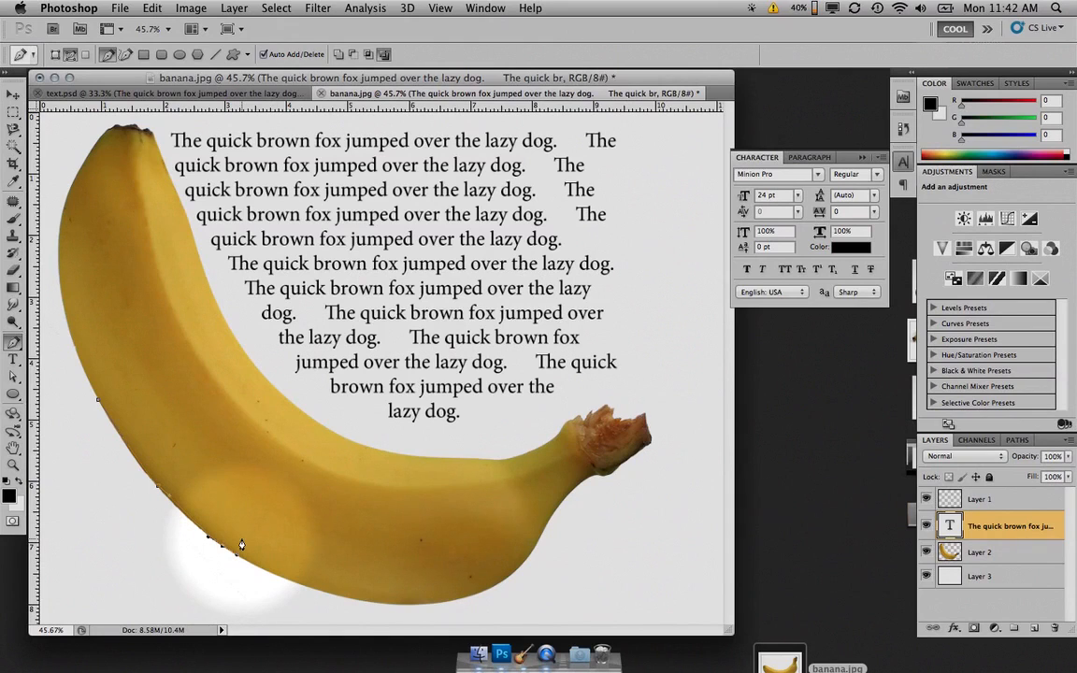
Add the text "October 3, 2011" along the open path on the banana's outer edge.
left_click(19, 363)
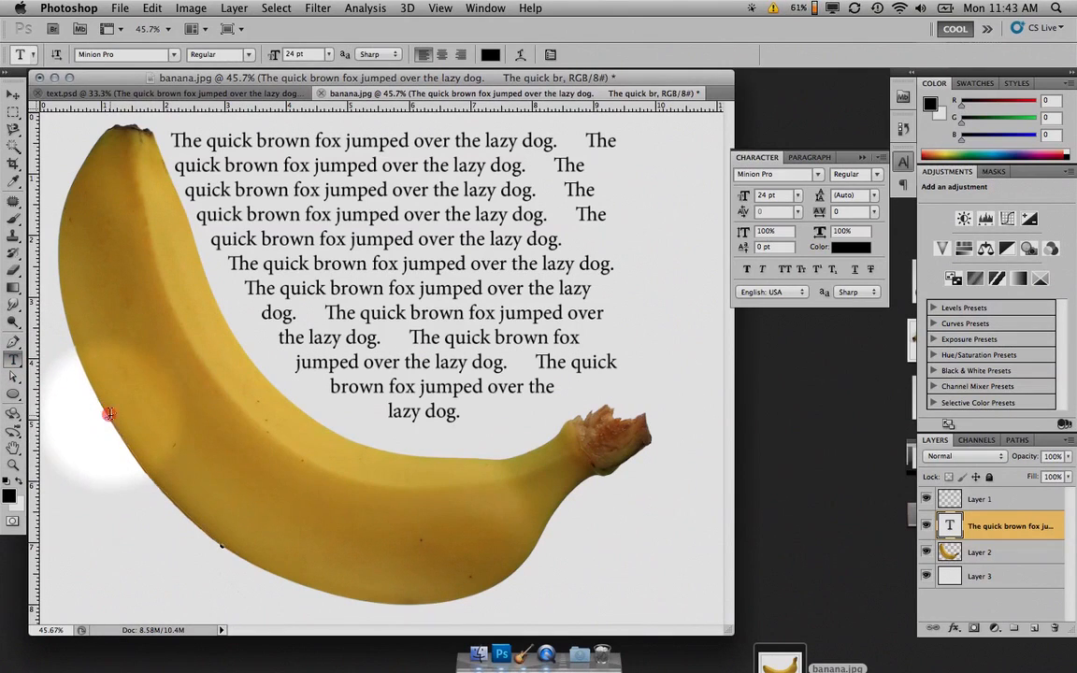
left_click(109, 414)
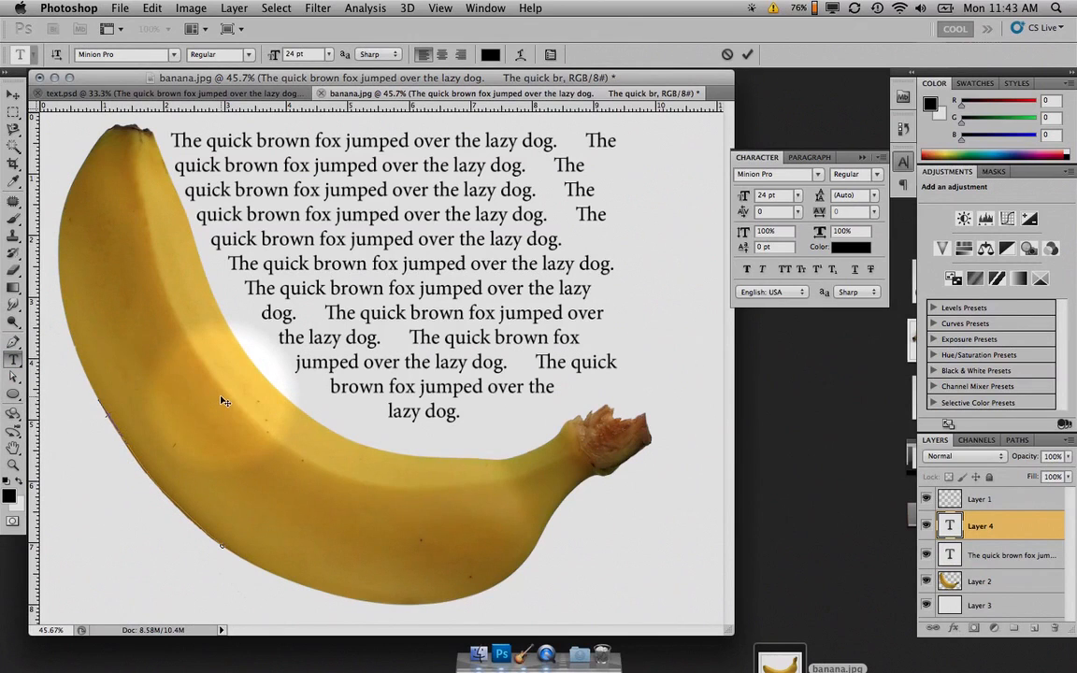
type("Sept")
key("alt+BackSpace")
type("Oc")
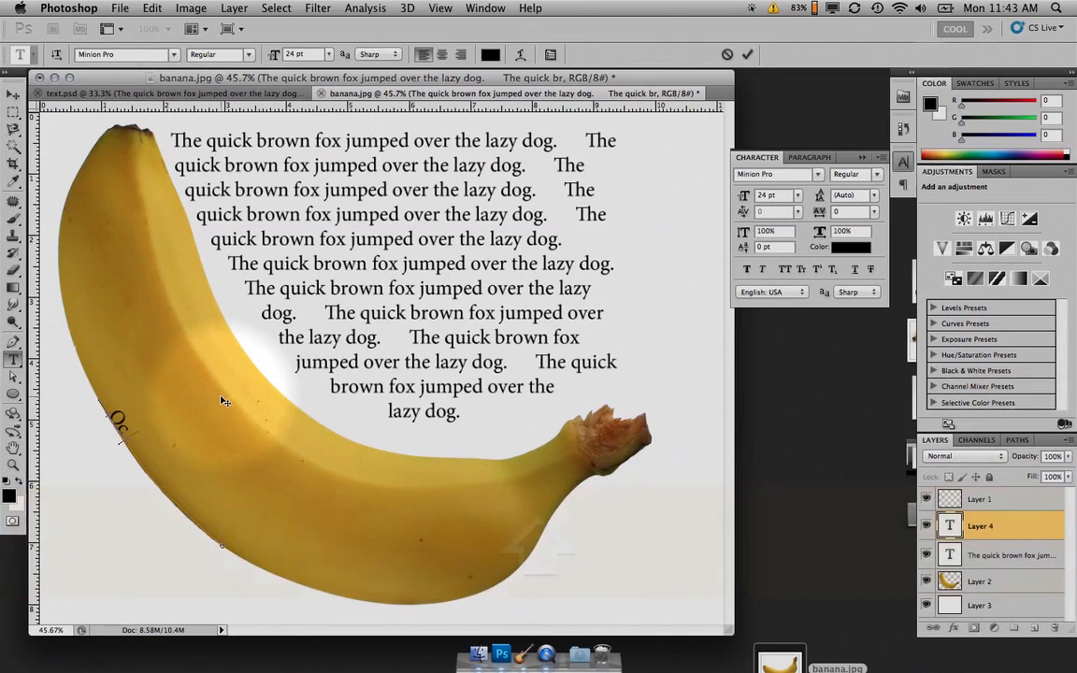
type("tober 3, 2011")
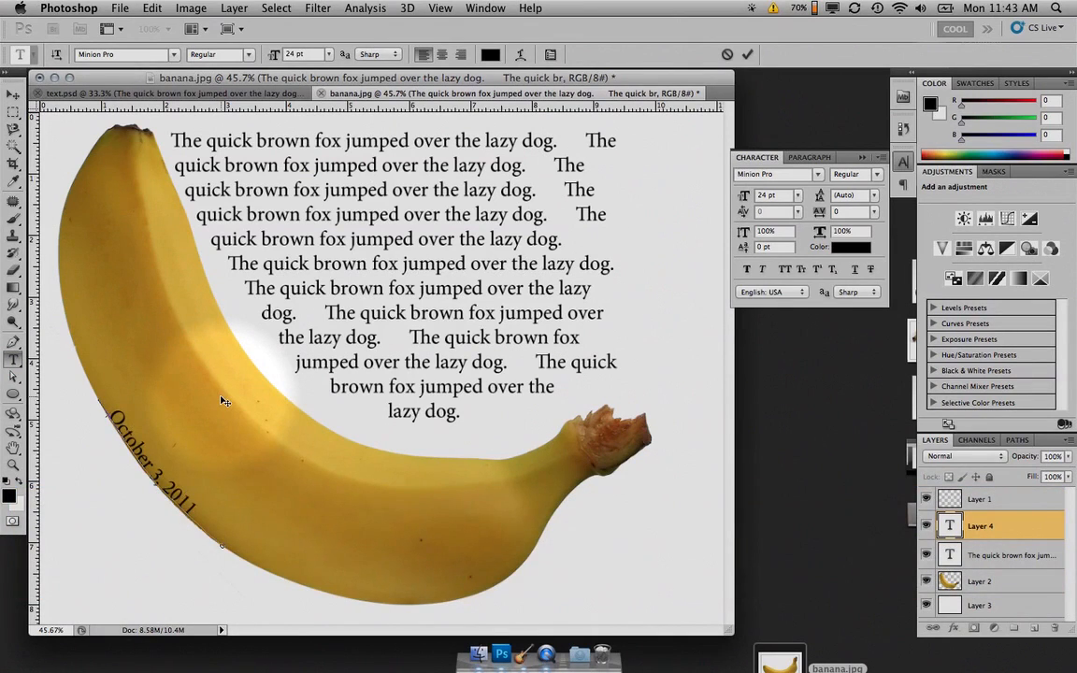
Adjust the date text's starting point along its path with the Path Selection tool.
left_click(14, 377)
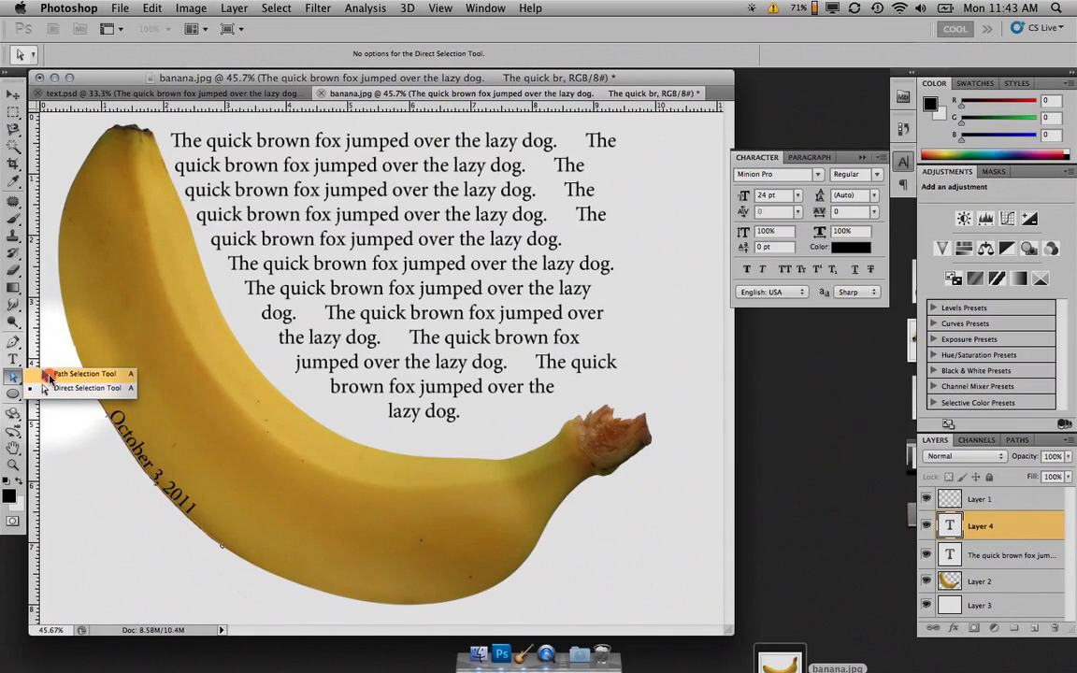
left_click(49, 375)
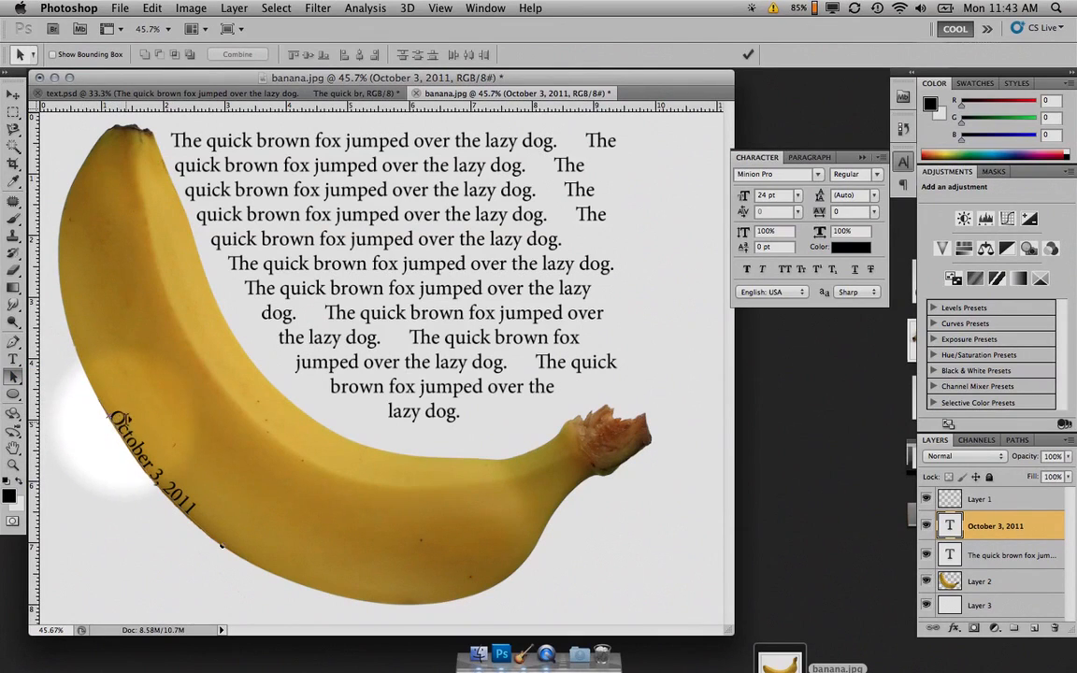
mouse_move(121, 419)
left_mouse_down()
mouse_move(170, 488)
mouse_move(109, 414)
mouse_move(85, 423)
mouse_move(109, 423)
mouse_move(117, 392)
mouse_move(105, 369)
mouse_move(95, 417)
mouse_move(116, 411)
left_mouse_up()
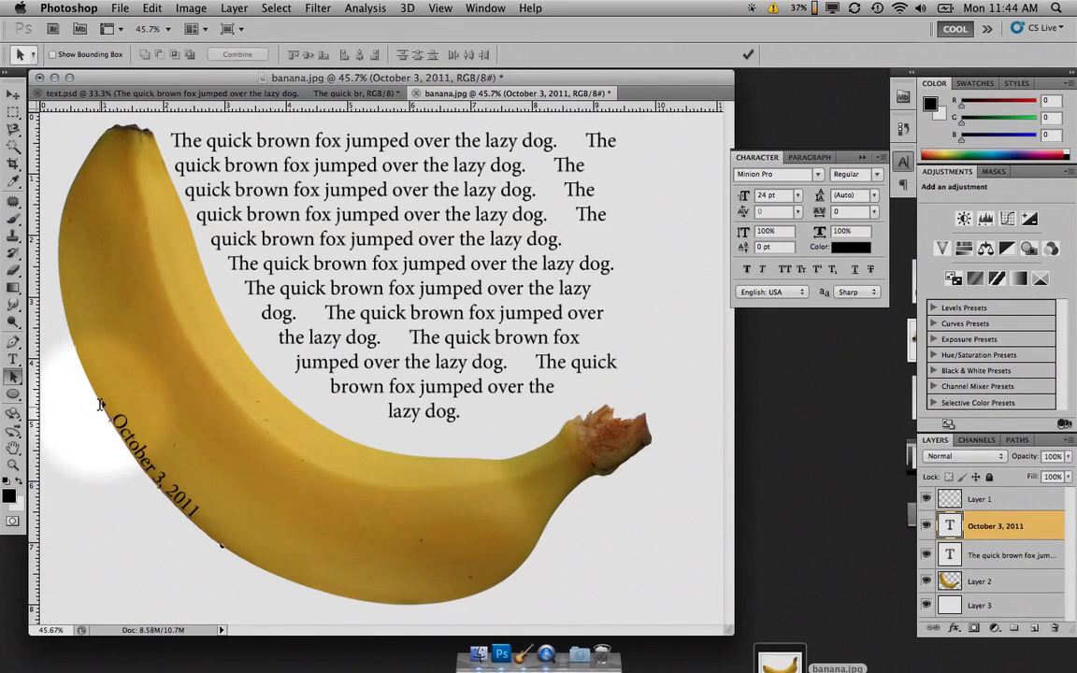
Place the text cursor beside the "3" in the date and adjust the kerning there to -20.
left_click(12, 363)
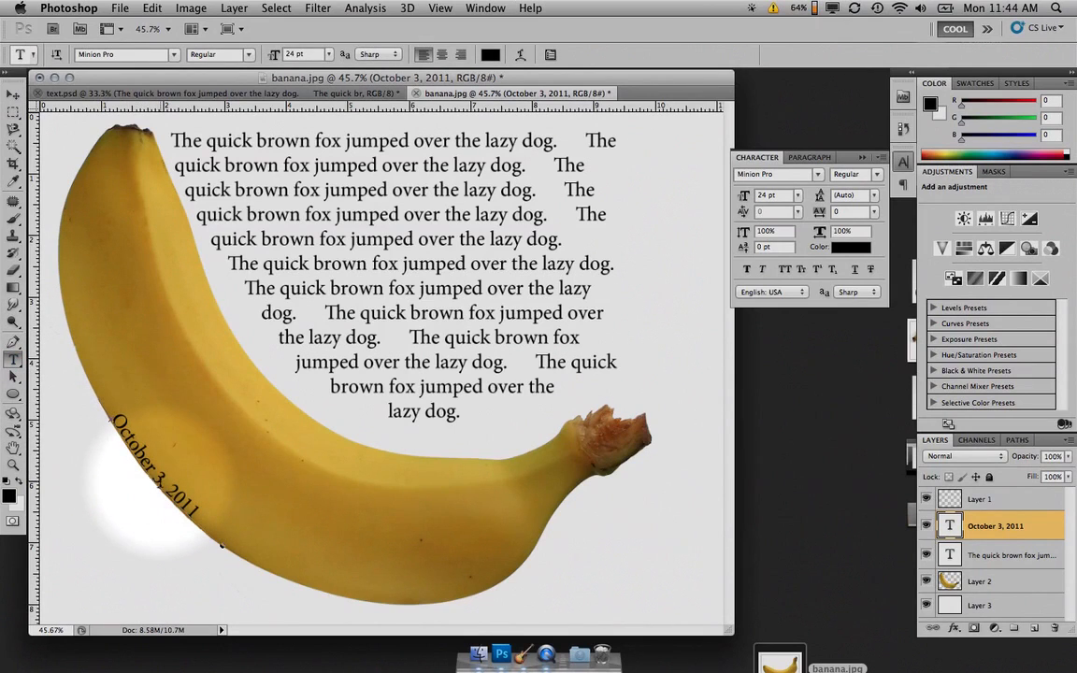
left_click(157, 479)
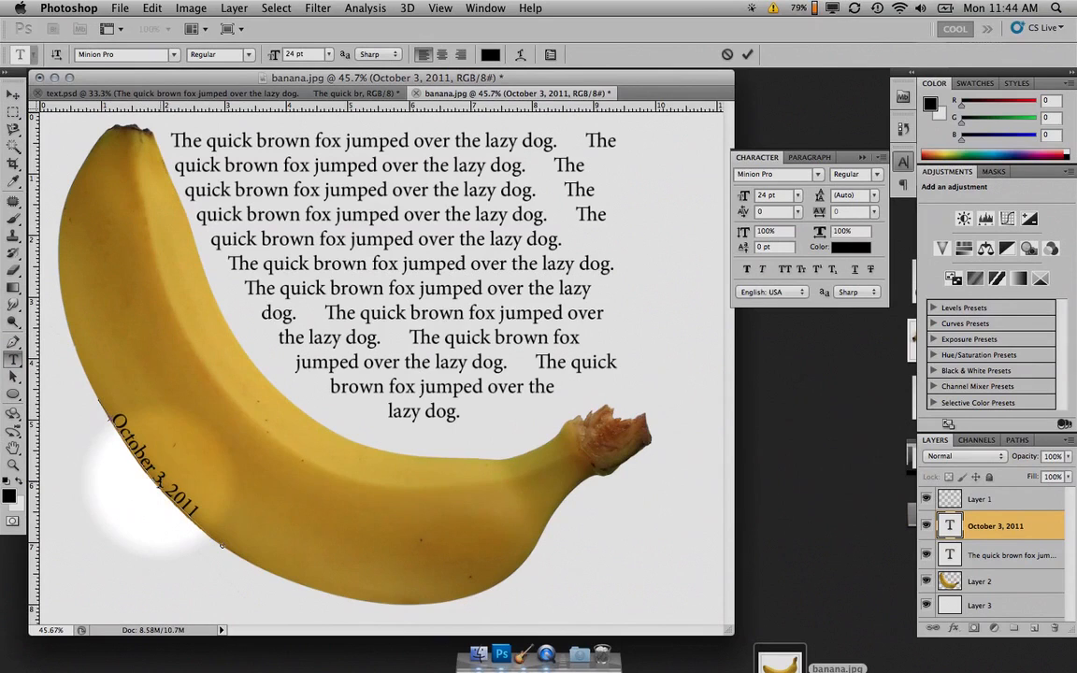
key("alt+Right")
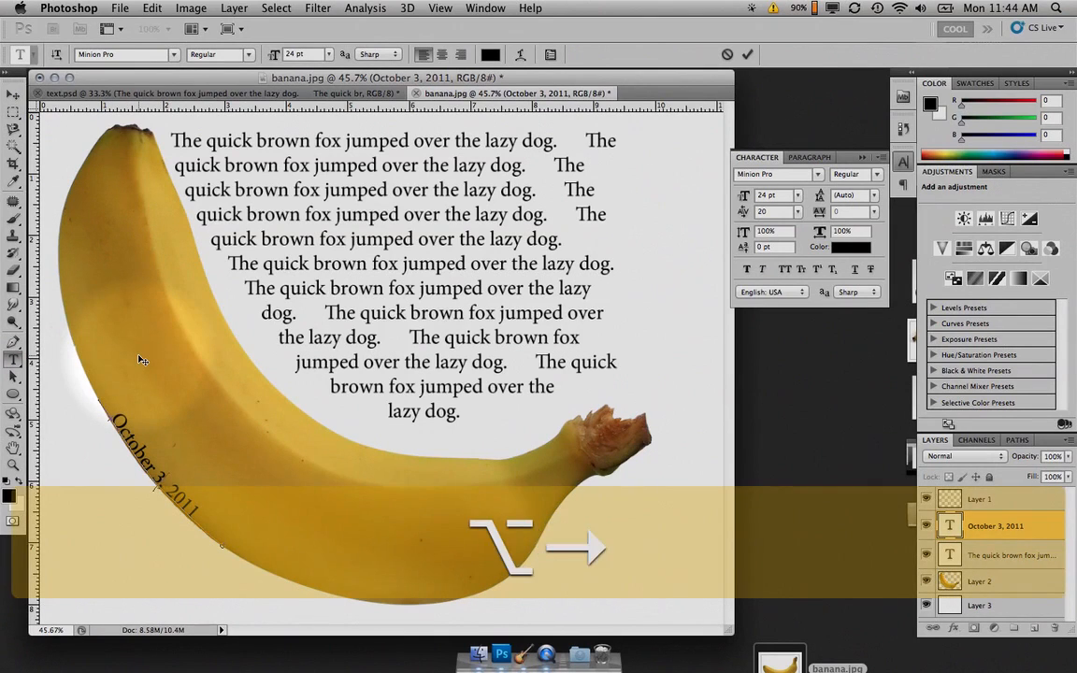
key("alt+Left")
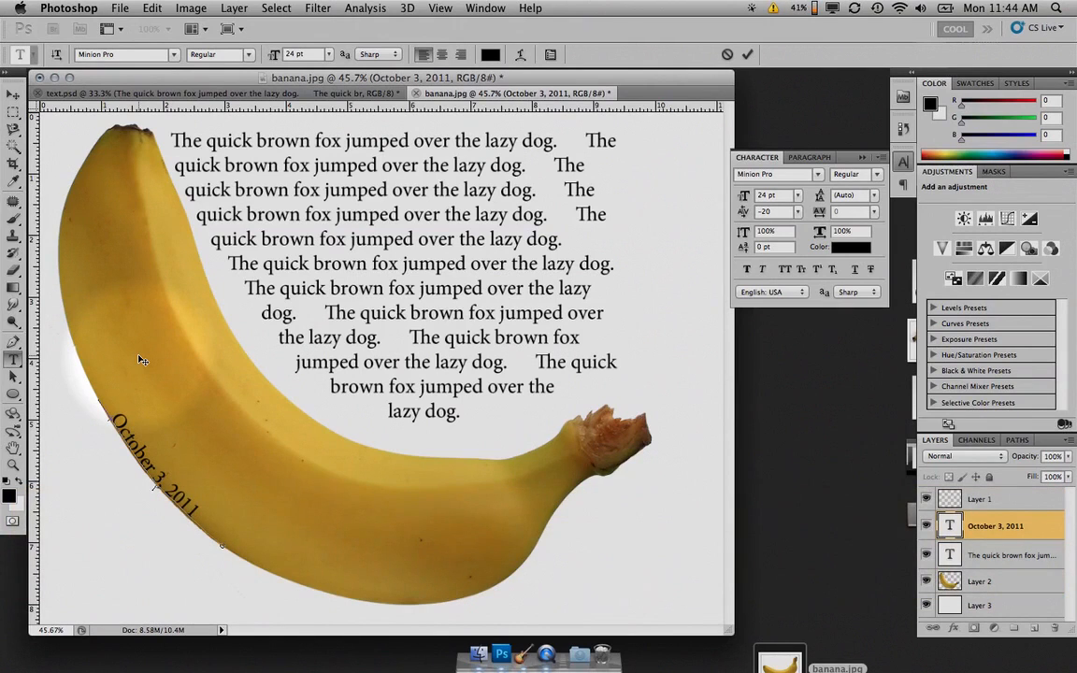
Try a baseline shift of -2 pt, reset it to 0 pt, and try a leading of 30.8 pt at the cursor.
key("alt+shift+Down")
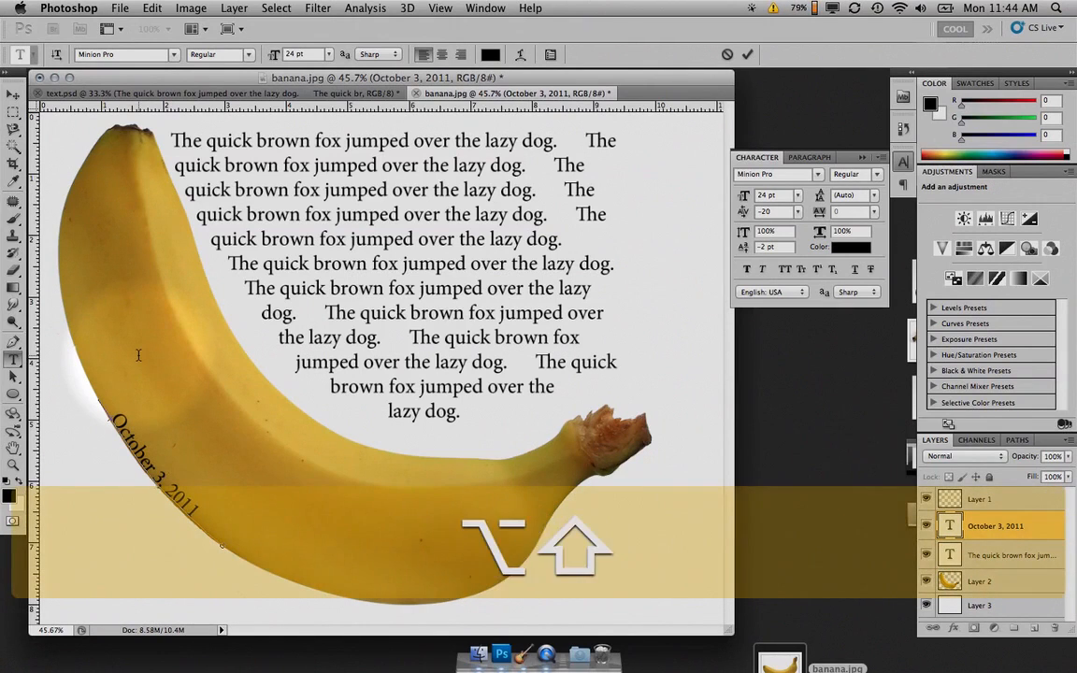
key("alt+shift+Up")
key("alt+Down")
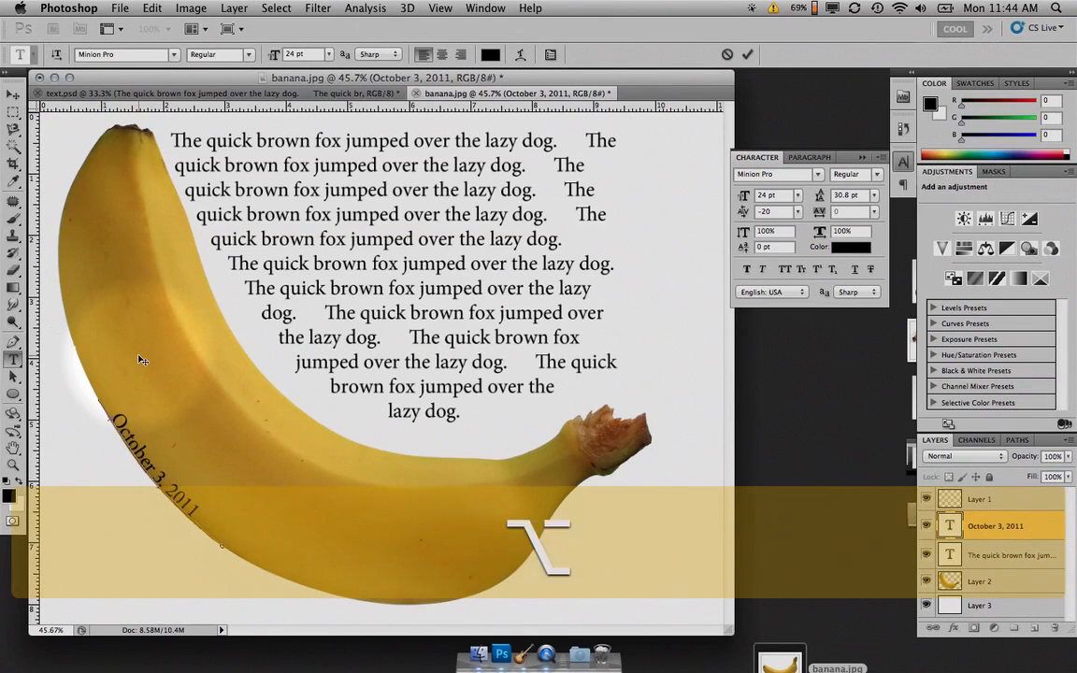
Set the baseline shift of the entire date text to -10 pt and hide the selection highlight.
key("super+a")
key("alt+shift+Down")
key("alt+shift+Down")
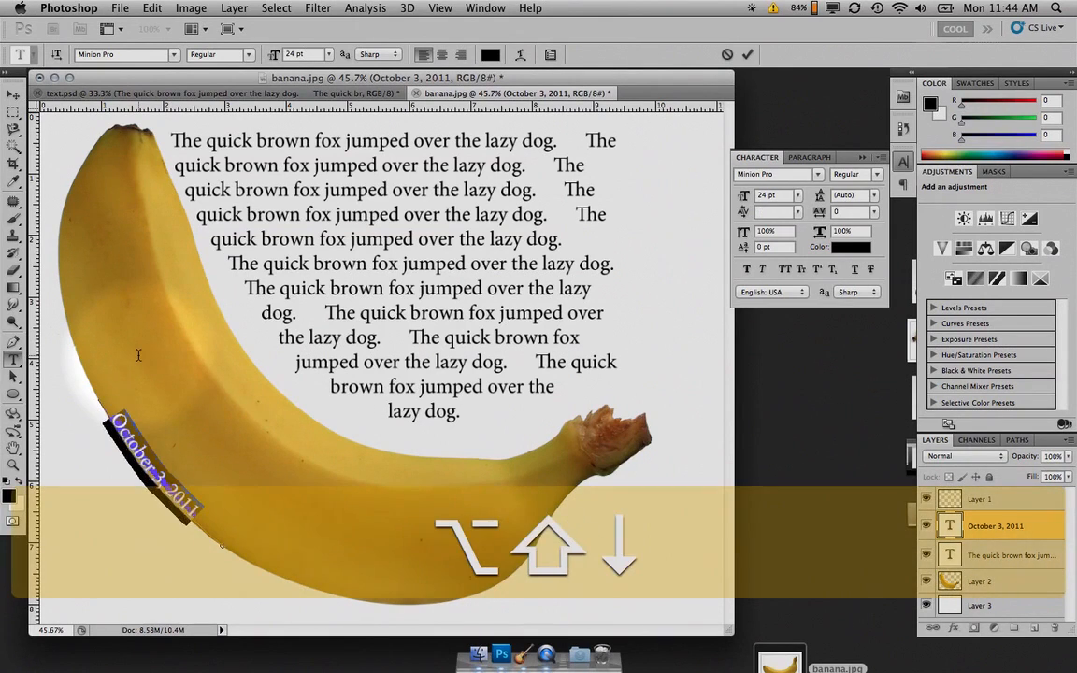
key("alt+shift+Down")
key("alt+shift+Down")
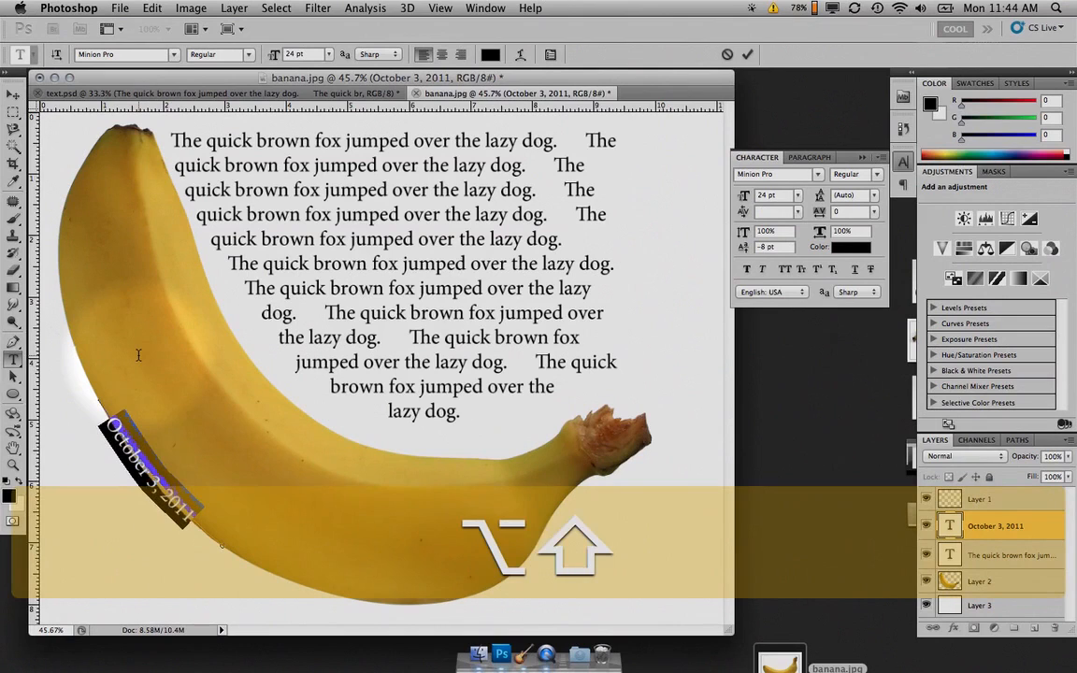
key("alt+shift+Down")
key("super+h")
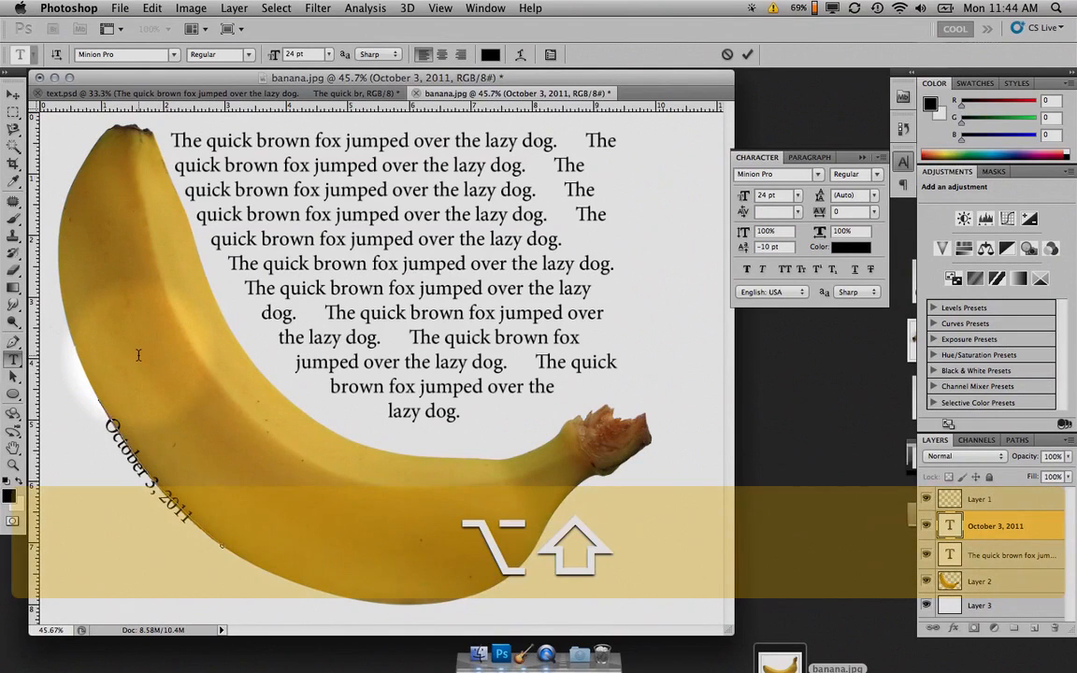
Try a range of baseline shifts on the date text, settle on -20 pt, commit the text and select Layer 1.
key("alt+shift+Down")
key("alt+shift+Down")
key("alt+shift+Down")
key("alt+shift+Down")
key("alt+shift+Down")
key("alt+shift+Down")
key("alt+shift+Down")
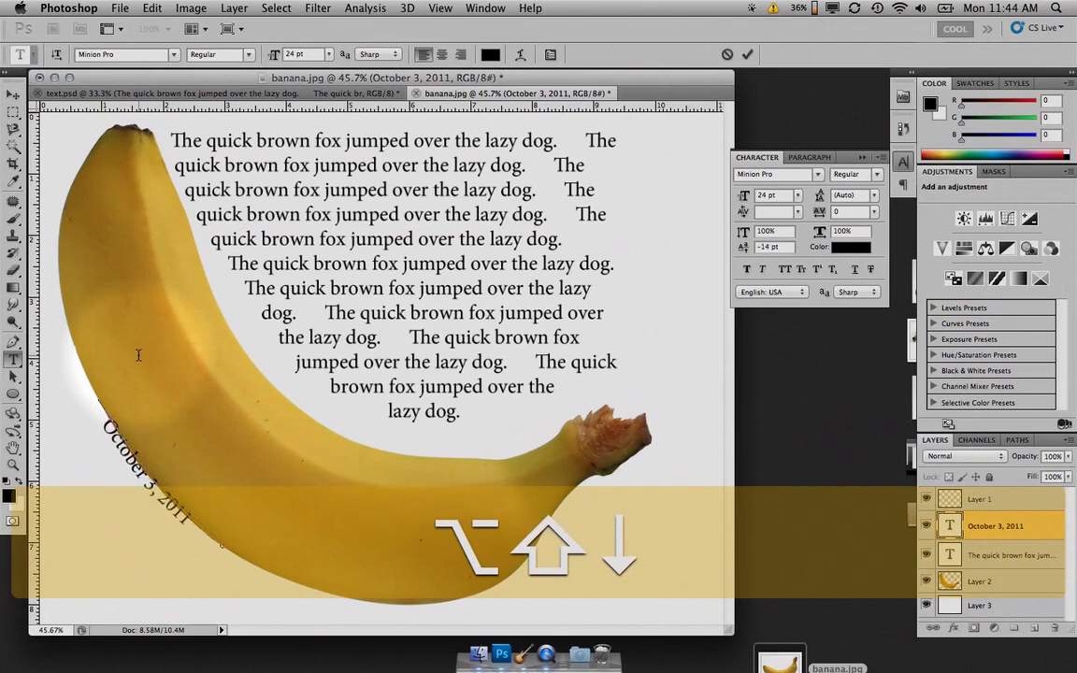
key("alt+shift+Up")
key("alt+shift+Up")
key("alt+shift+Up")
key("alt+shift+Up")
key("alt+shift+Up")
key("alt+shift+Up")
key("alt+shift+Up")
key("alt+shift+Up")
key("alt+shift+Up")
key("alt+shift+Up")
key("alt+shift+Up")
key("alt+shift+Up")
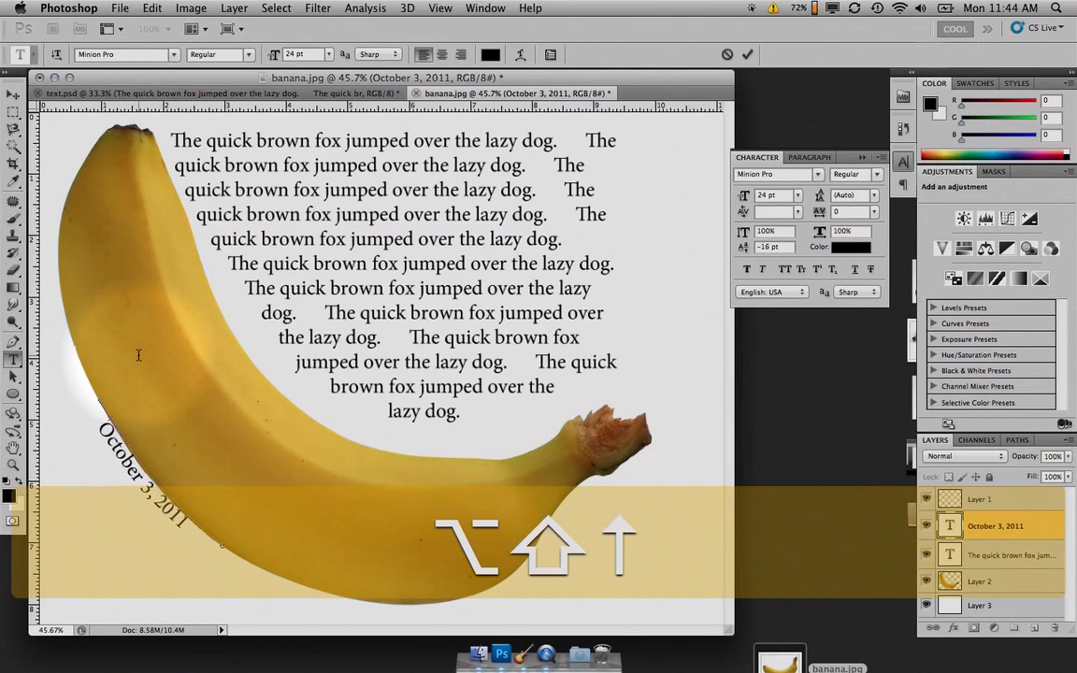
key("alt+shift+Up")
key("alt+shift+Up")
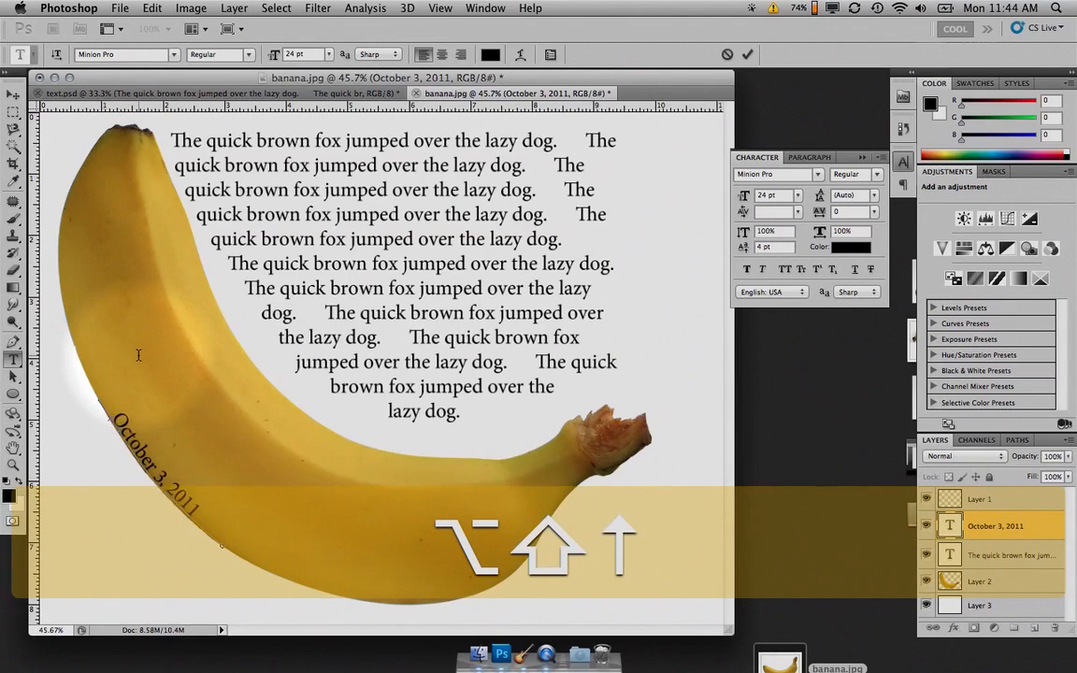
key("alt+shift+Down")
key("alt+shift+Down")
key("alt+shift+Down")
key("alt+shift+Down")
key("alt+shift+Down")
key("alt+shift+Down")
key("alt+shift+Down")
key("alt+shift+Down")
key("alt+shift+Down")
key("alt+shift+Down")
key("alt+shift+Down")
key("alt+shift+Down")
key("alt+shift+Down")
key("alt+shift+Down")
key("alt+shift+Down")
key("alt+shift+Down")
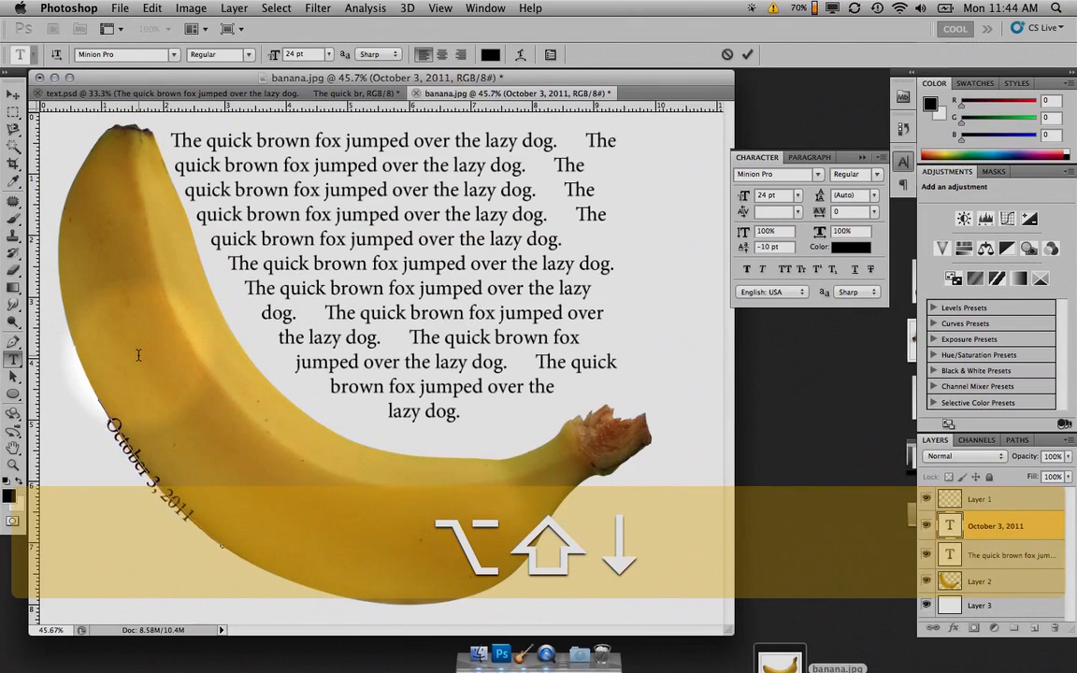
key("alt+shift+Down")
key("alt+shift+Down")
key("alt+shift+Down")
key("alt+shift+Down")
key("alt+shift+Down")
key("alt+shift+Down")
key("alt+shift+Down")
key("alt+shift+Down")
key("alt+shift+Down")
key("alt+shift+Down")
key("alt+shift+Down")
key("alt+shift+Down")
key("alt+shift+Down")
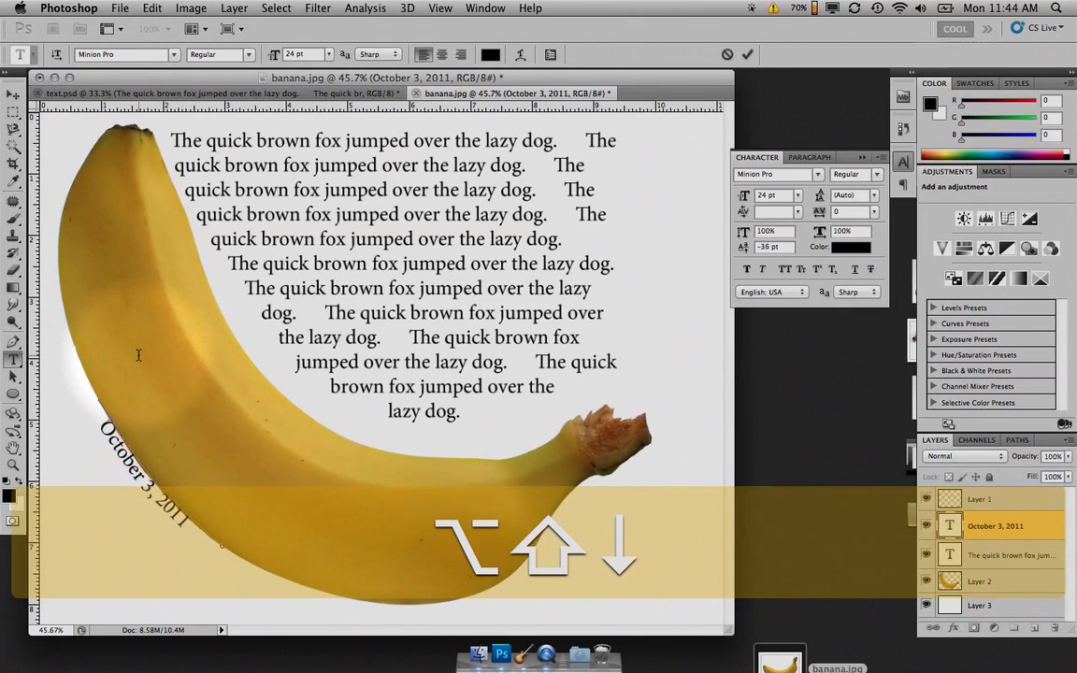
key("alt+shift+Down")
key("alt+shift+Down")
key("alt+shift+Down")
key("alt+shift+Down")
key("alt+shift+Down")
key("alt+shift+Down")
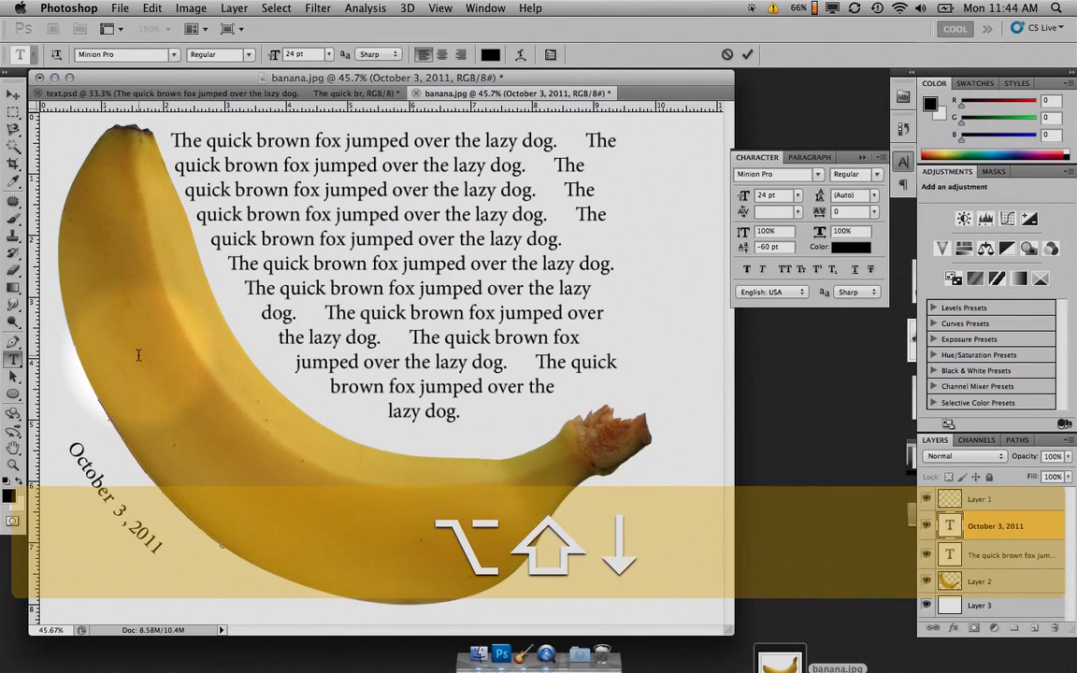
key("alt+shift+Up")
key("alt+shift+Up")
key("alt+shift+Up")
key("alt+shift+Up")
key("alt+shift+Up")
key("alt+shift+Up")
key("alt+shift+Up")
key("alt+shift+Up")
key("alt+shift+Up")
key("alt+shift+Up")
key("alt+shift+Up")
key("alt+shift+Up")
key("alt+shift+Up")
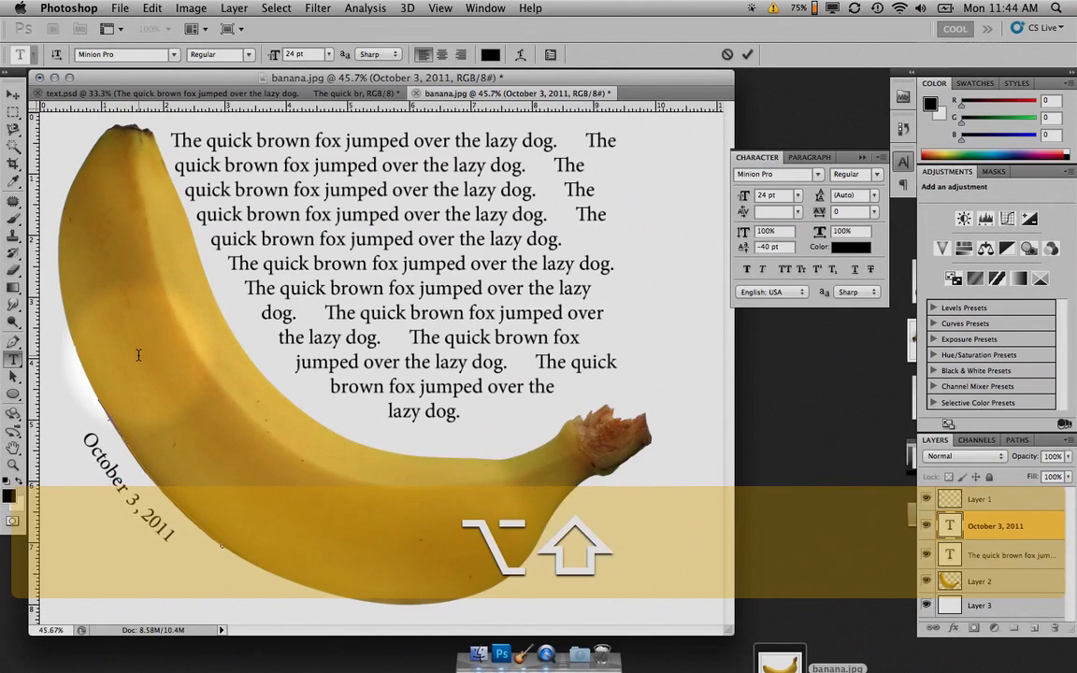
key("alt+shift+Up")
key("alt+shift+Up")
key("alt+shift+Up")
key("alt+shift+Up")
key("alt+shift+Up")
key("alt+shift+Up")
key("alt+shift+Up")
key("alt+shift+Up")
key("alt+shift+Up")
key("alt+shift+Up")
key("alt+shift+Up")
key("alt+shift+Up")
key("alt+shift+Up")
key("alt+shift+Up")
key("alt+shift+Up")
key("alt+shift+Up")
key("alt+shift+Up")
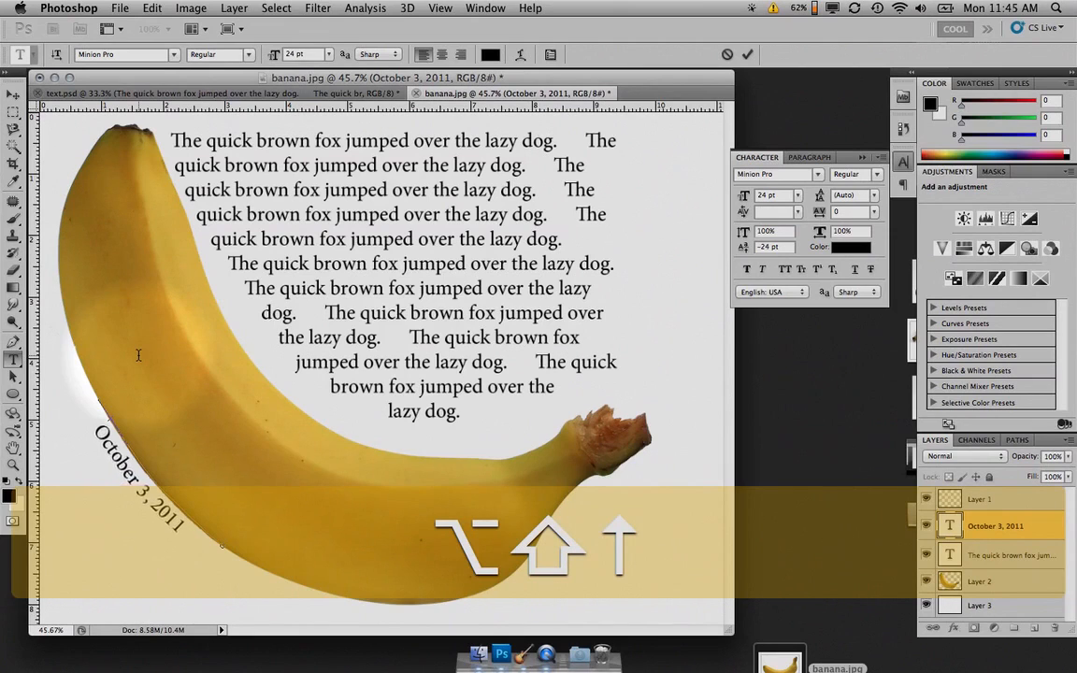
key("alt+shift+Up")
key("alt+shift+Up")
key("alt+shift+Up")
key("alt+shift+Up")
key("alt+shift+Up")
key("alt+shift+Up")
key("alt+shift+Up")
key("alt+shift+Up")
key("alt+shift+Up")
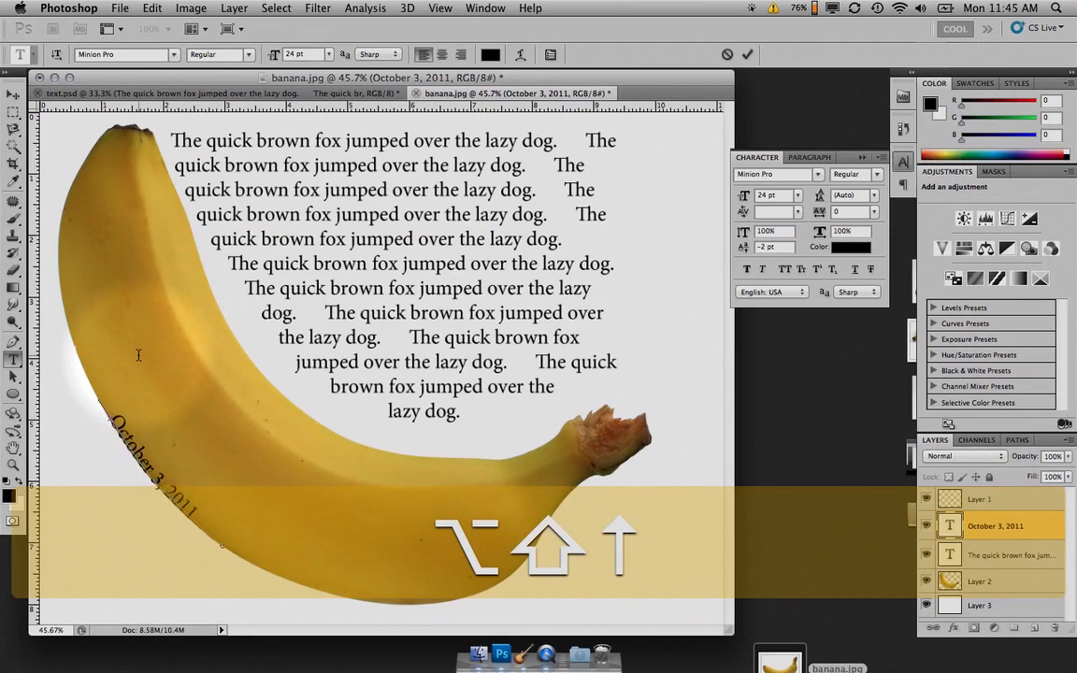
key("alt+shift+Down")
key("alt+shift+Down")
key("alt+shift+Down")
key("alt+shift+Down")
key("alt+shift+Down")
key("alt+shift+Down")
key("alt+shift+Down")
key("alt+shift+Down")
key("alt+shift+Down")
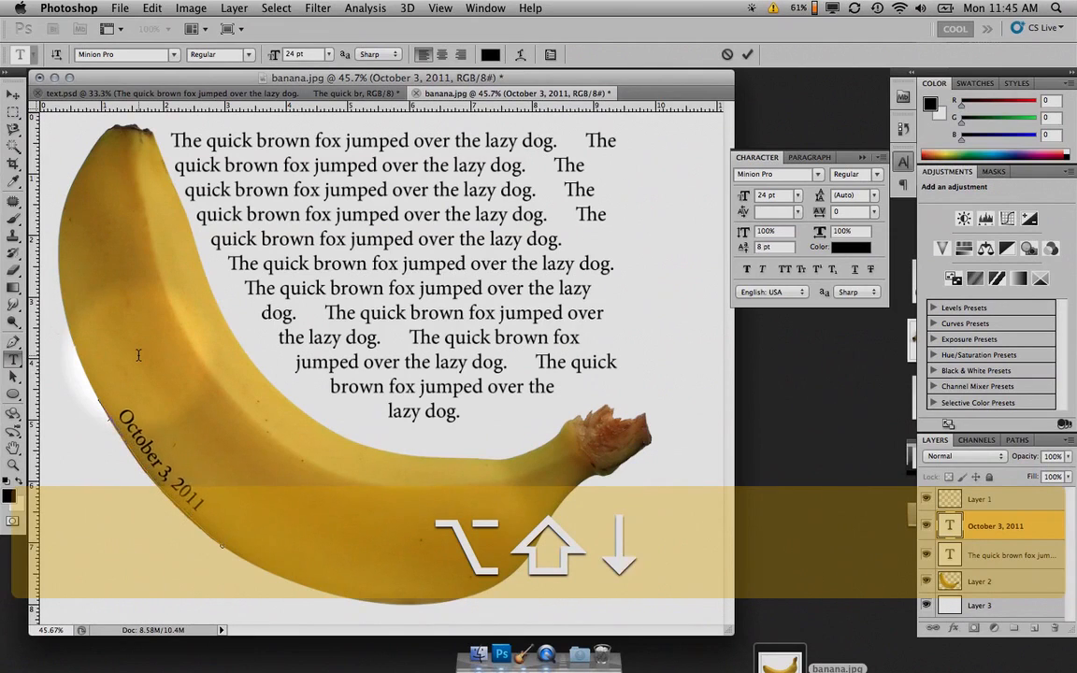
key("alt+shift+Down")
key("alt+shift+Down")
key("alt+shift+Down")
key("alt+shift+Down")
key("alt+shift+Down")
key("alt+shift+Down")
key("alt+shift+Down")
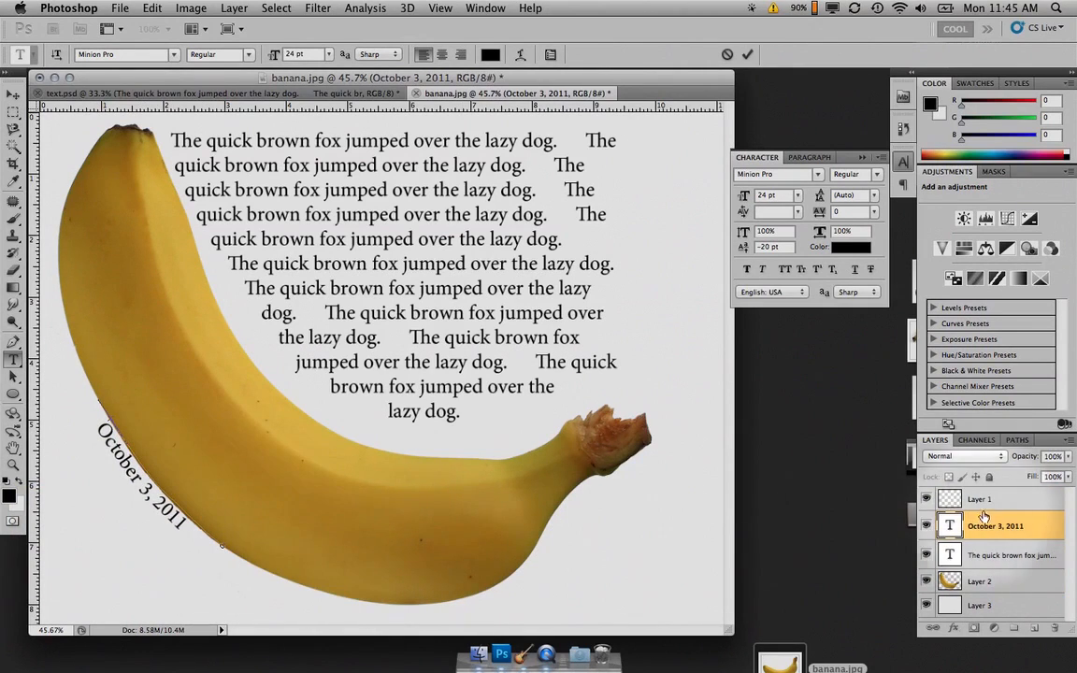
left_click(1011, 503)
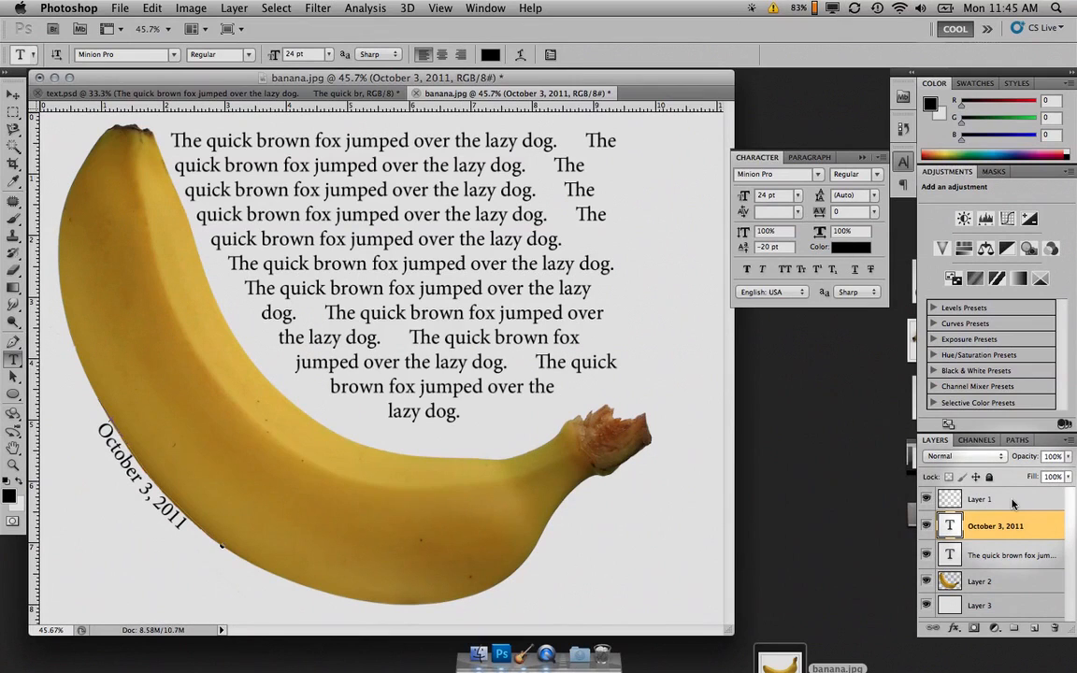
left_click(1012, 503)
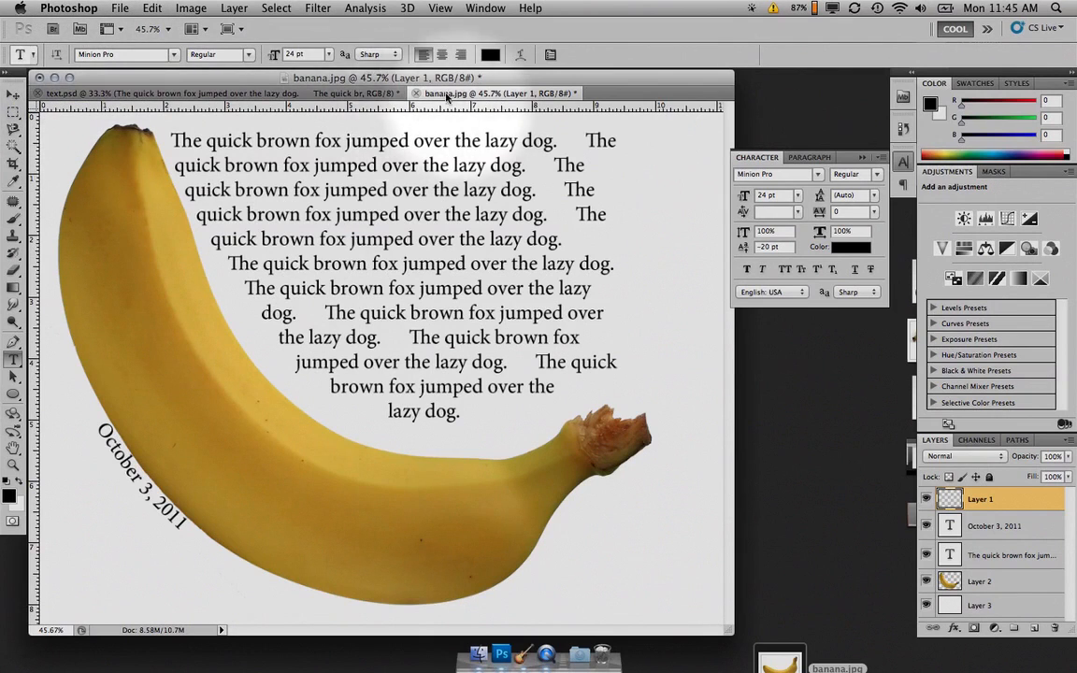
Close banana.jpg and text.psd without saving the changes.
left_click(416, 93)
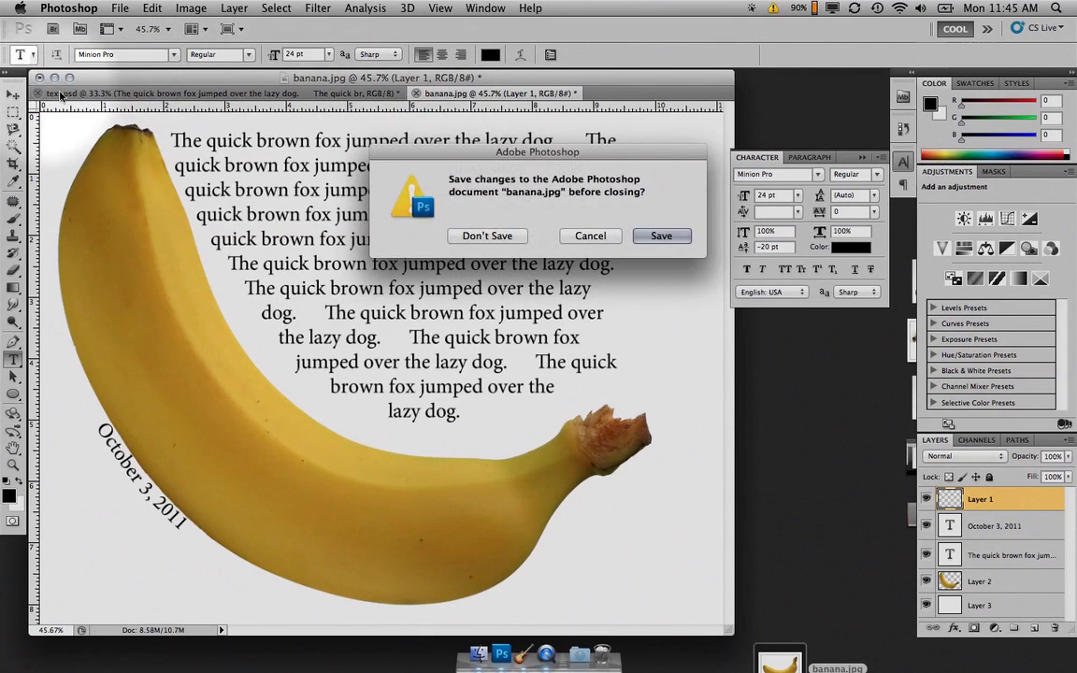
left_click(484, 238)
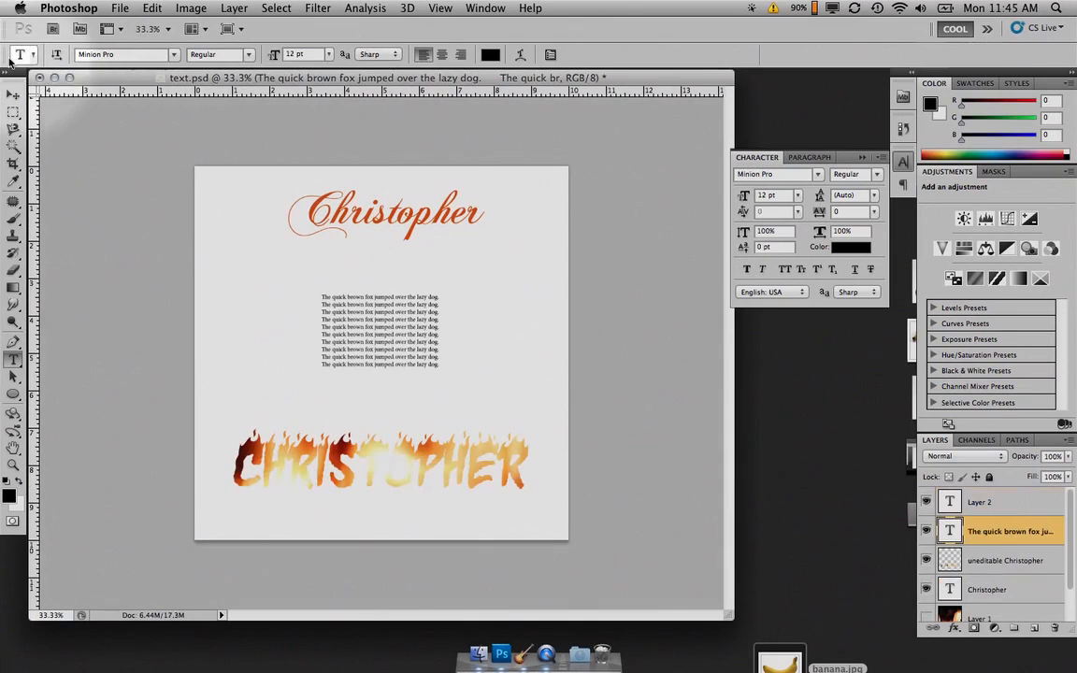
left_click(40, 79)
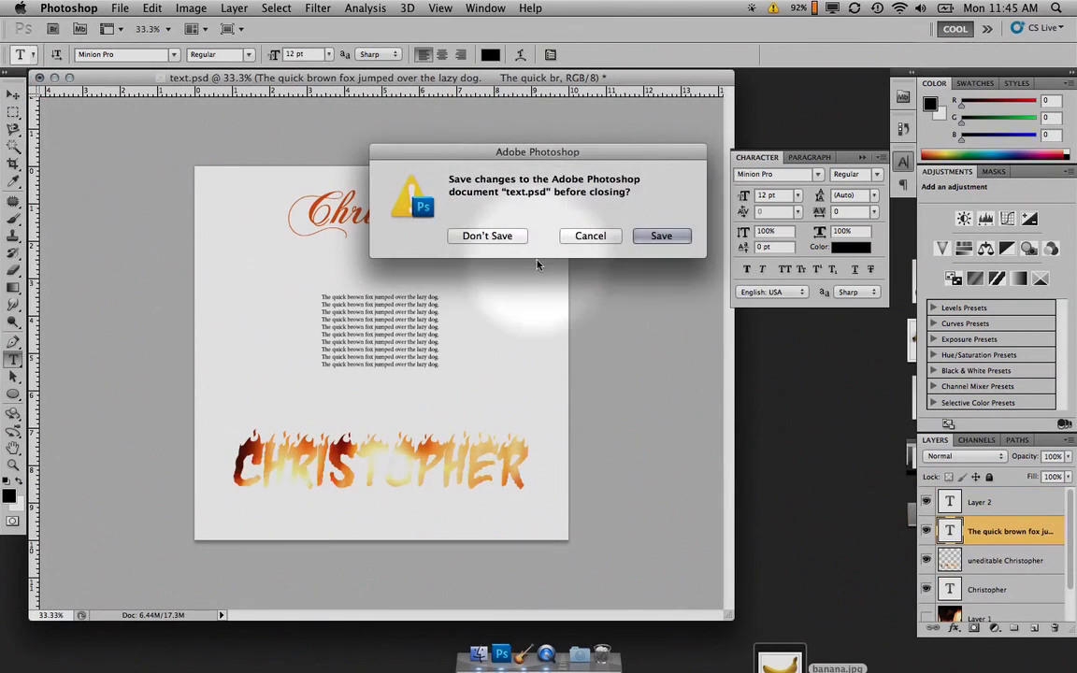
left_click(488, 237)
left_click(747, 103)
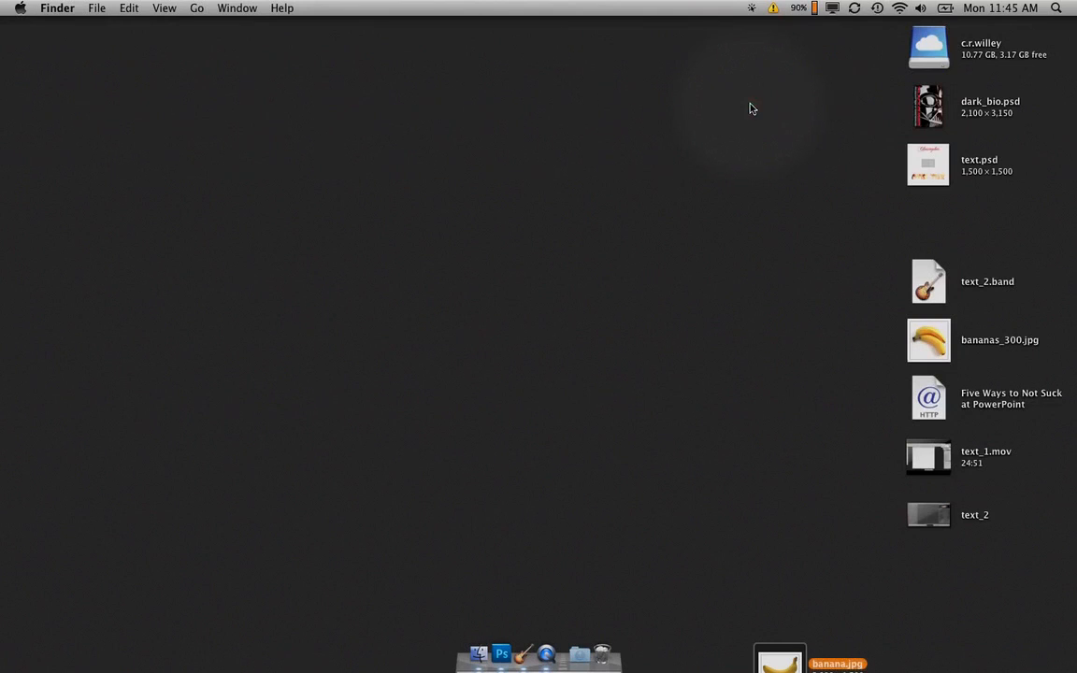
Open dark_bio.psd from the desktop in Photoshop and fit the image on screen.
left_click(923, 109)
left_click_drag(921, 110, 500, 648)
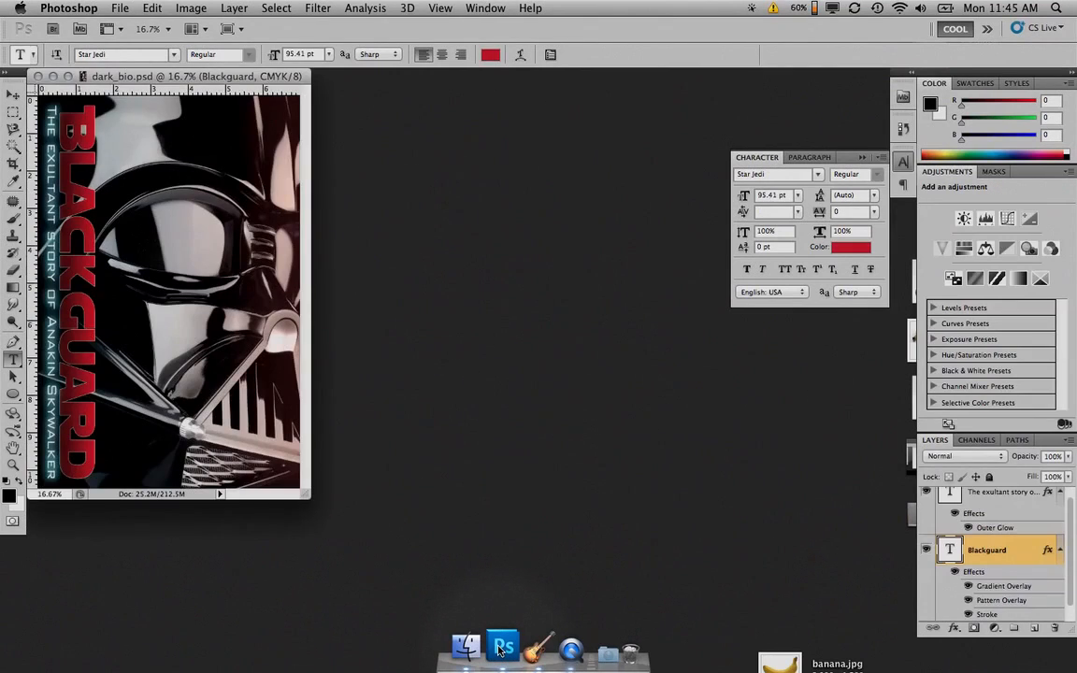
key("super+0")
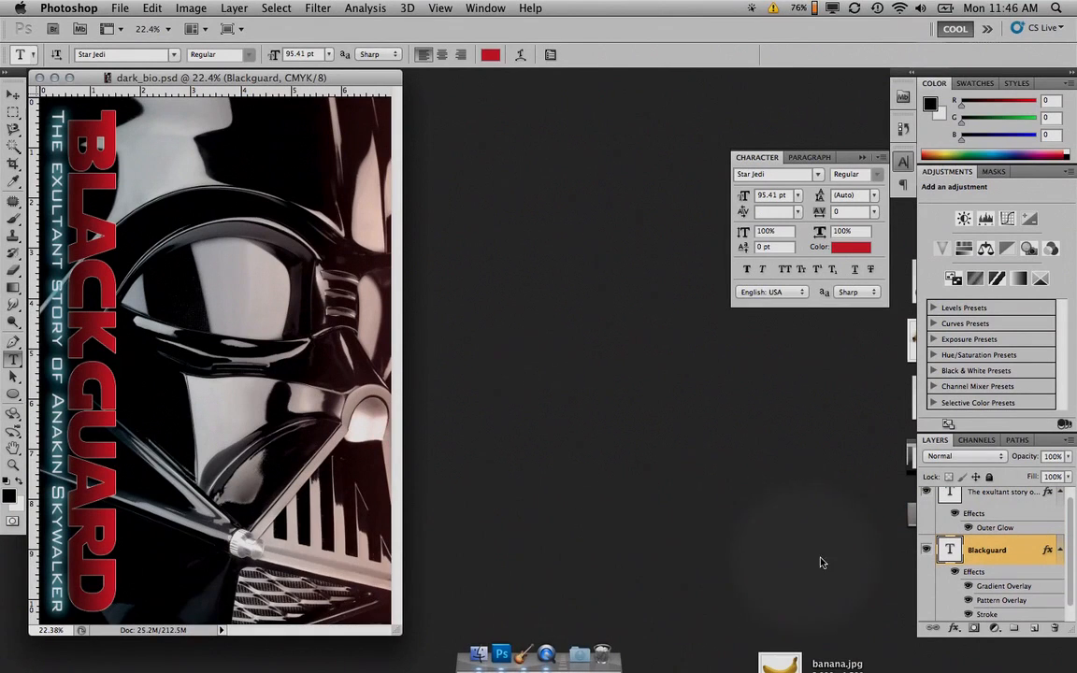
Hide the Blackguard title and "The exultant story" subtitle text layers, and put both into a new group.
left_click(926, 549)
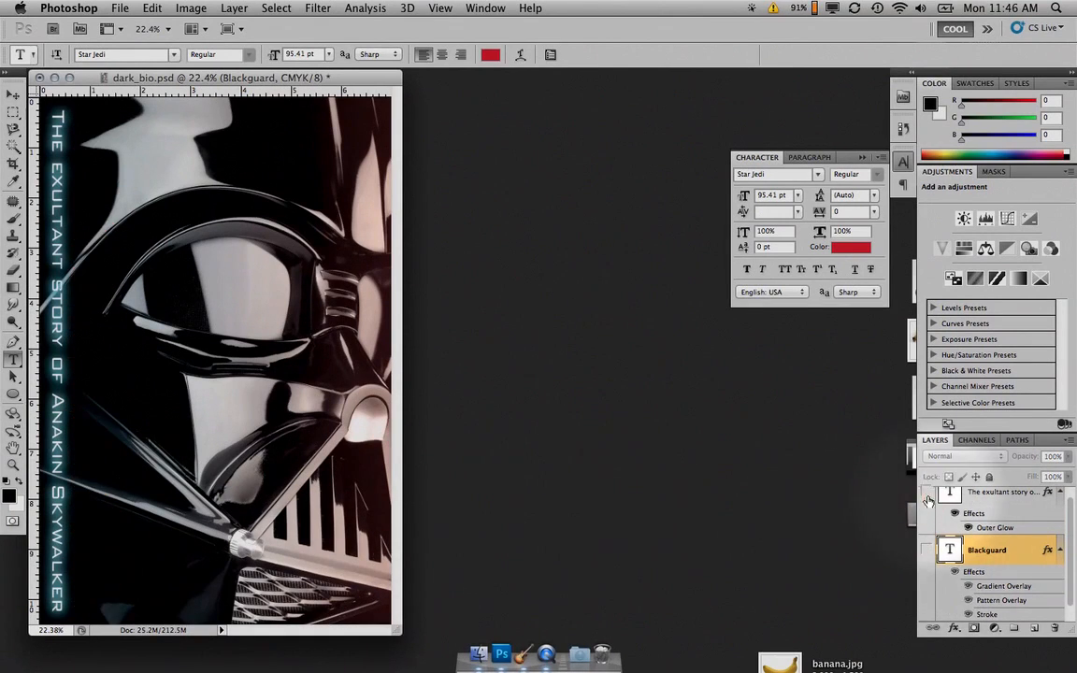
left_click(928, 501)
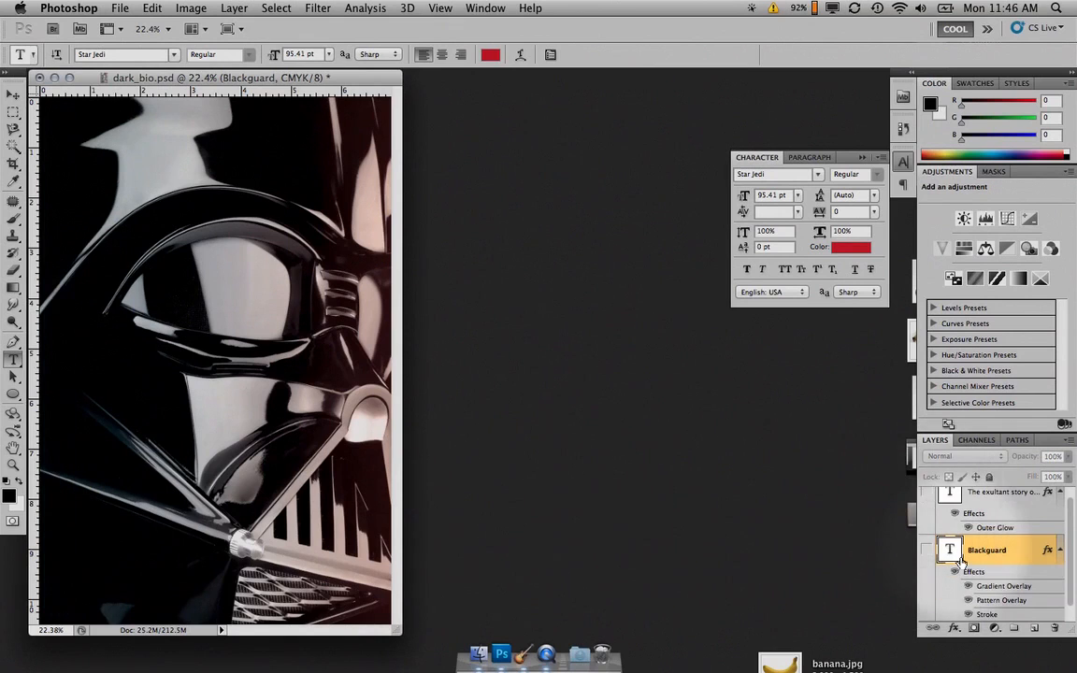
left_click(998, 502)
left_click(999, 565, "shift")
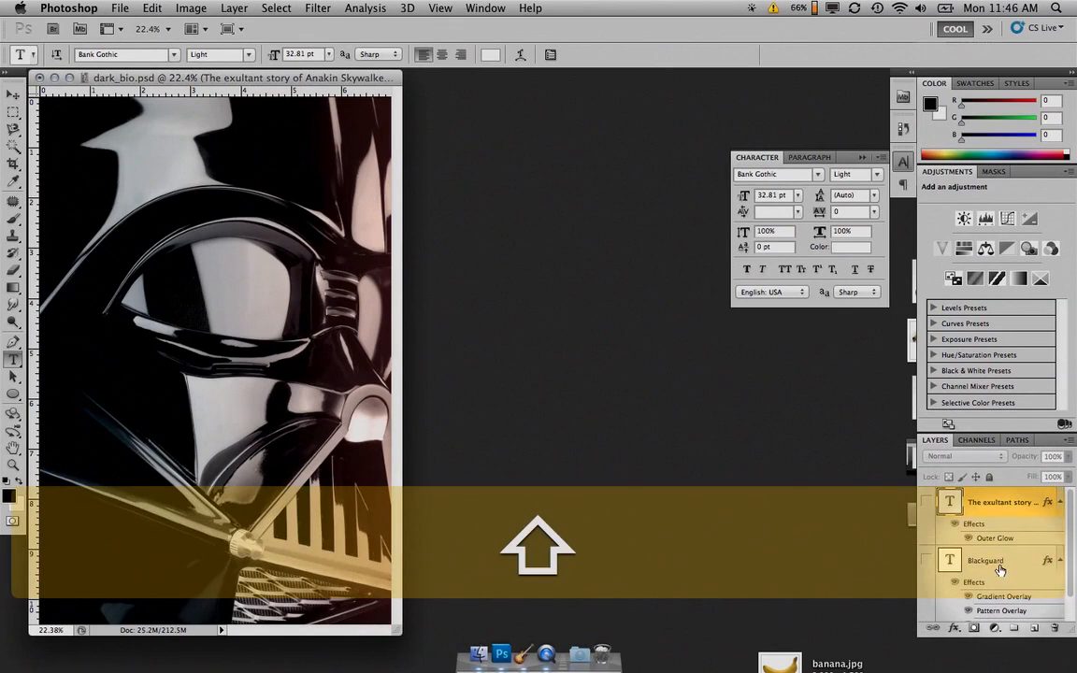
left_click(998, 569, "shift")
left_click_drag(972, 566, 1012, 627)
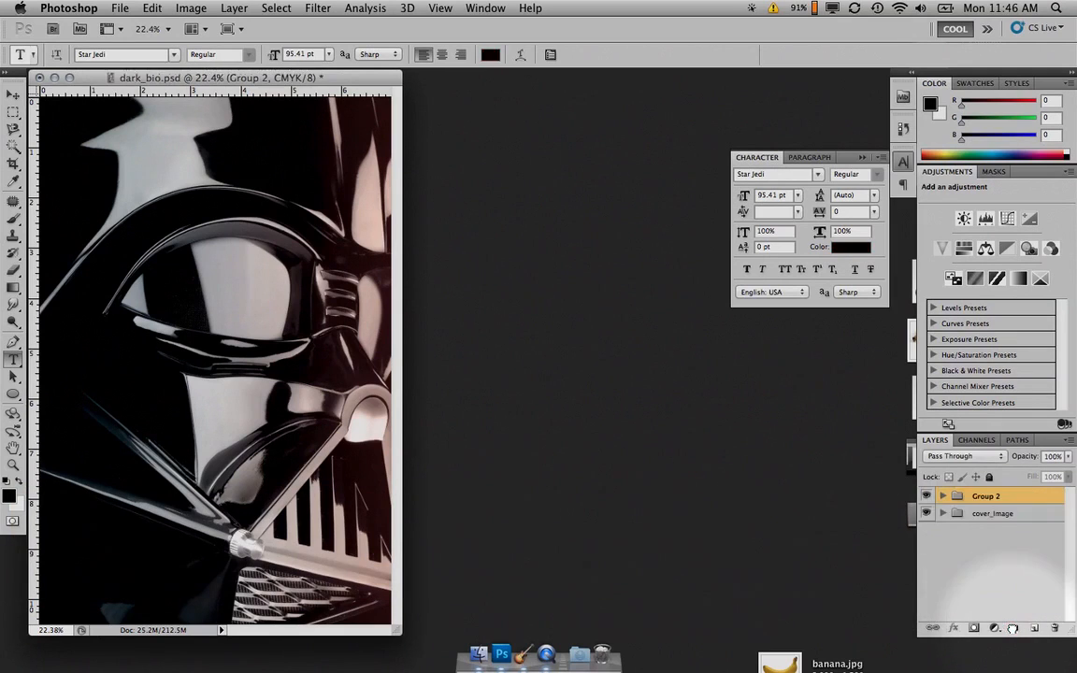
Rename the new layer group as Original Title.
double_click(988, 496)
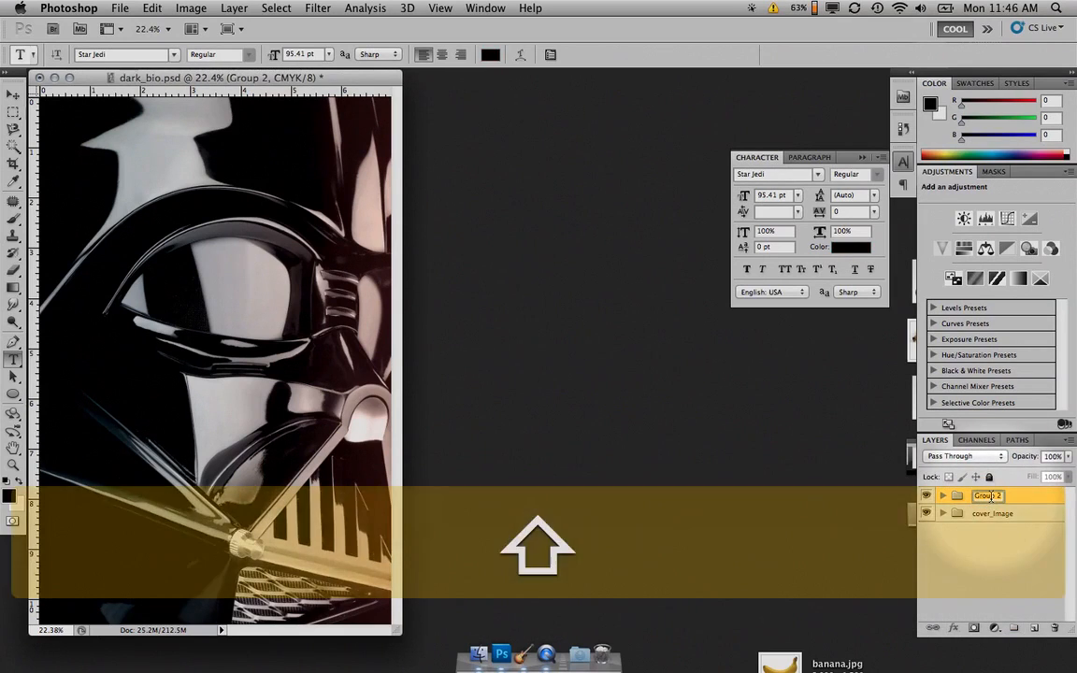
type("Original")
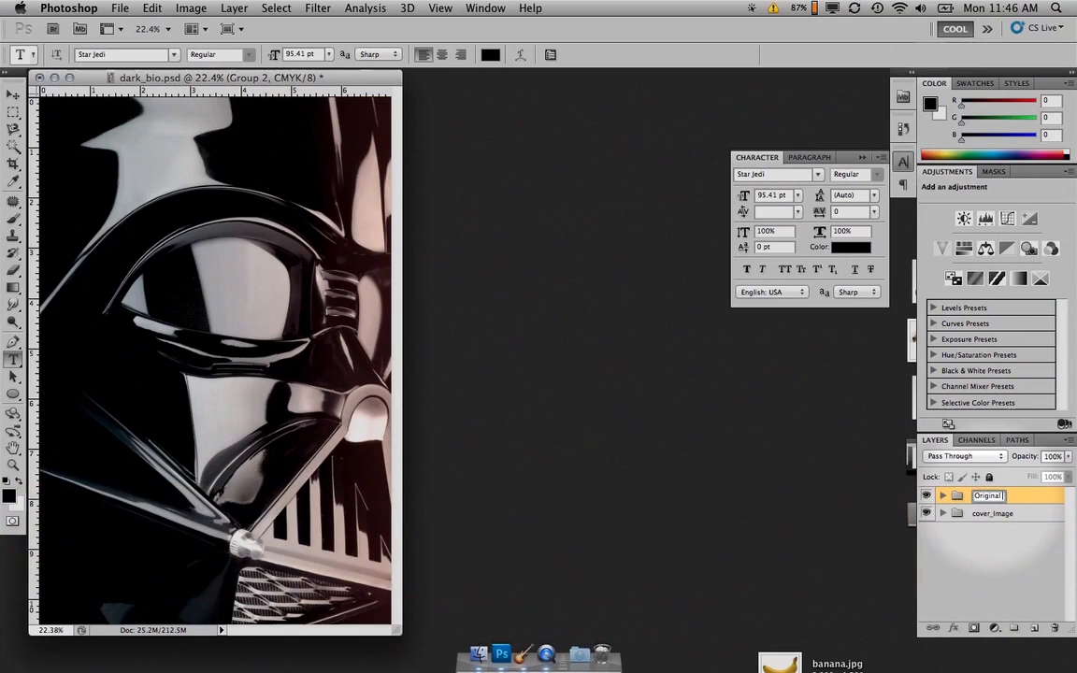
type(" Title")
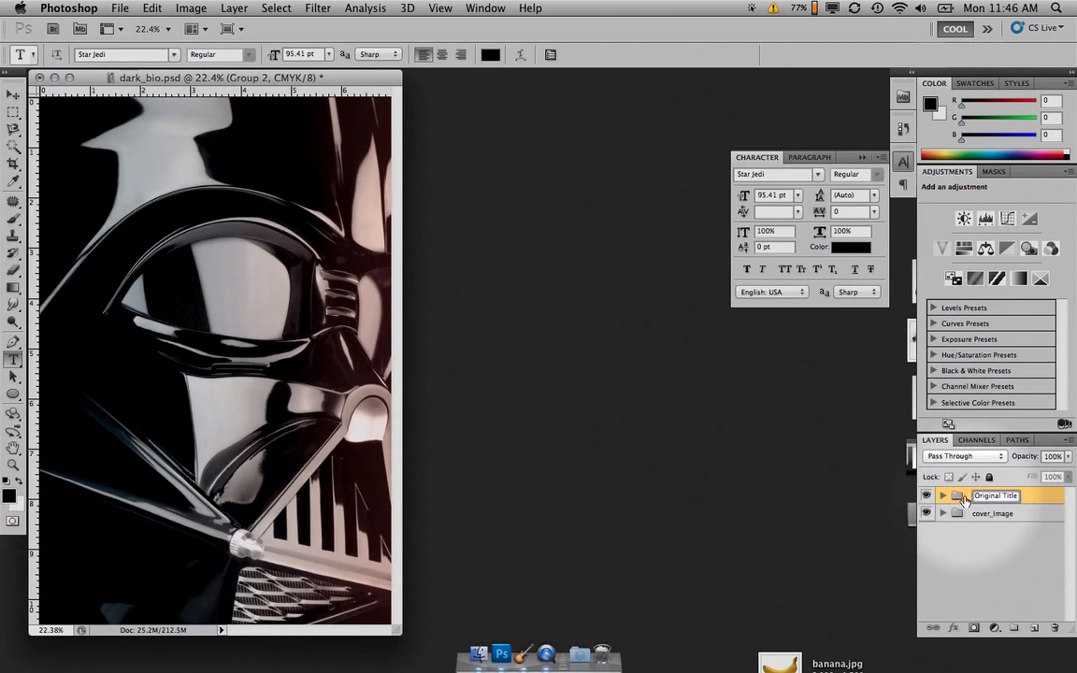
Turn both text layers inside the Original Title group visible again, and collapse and hide the whole group instead.
left_click(943, 496)
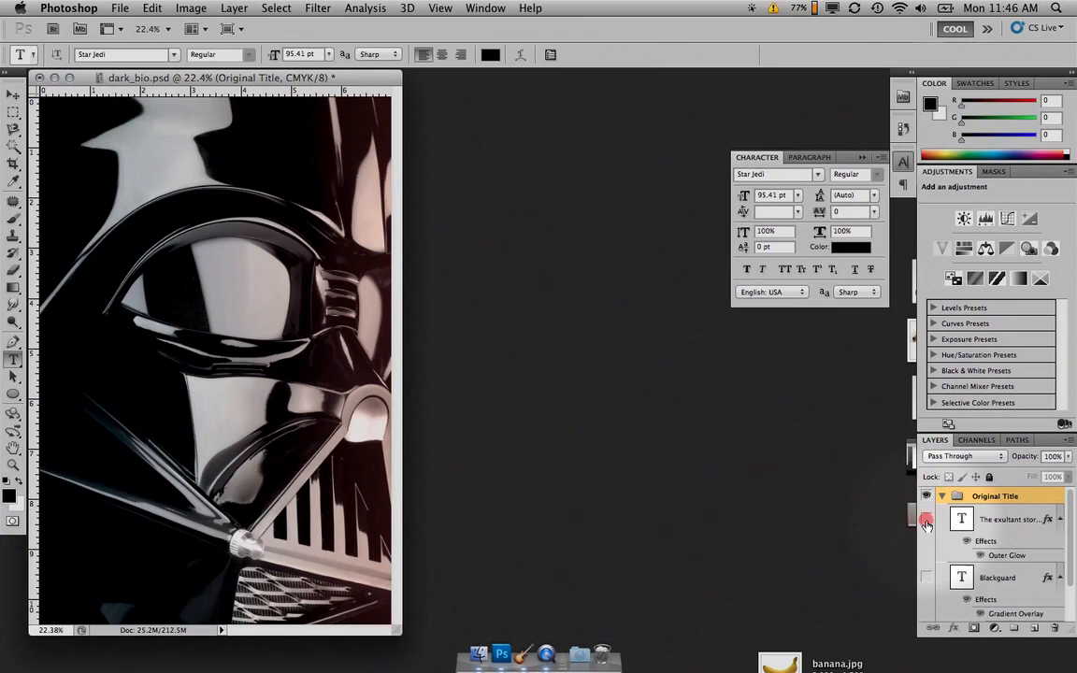
left_click(925, 519)
scroll(928, 523, "down", 1)
left_click(926, 557)
scroll(930, 547, "up", 2)
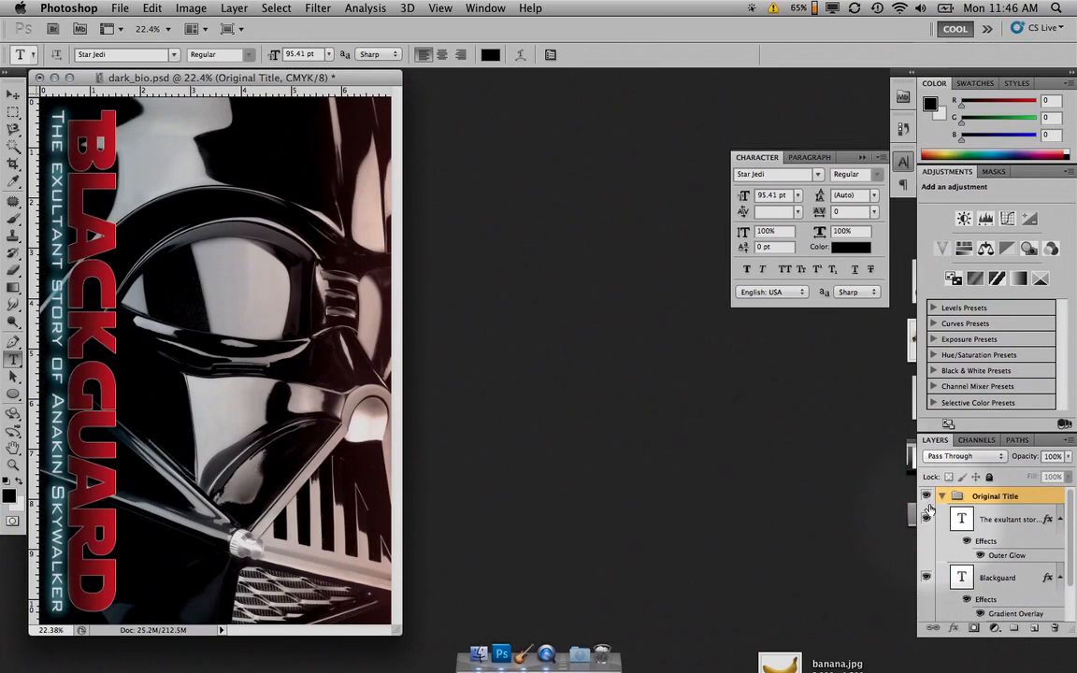
left_click(941, 496)
left_click(927, 496)
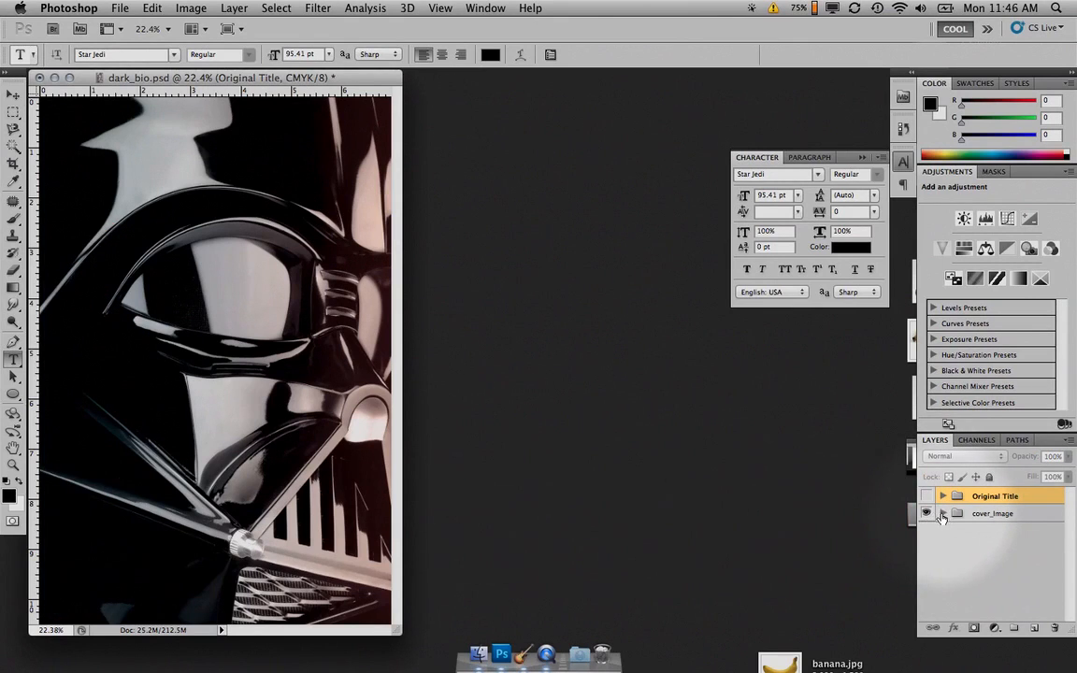
Examine the layers inside the cover_Image group, including its two subgroups and the red Layer 1, and collapse the group.
left_click(943, 514)
scroll(972, 580, "down", 3)
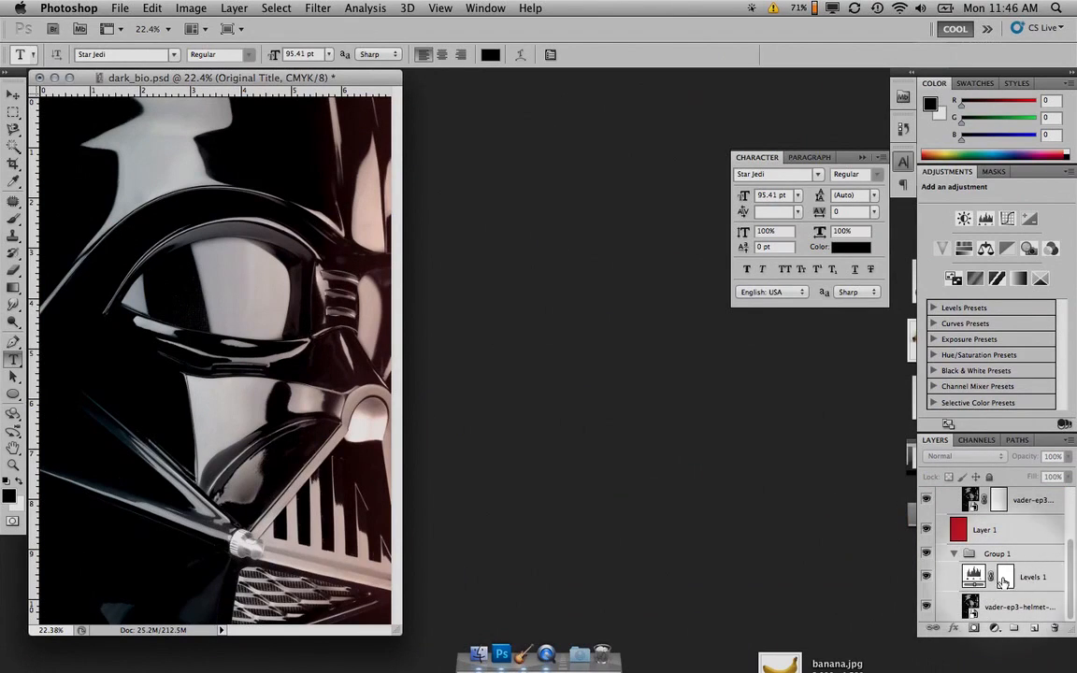
left_click(953, 553)
scroll(956, 551, "up", 2)
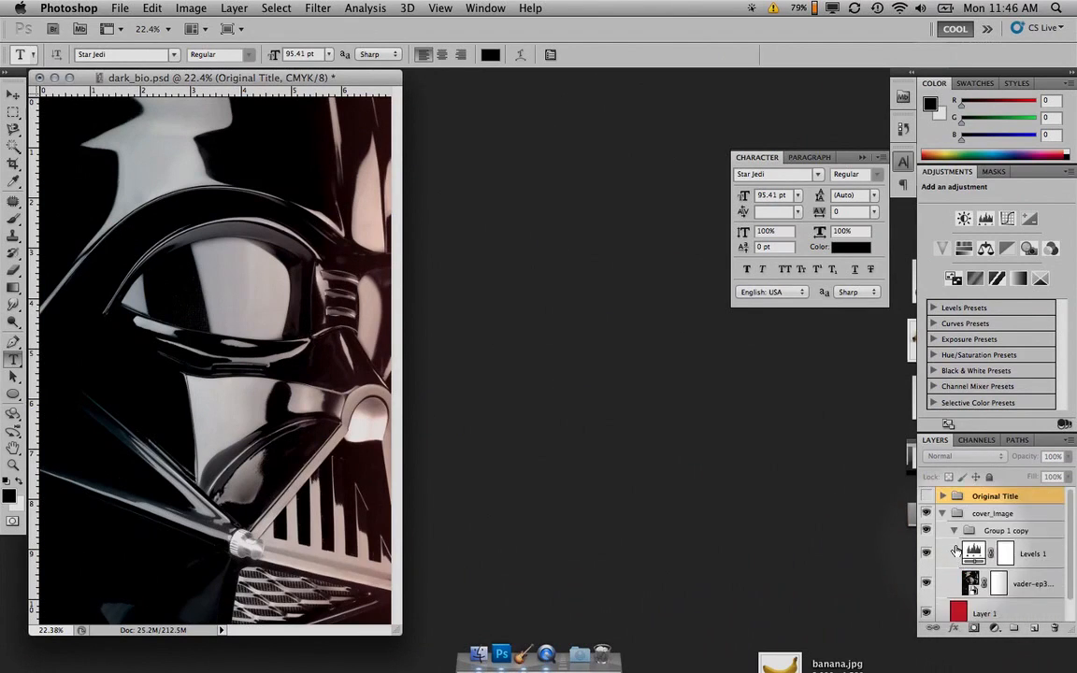
scroll(956, 551, "down", 2)
left_click(966, 591)
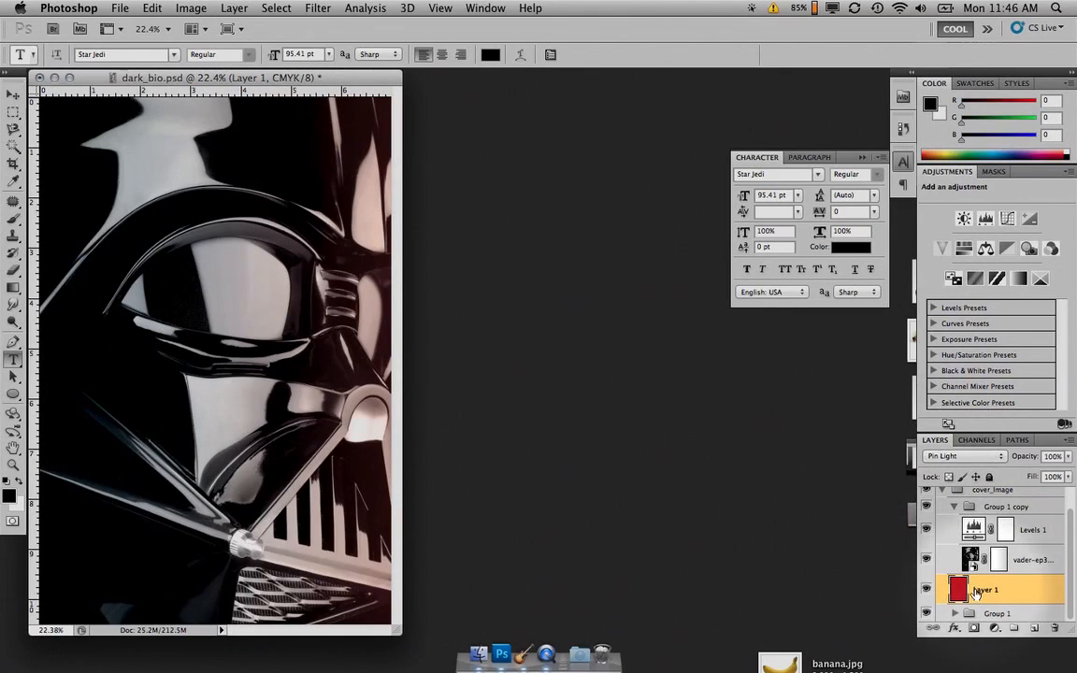
left_click(954, 509)
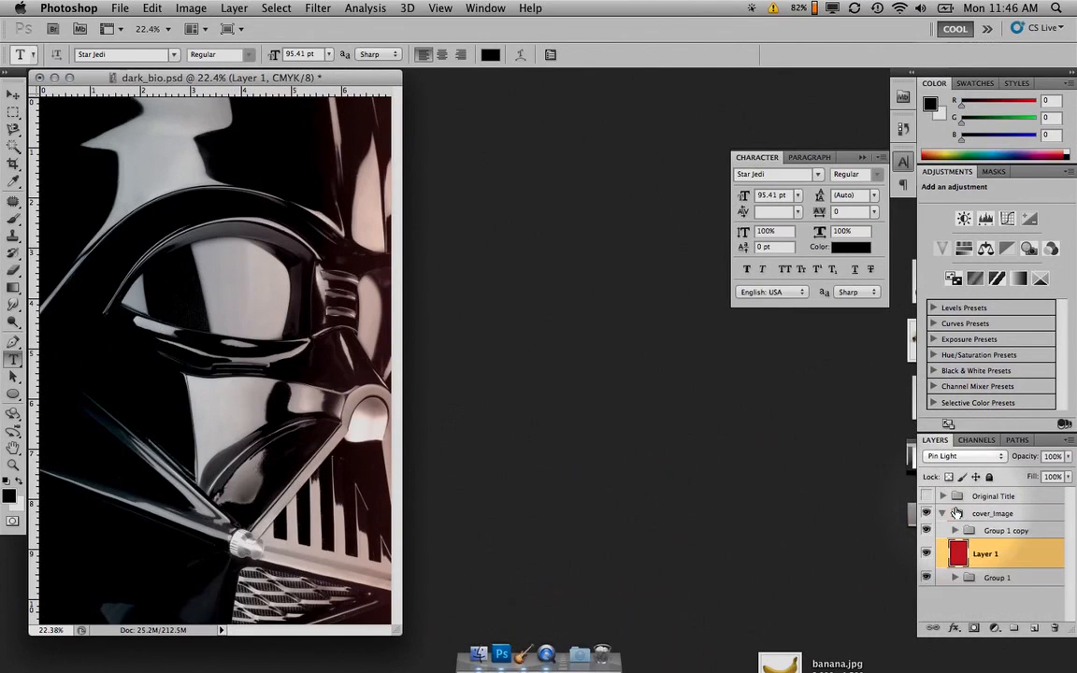
left_click(954, 530)
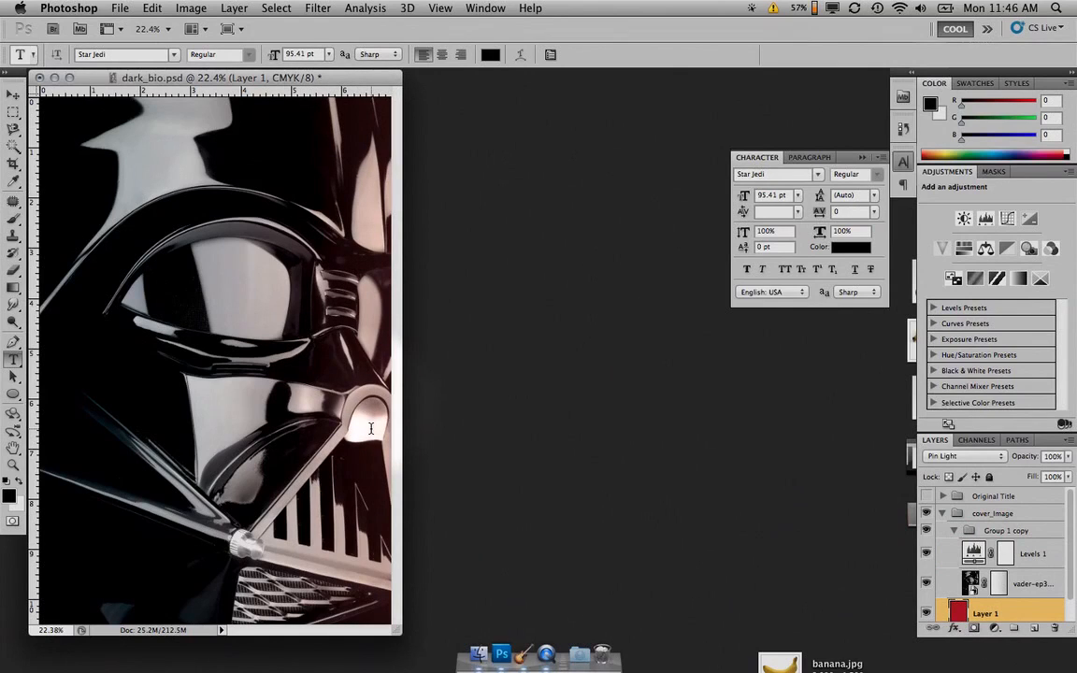
left_click(941, 516)
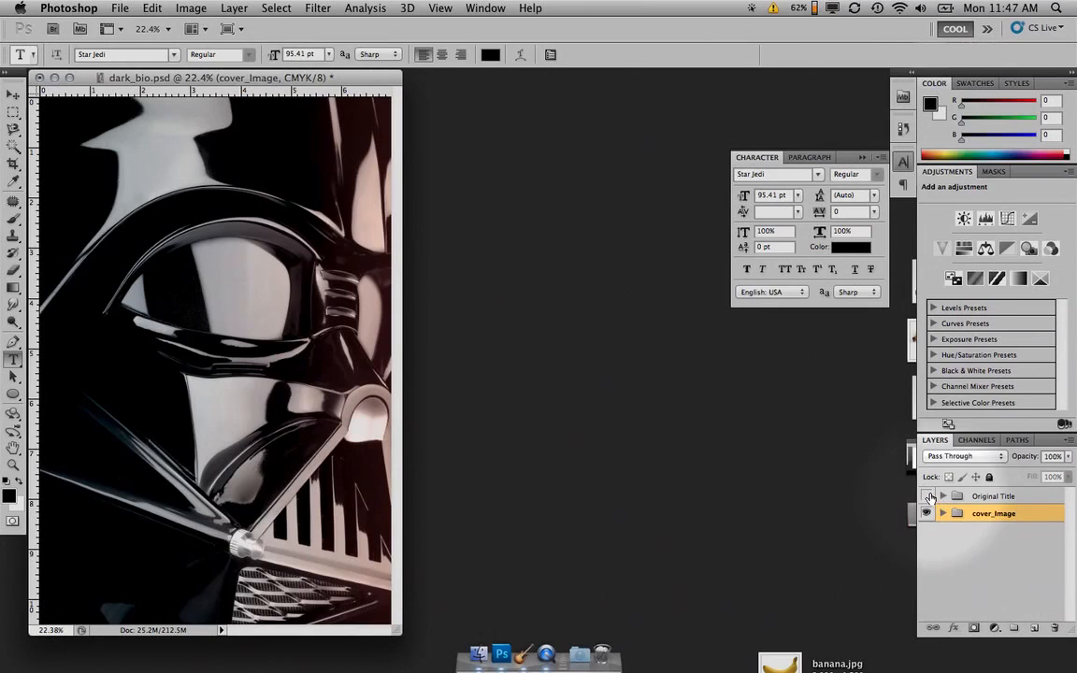
Preview the Original Title group by showing and hiding it again, and widen the document window around the cover.
left_click(926, 496)
left_click(928, 496)
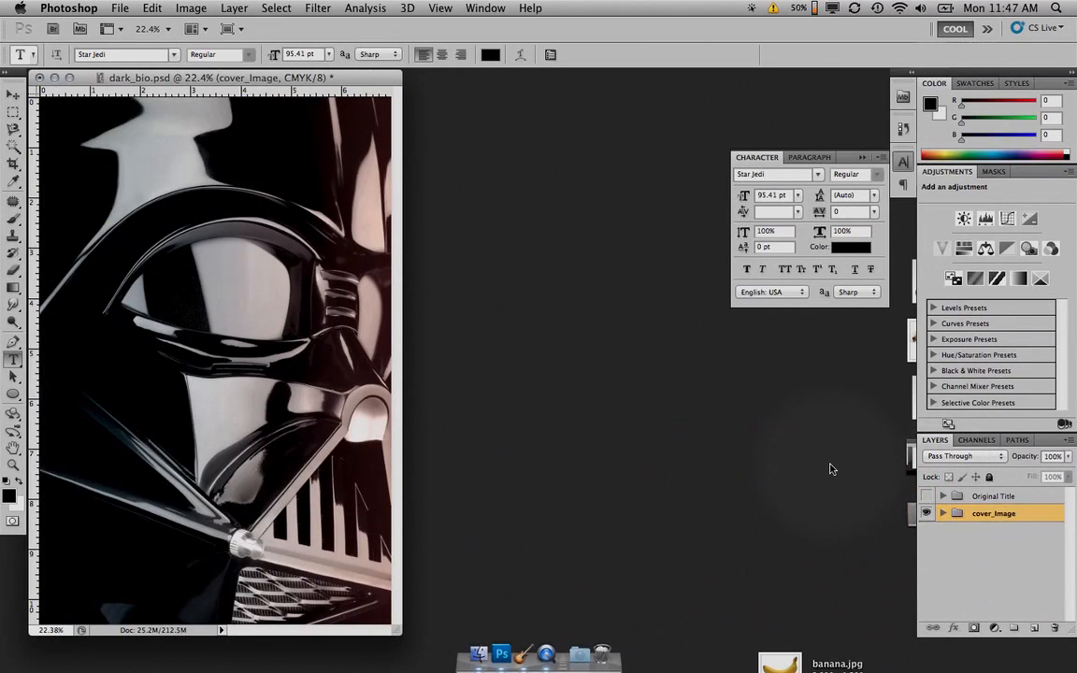
left_click_drag(395, 631, 635, 636)
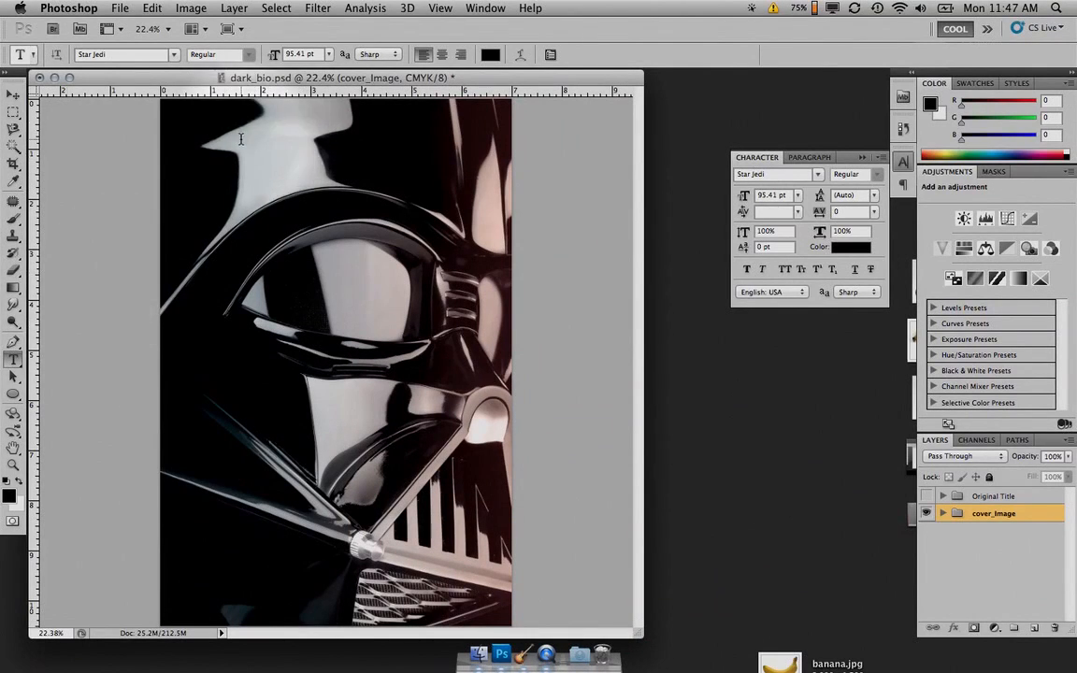
left_click(240, 139)
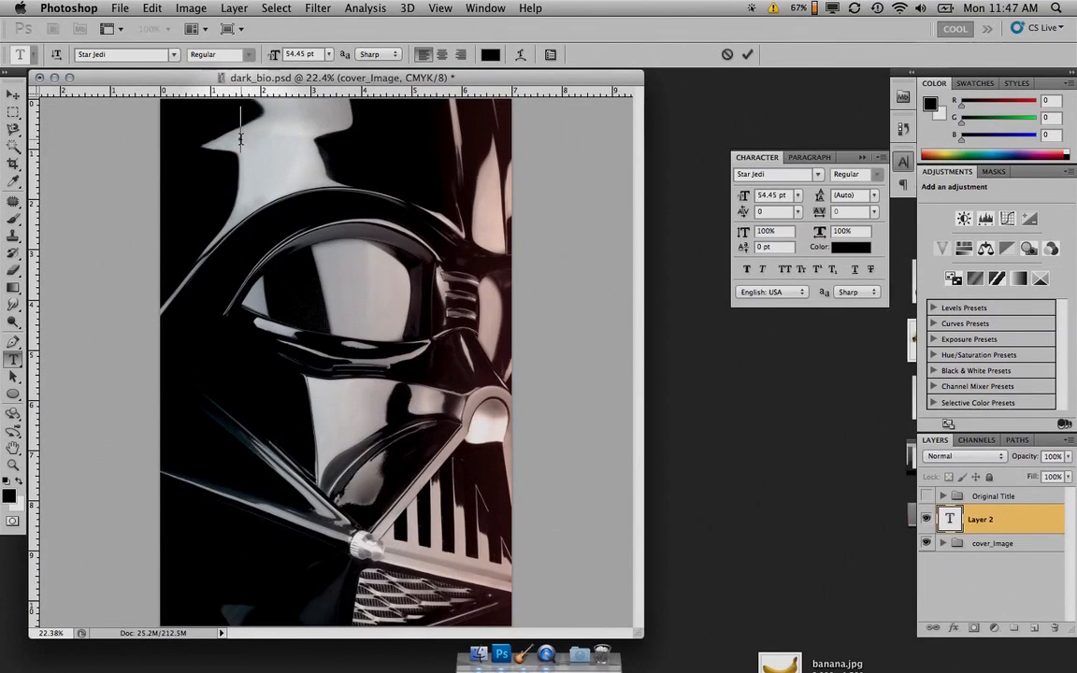
left_click(1006, 503)
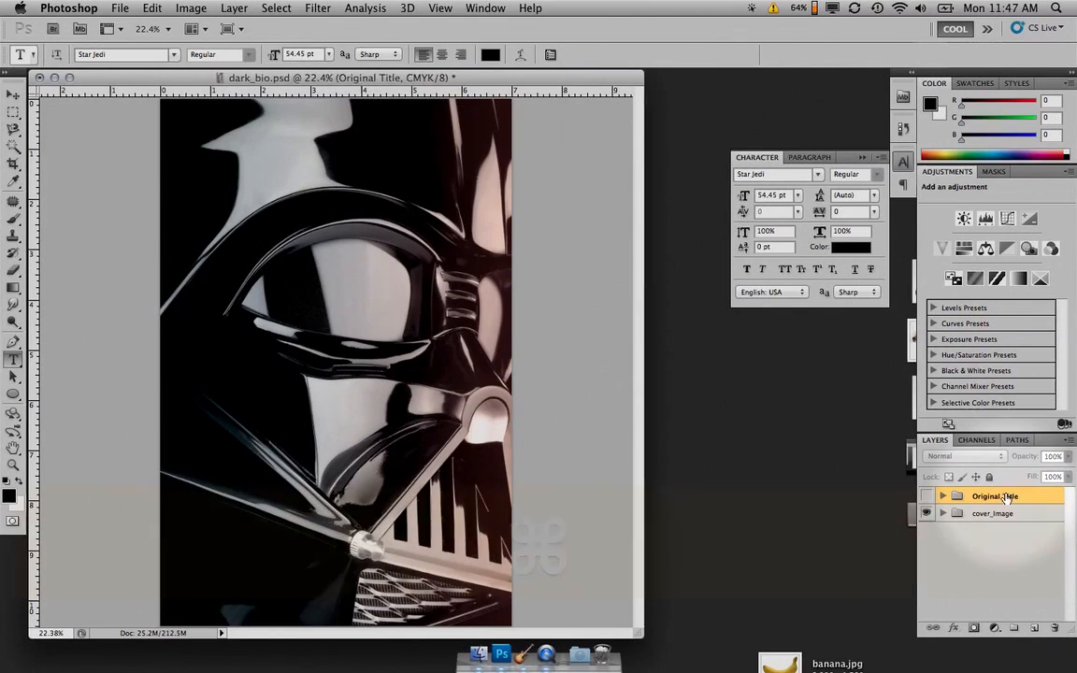
key("super+z")
mouse_move(981, 511)
left_mouse_down()
mouse_move(981, 477)
mouse_move(974, 501)
mouse_move(991, 528)
left_mouse_up()
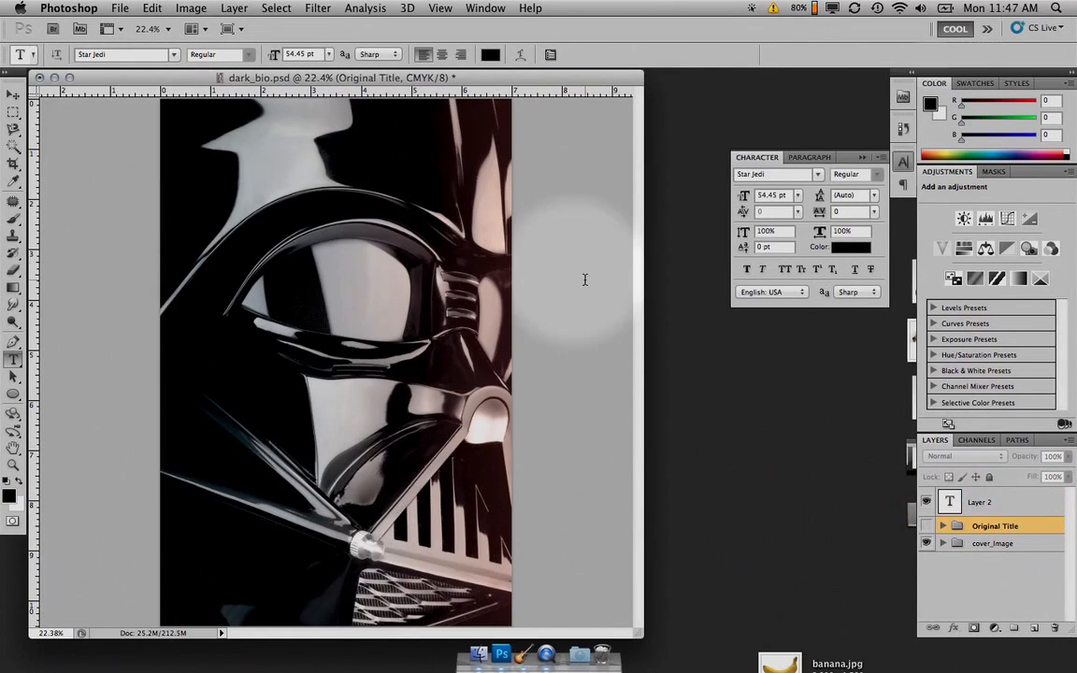
left_click(970, 504)
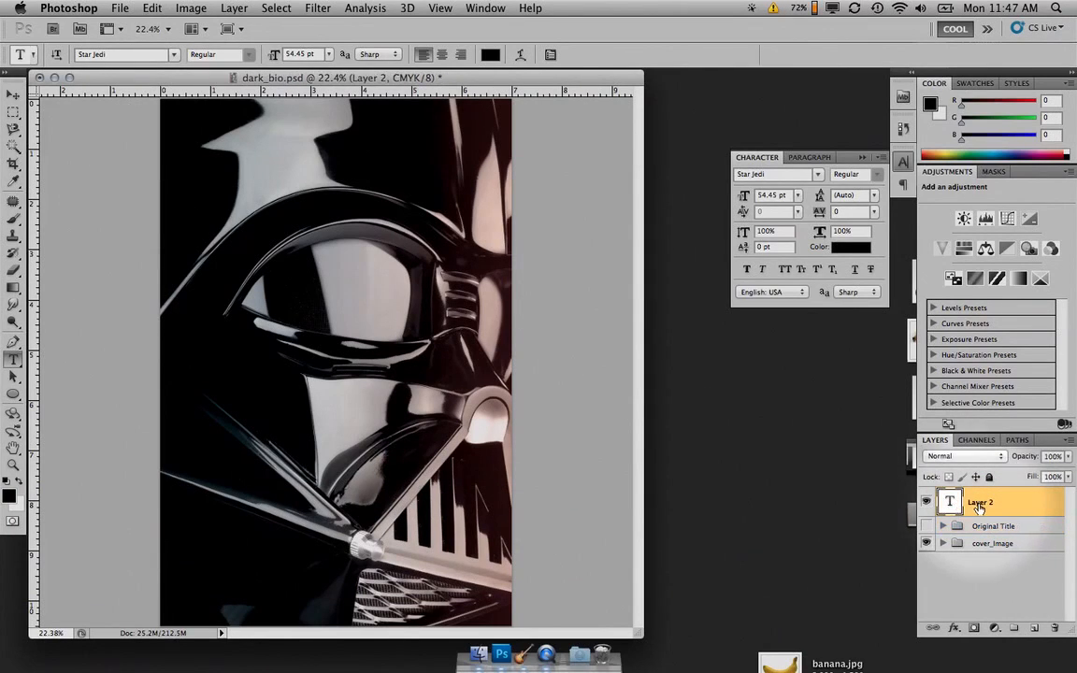
key("Delete")
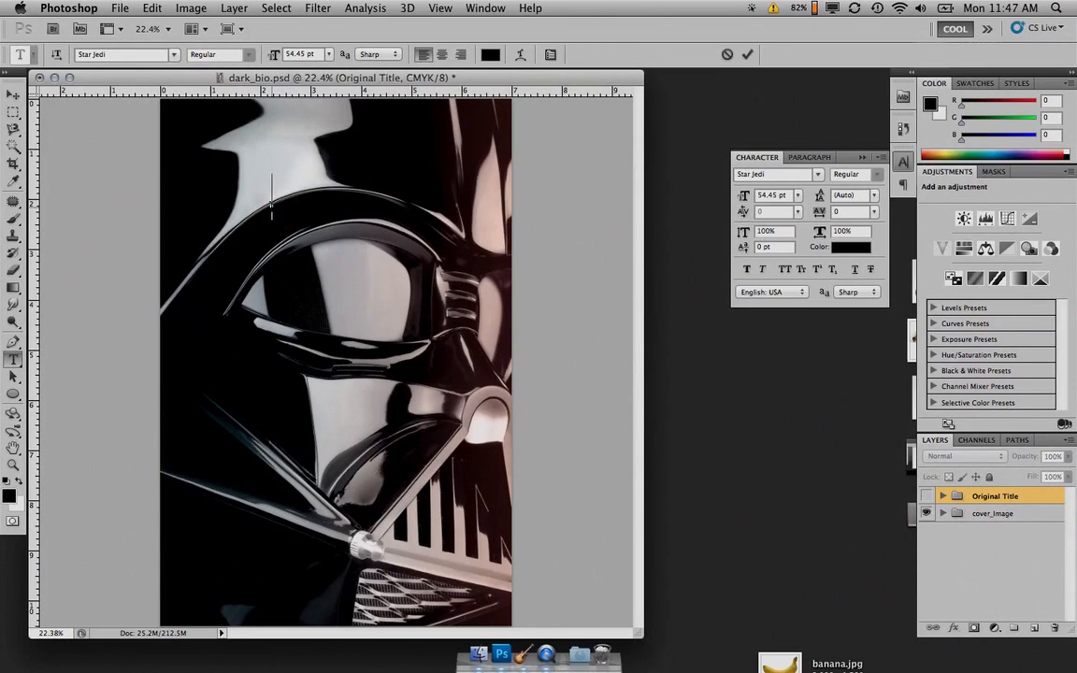
Start a new text layer on the helmet above the eye and enter "black guard" in the Star Jedi font.
left_click(272, 210)
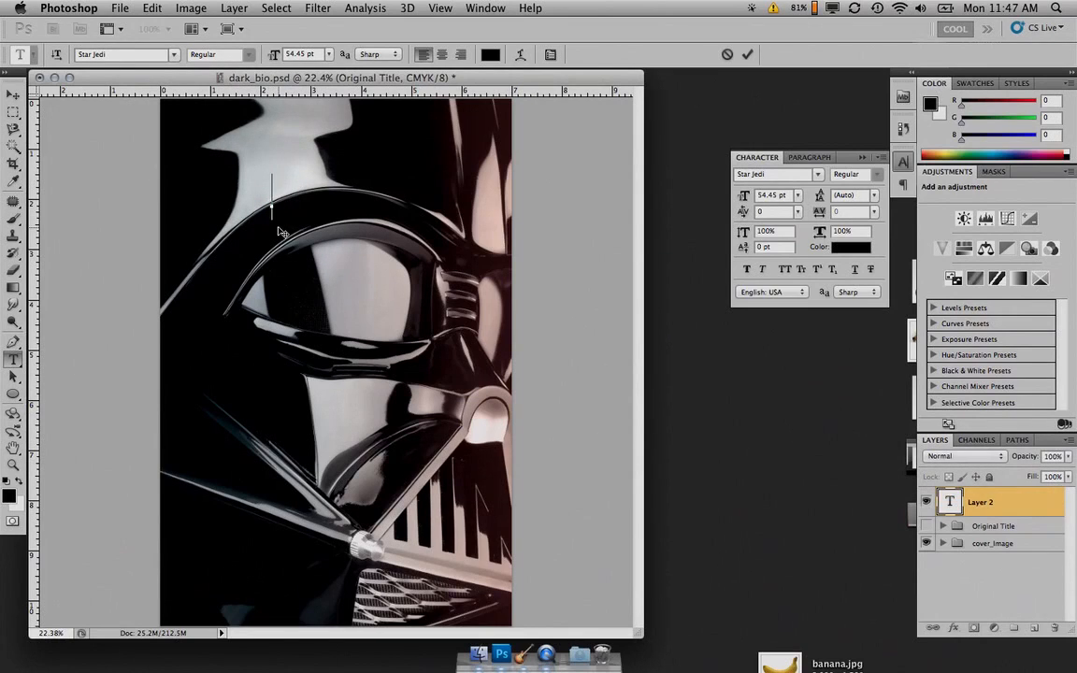
type("BLACK")
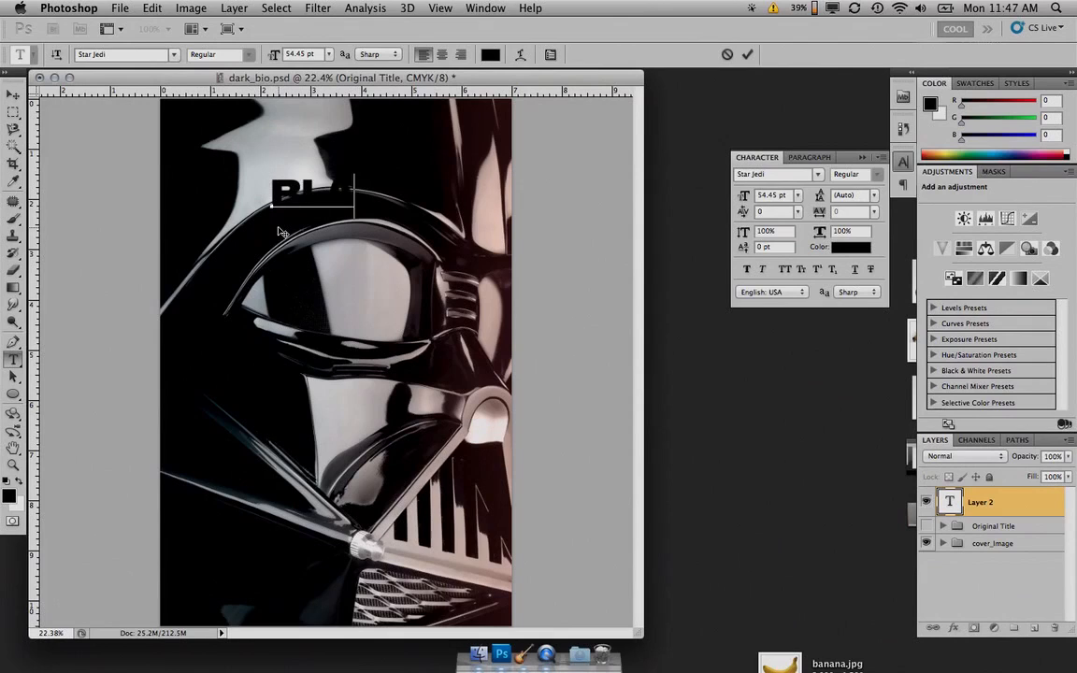
type(" GUARD")
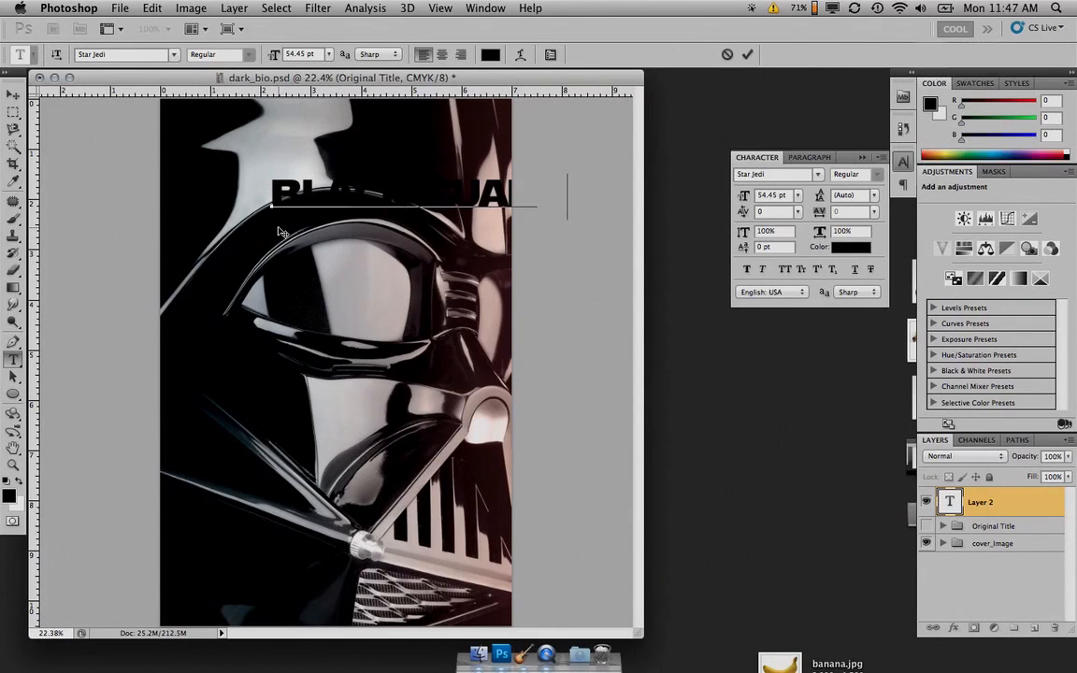
Reposition the black guard text so it fits within the cover's width, just above the helmet's eye.
key("super")
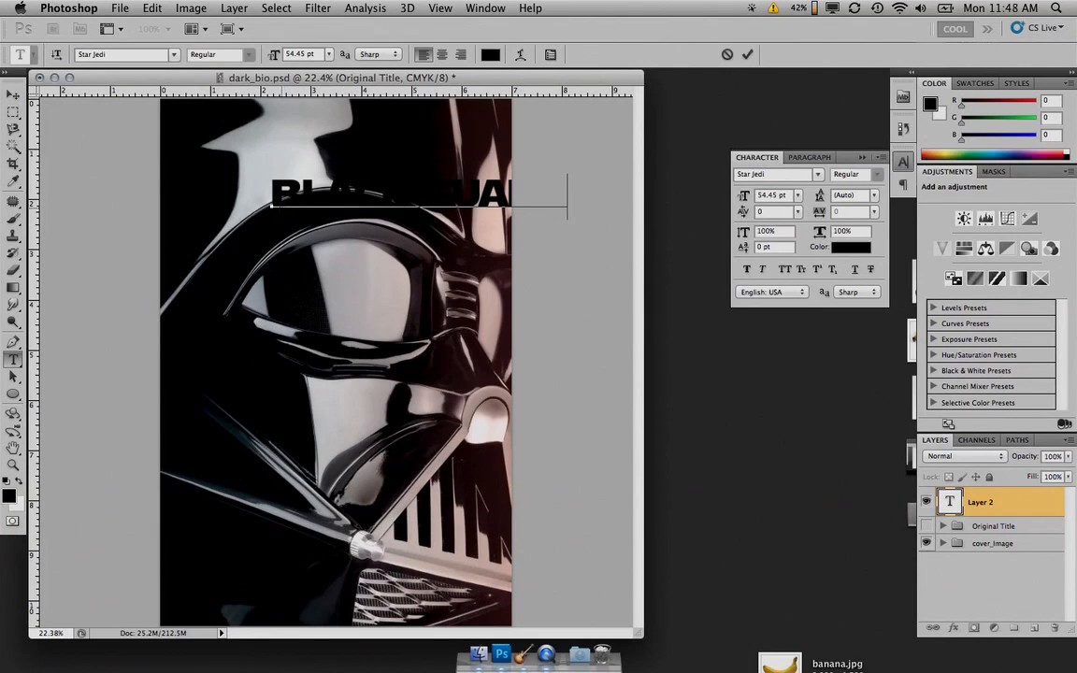
key("super")
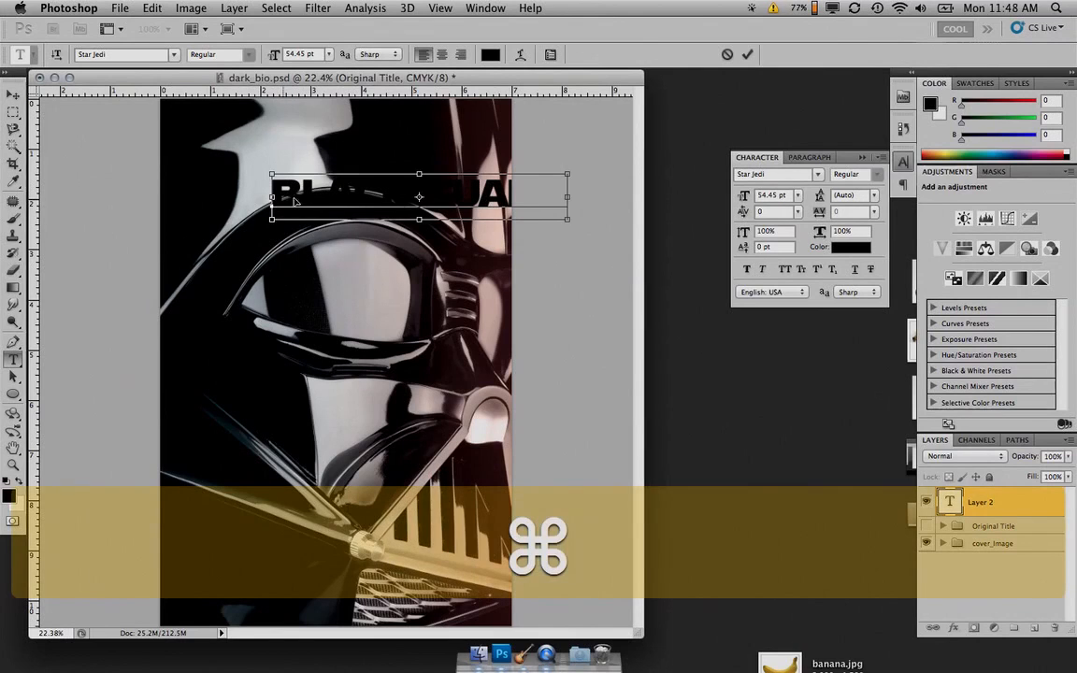
left_click_drag(297, 198, 253, 193)
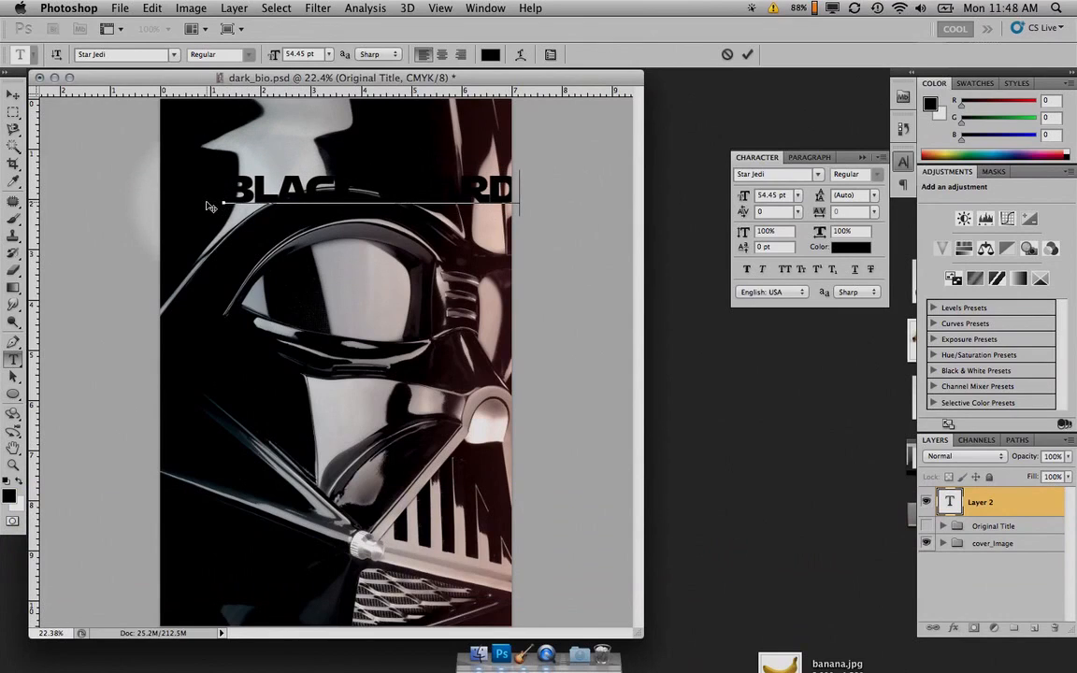
left_click_drag(210, 206, 186, 286)
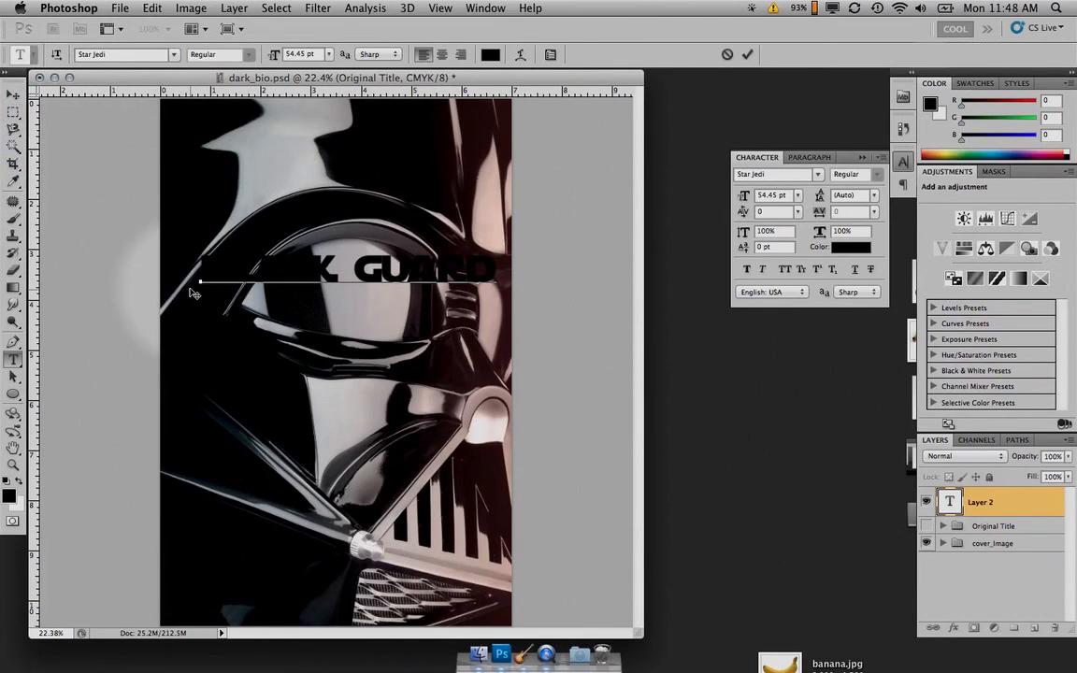
key("super+t")
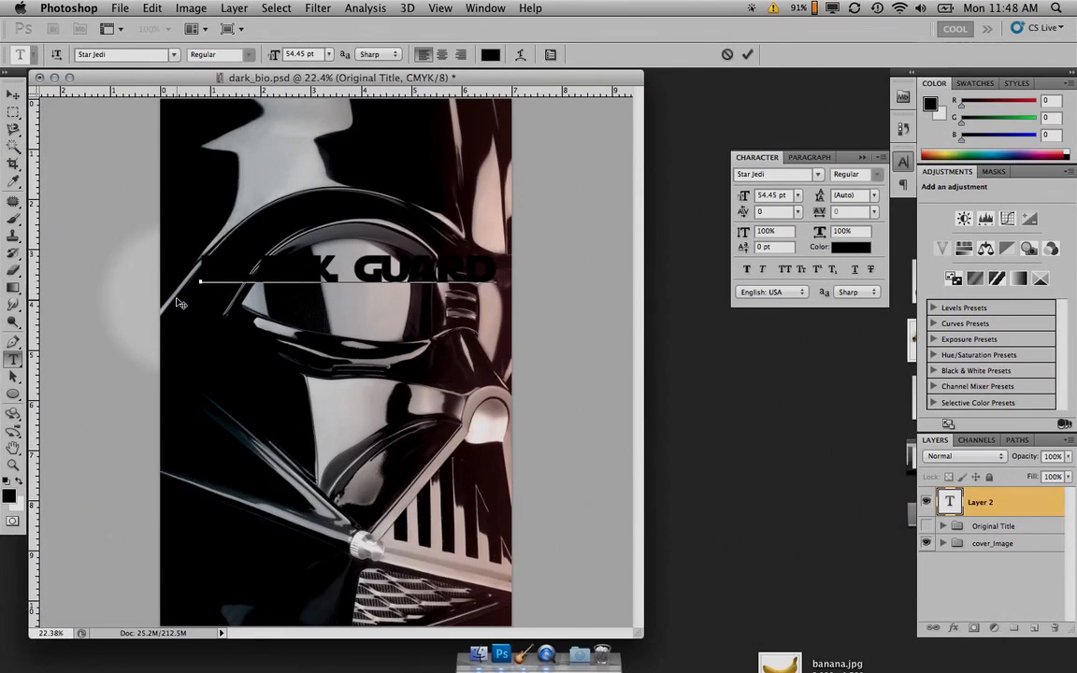
left_click_drag(177, 295, 180, 243)
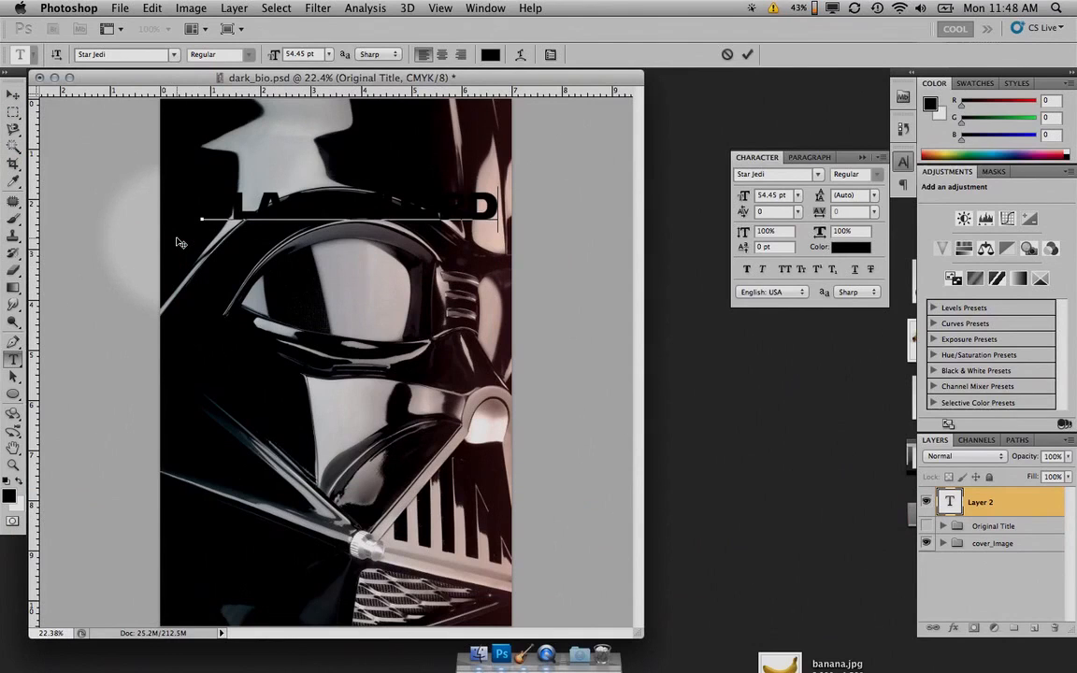
Set the foreground color to pure red, ff0000.
left_click(9, 499)
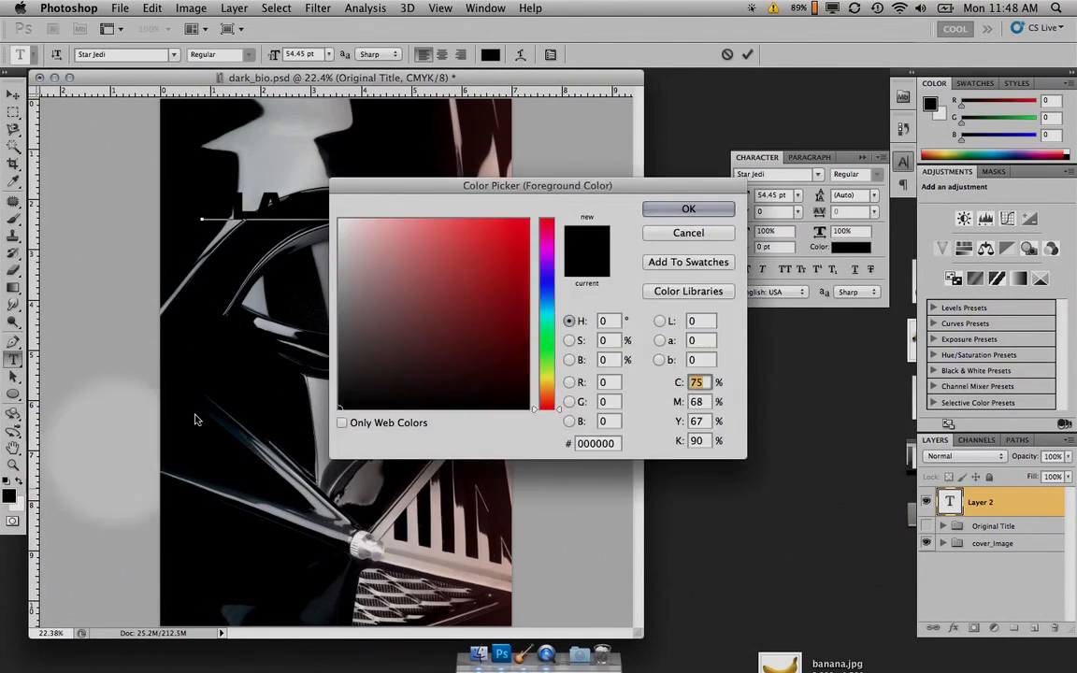
left_click(535, 214)
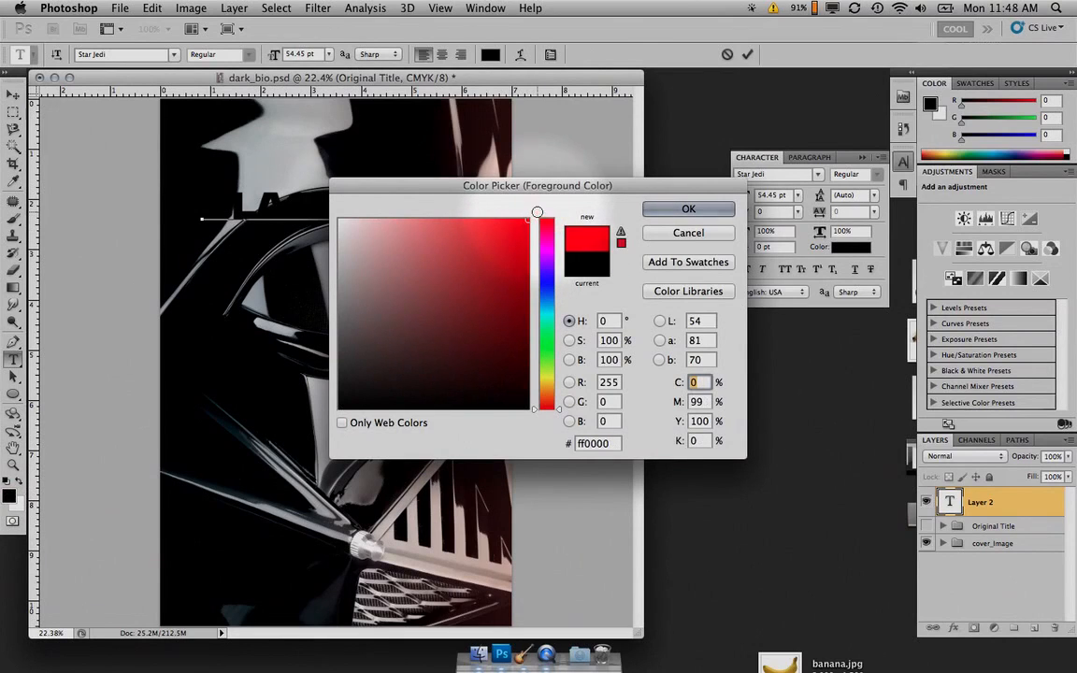
left_click(688, 208)
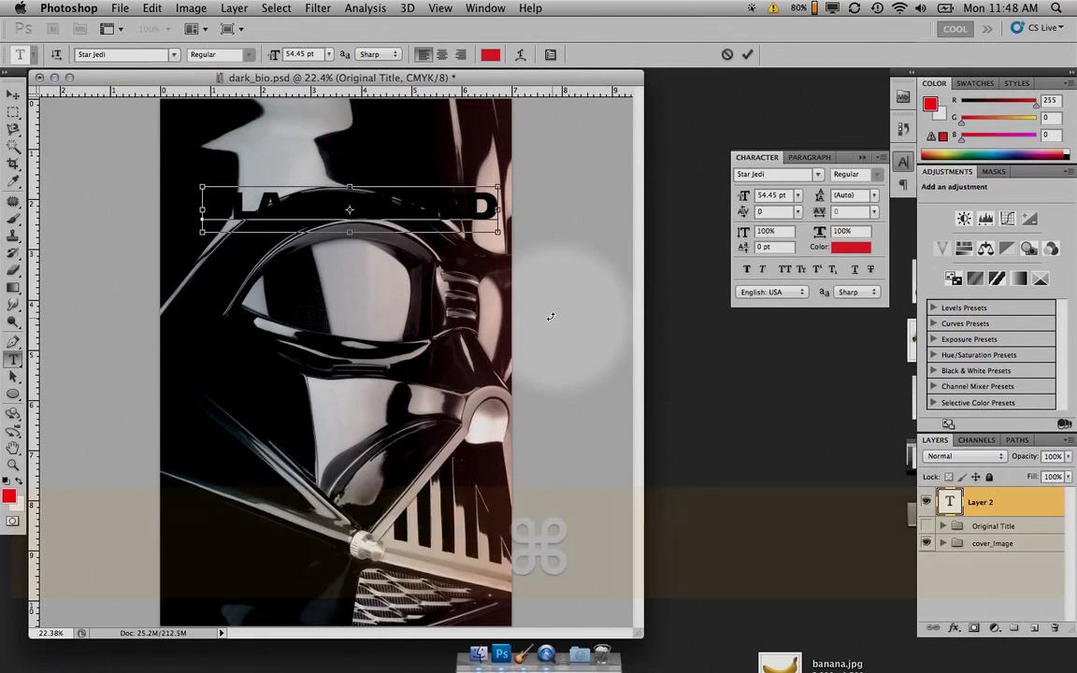
key("super+BackSpace")
key("alt+BackSpace")
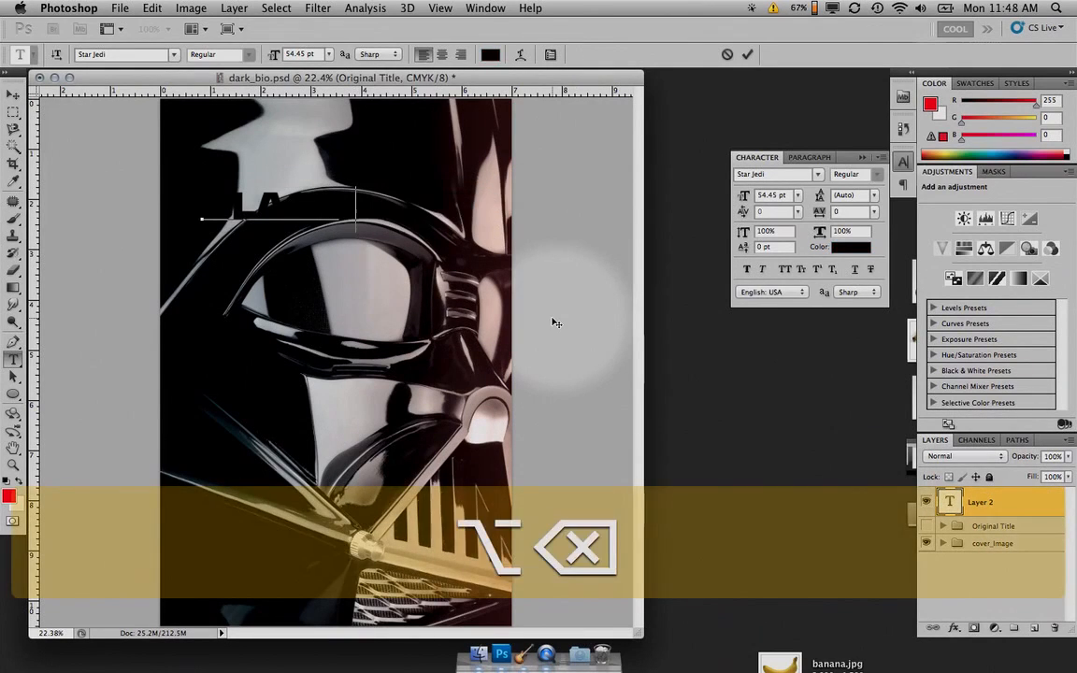
key("super+z")
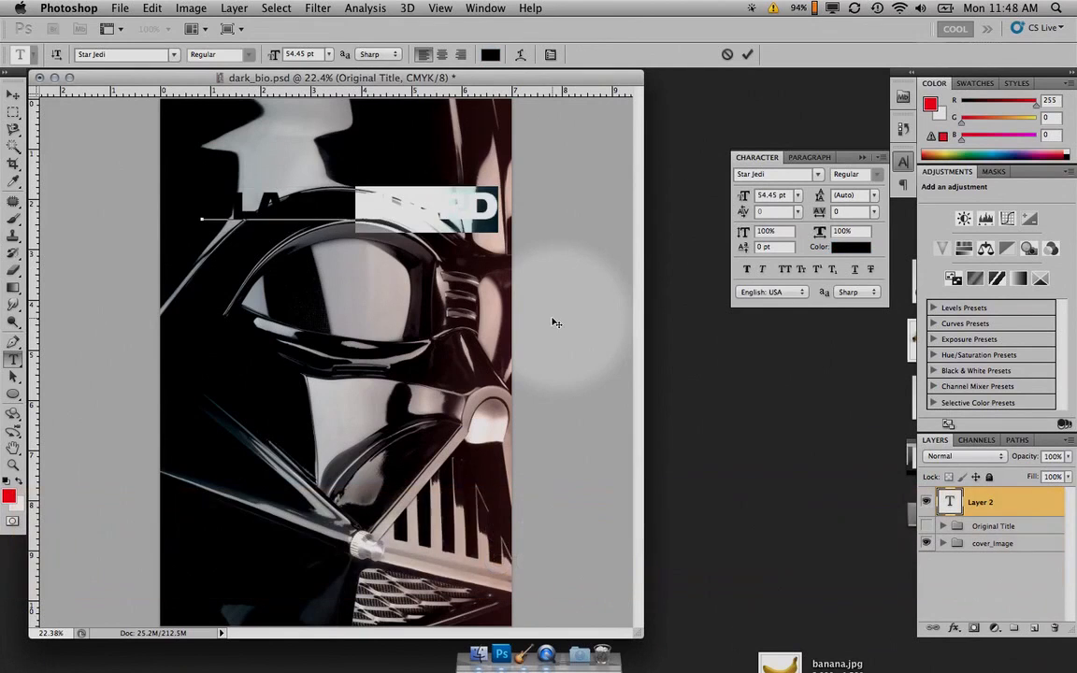
Commit the black guard text and fill the whole text layer with the red foreground color.
key("super+Return")
key("super+BackSpace")
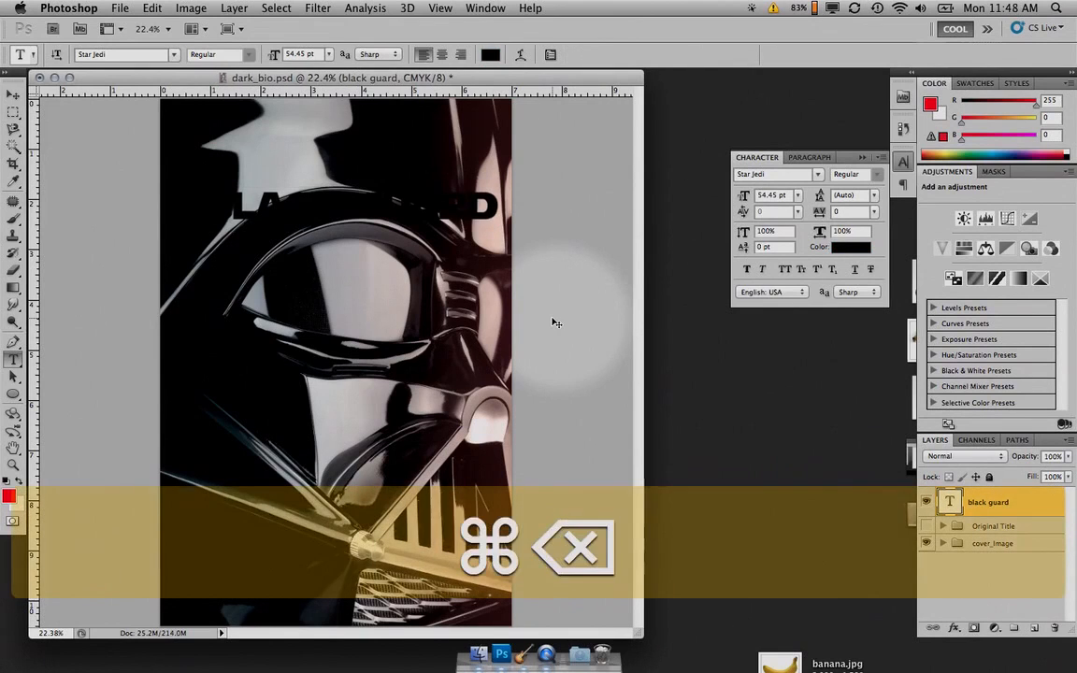
key("alt+BackSpace")
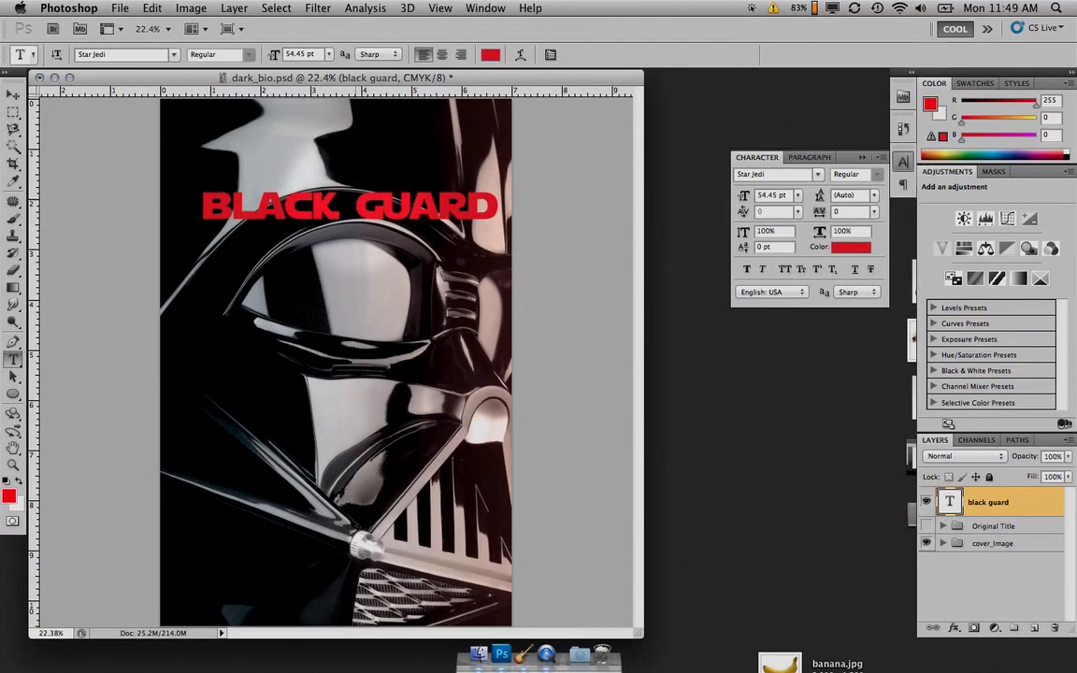
Remove the space between "black" and "guard" so the title reads as one word.
left_click(355, 205)
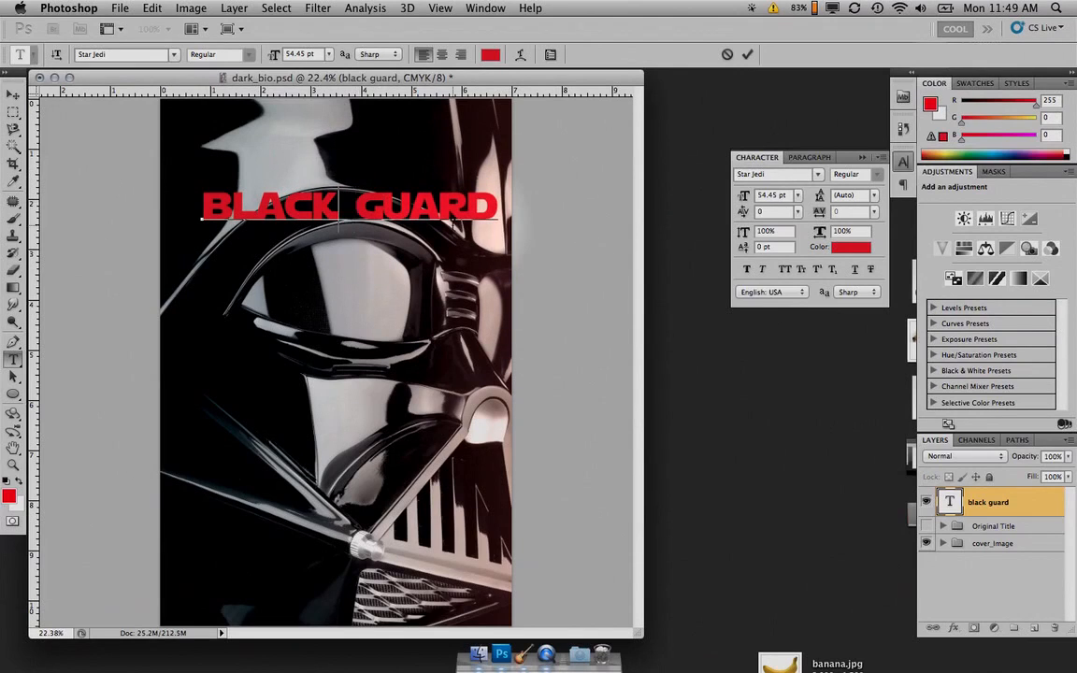
key("Delete")
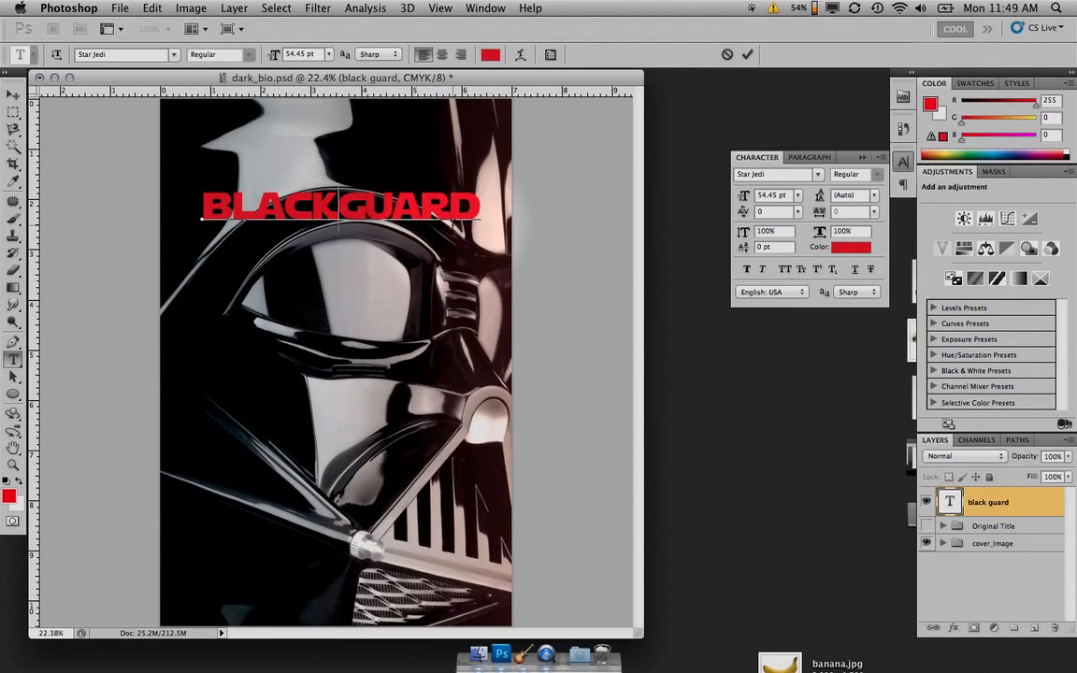
Enlarge the document window around the title and tighten the kerning between the letters B and L to -40.
key("super+space")
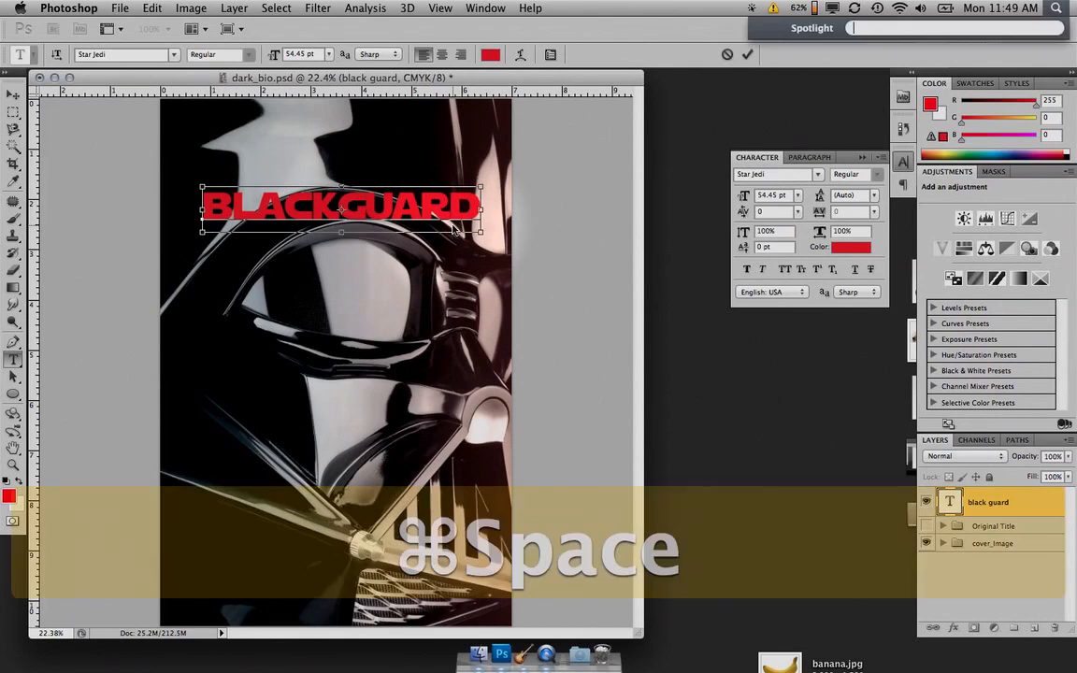
left_click(375, 216, "super")
left_click(375, 216, "super")
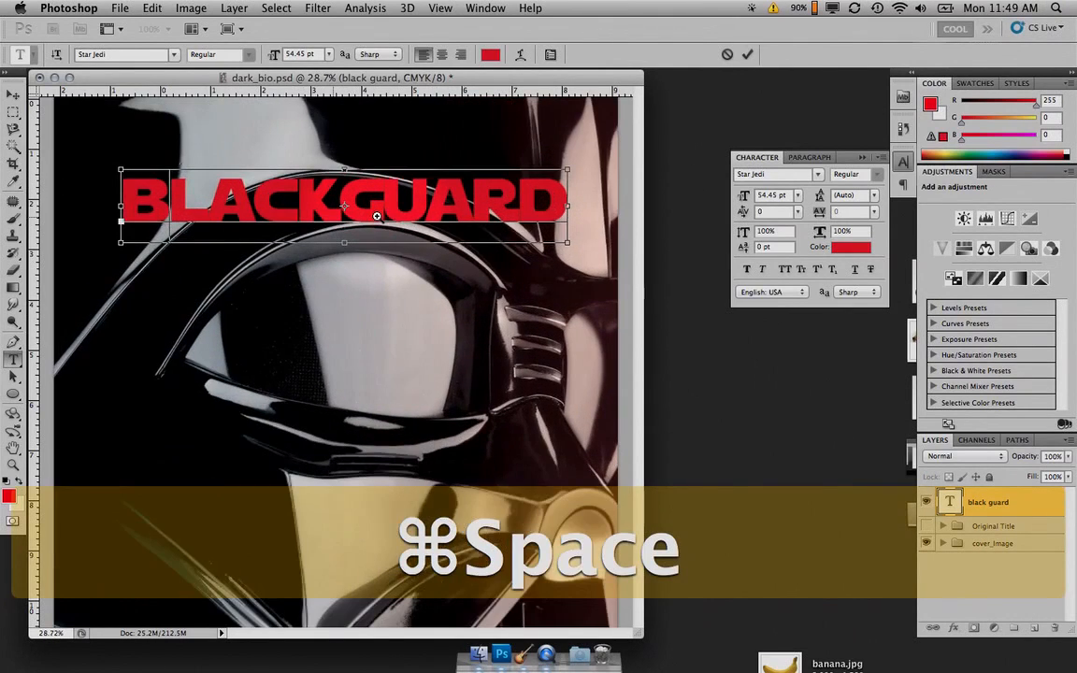
left_click(374, 213, "super")
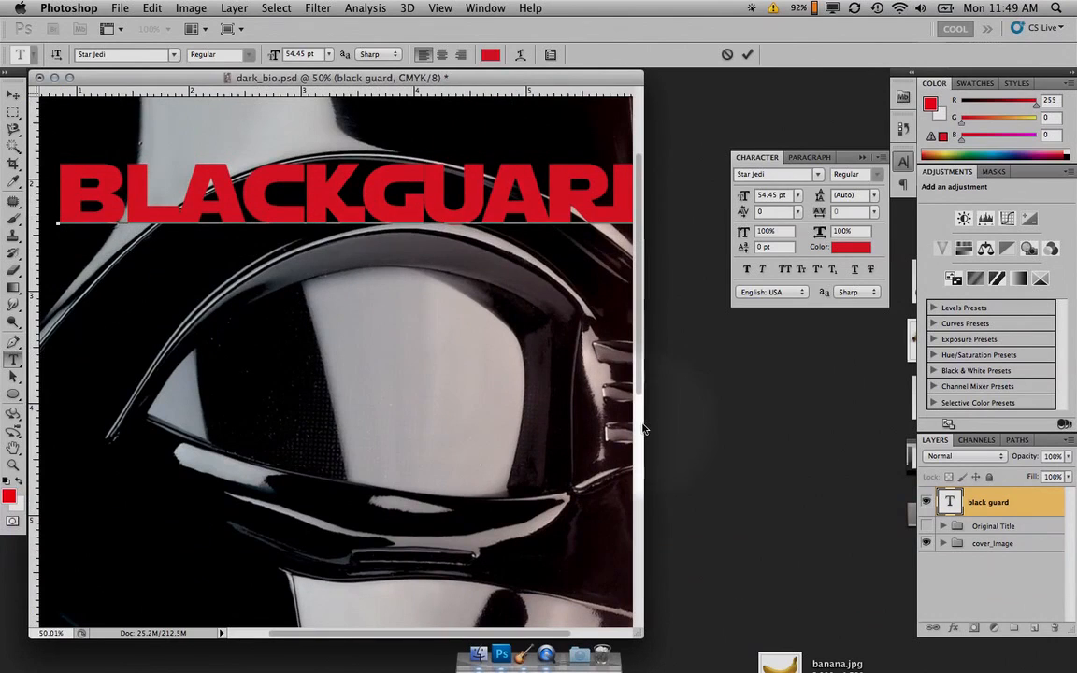
key("super+0")
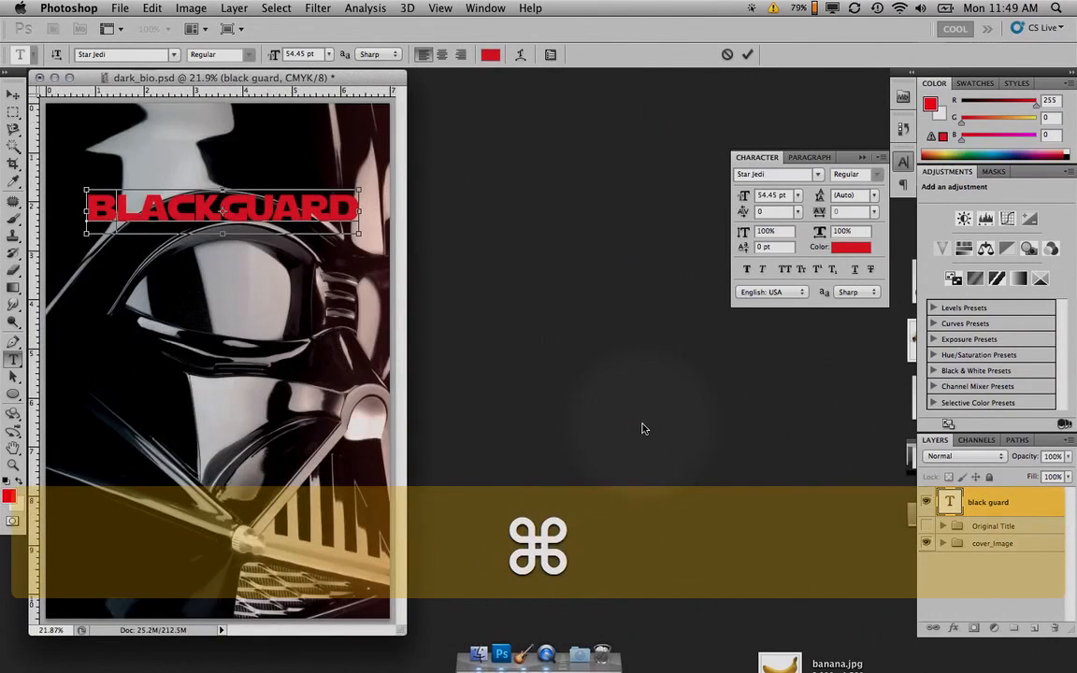
key("super+1")
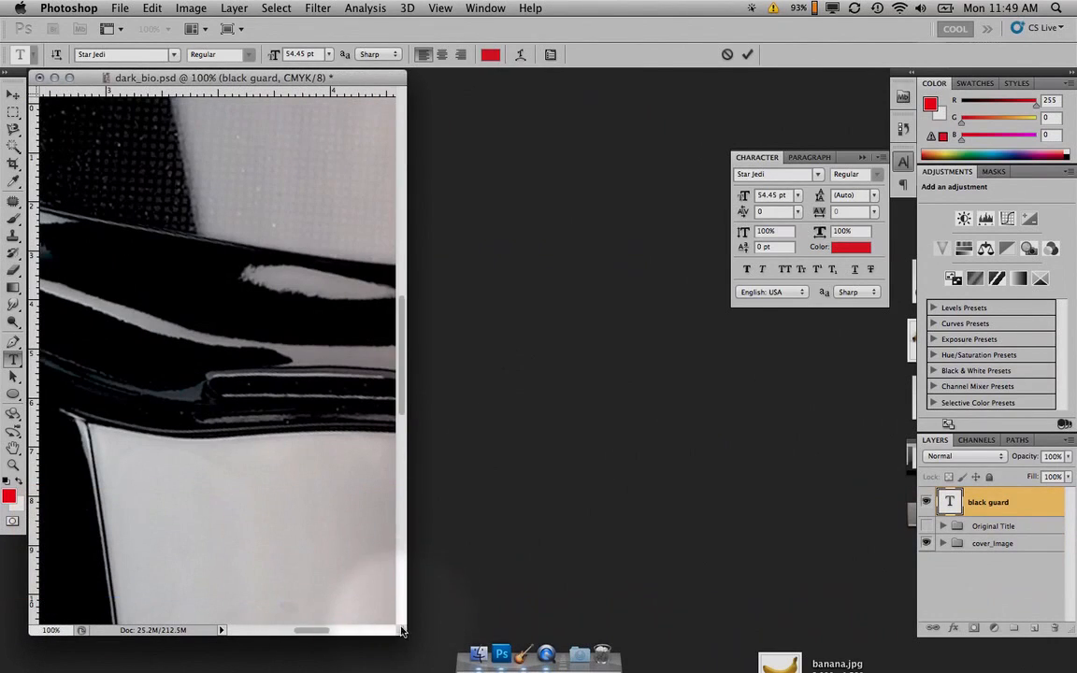
left_click_drag(401, 631, 890, 584)
scroll(493, 404, "up", 12)
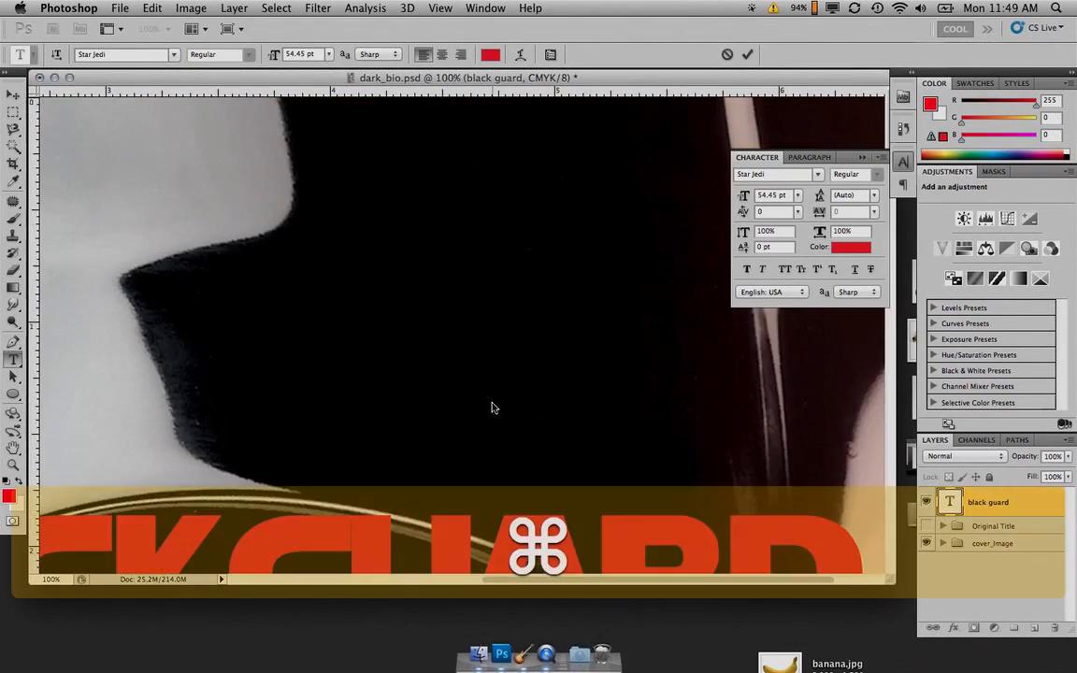
key("super+minus")
key("super+minus")
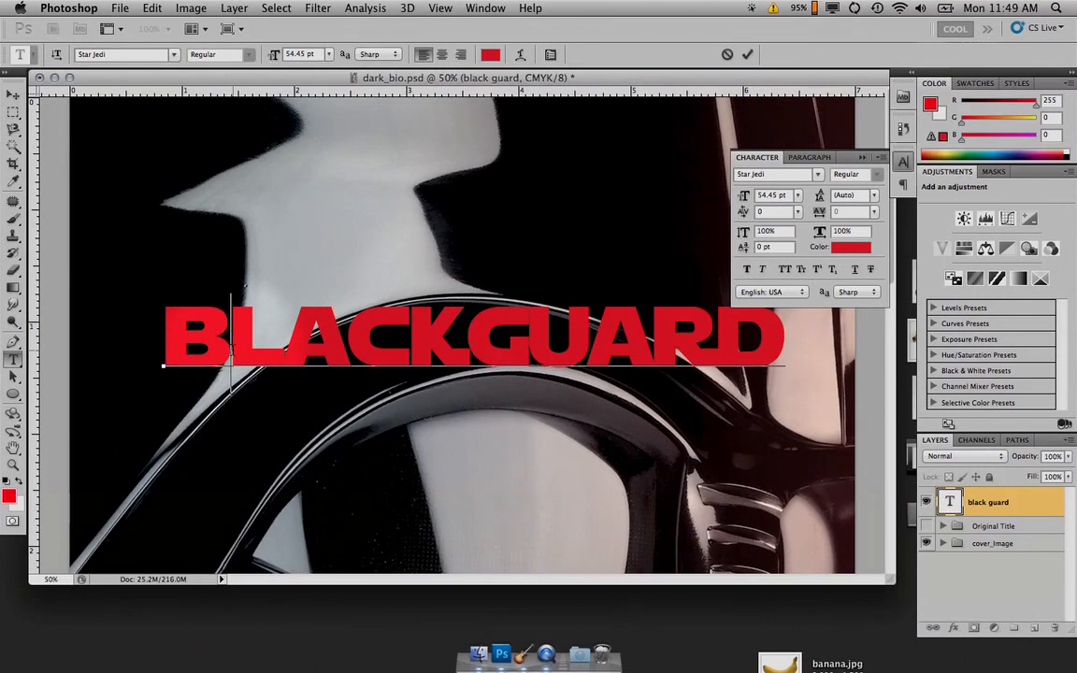
key("alt+Left")
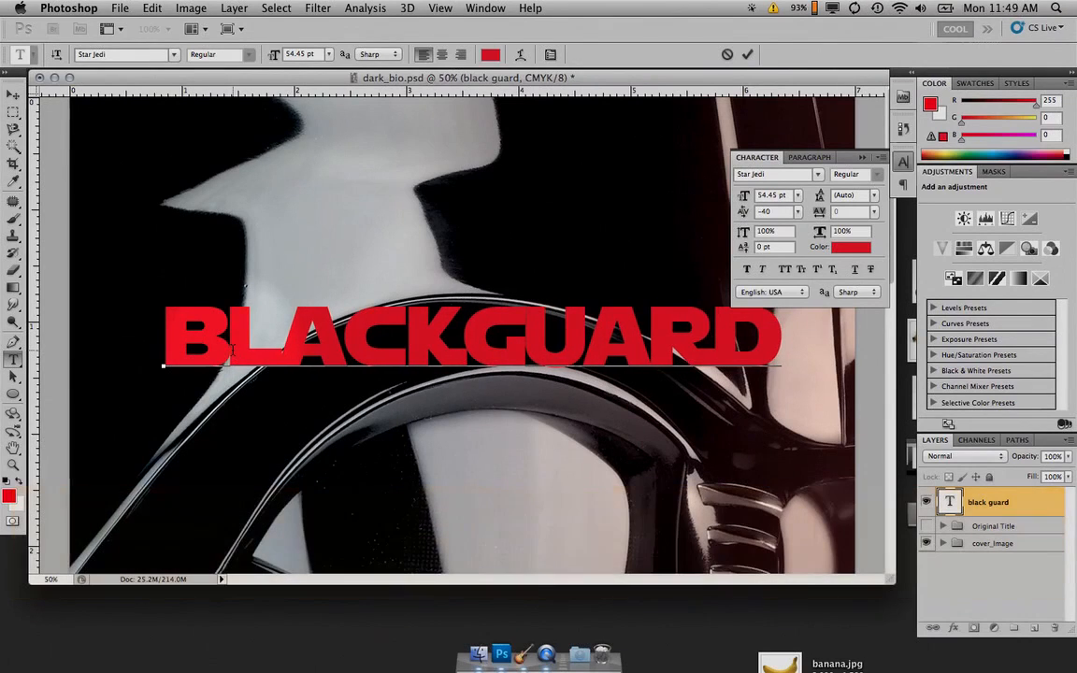
Tighten the kerning between the letters L and A in the title to -20.
key("Right")
key("Right")
key("super+space")
left_click_drag(297, 339, 428, 348)
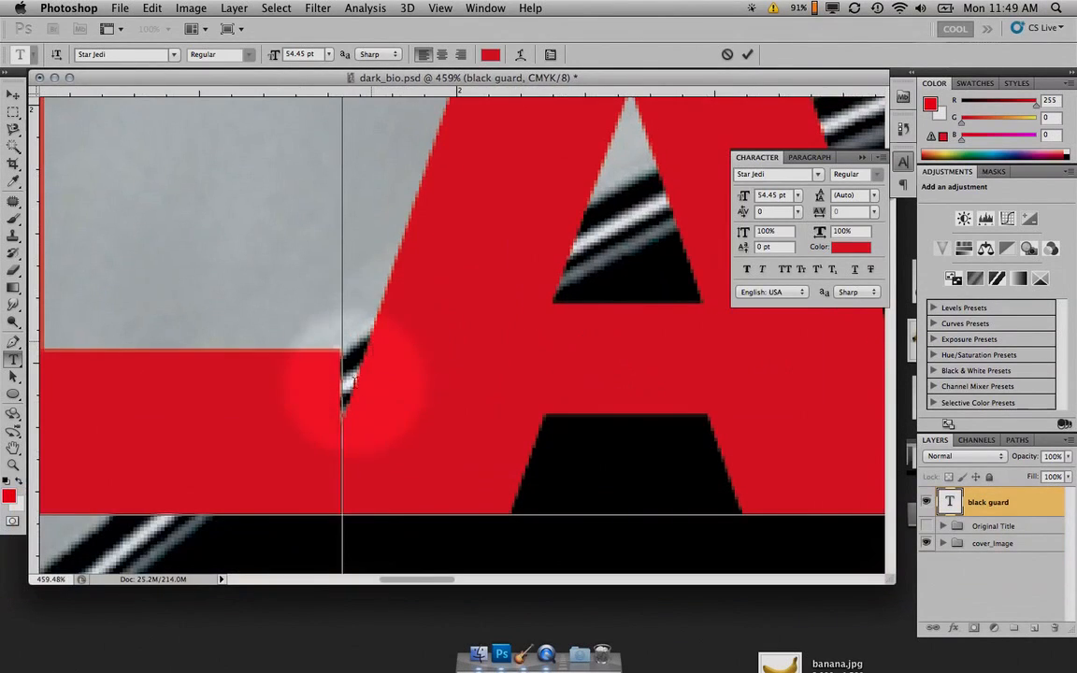
key("alt+Left")
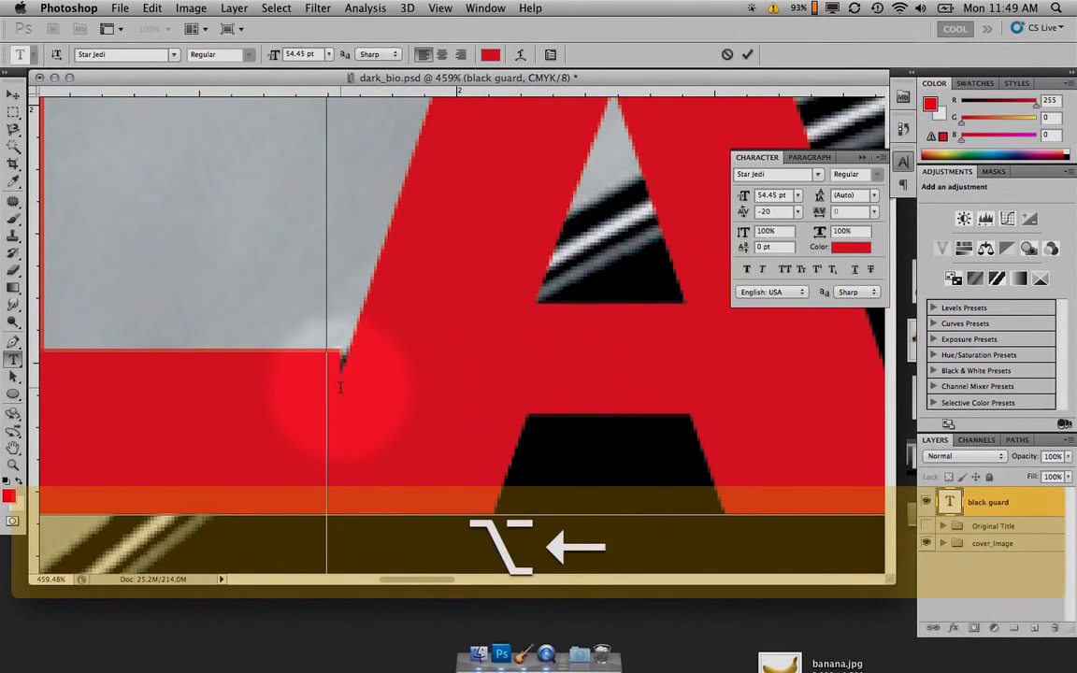
Set the kerning between the letters L and A to -40 and zoom out to about 66% around the title.
key("alt+Left")
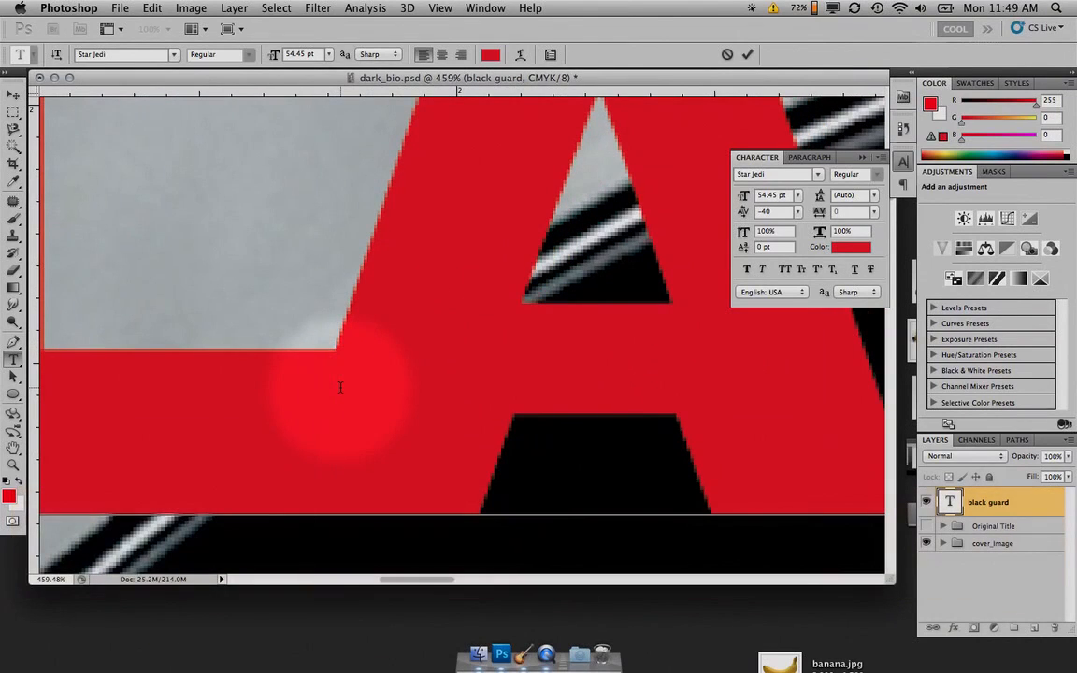
key("super+space")
left_click_drag(340, 387, 223, 394)
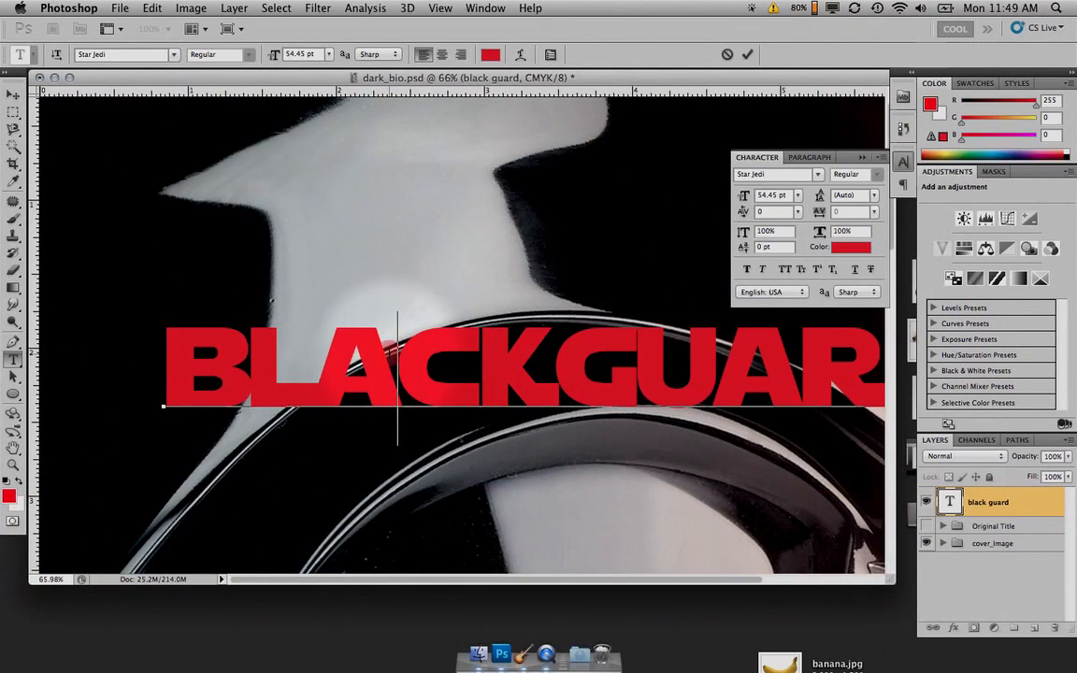
Tighten the kerning between the letters A and C in the title.
key("alt+Left")
key("alt+Left")
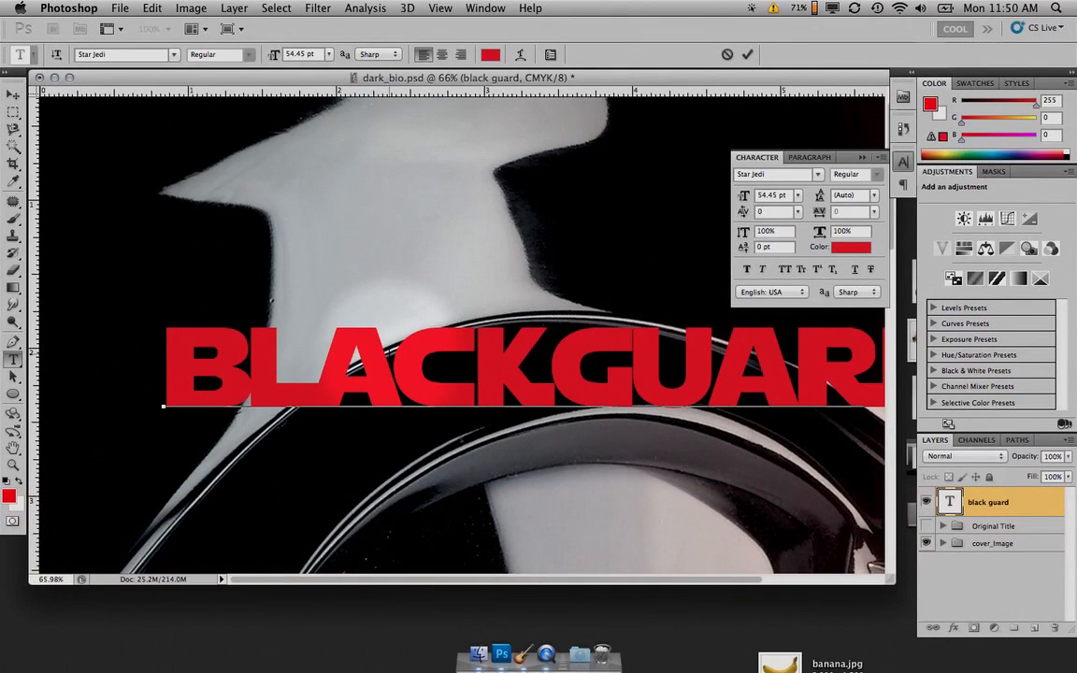
key("alt+Right")
Tighten the kerning between the letters G and U in the title to -20.
key("Right")
key("Right")
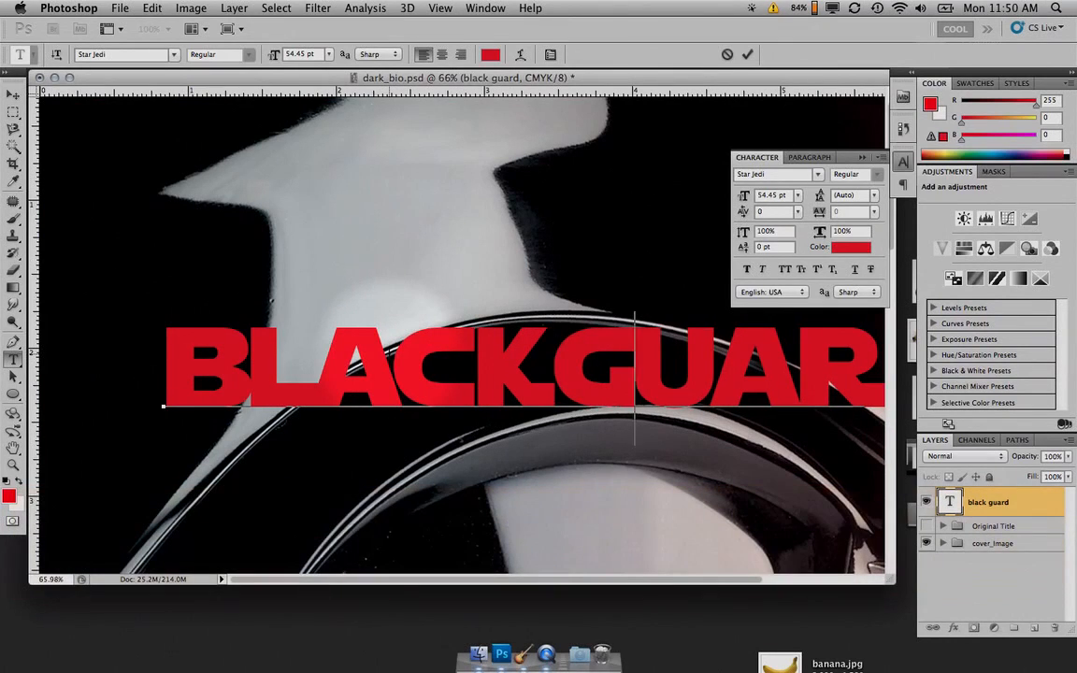
key("Left")
key("Right")
key("Right")
key("Right")
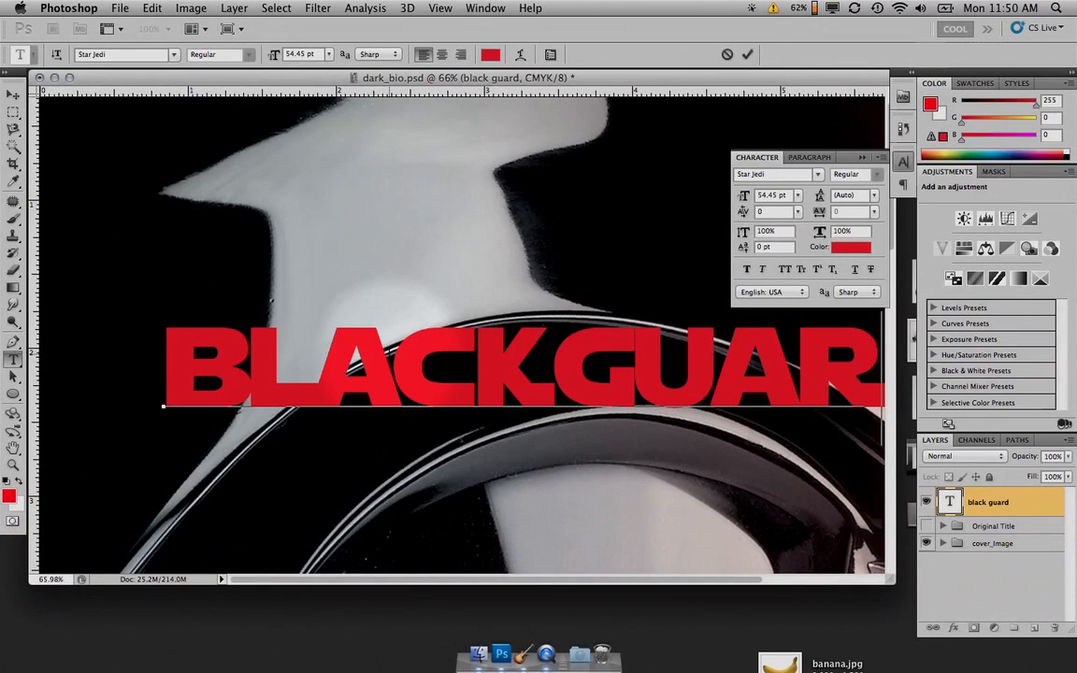
left_click_drag(397, 312, 318, 312)
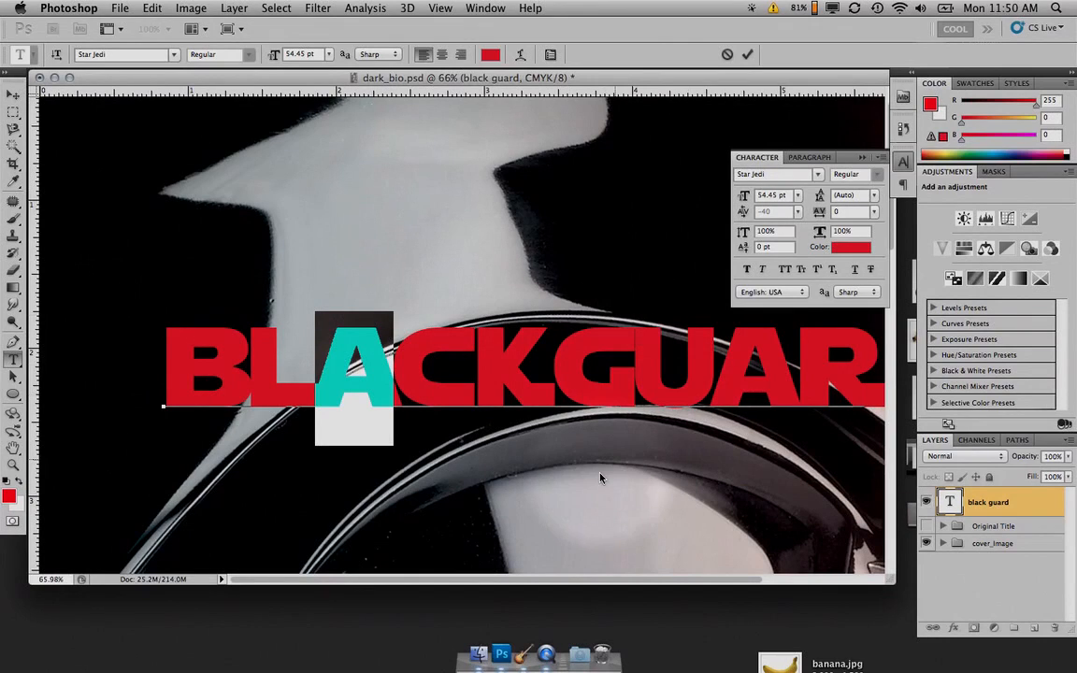
key("Right")
key("Right")
key("Right")
key("Right")
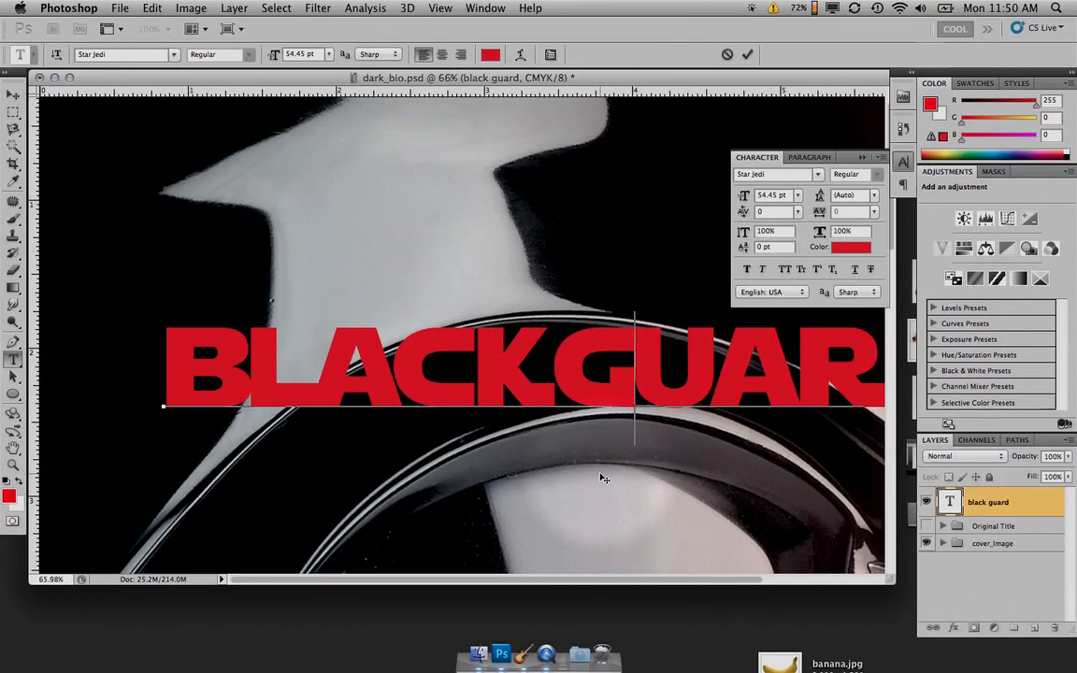
key("alt+Left")
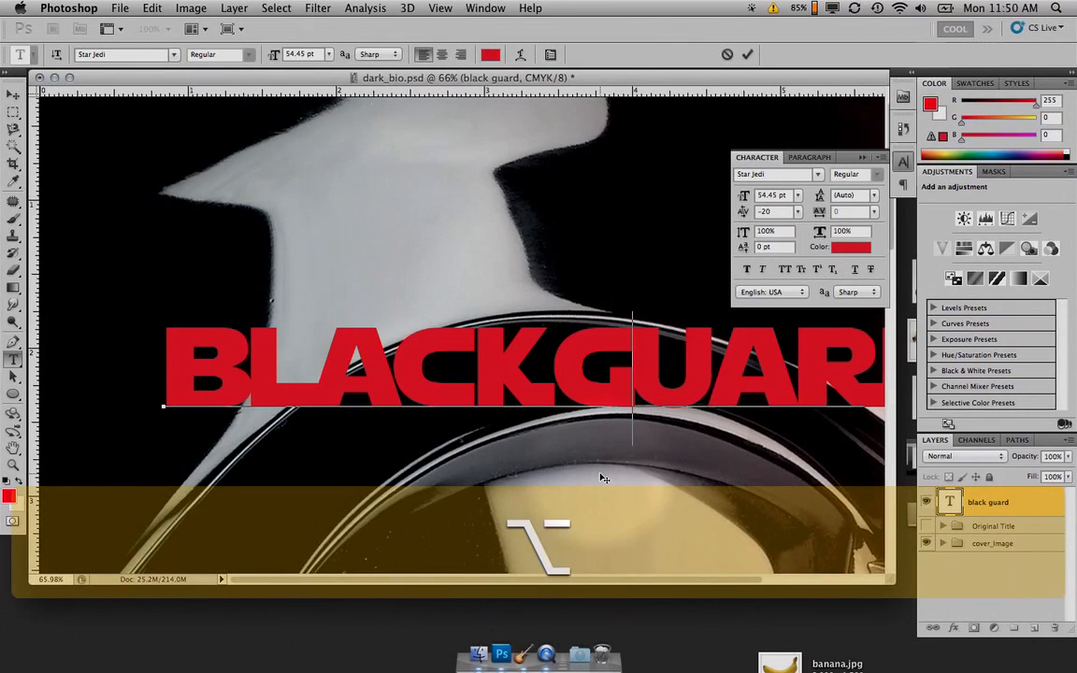
Tighten the kerning of the U–A and A–R letter pairs in the title to -20 each.
key("Right")
key("alt+Left")
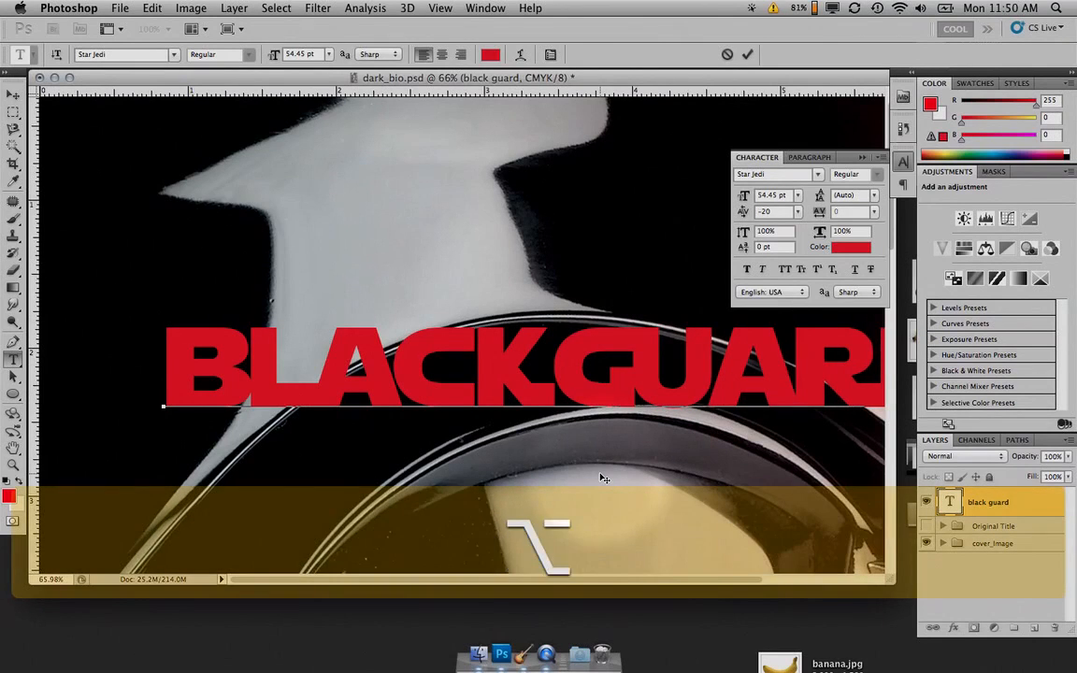
key("Right")
key("alt+Left")
key("alt+Left")
key("Right")
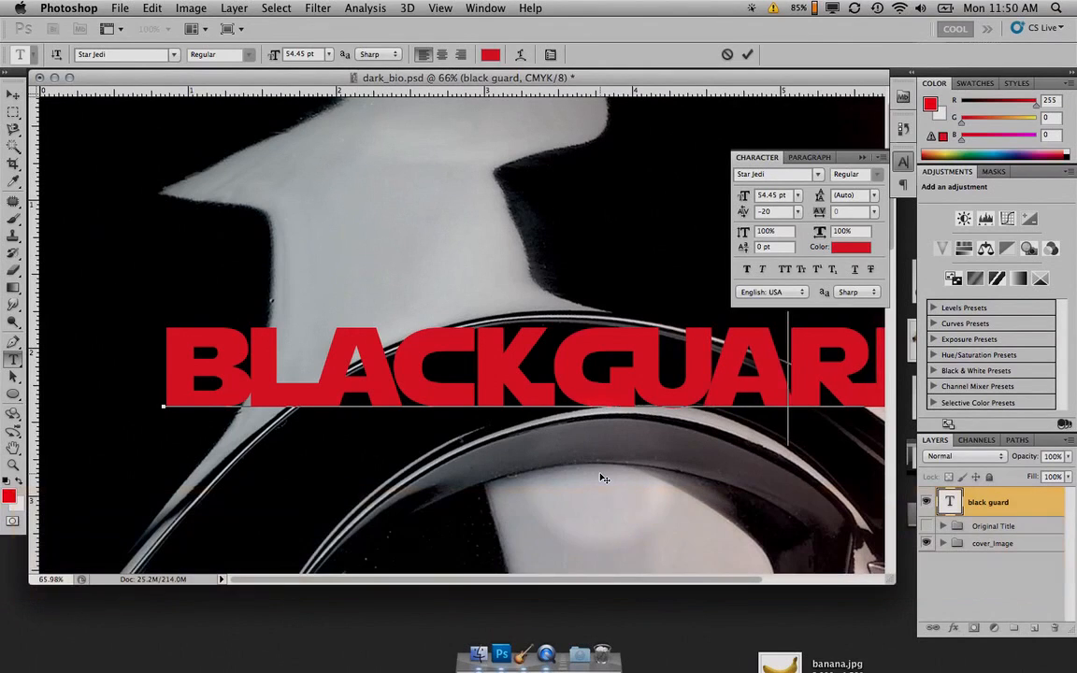
key("Left")
key("alt+Right")
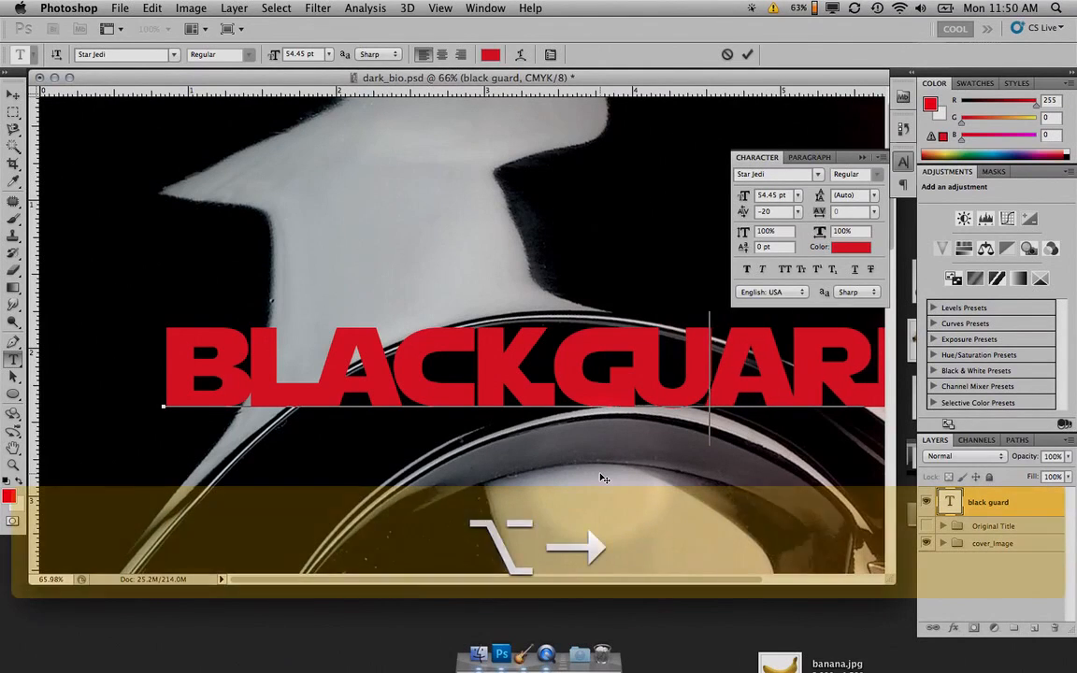
key("Right")
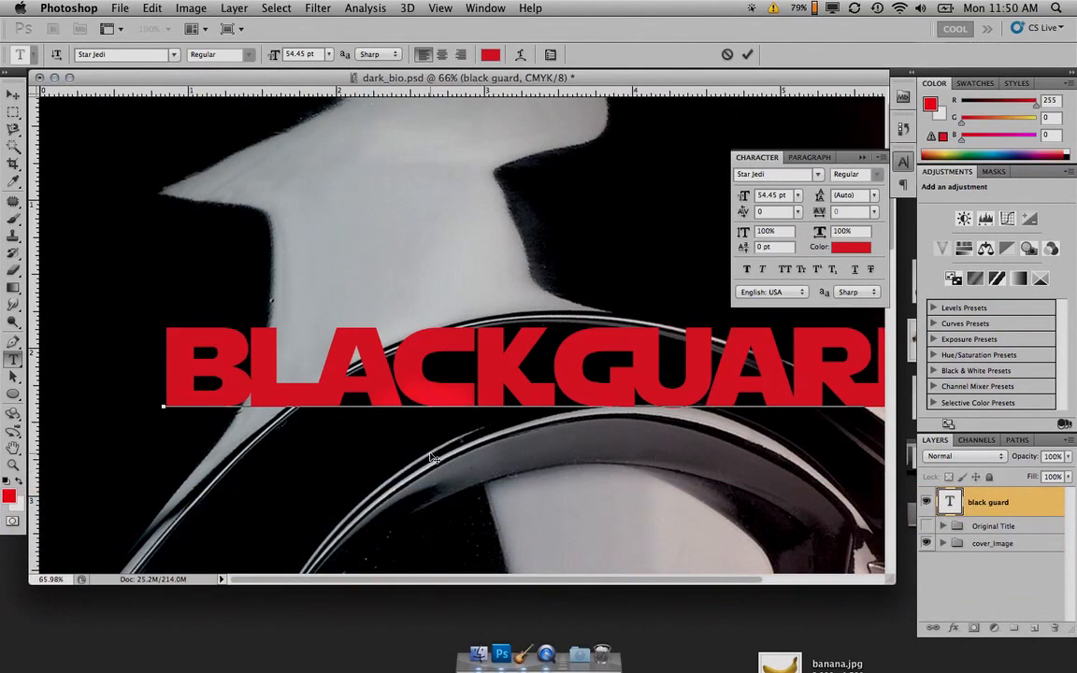
Move the title toward the cover's left edge so the whole word fits, and enlarge the document window slightly.
left_click(527, 404)
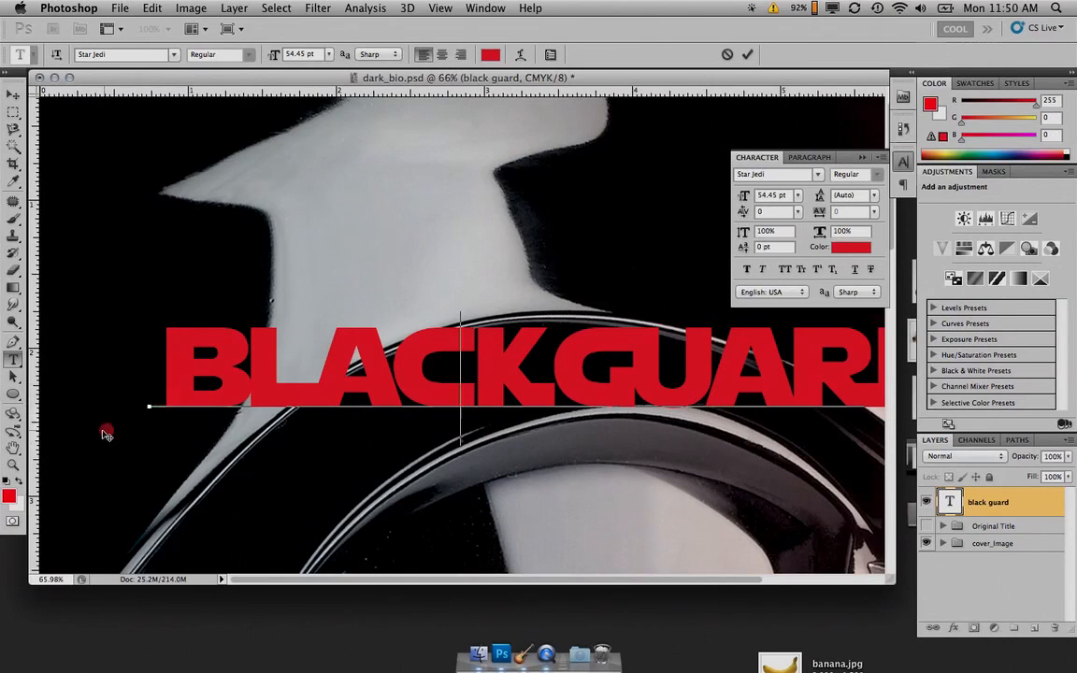
left_click_drag(106, 435, 57, 436)
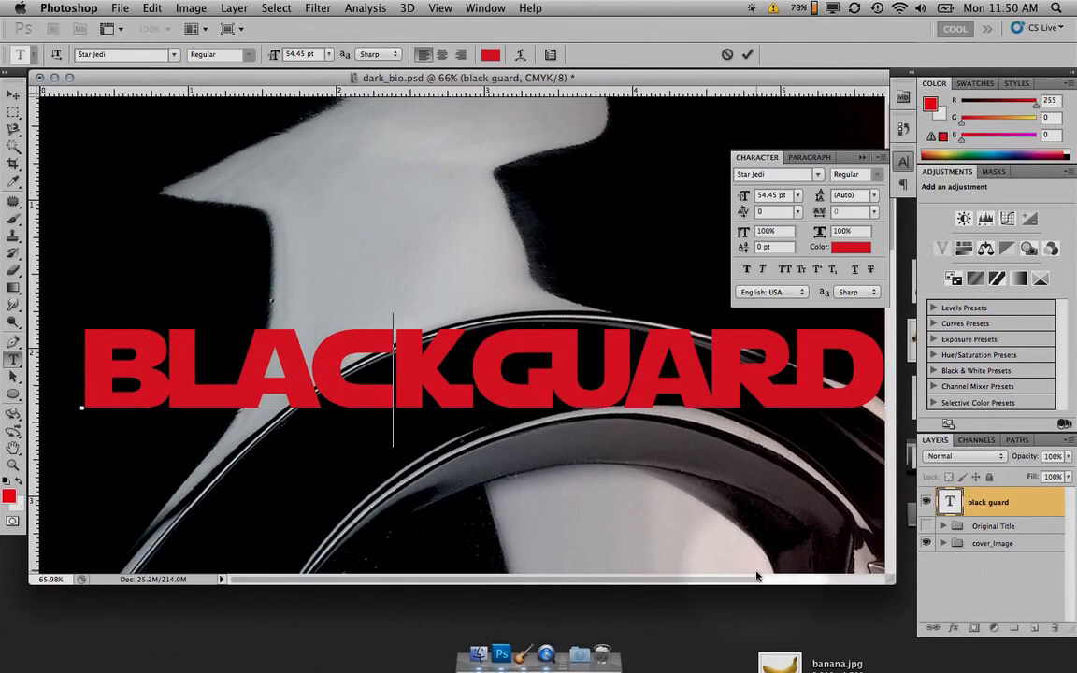
left_click_drag(849, 582, 923, 589)
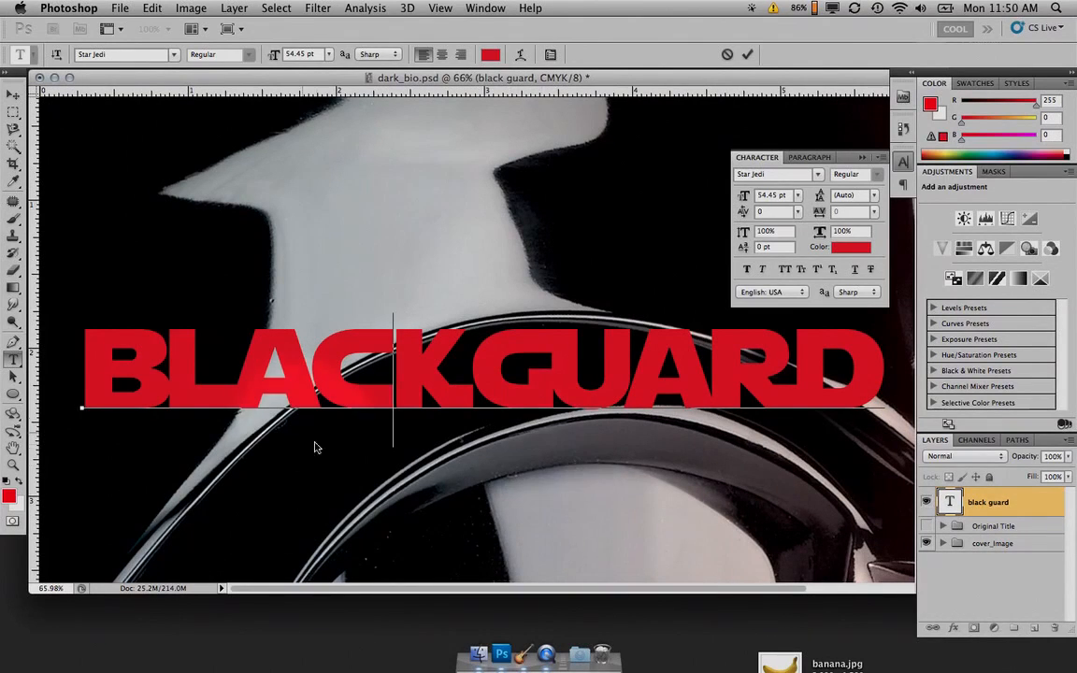
Move the title up to just above the curved black rim, collapse the Character settings and commit the text.
left_click(108, 400)
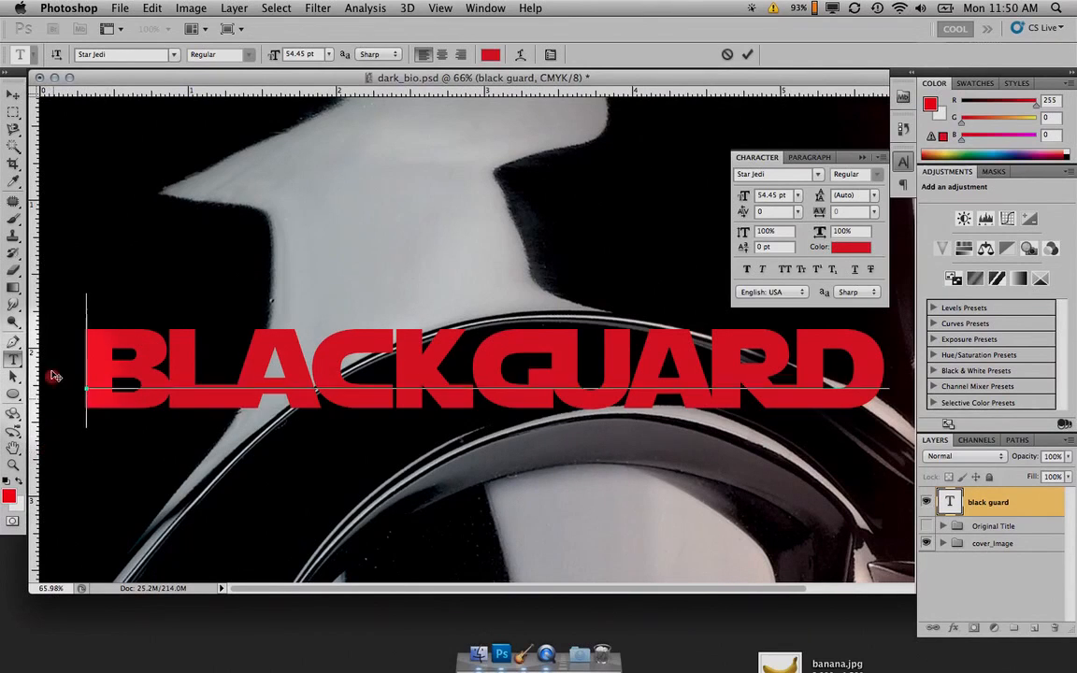
left_click_drag(54, 376, 43, 362)
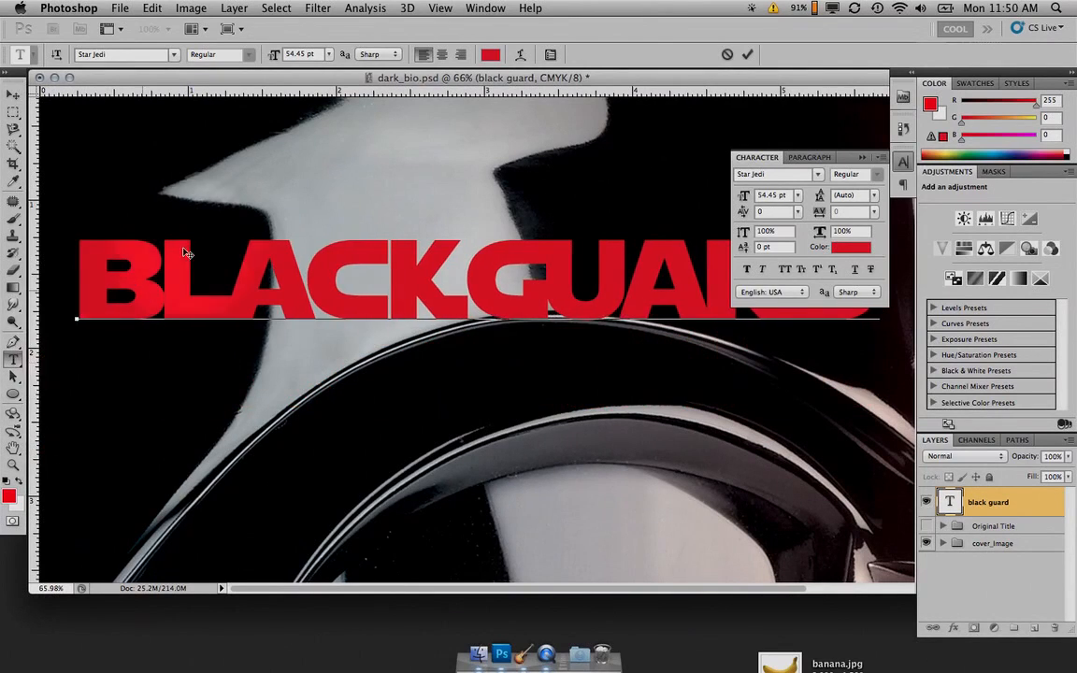
left_click(901, 162)
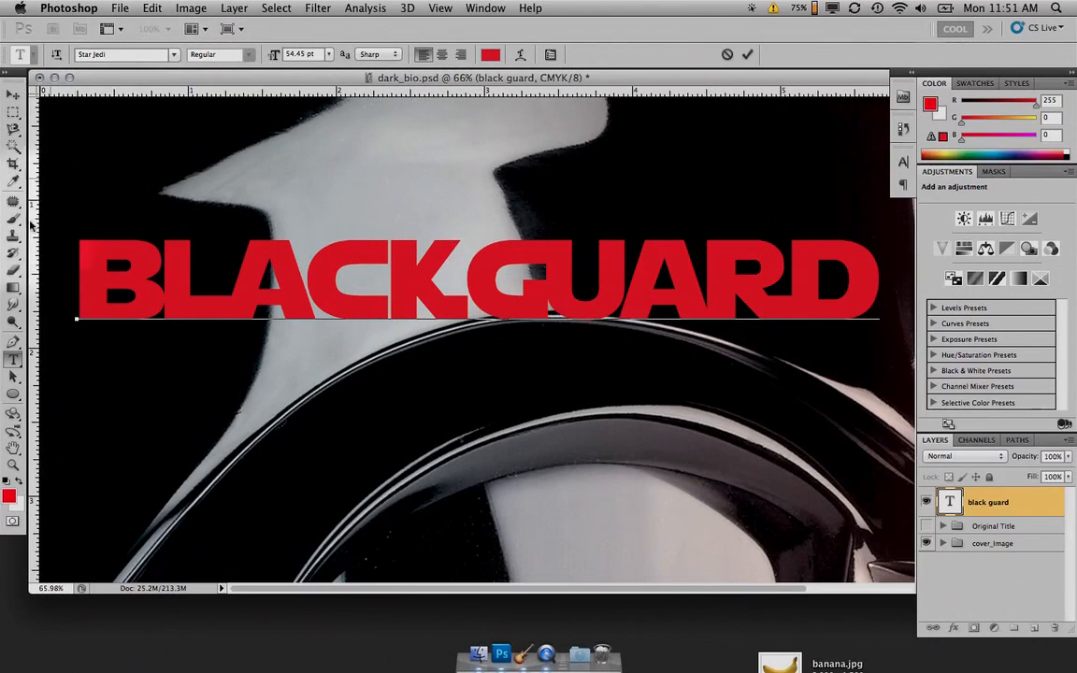
left_click(12, 96)
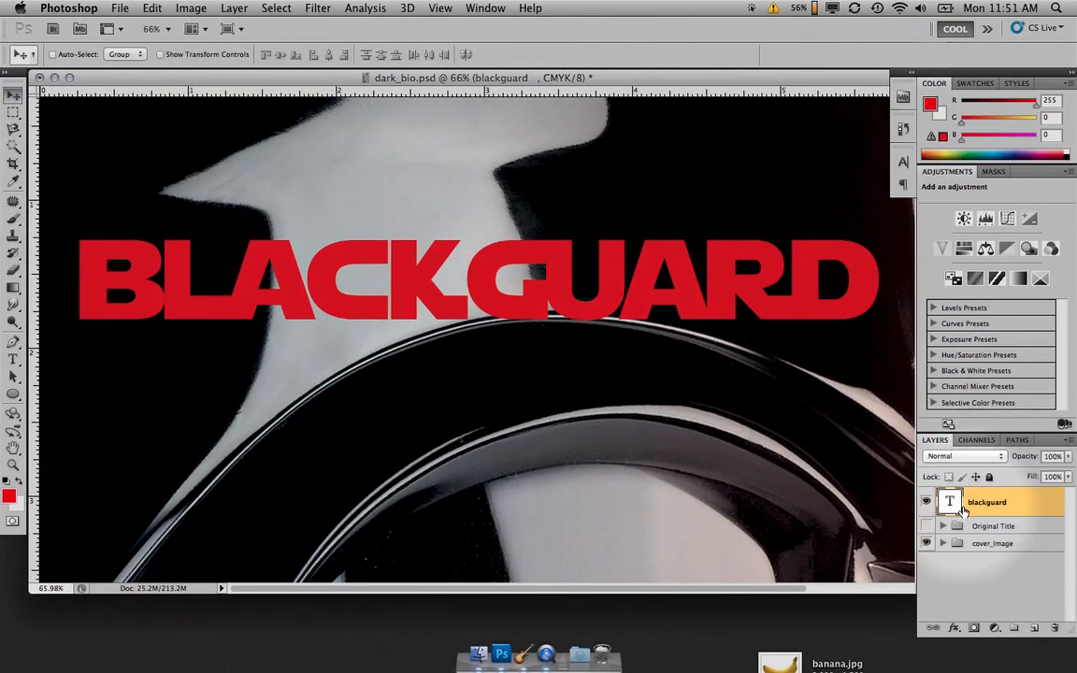
Set the blend mode of the blackguard text layer to Dissolve.
left_click(946, 456)
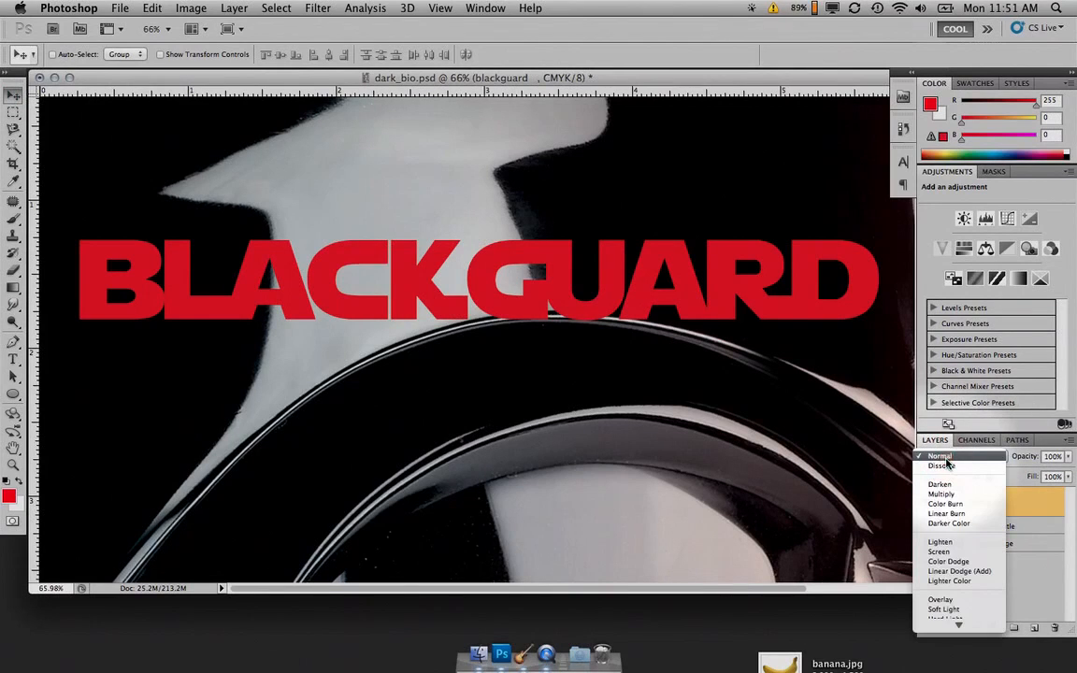
mouse_move(960, 624)
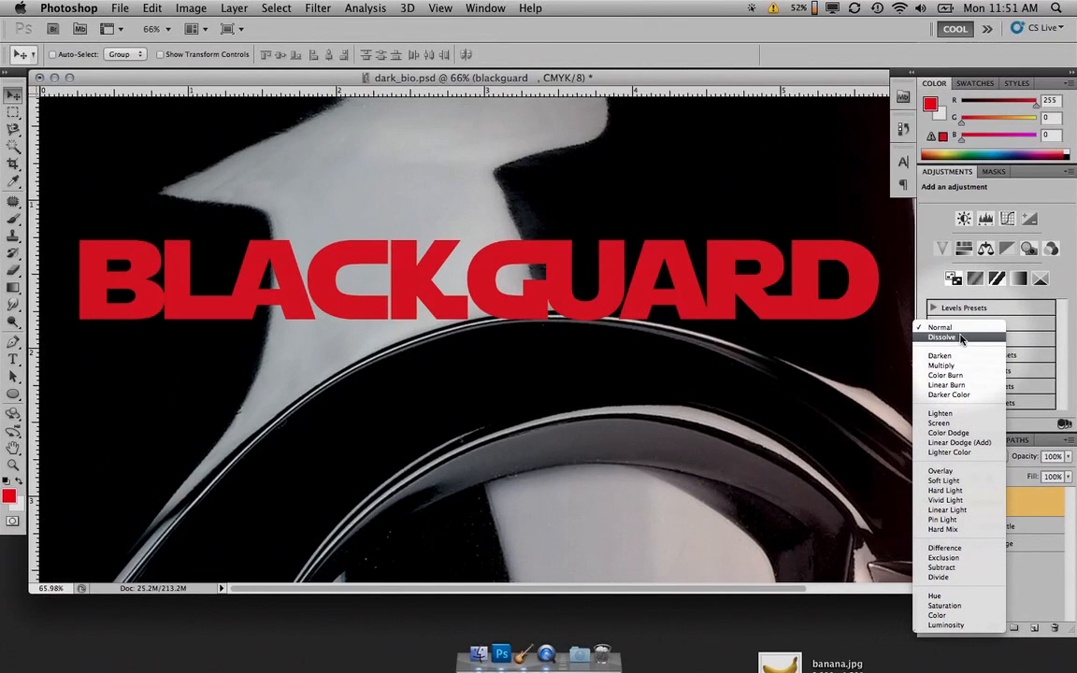
left_click(961, 337)
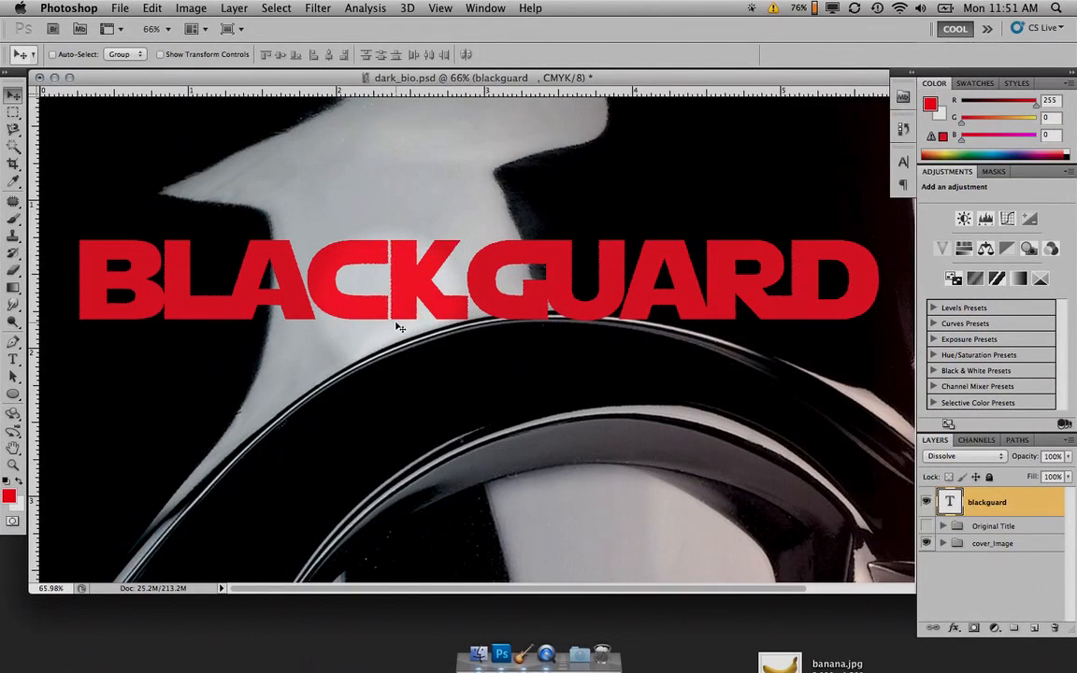
Set the blackguard layer's blend mode to Darken, and cycle through the darkening modes up to Lighten.
left_click(944, 456)
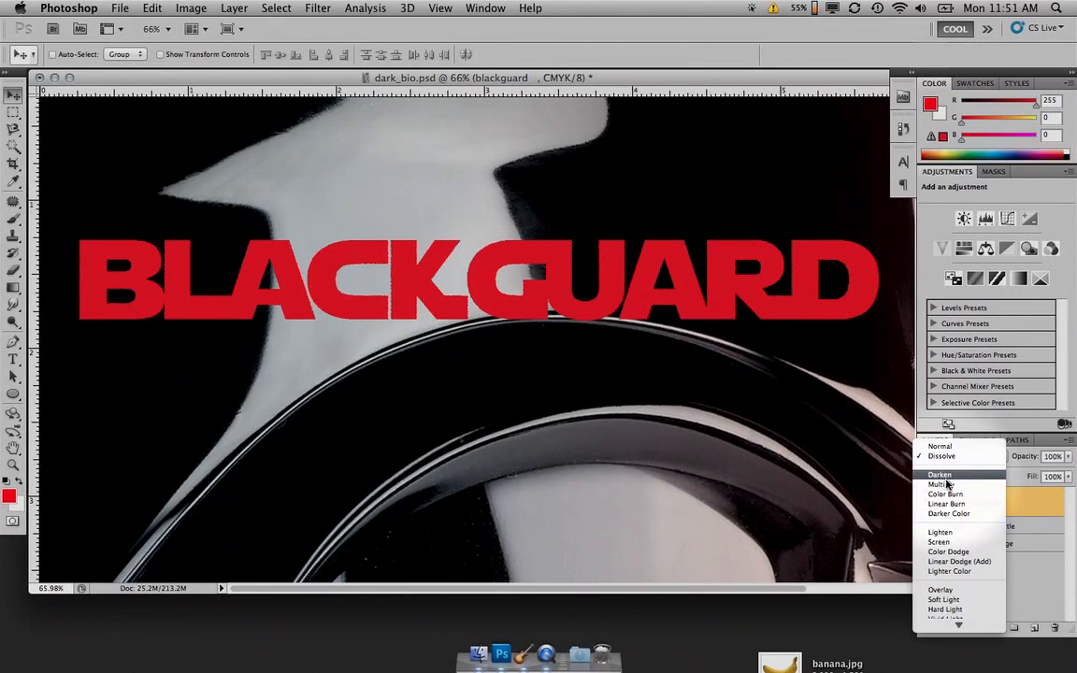
left_click(947, 474)
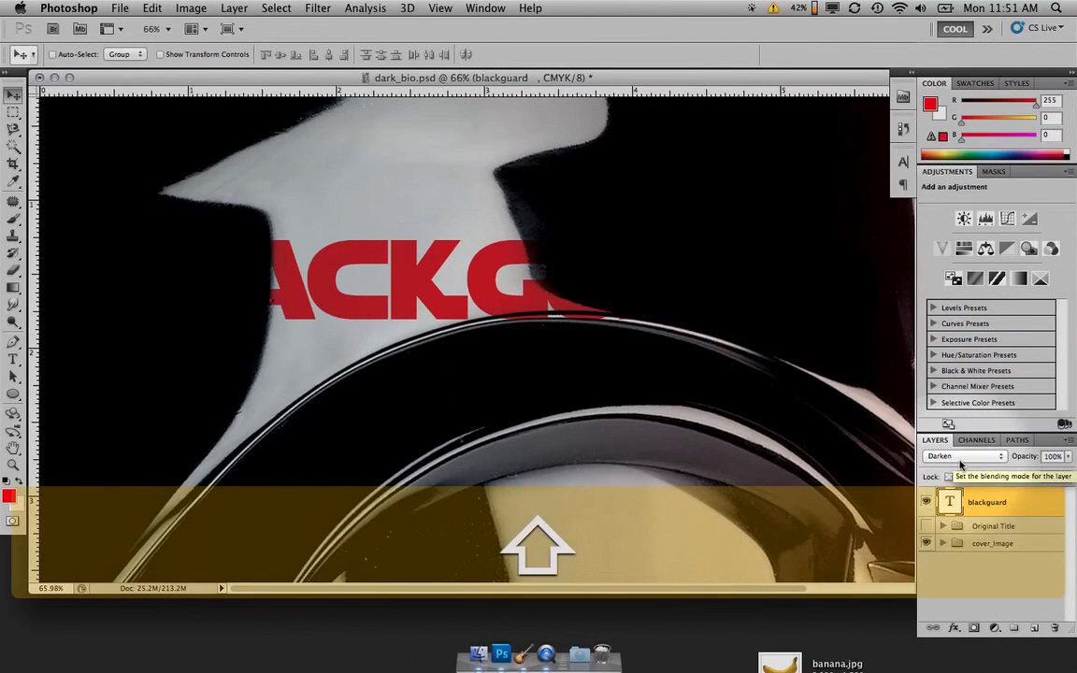
key("shift+plus")
key("shift+plus")
key("shift+plus")
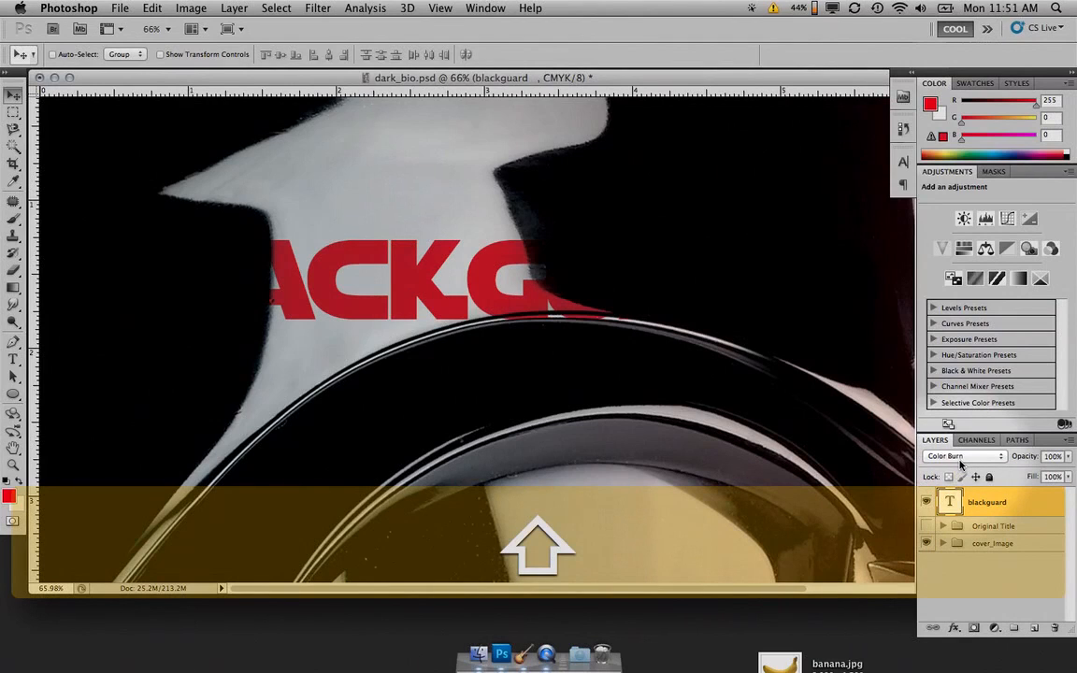
key("shift+plus")
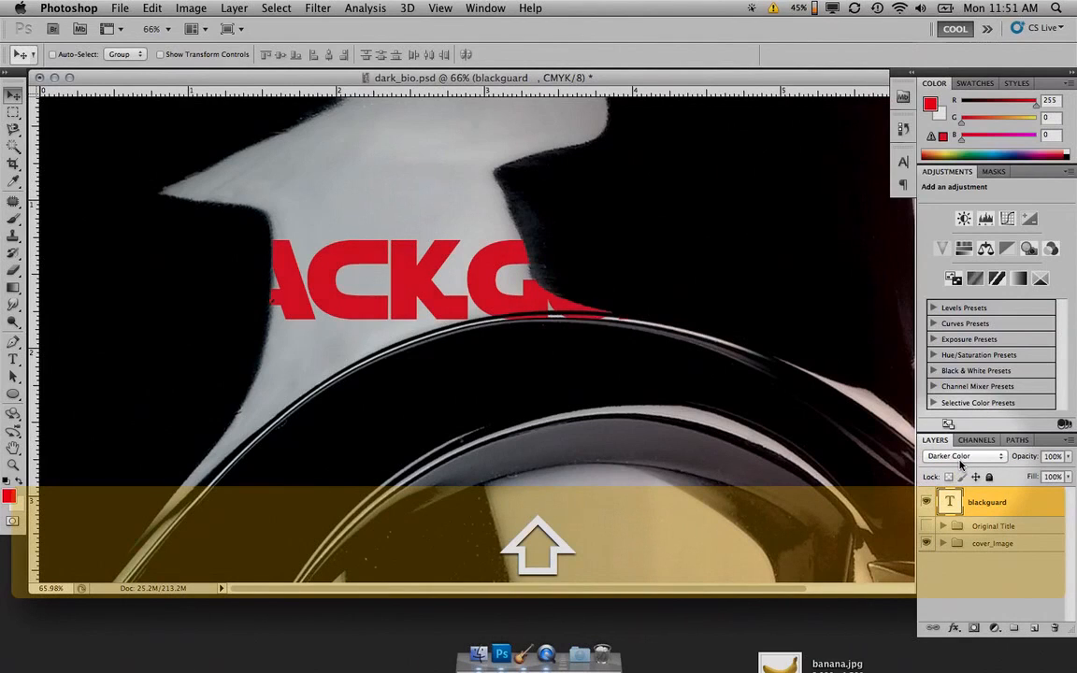
key("shift+plus")
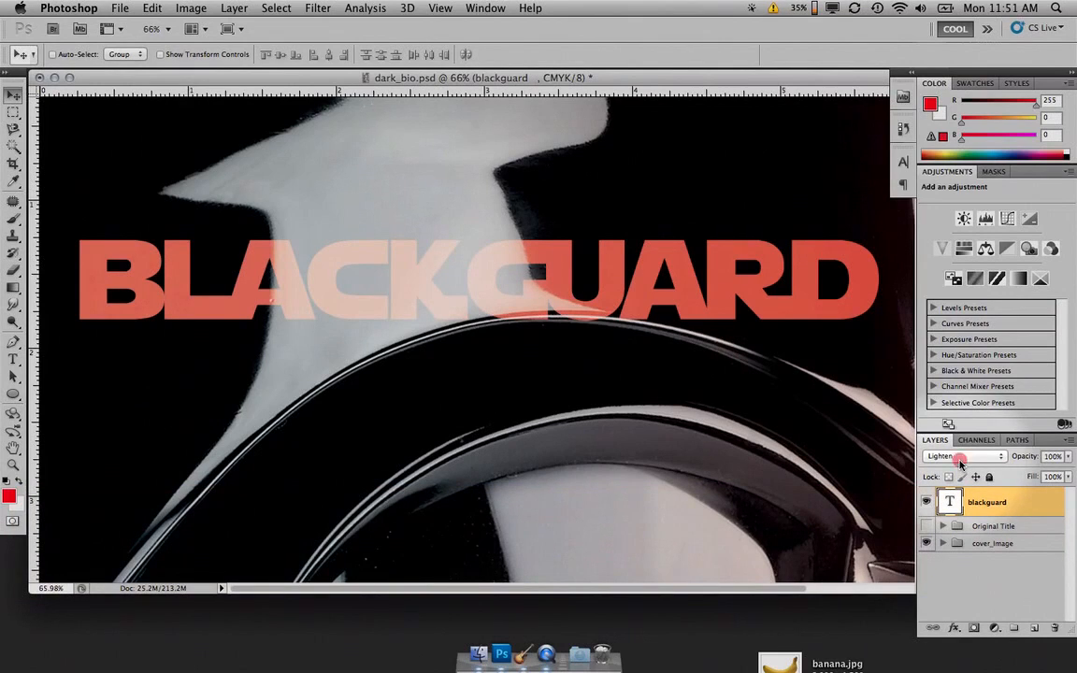
Set the blackguard layer's blend mode to Screen, and cycle through the remaining lightening modes up to Overlay.
left_click(959, 457)
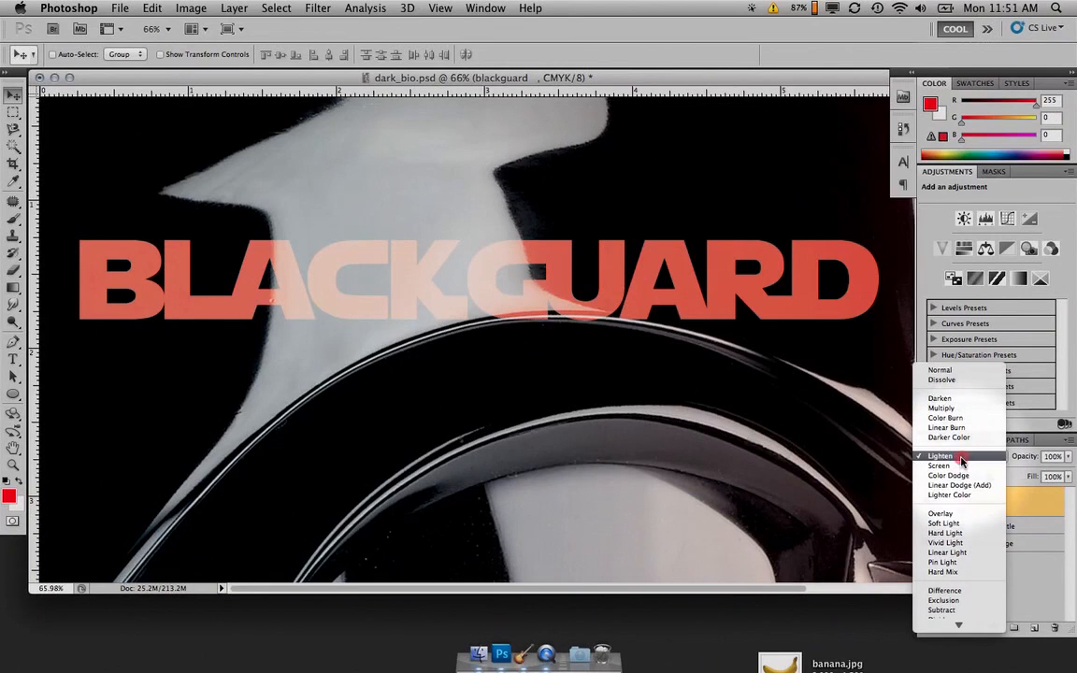
left_click(961, 463)
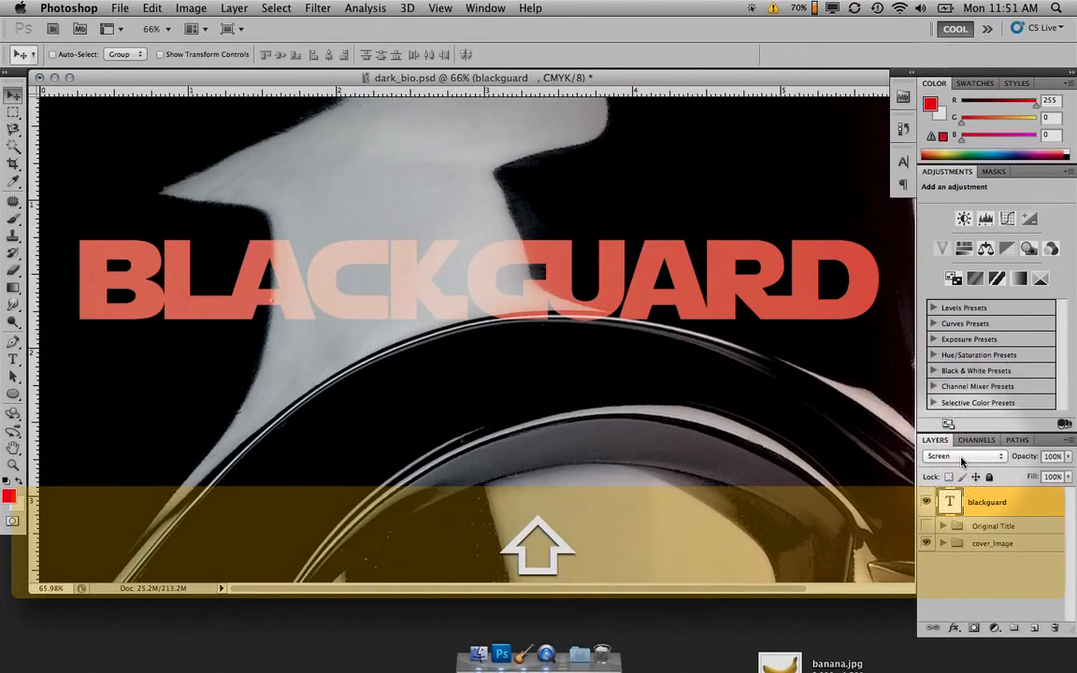
key("shift+plus")
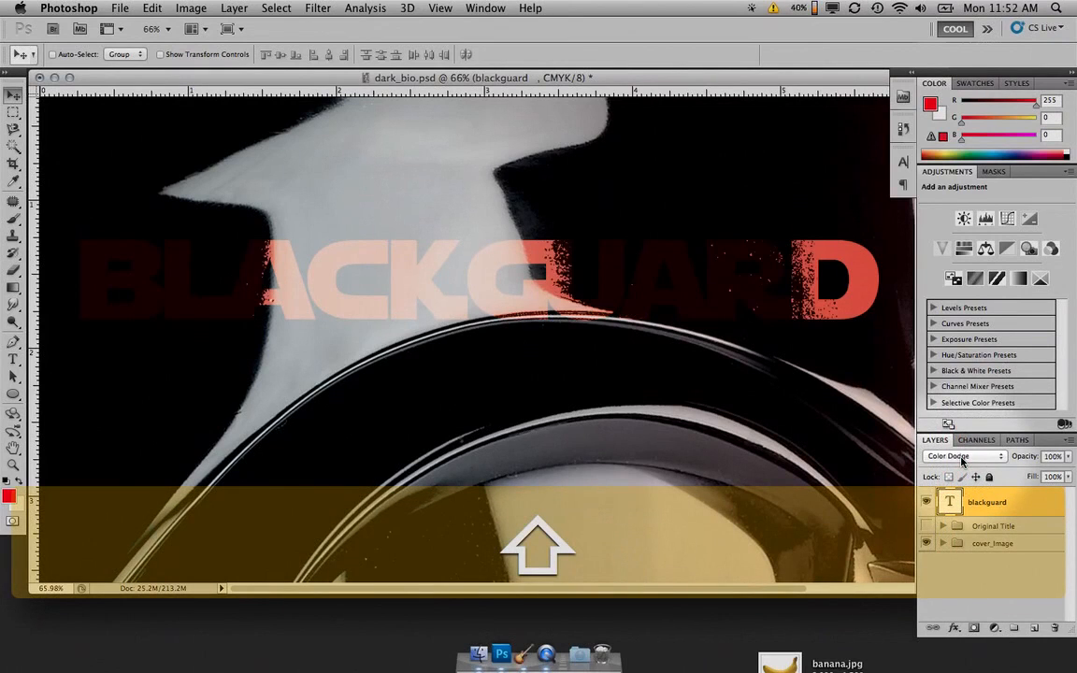
key("shift+plus")
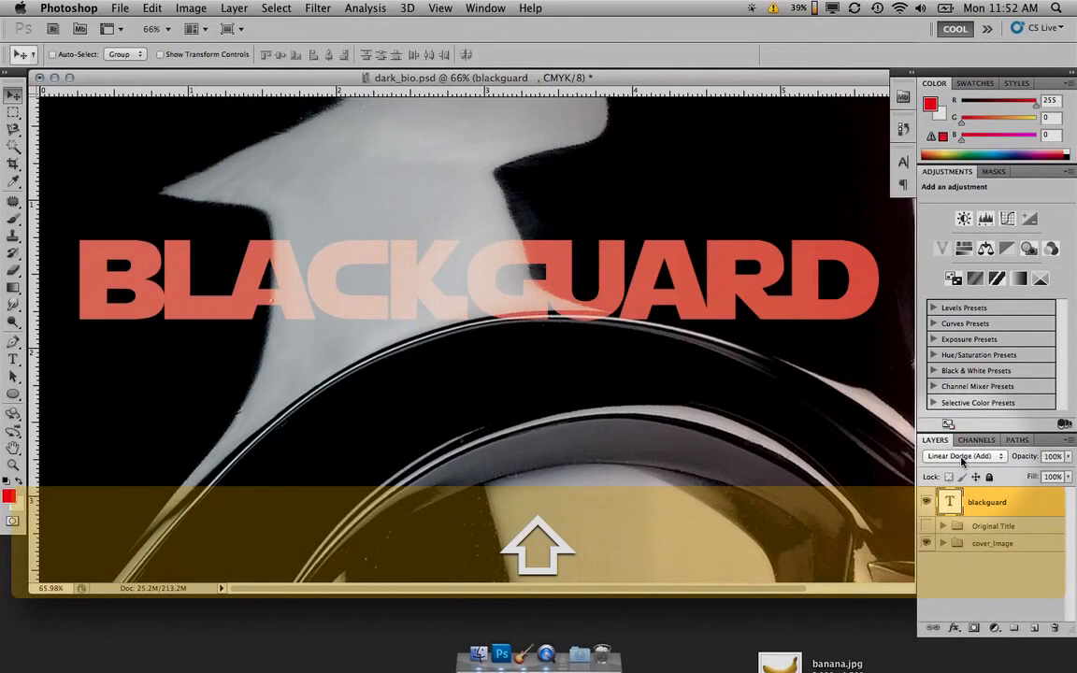
key("shift+plus")
key("shift+minus")
key("shift+plus")
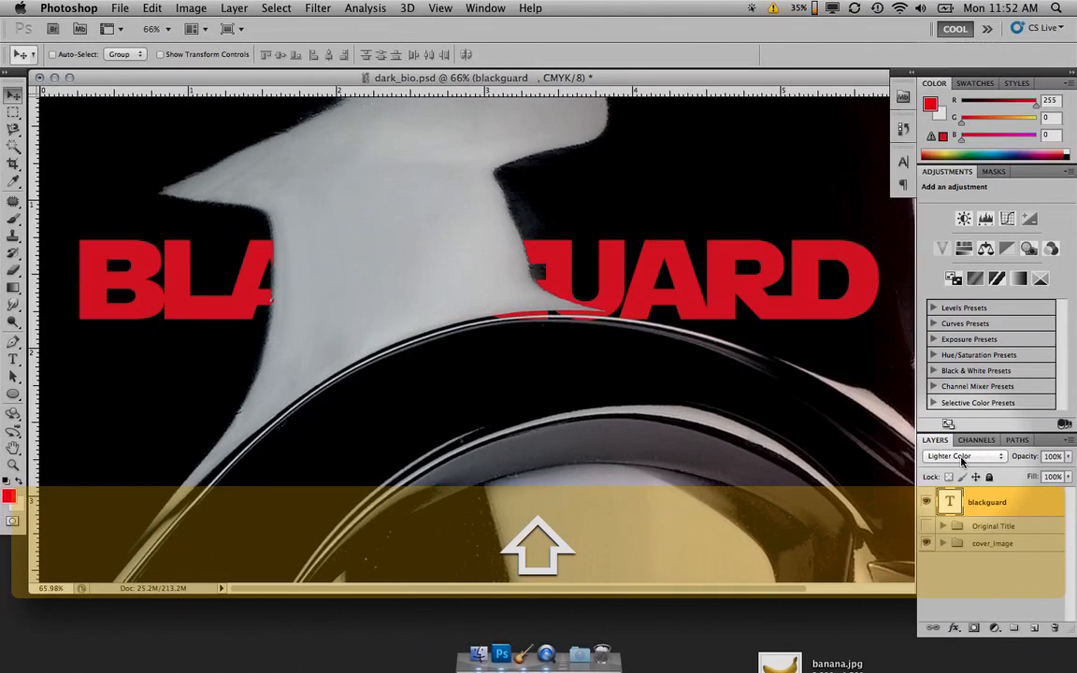
key("shift+plus")
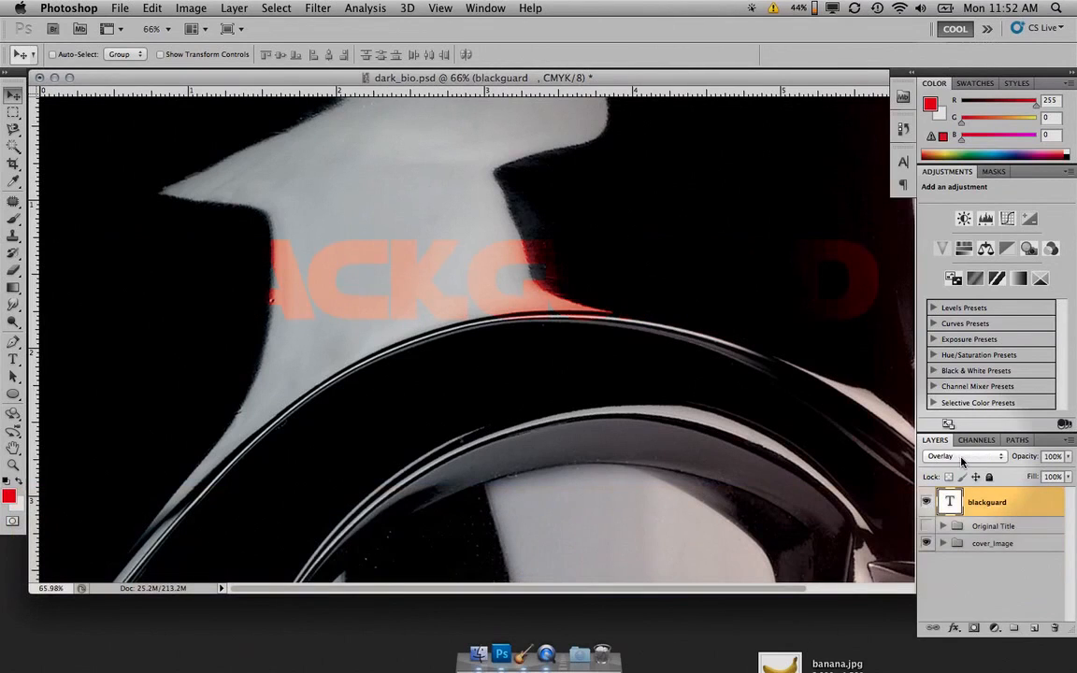
Cycle the blackguard layer's blend mode through the contrast modes from Overlay up to Hard Mix.
left_click(962, 457)
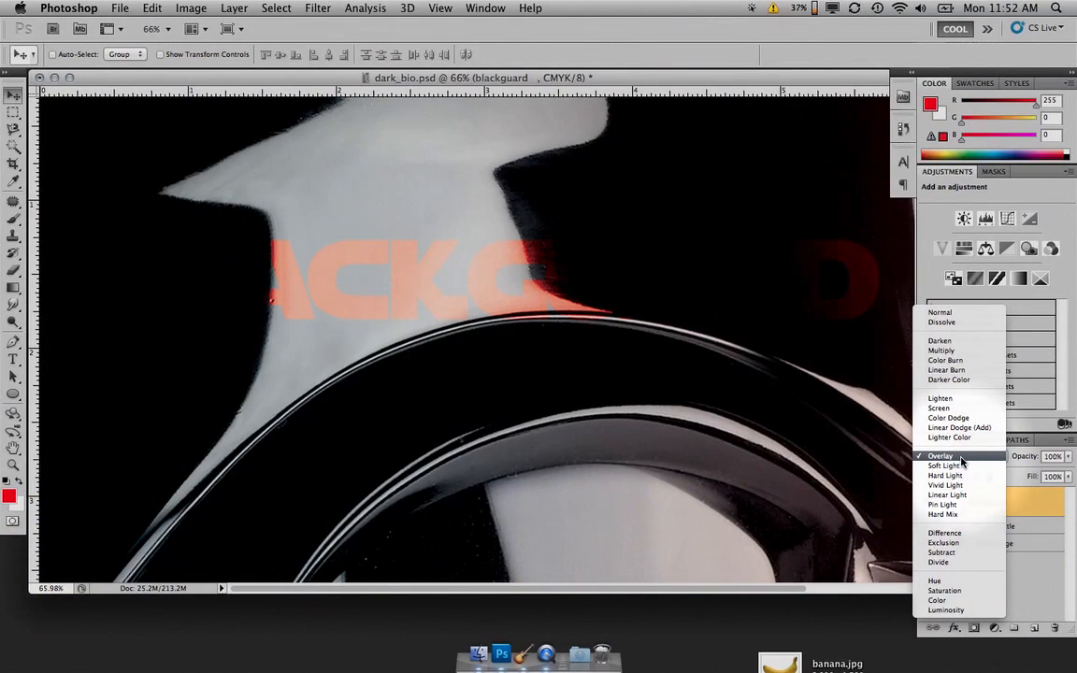
key("shift+c")
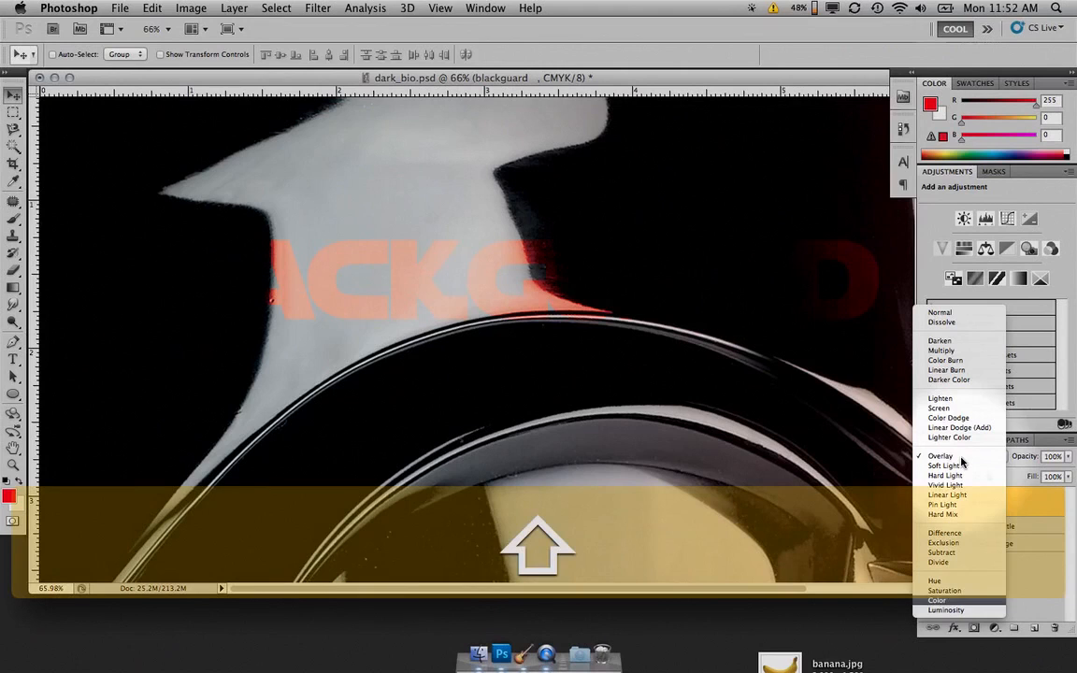
key("Escape")
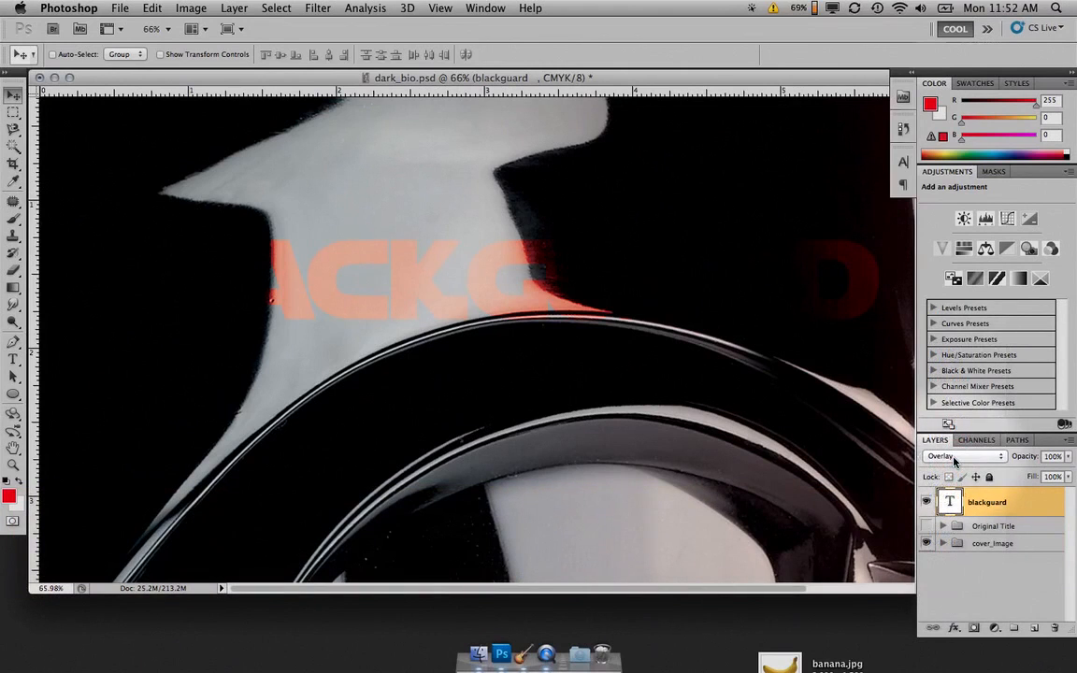
key("shift+plus")
key("shift+plus")
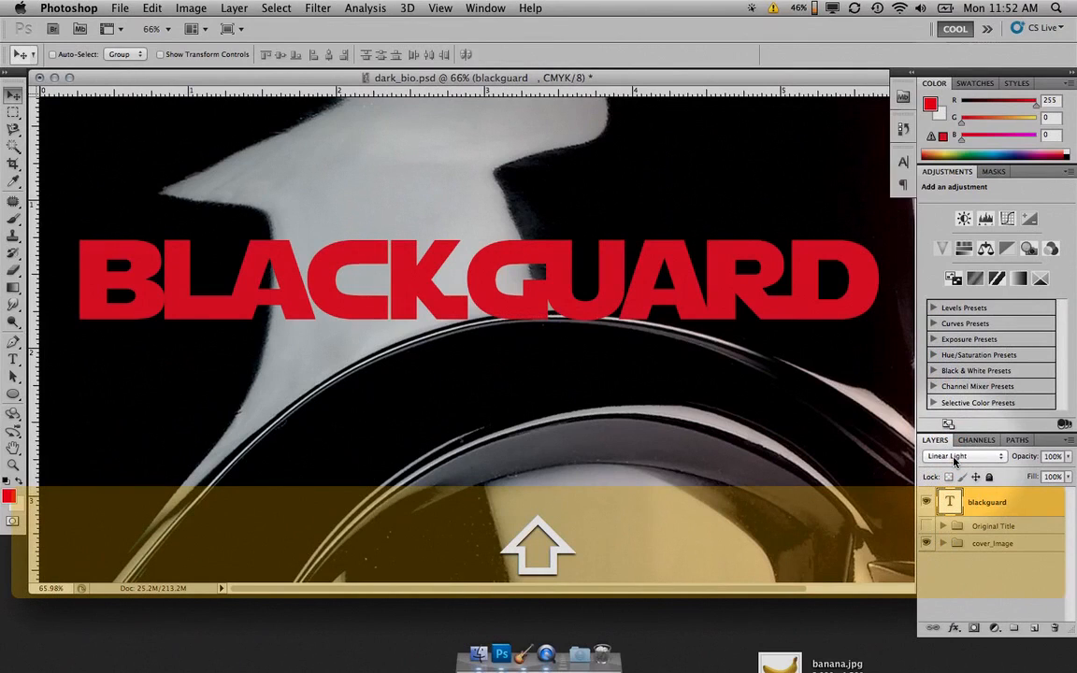
key("shift+plus")
key("shift+plus")
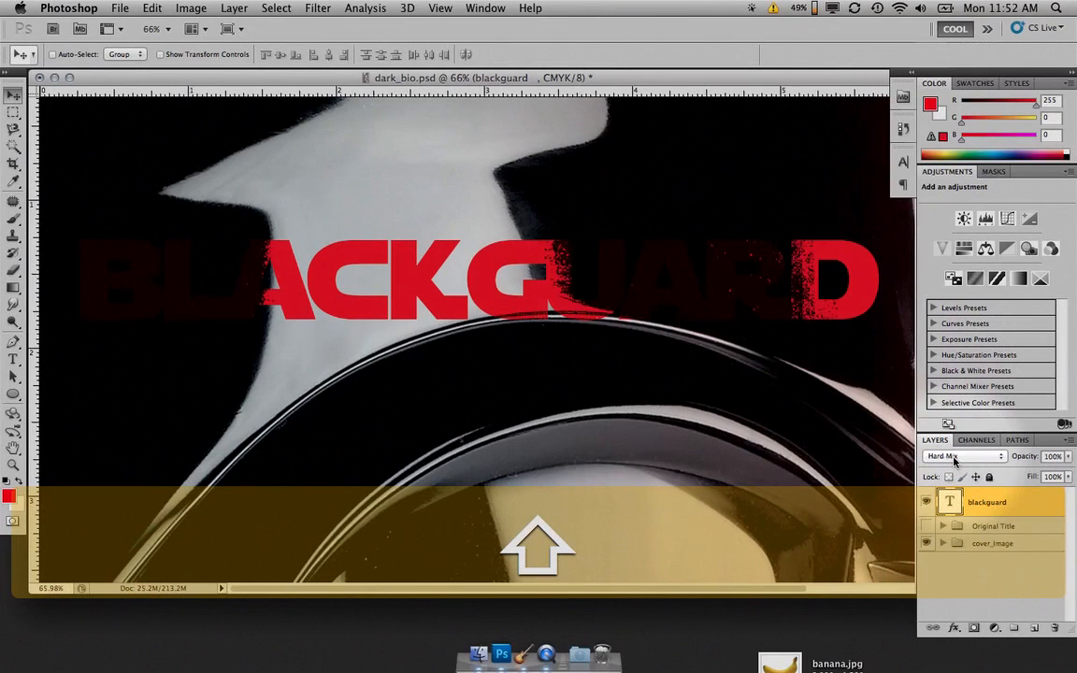
Set the blackguard layer's blend mode to Difference, and cycle through Exclusion, Subtract and Divide up to Hue.
left_click(955, 458)
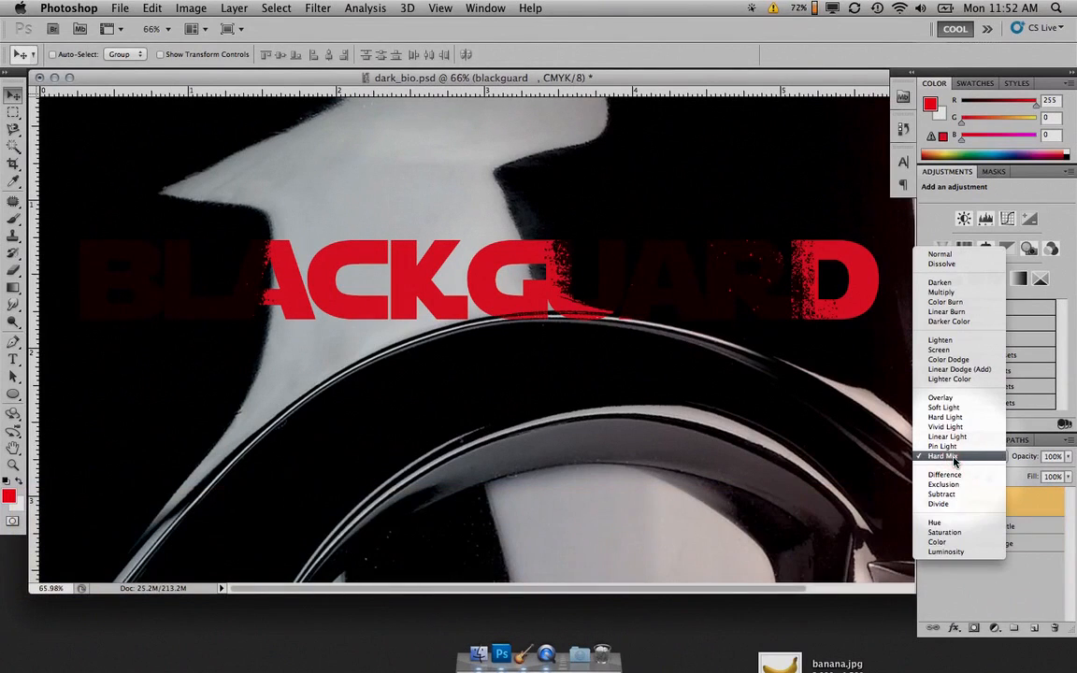
key("shift+plus")
left_click(948, 482)
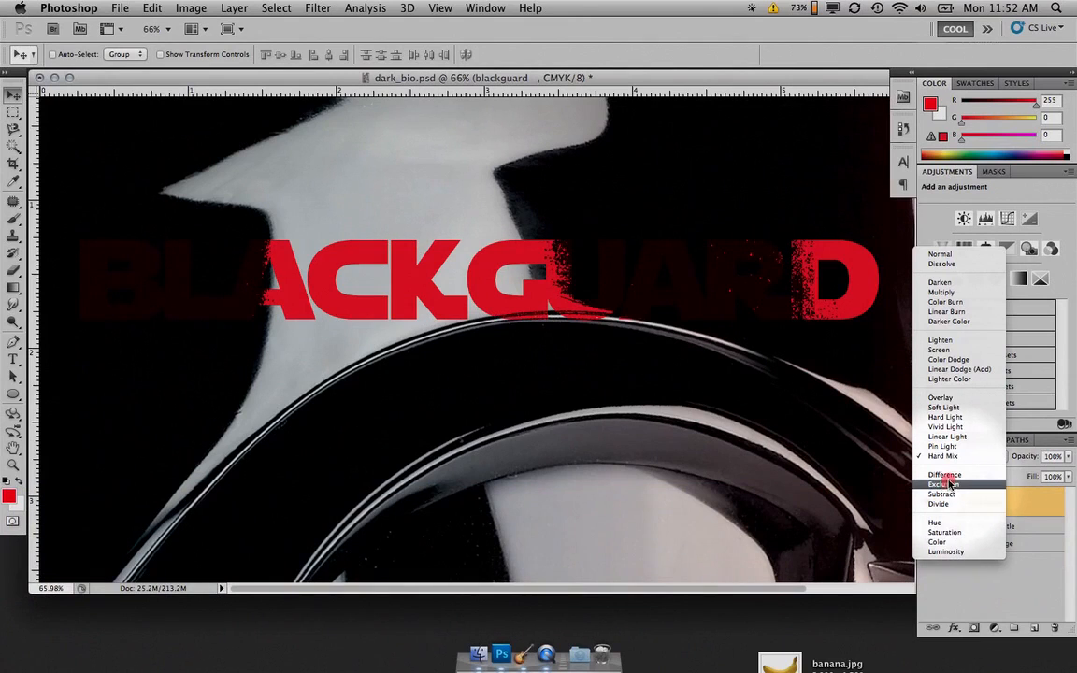
left_click(946, 476)
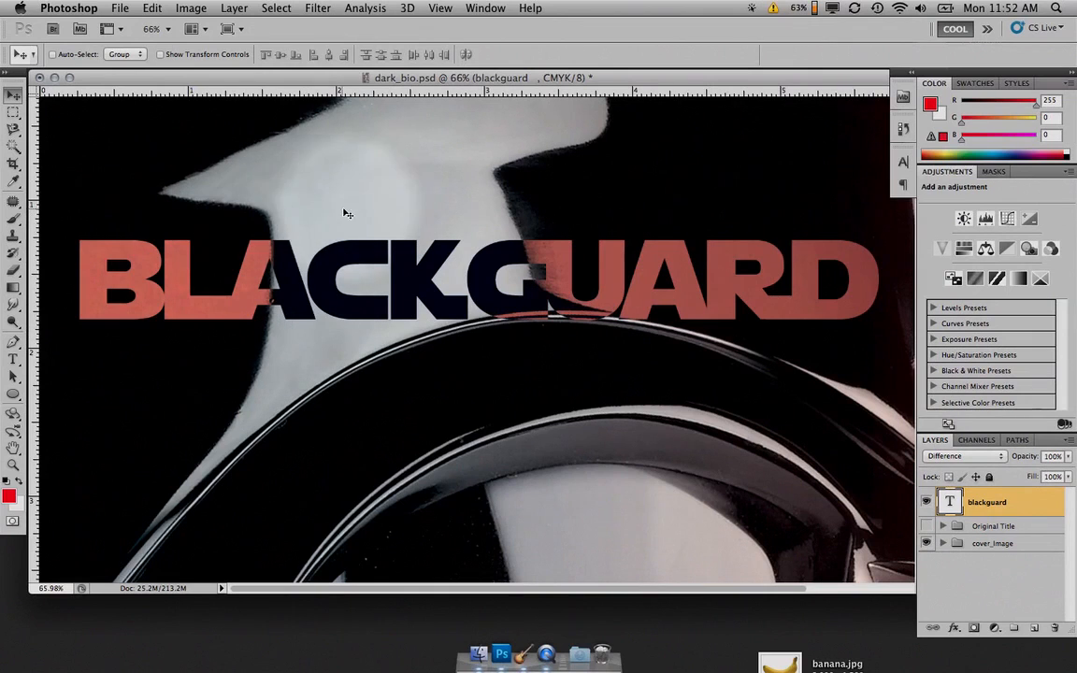
key("shift+plus")
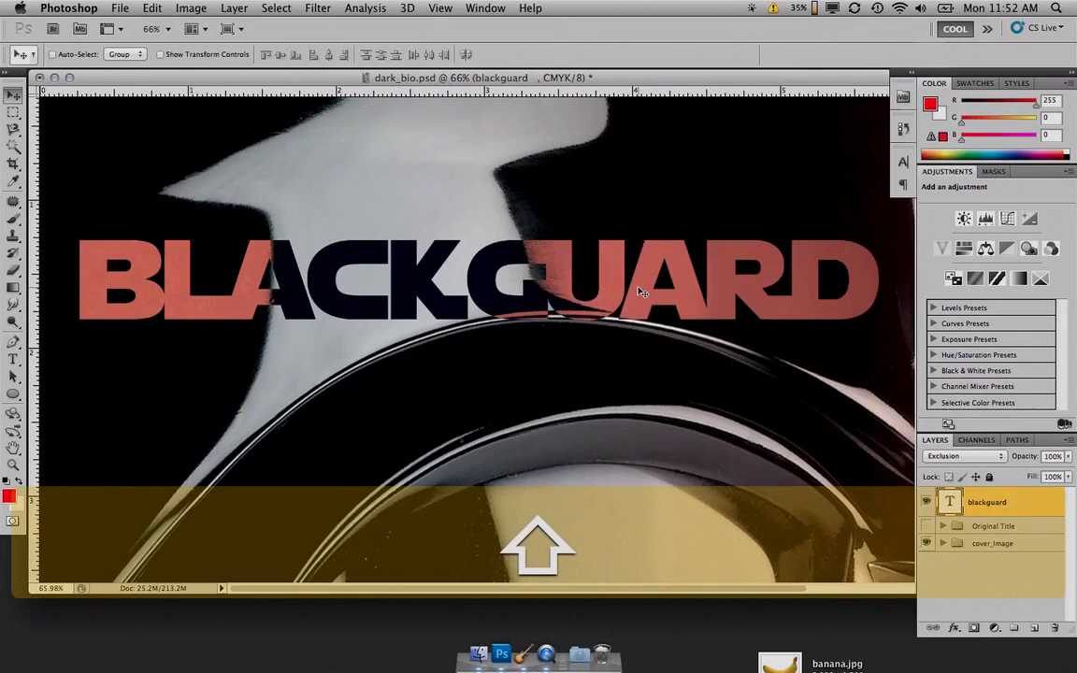
key("shift+plus")
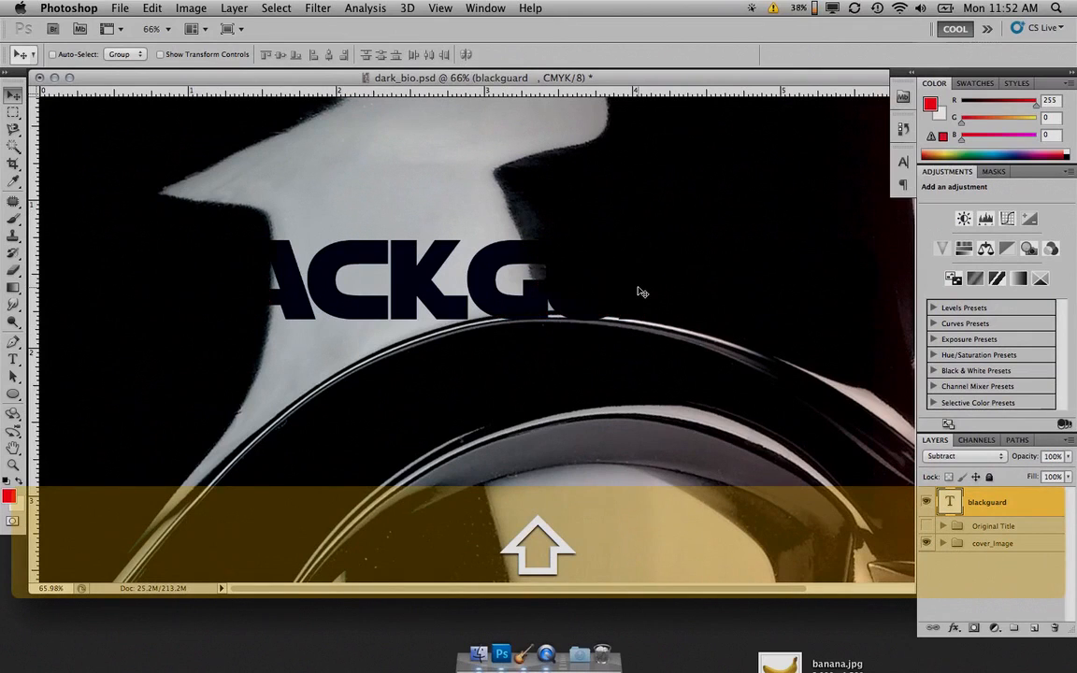
key("shift+plus")
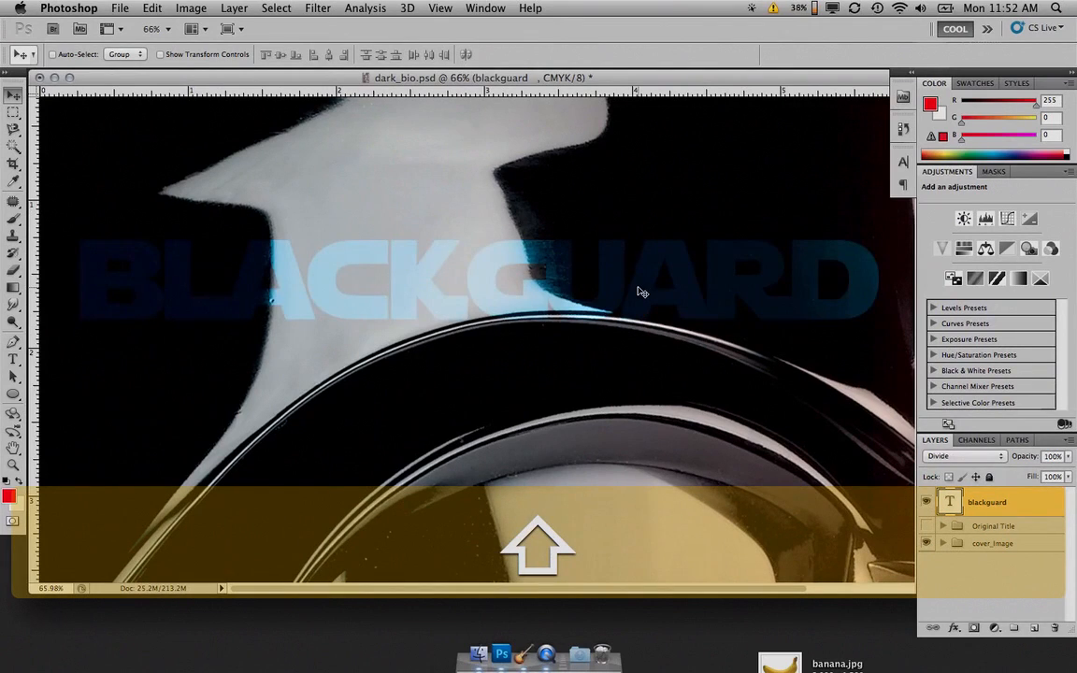
key("shift+plus")
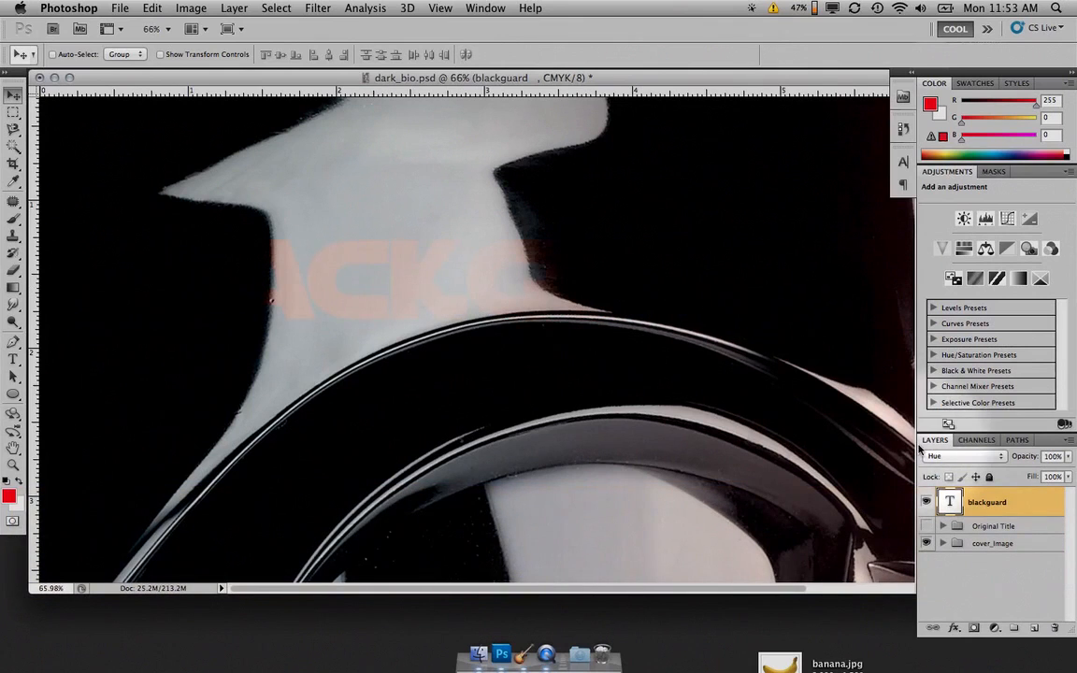
Cycle the blackguard layer's blend mode from Saturation through Luminosity, and reset it to Normal.
left_click(976, 455)
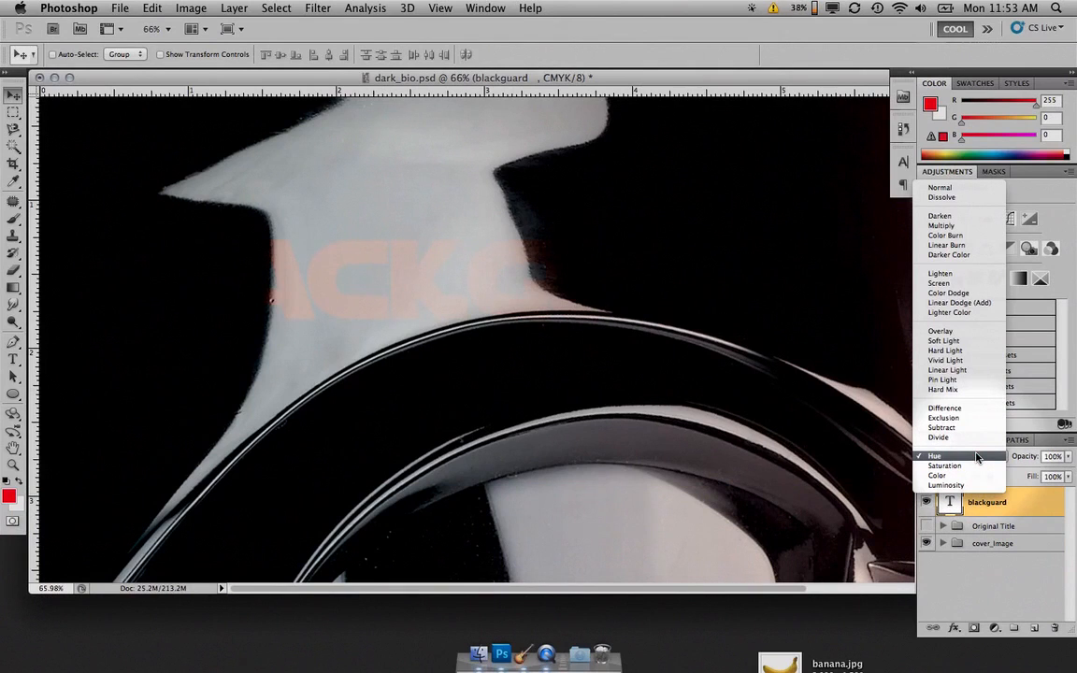
key("shift+c")
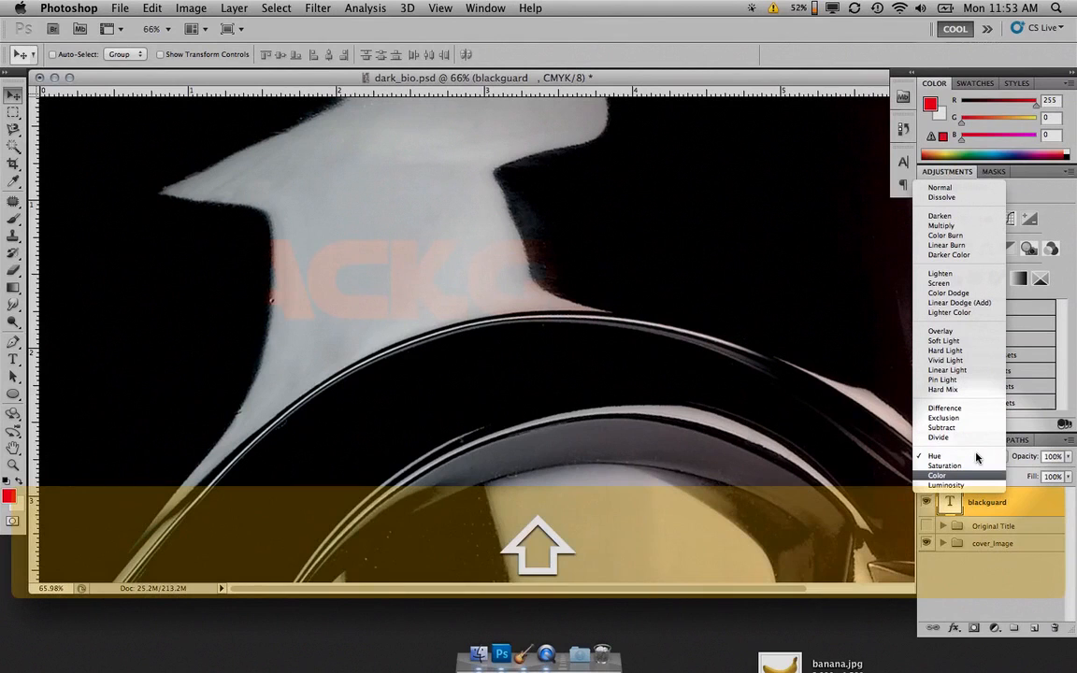
left_click(962, 465)
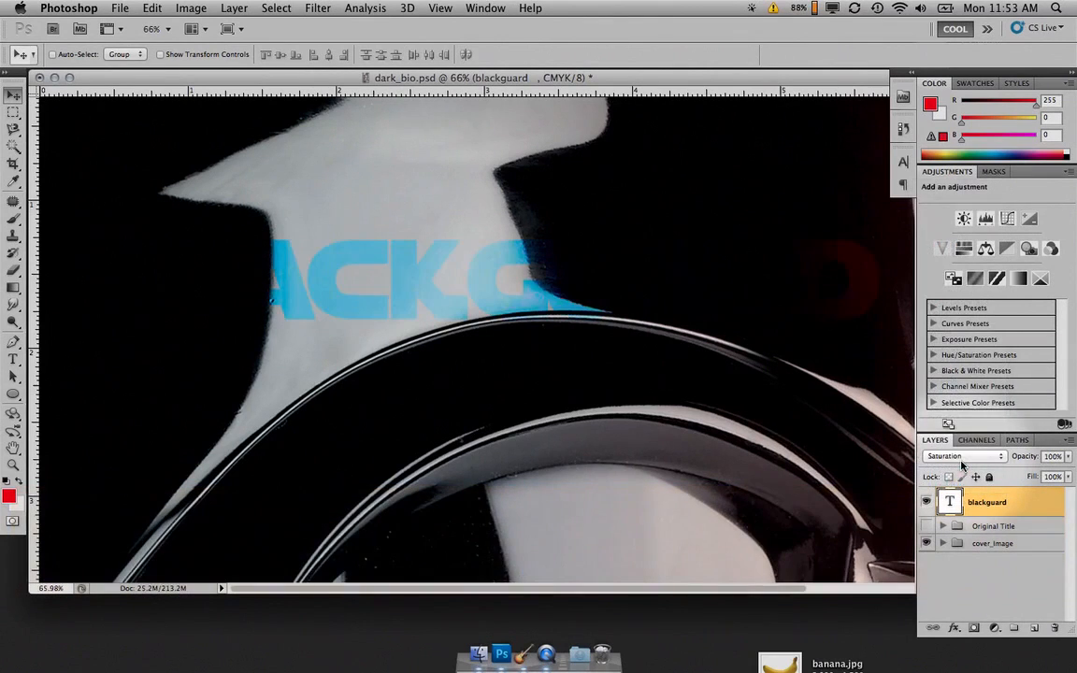
key("shift+plus")
key("shift+plus")
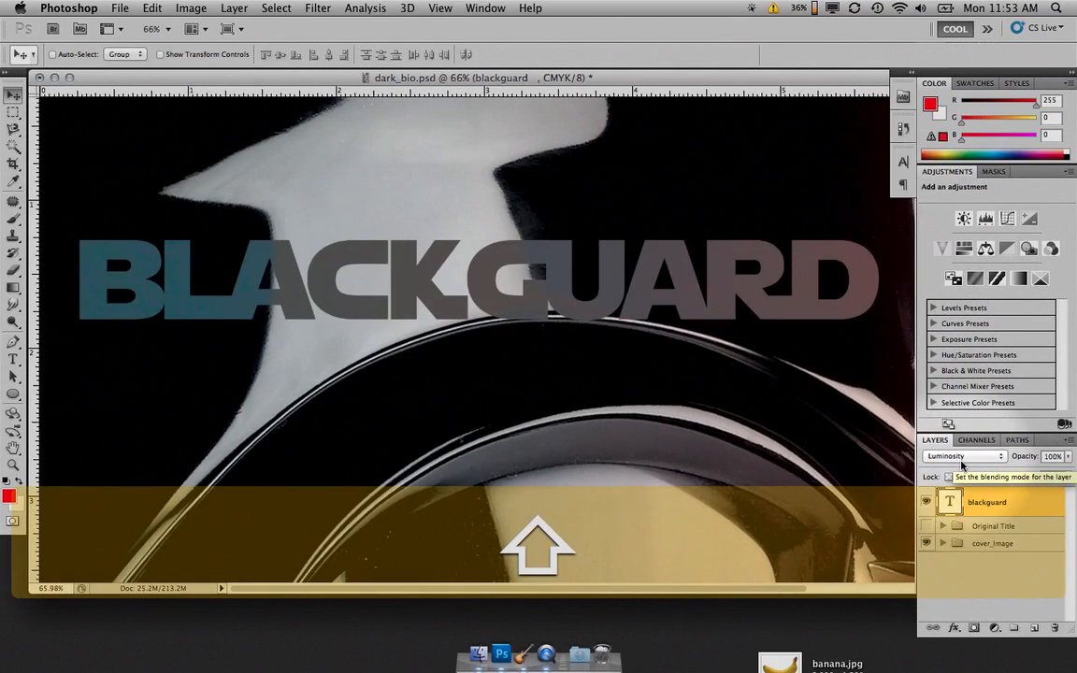
key("shift+alt+n")
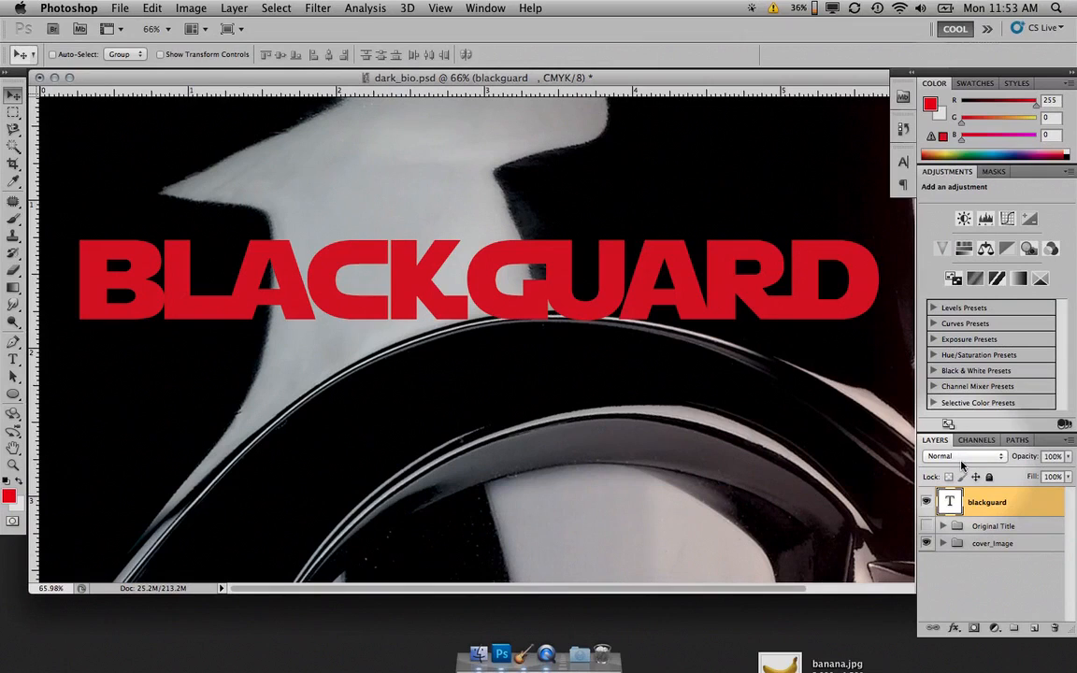
left_click(13, 360)
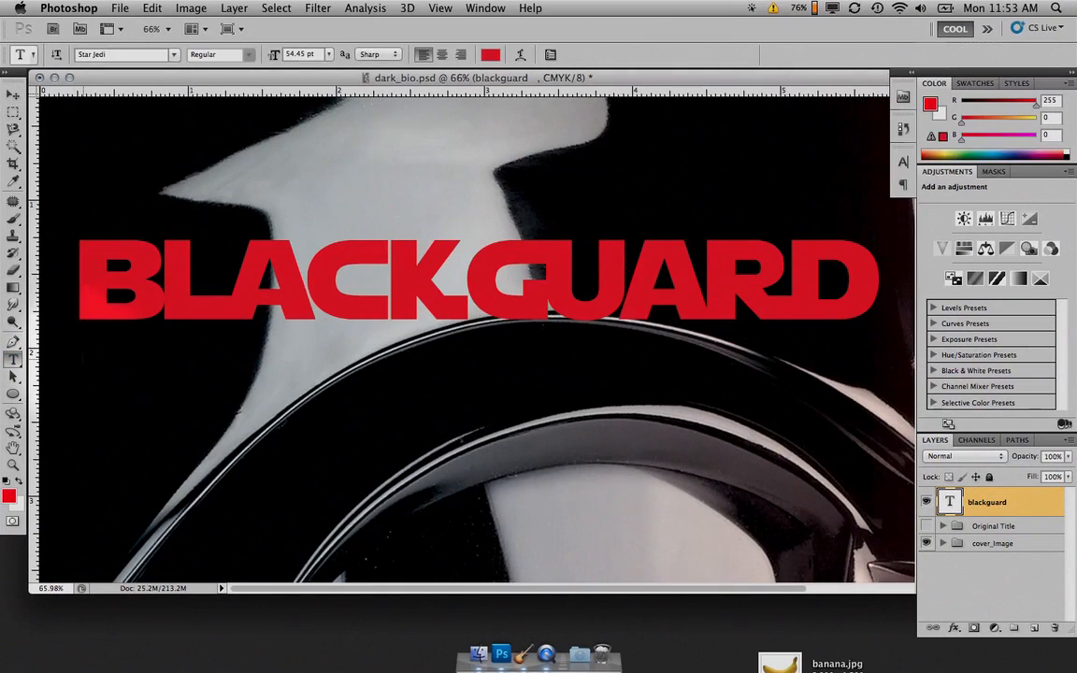
left_click(82, 359)
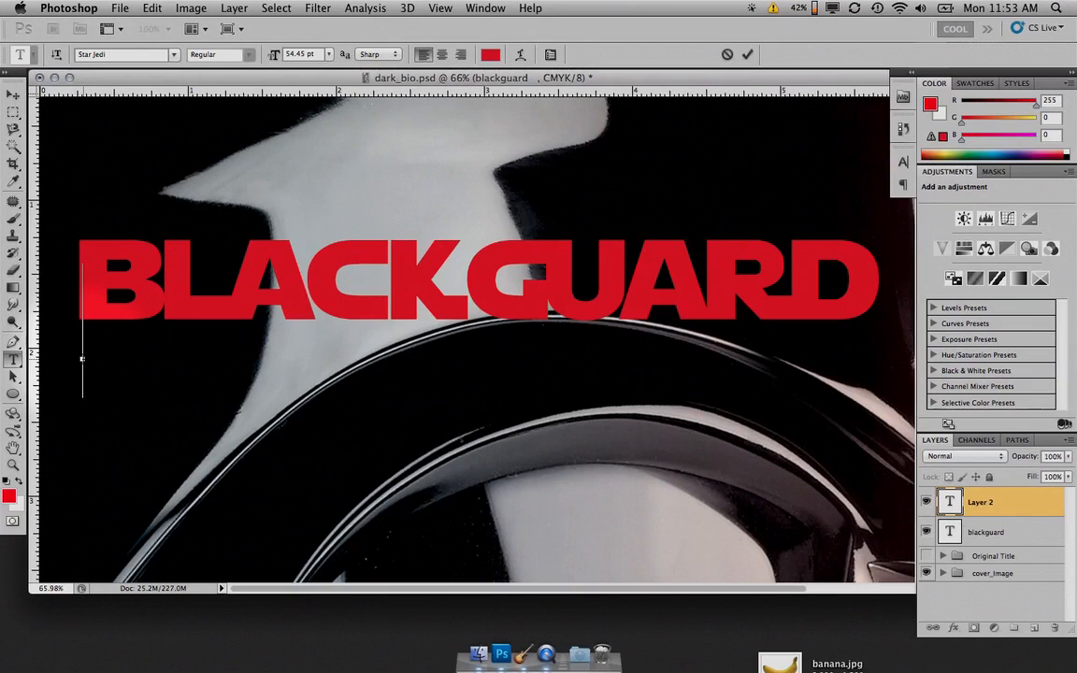
key("Return")
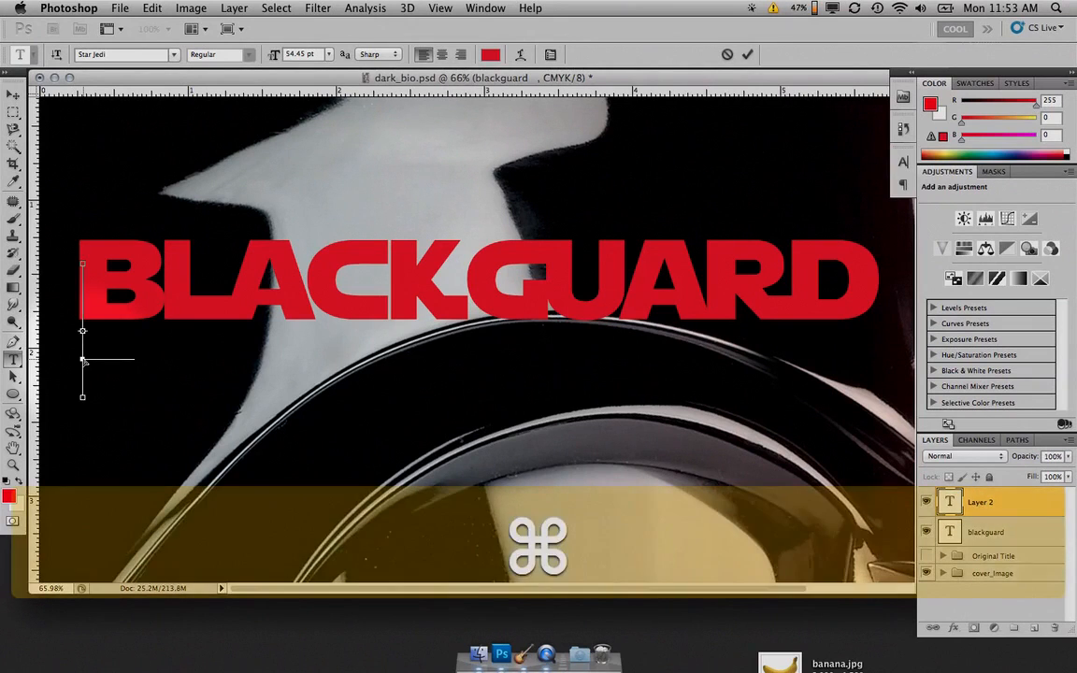
key("super+z")
key("Escape")
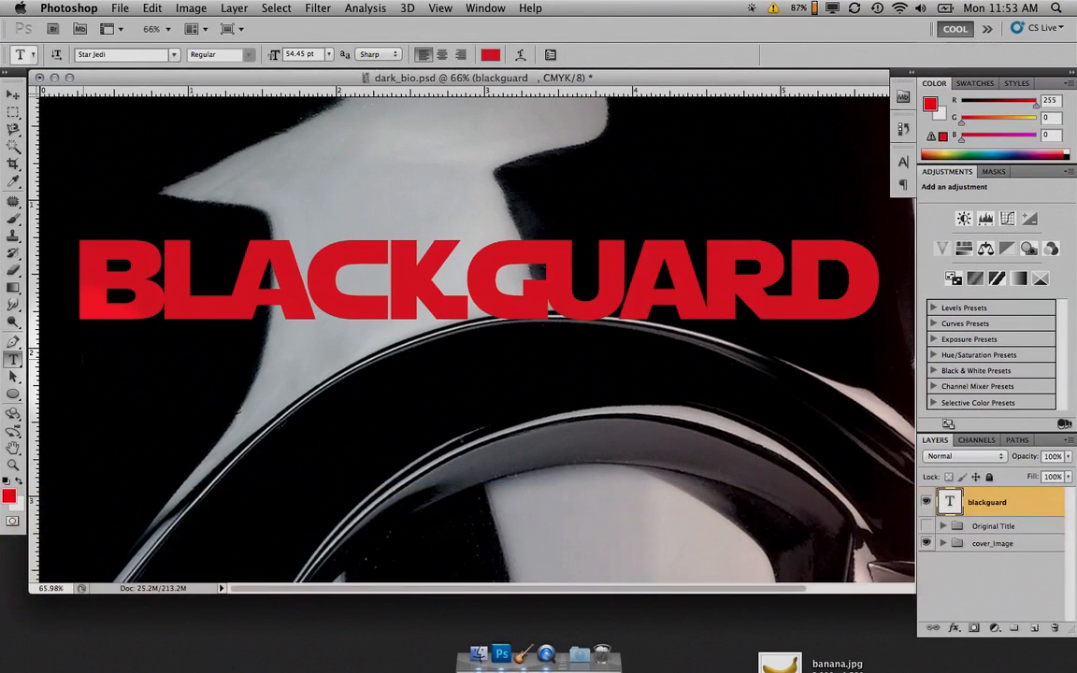
Try the Bank Gothic font on the blackguard text layer, and undo the font change.
key("Return")
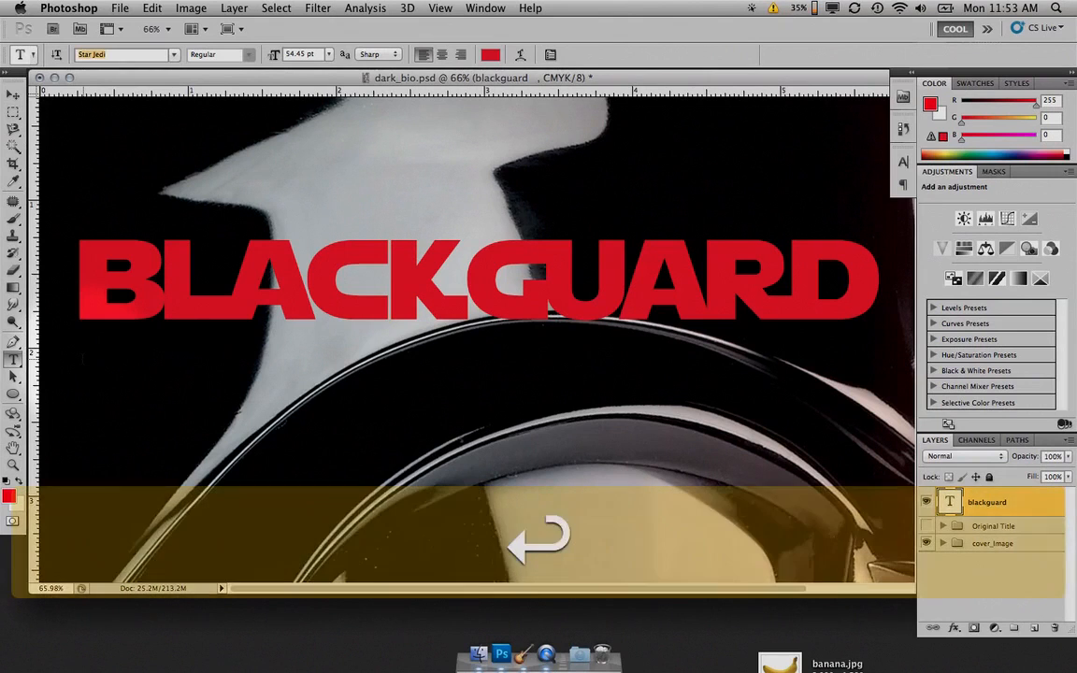
type("bank Gothic")
key("Return")
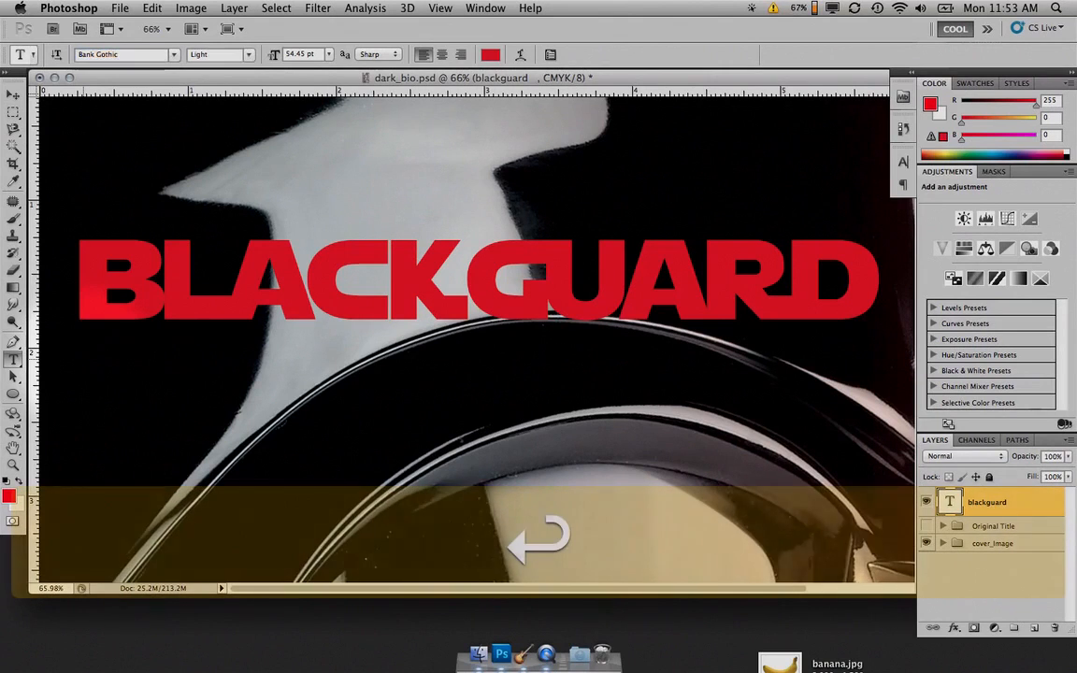
key("super+z")
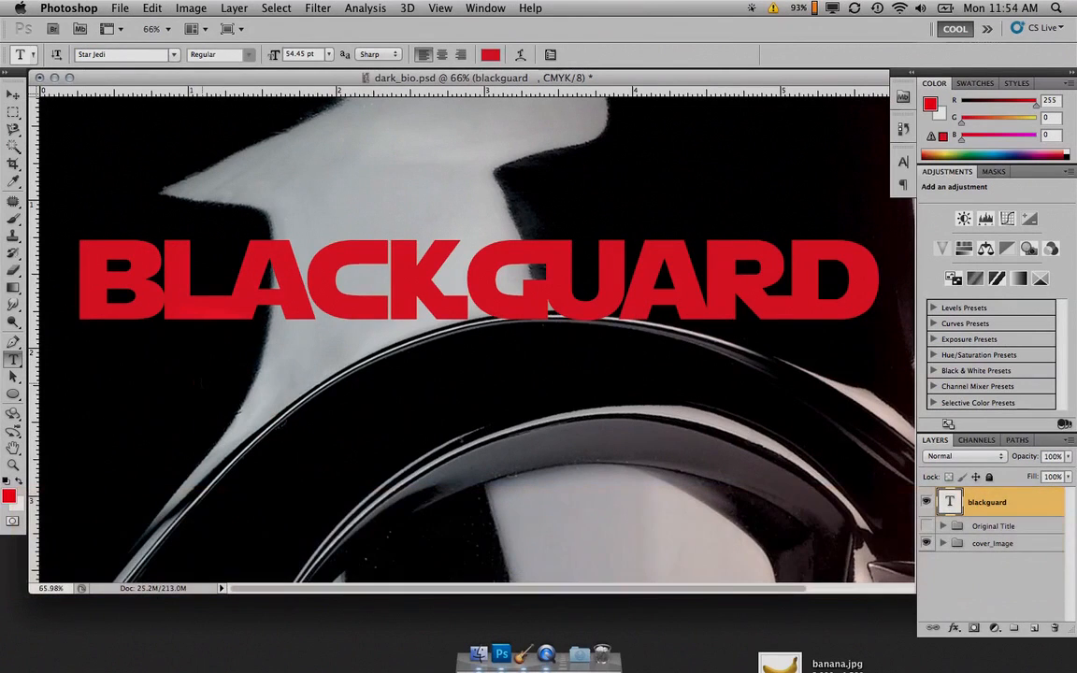
Add a new text layer below the BLACKGUARD title reading "The exultant story of Anakin Skywalker" and commit it.
left_click(198, 380)
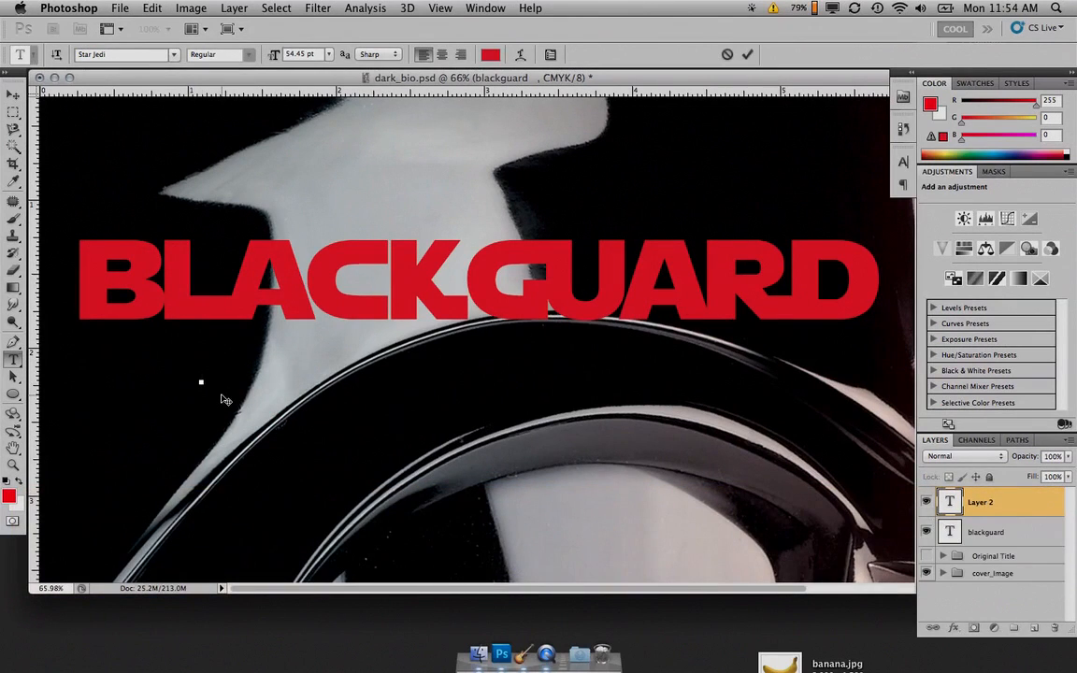
key("shift")
type("T")
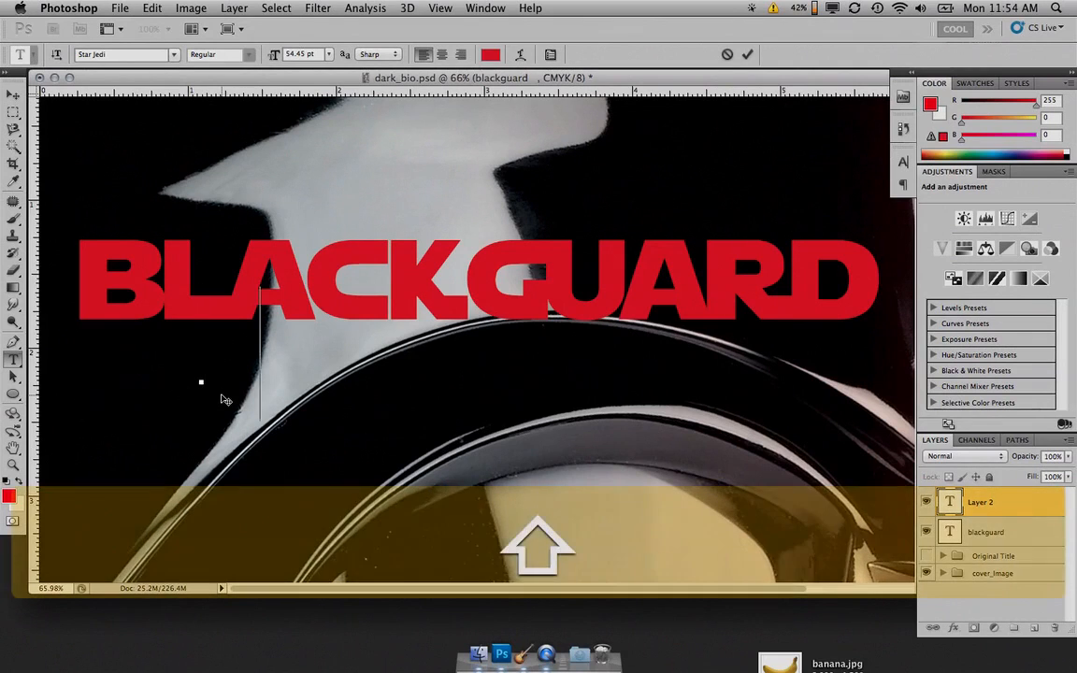
type("HE EX")
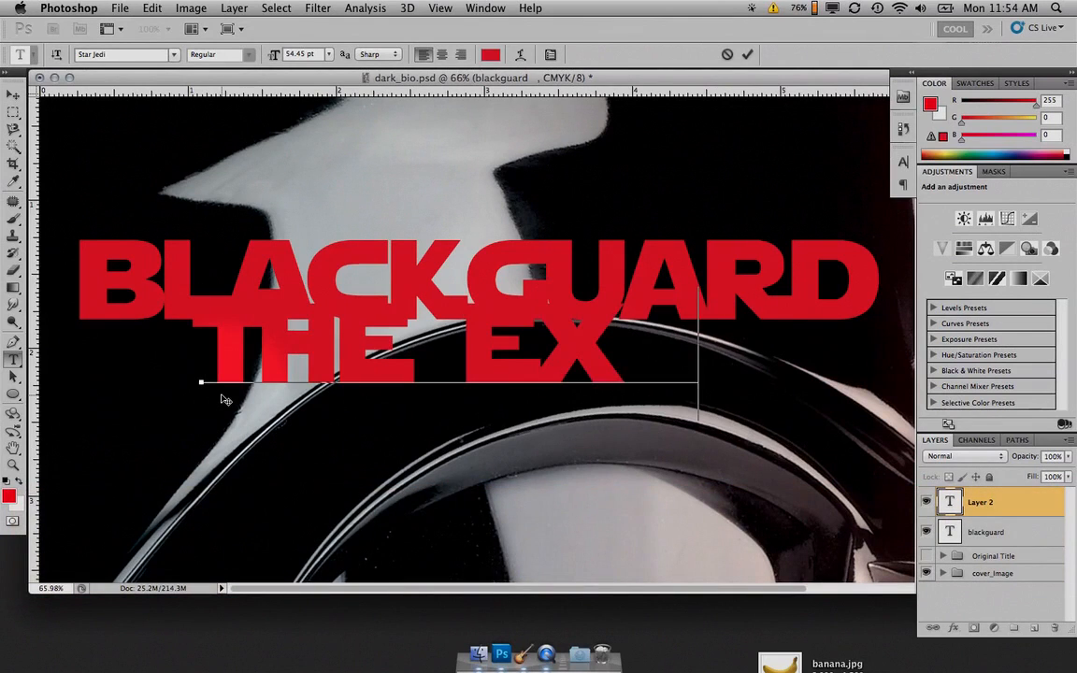
type("C")
key("BackSpace")
type("UL")
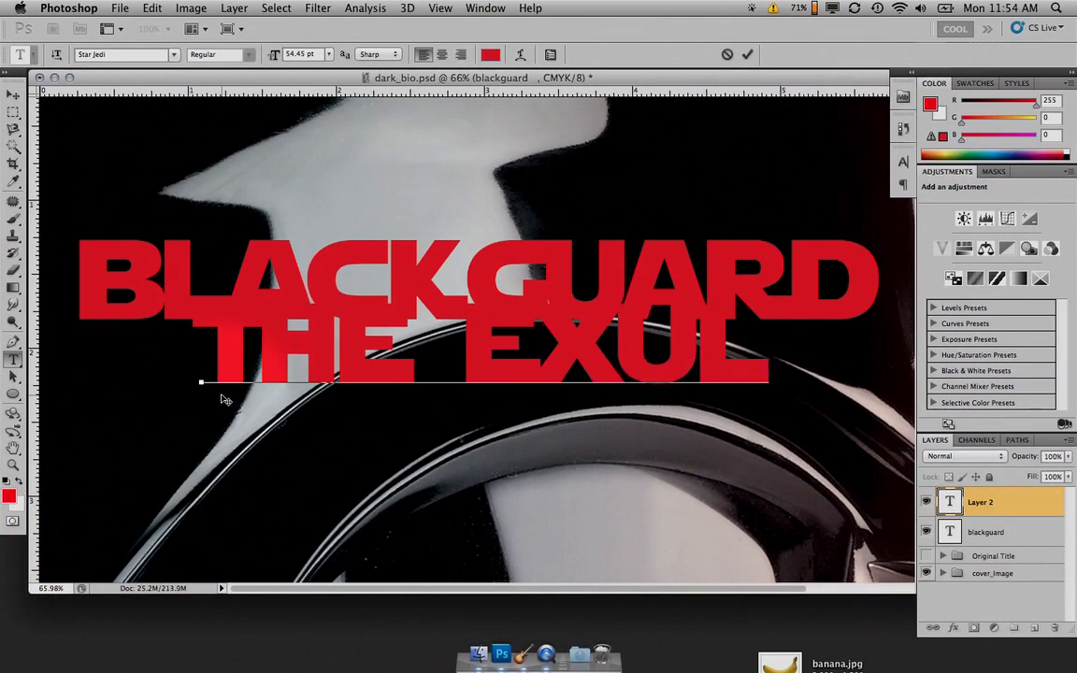
type("TA")
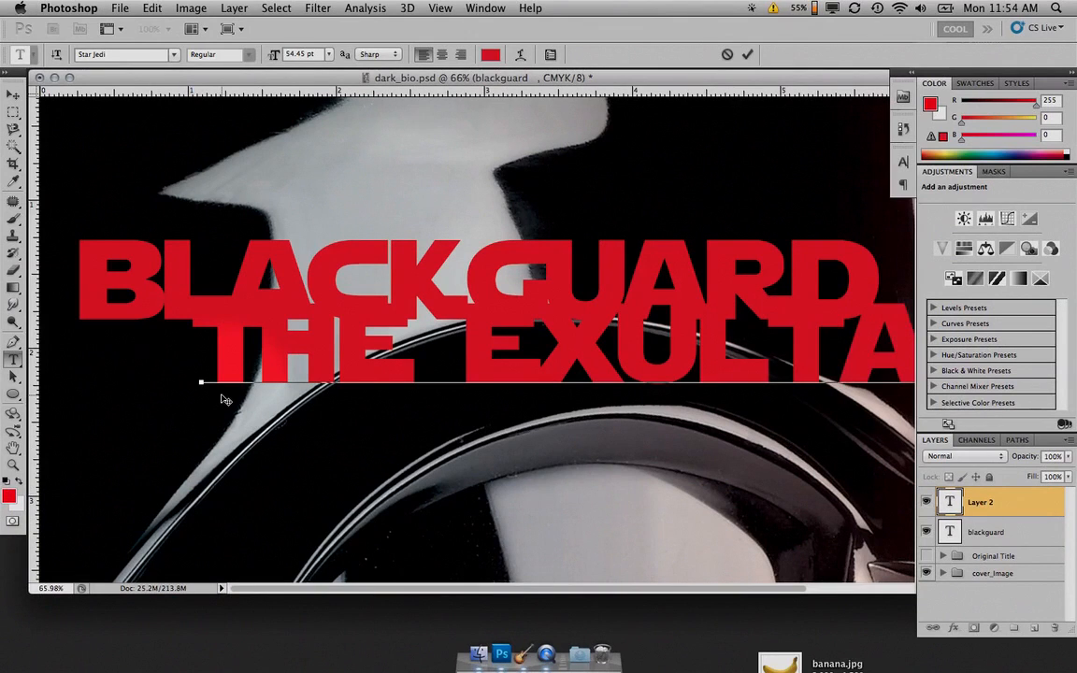
key("shift")
key("shift")
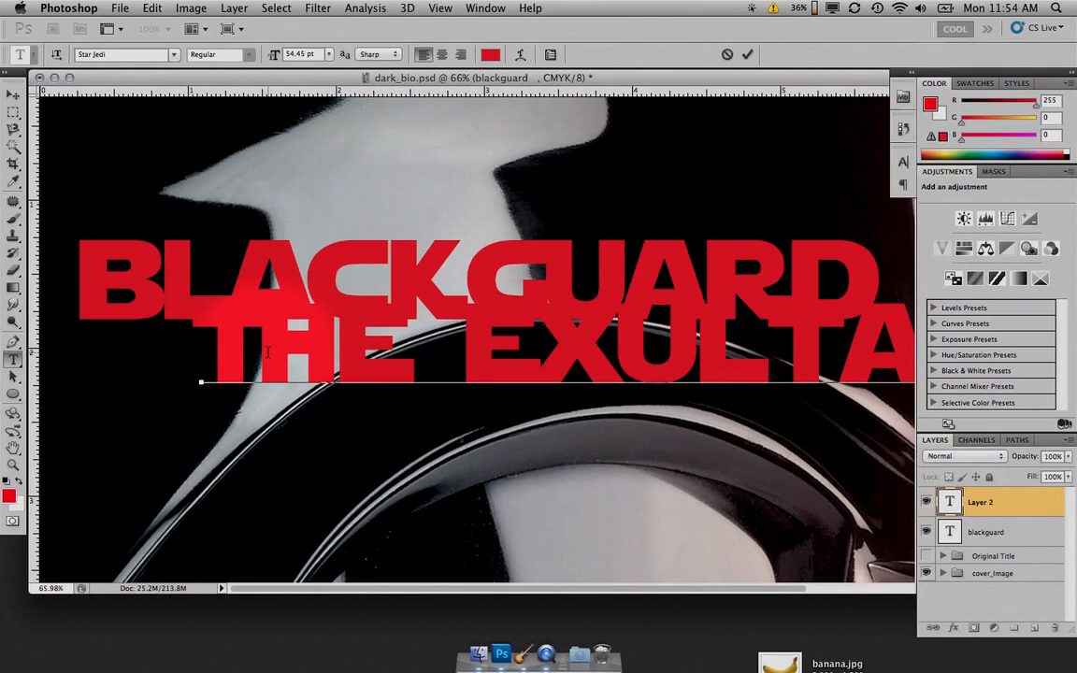
key("super+Return")
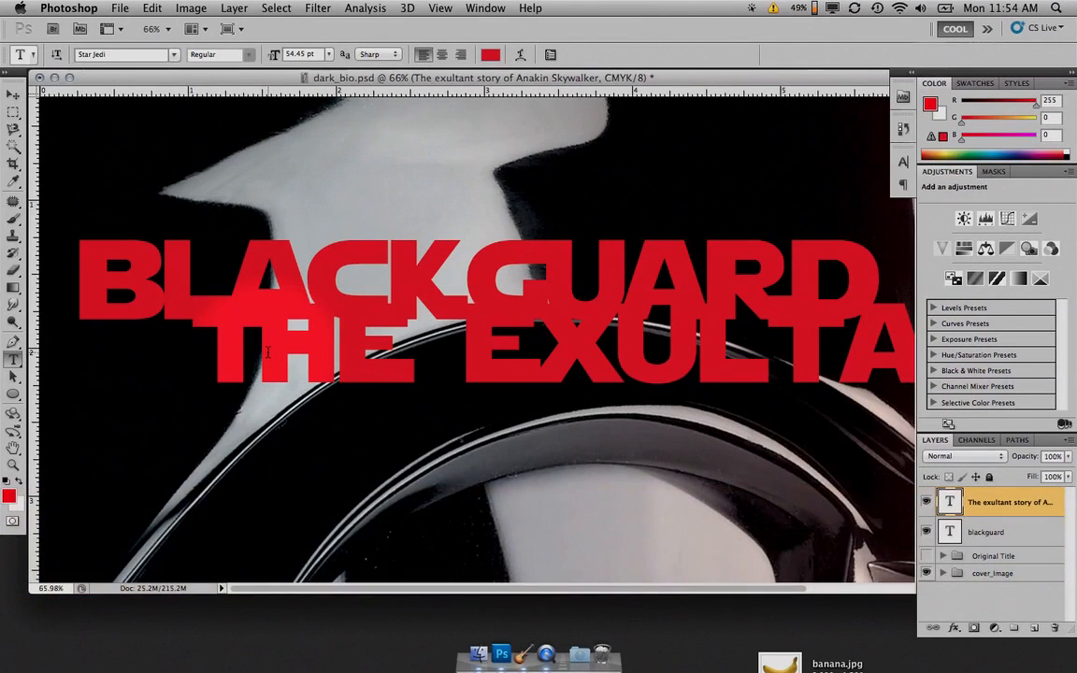
Set the font of the "The exultant story of Anakin Skywalker" text layer to Bank Gothic Light.
key("Return")
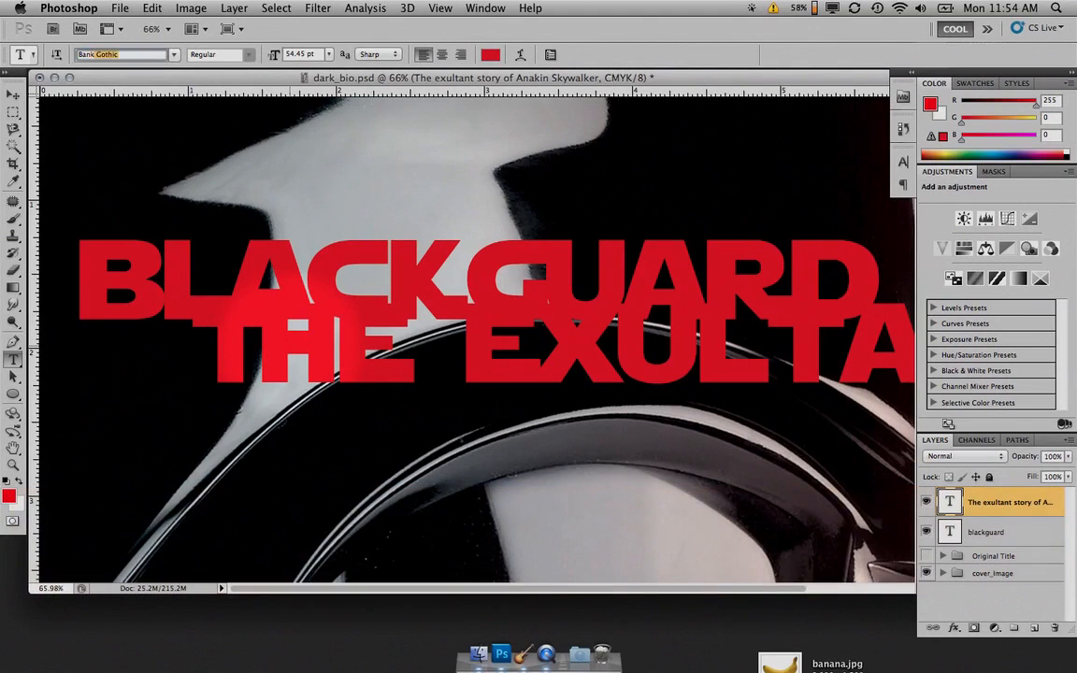
key("Return")
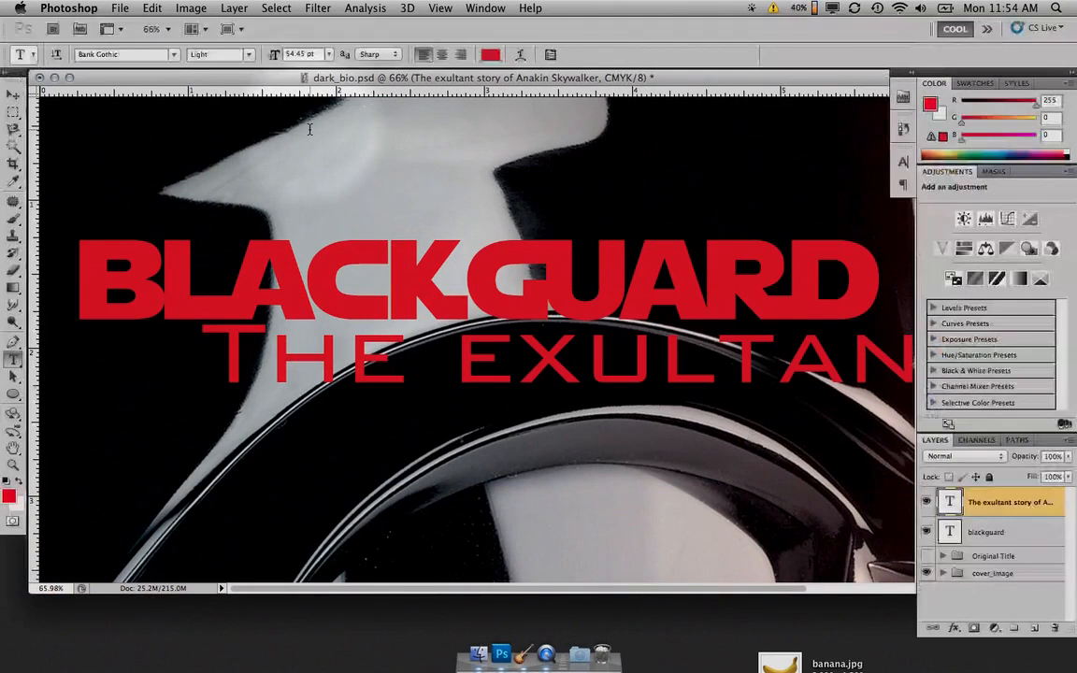
key("super+Return")
key("super+Return")
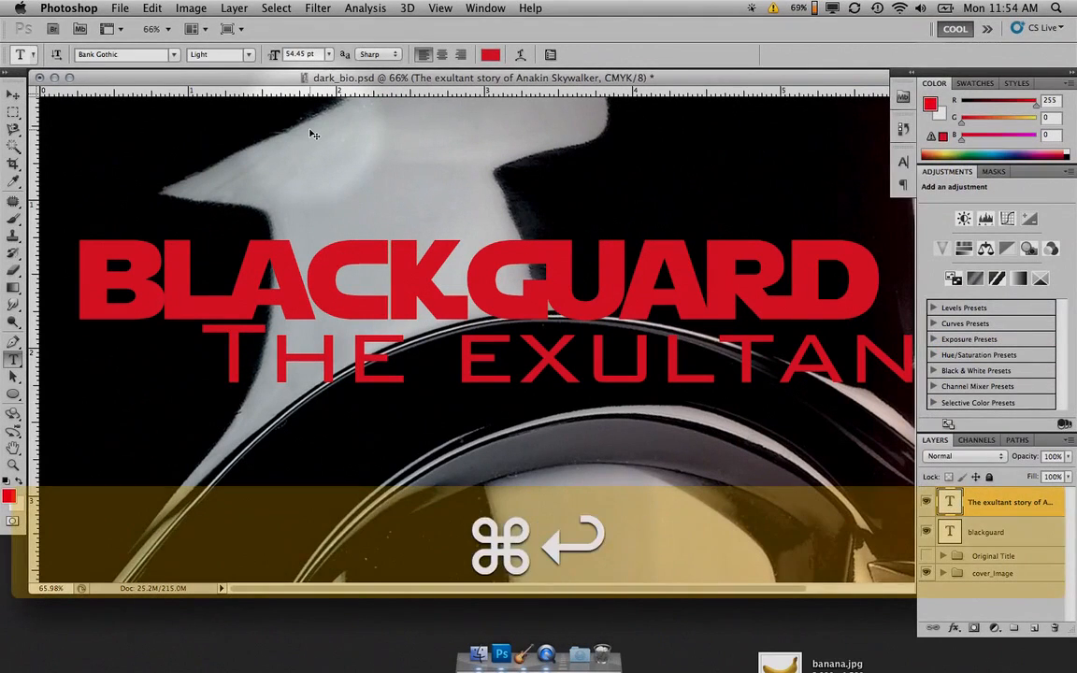
key("super+Return")
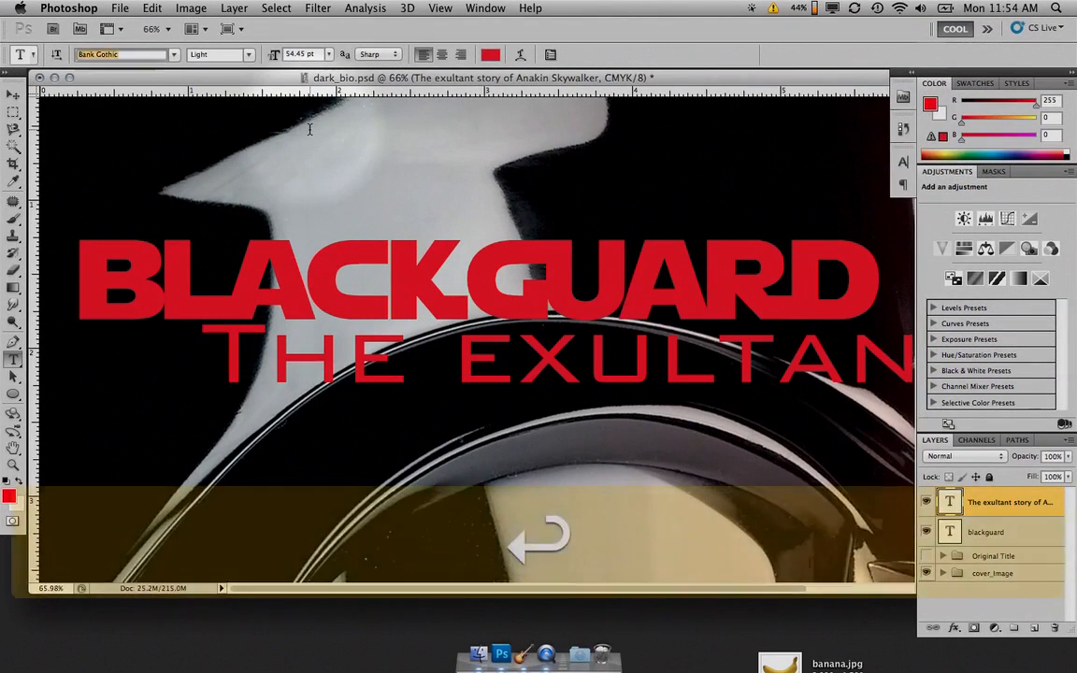
Set the font size of the "The exultant story of Anakin Skywalker" text layer to 12 pt.
key("Tab")
key("Tab")
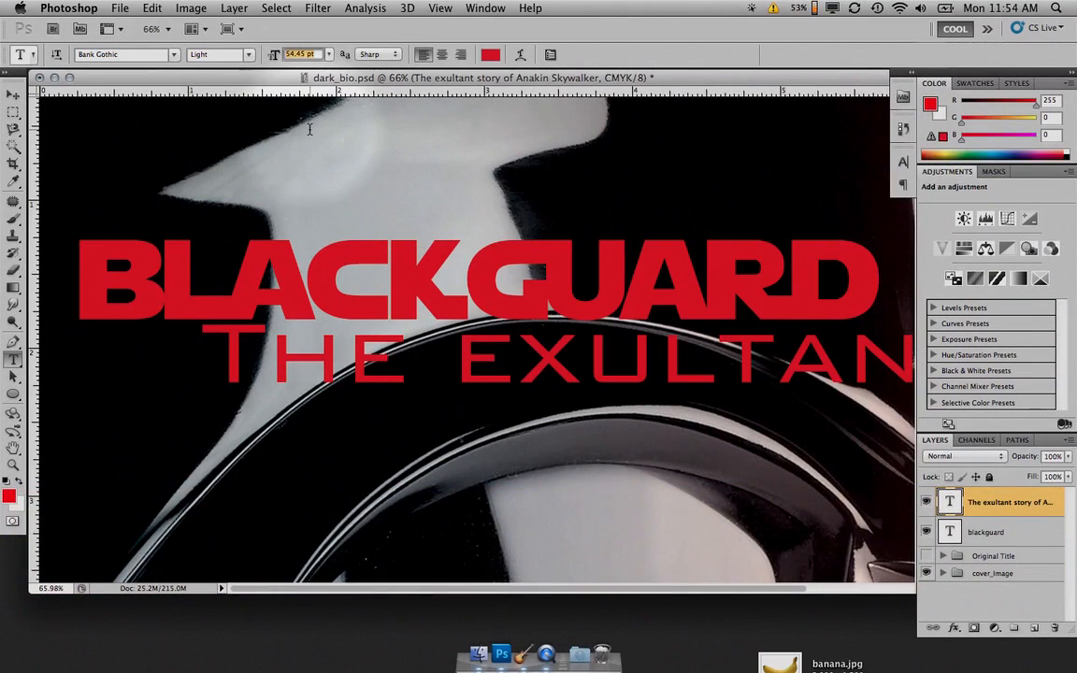
type("12")
key("Return")
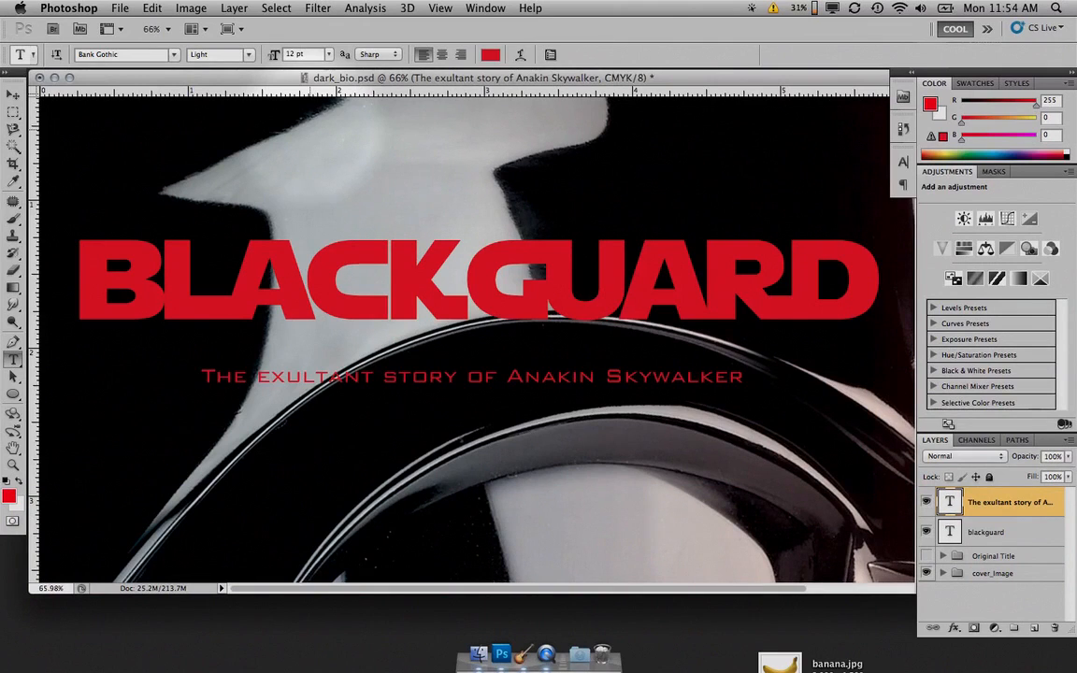
Place a vertical guide along the left edge of the B in the BLACKGUARD title, with the rulers shown.
key("super+space")
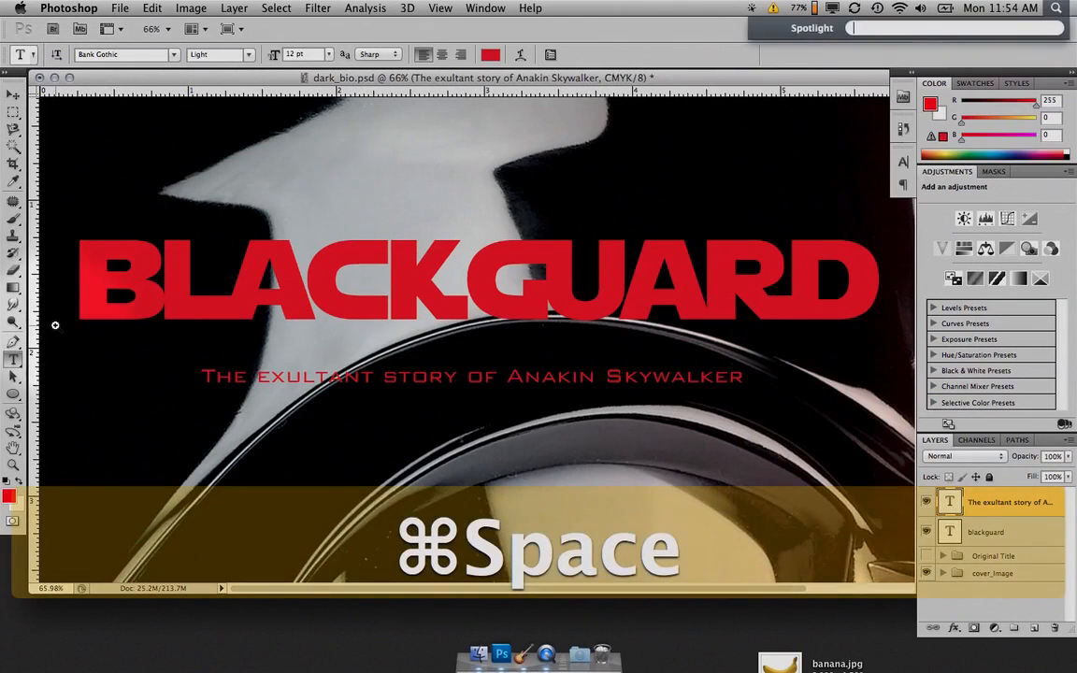
left_click_drag(53, 320, 165, 319)
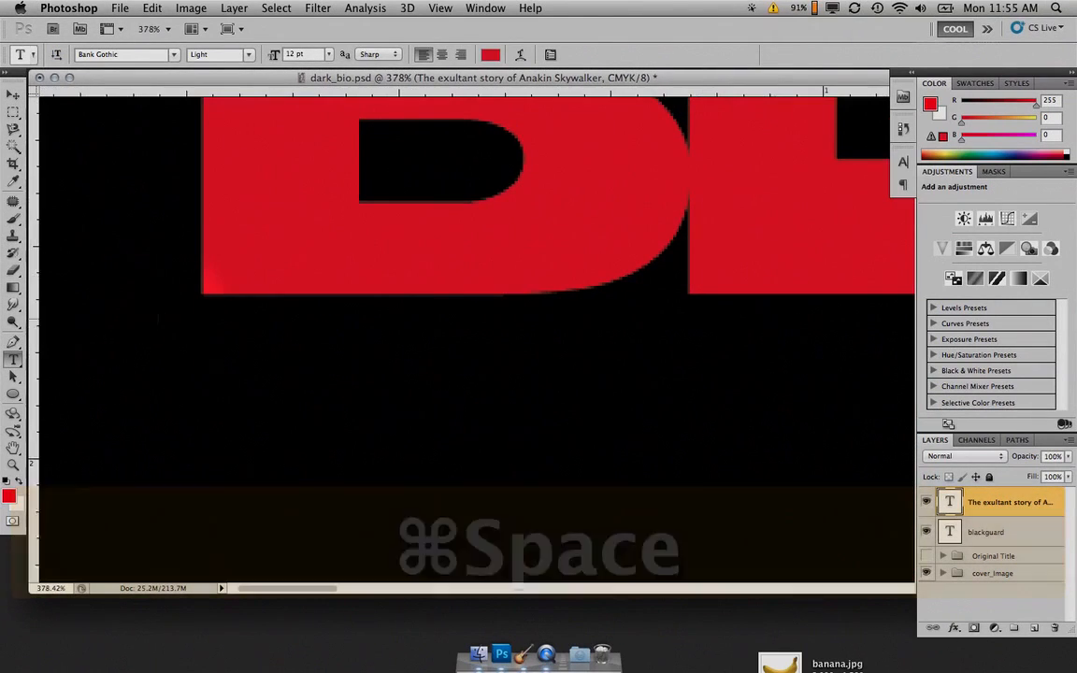
key("super+r")
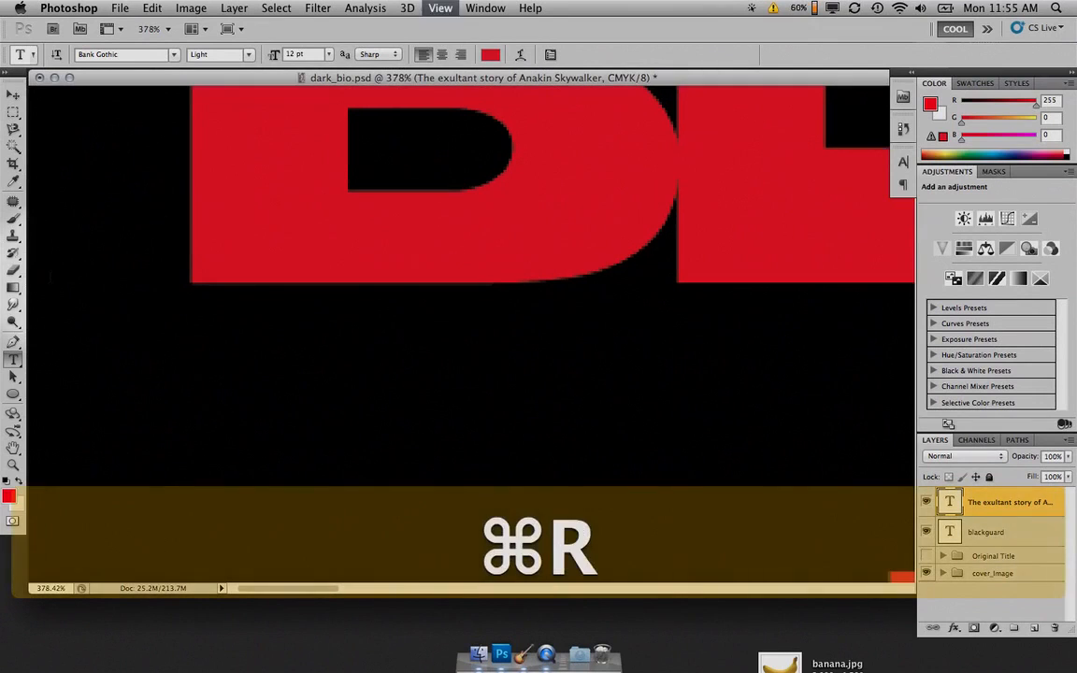
left_click(479, 7)
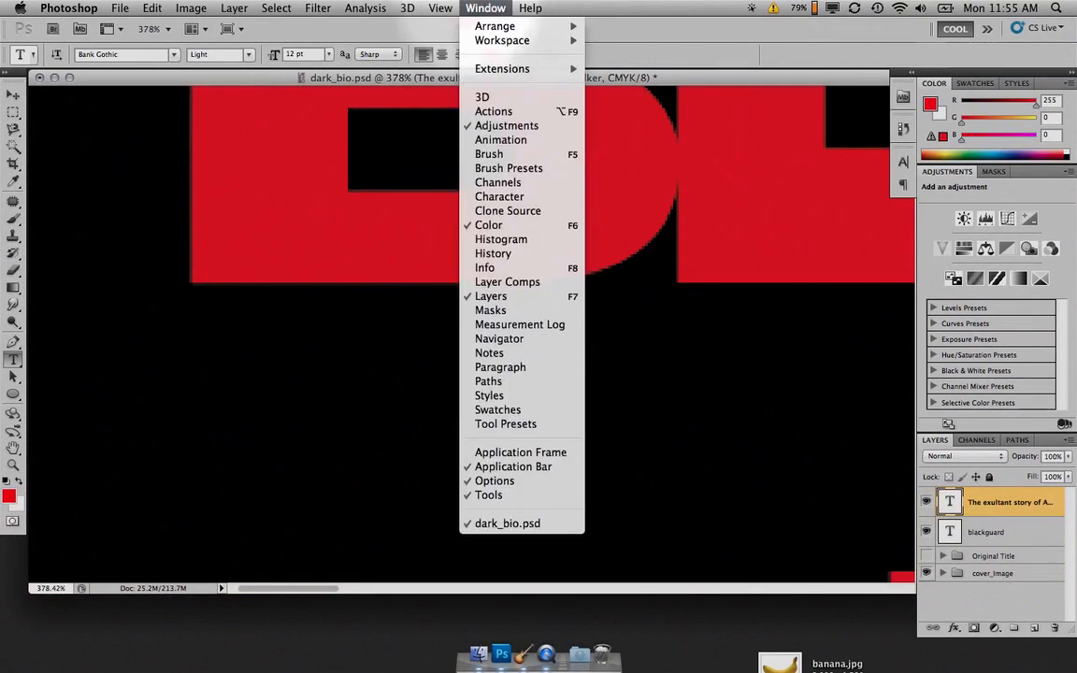
mouse_move(440, 8)
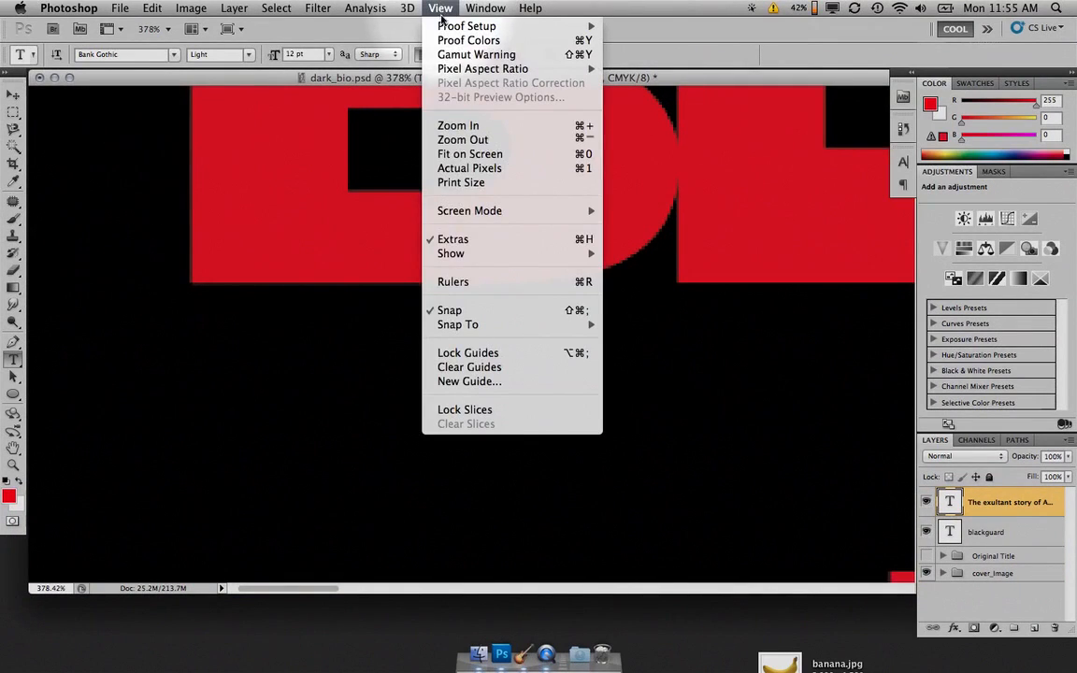
left_click(482, 282)
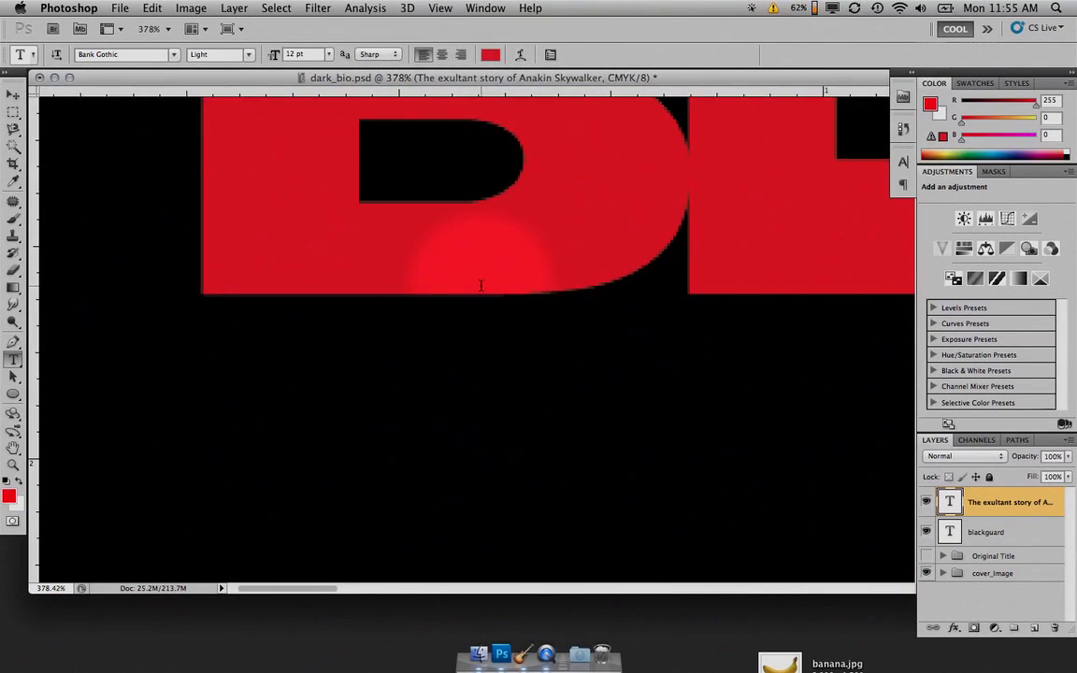
scroll(384, 187, "up", 5)
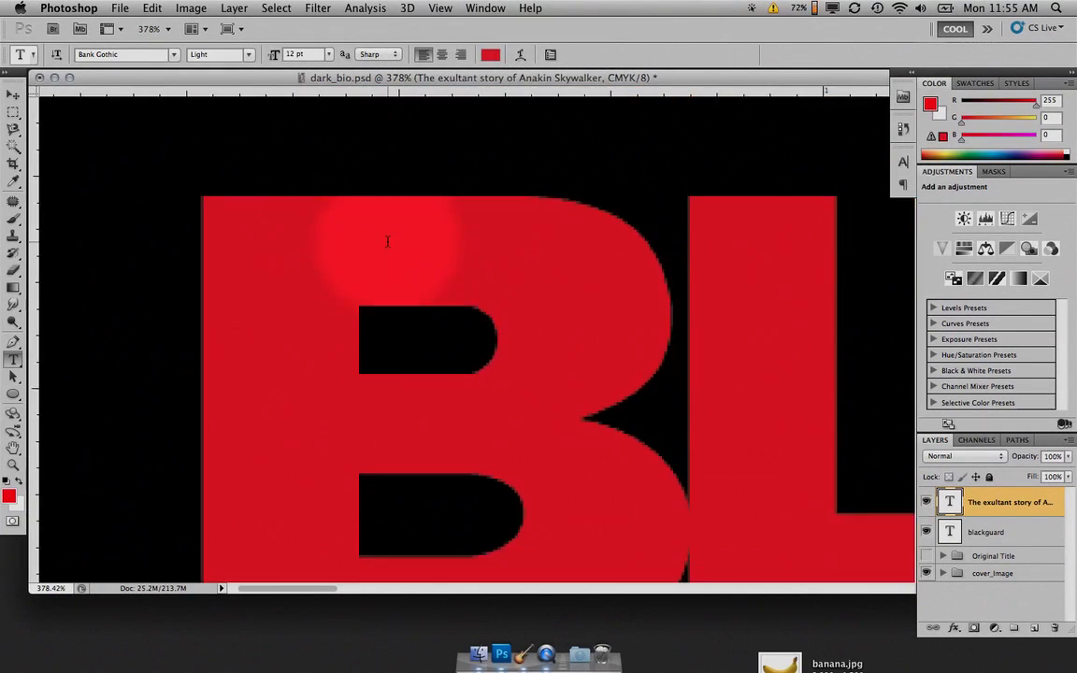
left_click_drag(33, 271, 201, 281)
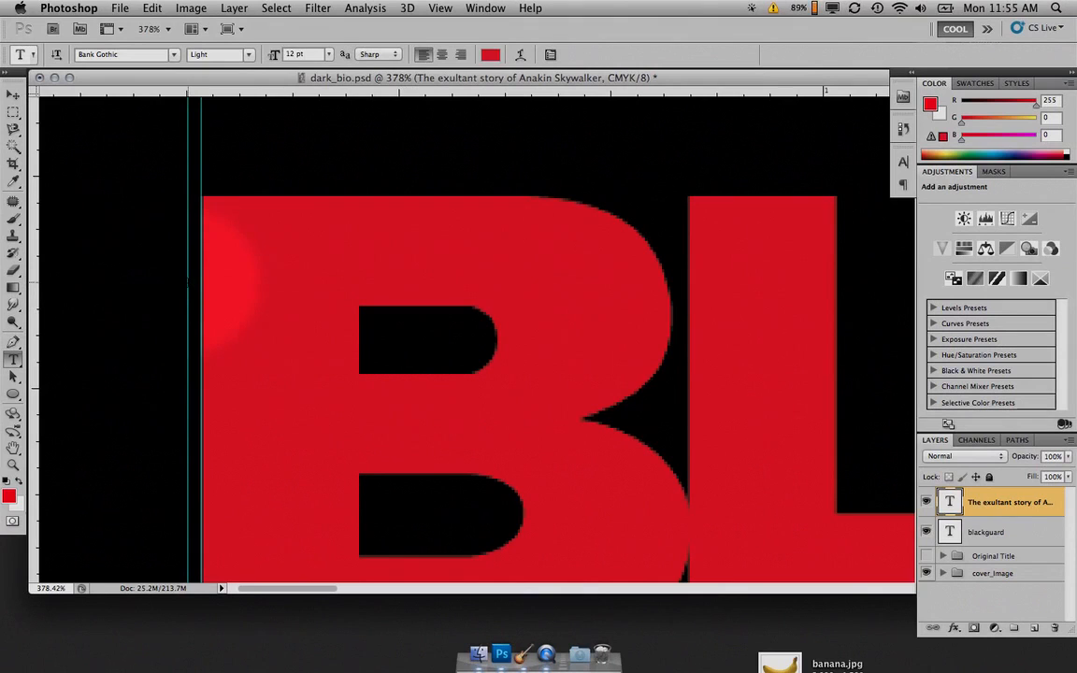
Try to move the vertical guide beside the B of the title, and look for the guide commands with the whole cover in view.
left_click(186, 282)
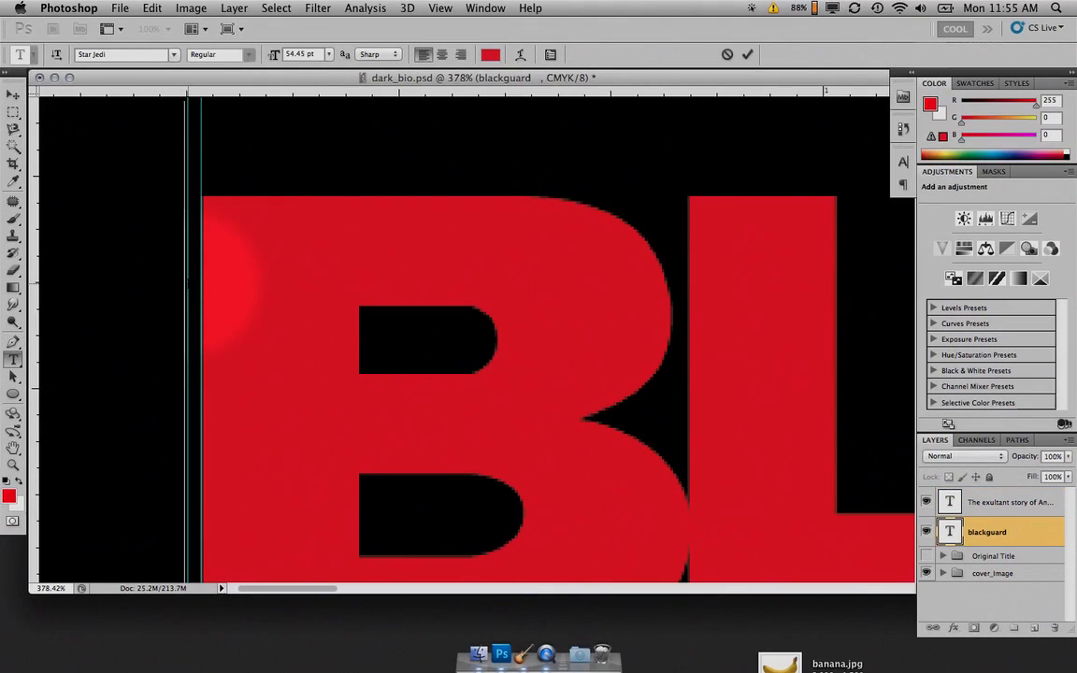
scroll(165, 293, "right", 10)
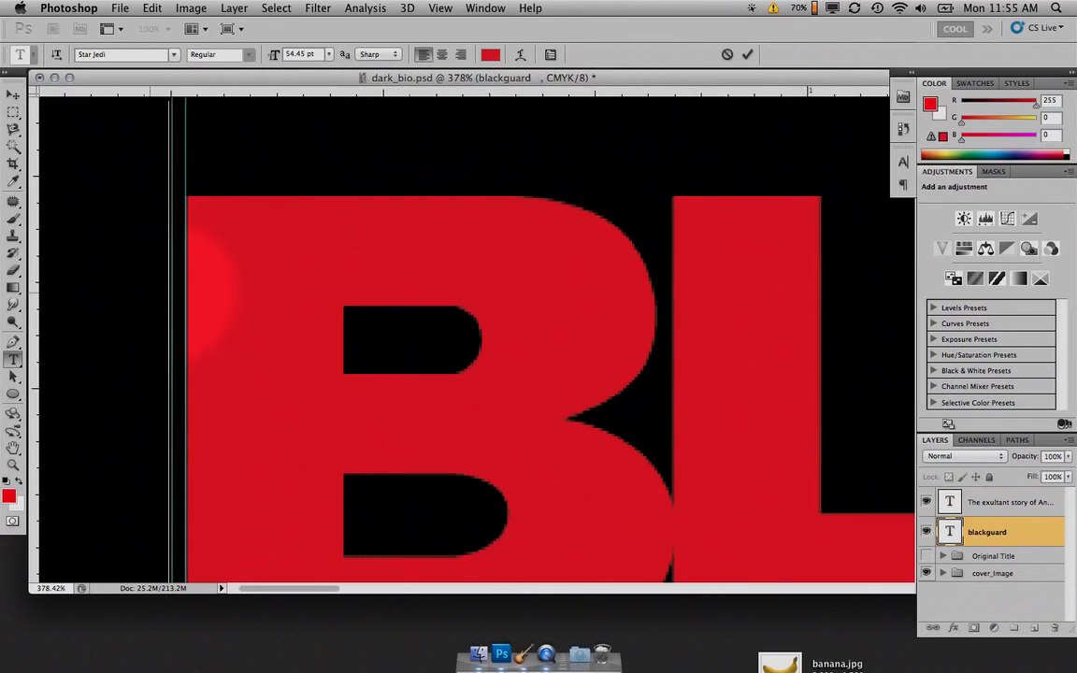
scroll(165, 293, "left", 10)
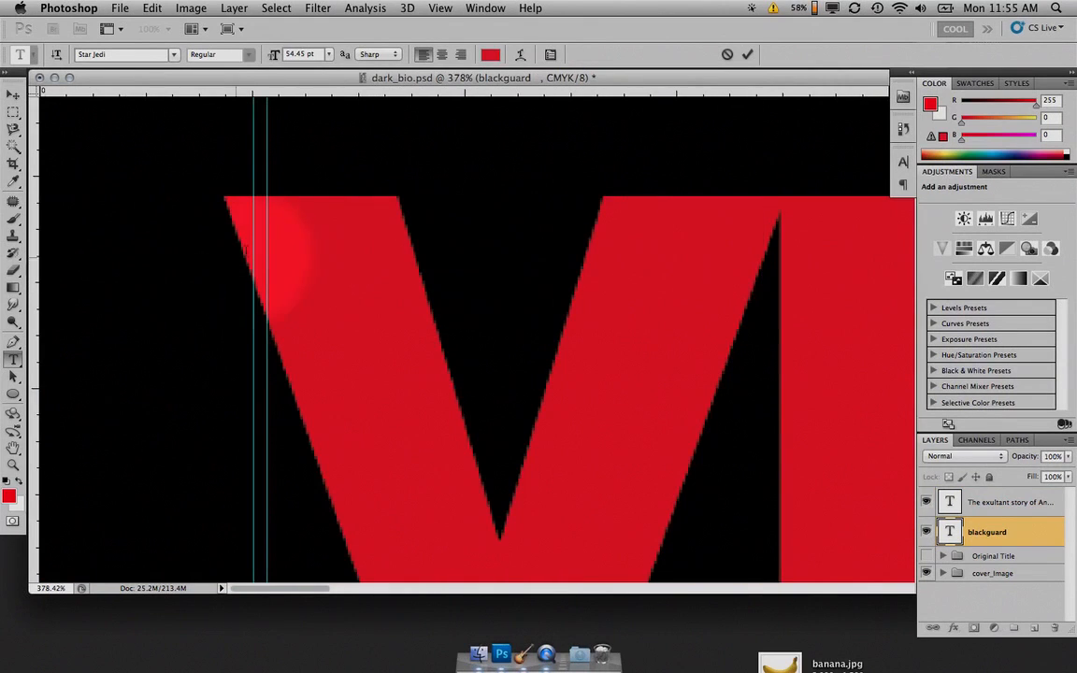
left_click(249, 242)
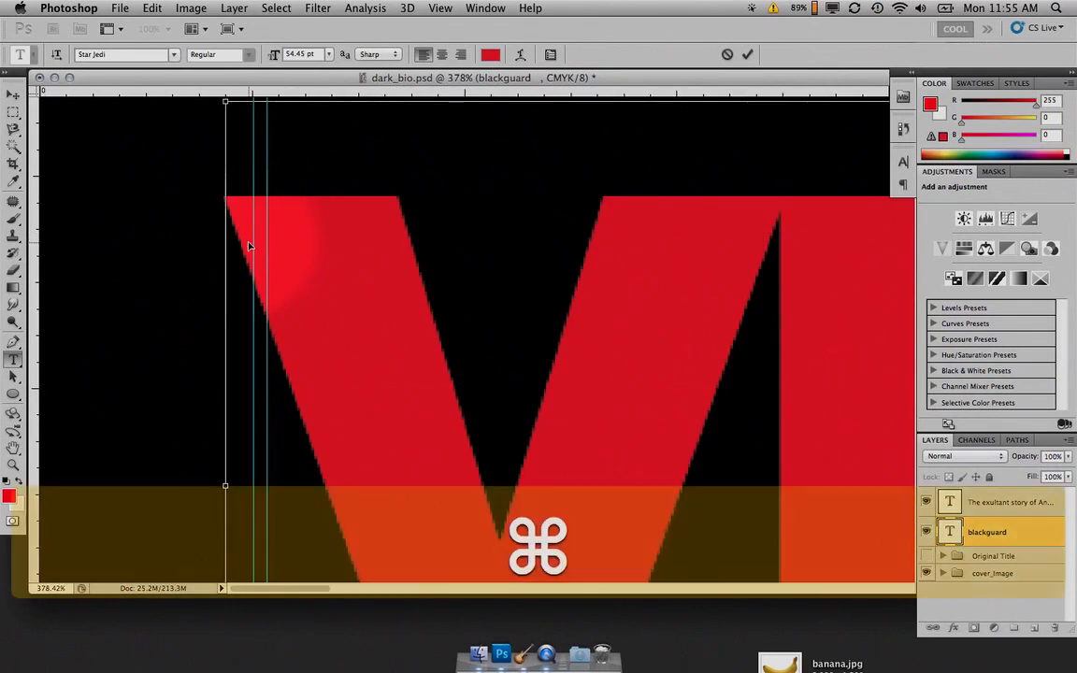
key("super+0")
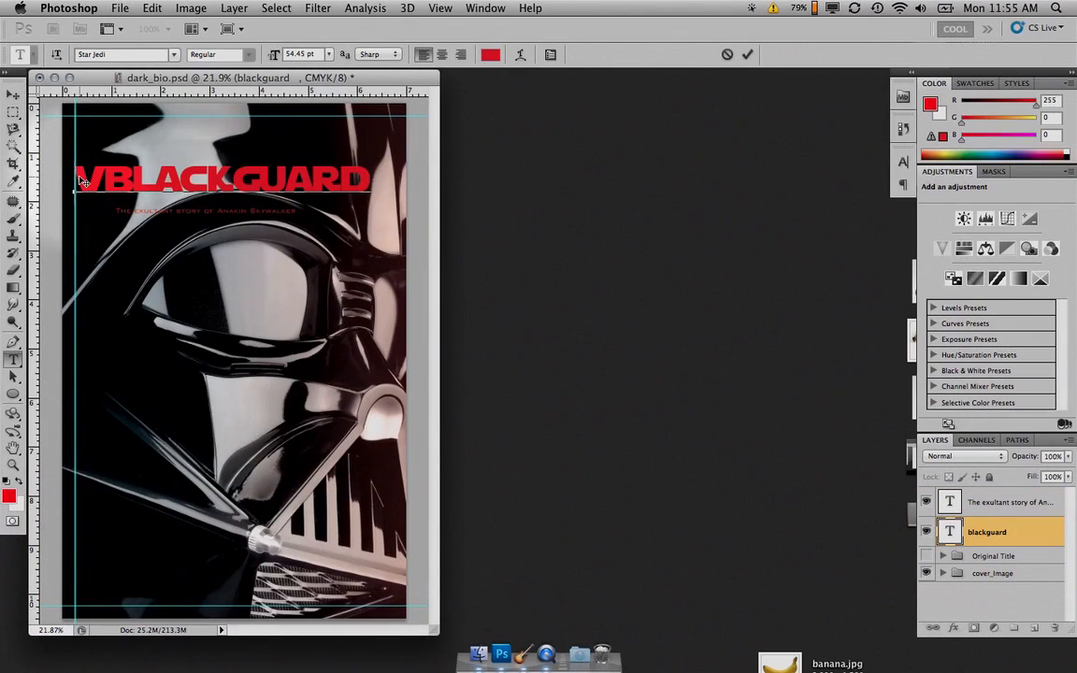
left_click(485, 7)
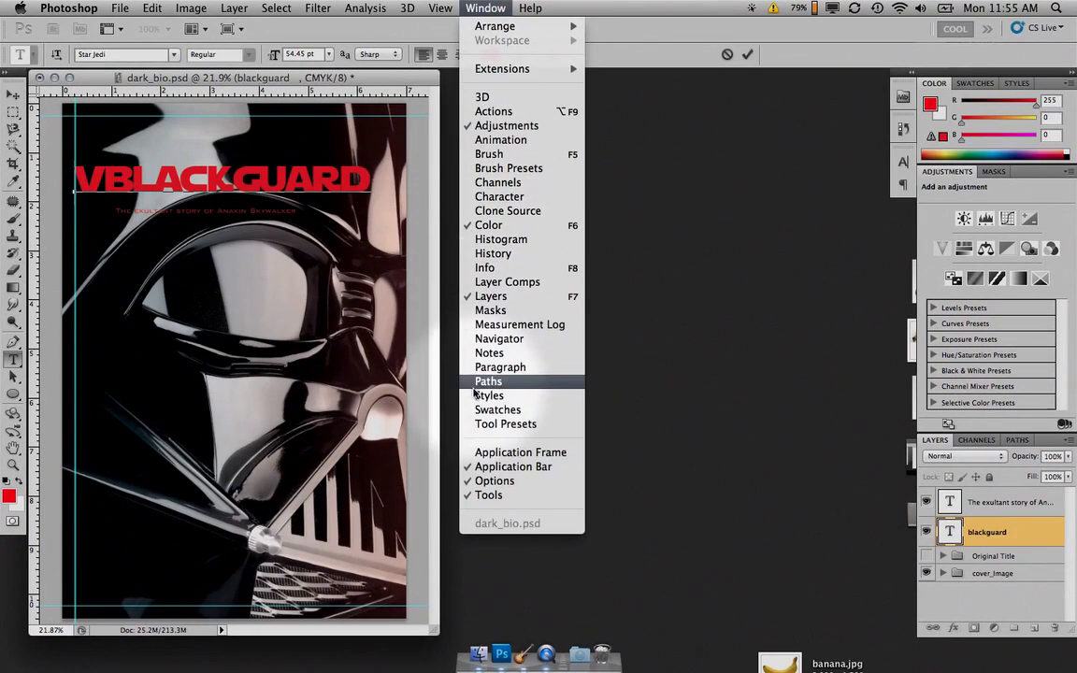
mouse_move(440, 8)
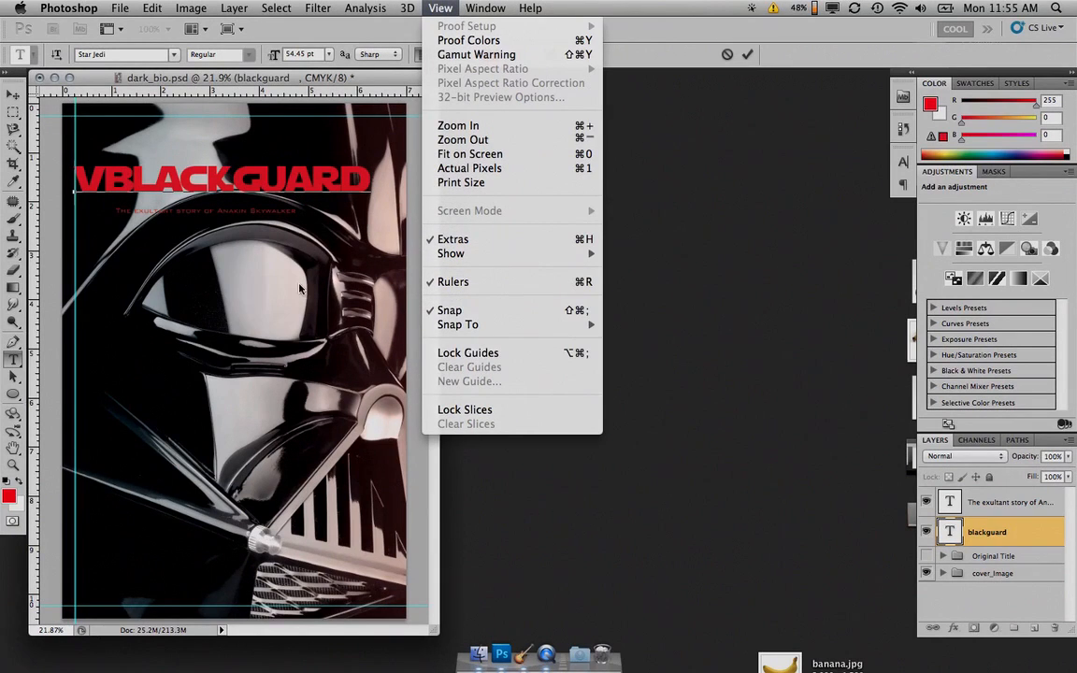
Leave text editing on the blackguard title by switching to the Move tool.
left_click(13, 94)
left_click(14, 95)
left_click(407, 8)
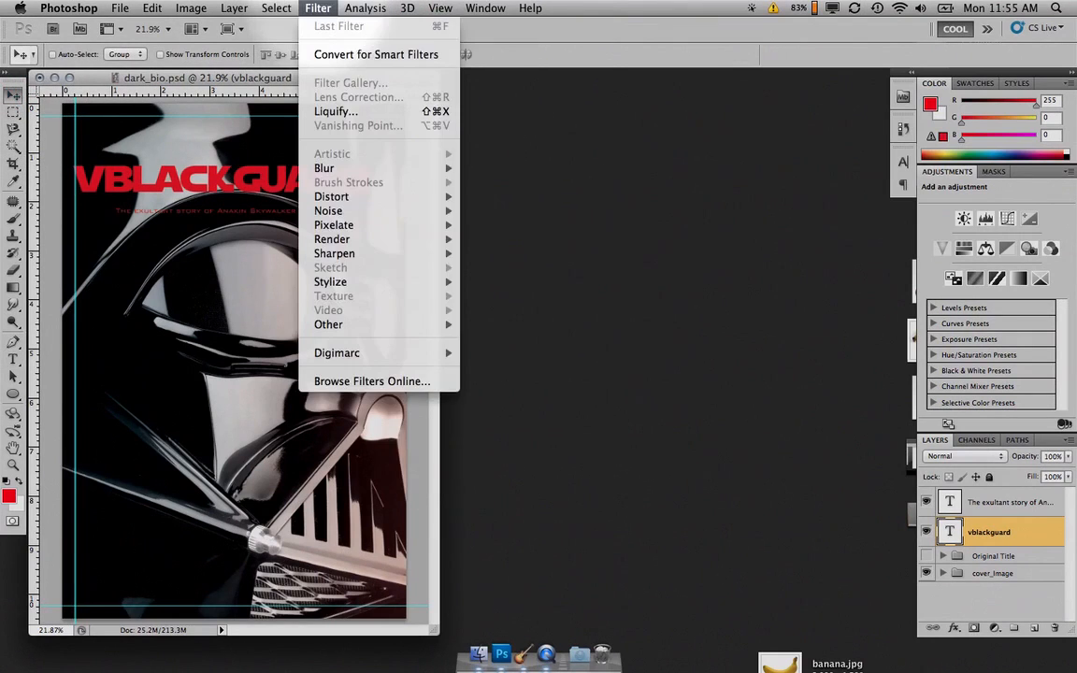
Clear all guides and delete the leading V from the cover title so it reads BLACKGUARD.
mouse_move(440, 7)
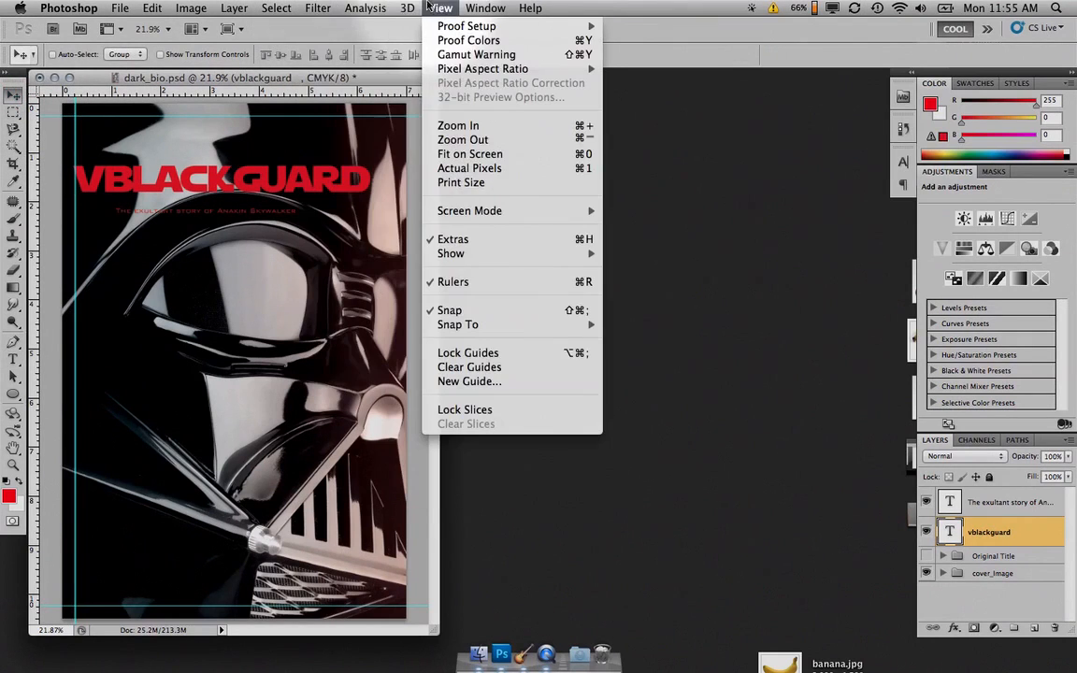
left_click(473, 367)
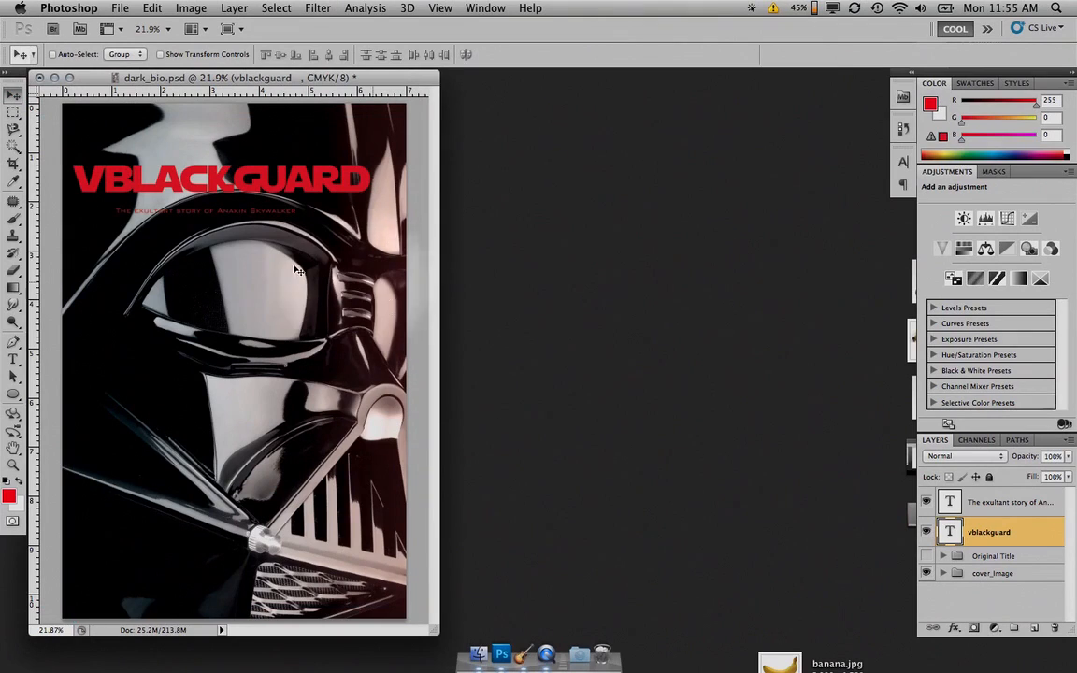
key("t")
left_click(104, 184)
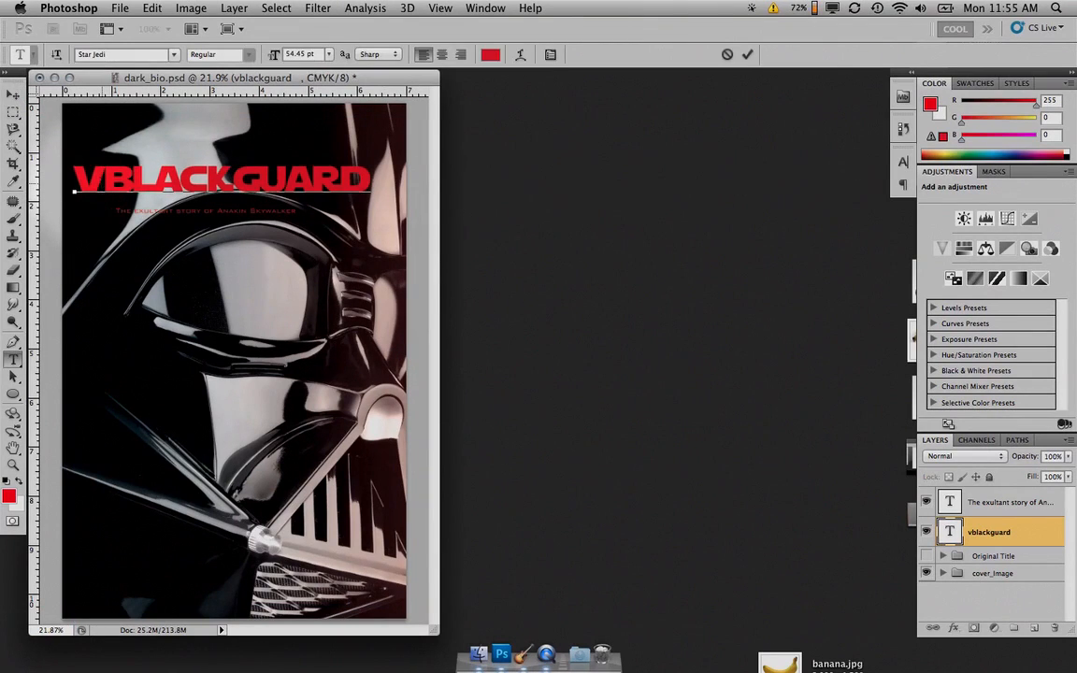
key("BackSpace")
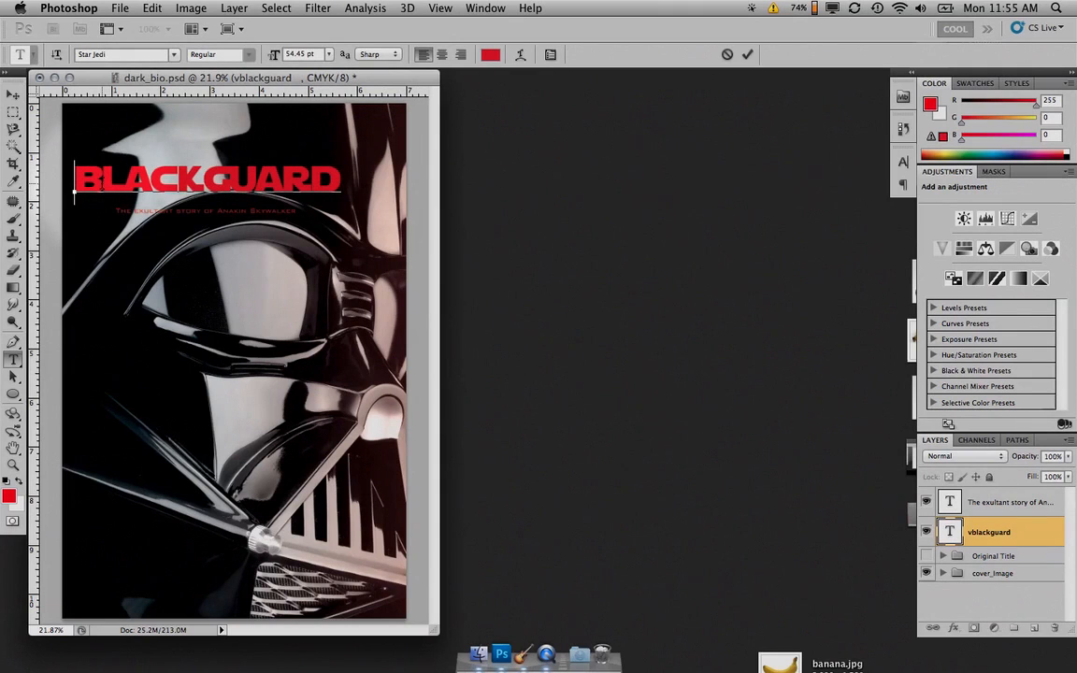
key("super+space")
left_click_drag(95, 183, 215, 176)
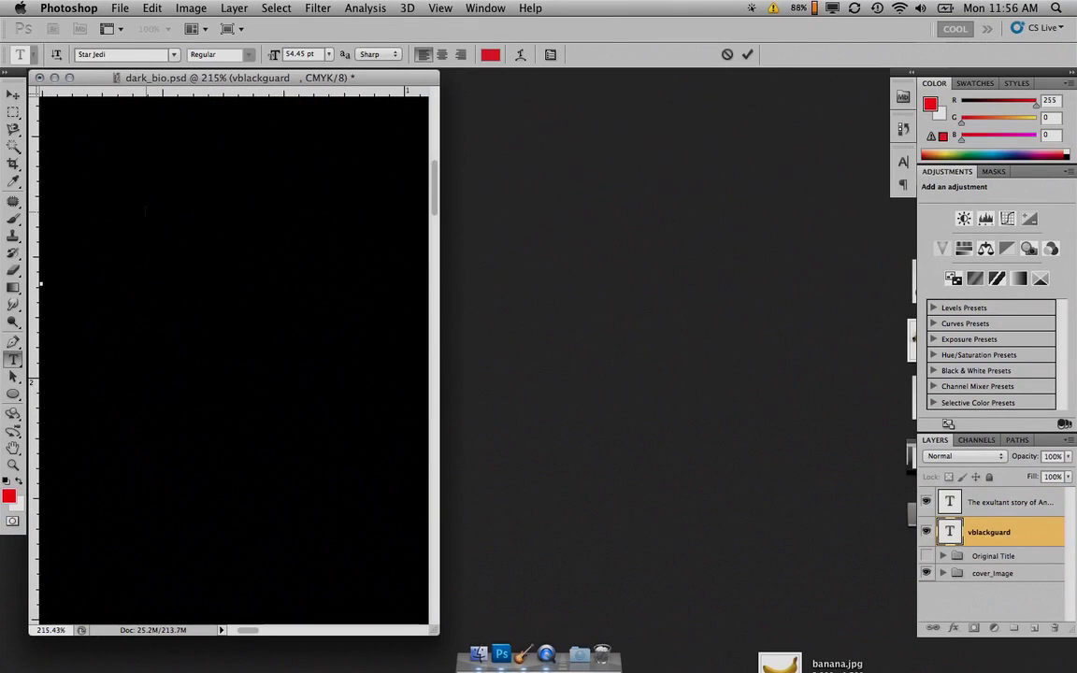
key("BackSpace")
key("BackSpace")
key("BackSpace")
key("super+Return")
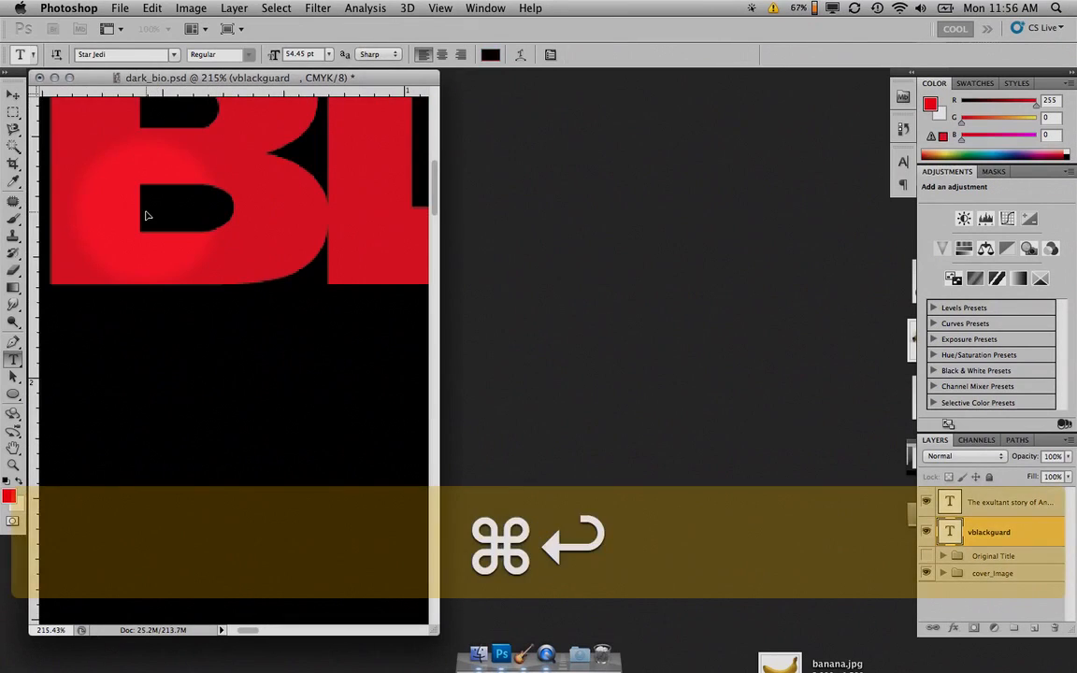
Shift the BLACKGUARD title slightly right and place a vertical guide along the left edge of its B.
left_click_drag(166, 254, 195, 256)
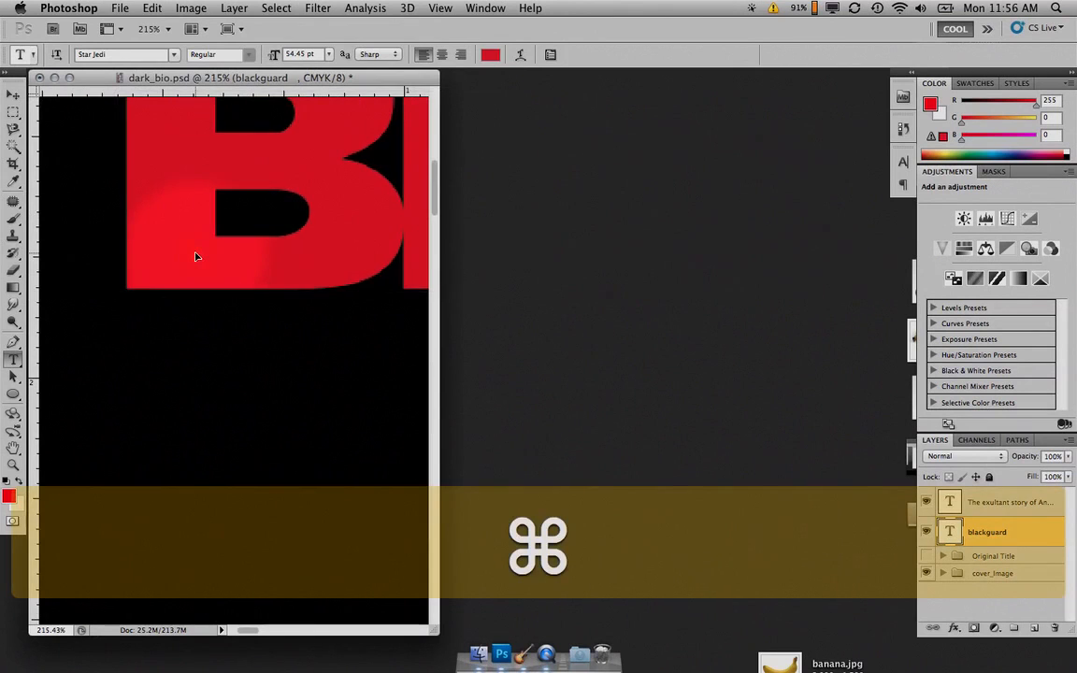
scroll(195, 256, "up", 5)
scroll(192, 261, "down", 2)
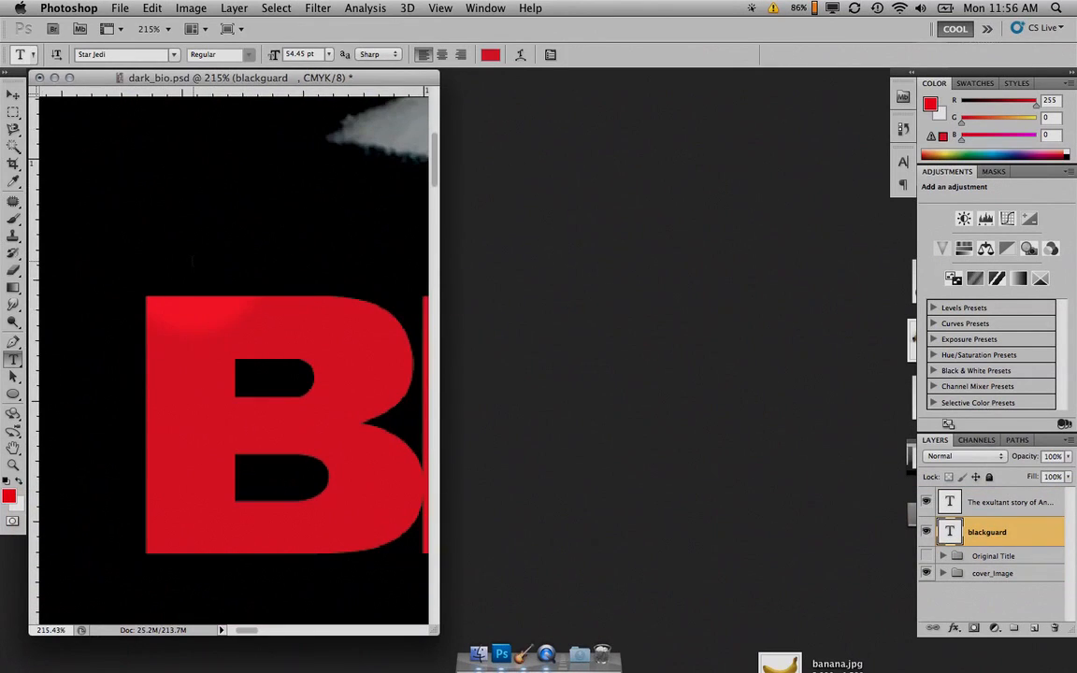
left_click_drag(38, 248, 142, 281)
scroll(135, 283, "right", 4)
scroll(136, 283, "down", 10)
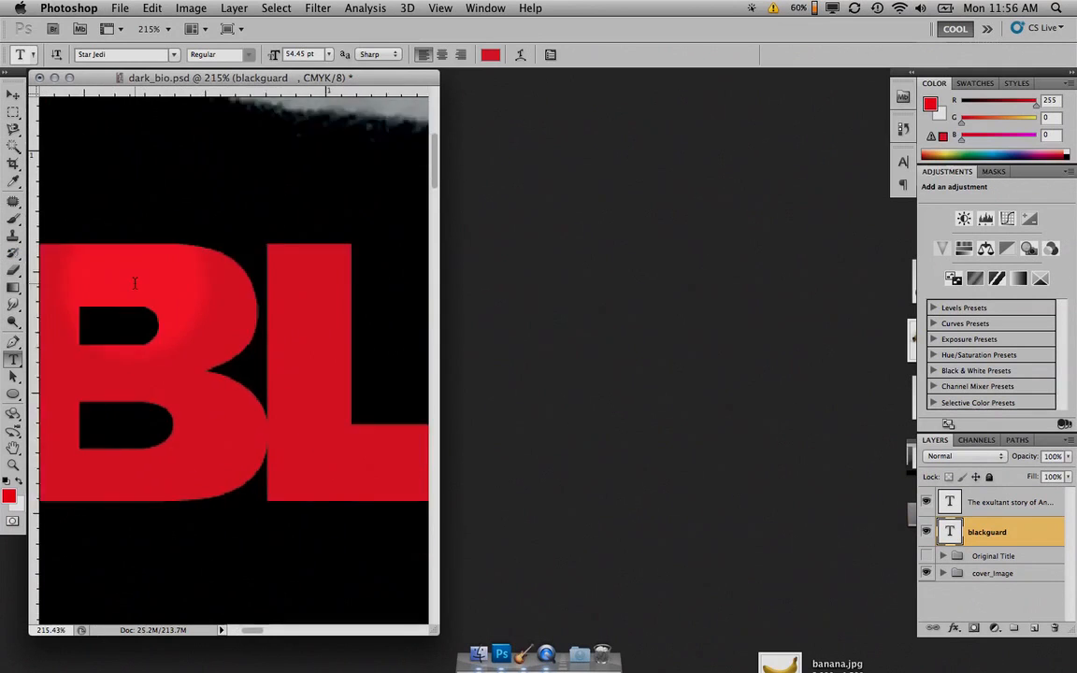
scroll(140, 284, "up", 5)
scroll(140, 284, "left", 2)
scroll(140, 284, "left", 5)
scroll(141, 284, "up", 1)
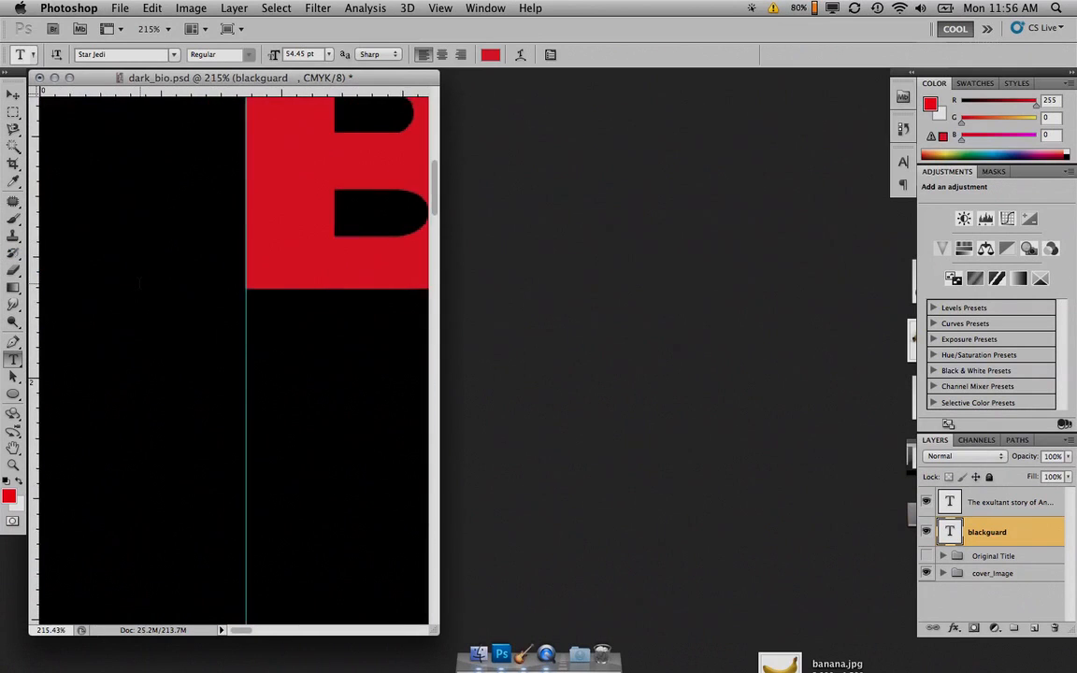
scroll(140, 284, "right", 1)
Widen the document window and move the subtitle to the vertical guide, directly beneath the BLACKGUARD title.
left_click_drag(435, 629, 778, 605)
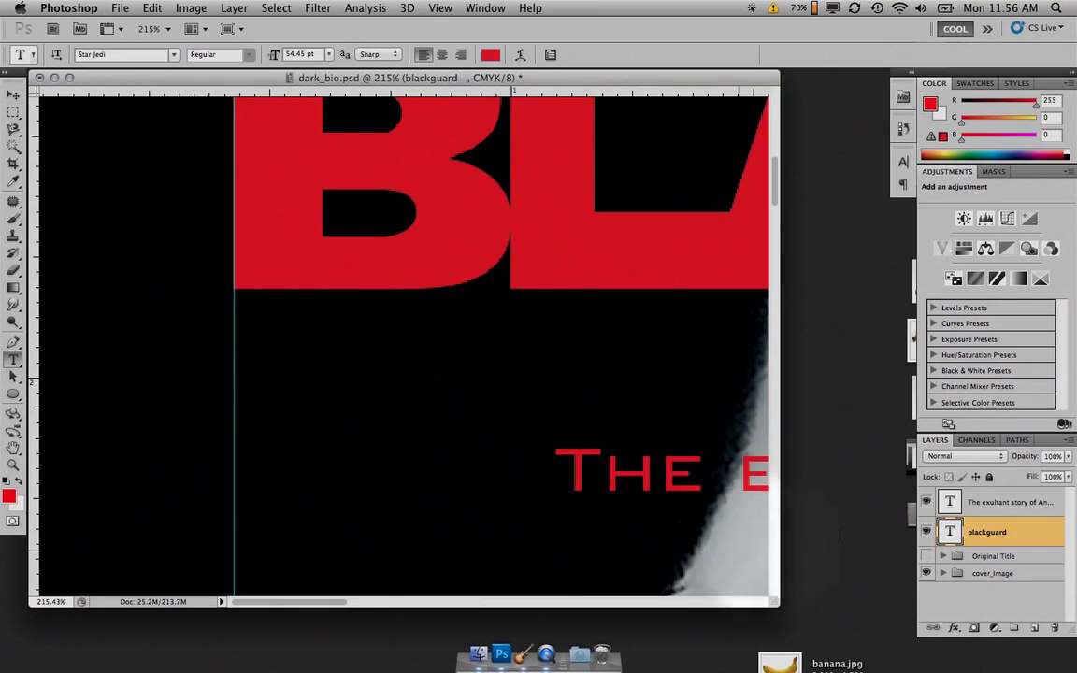
left_click(1025, 503)
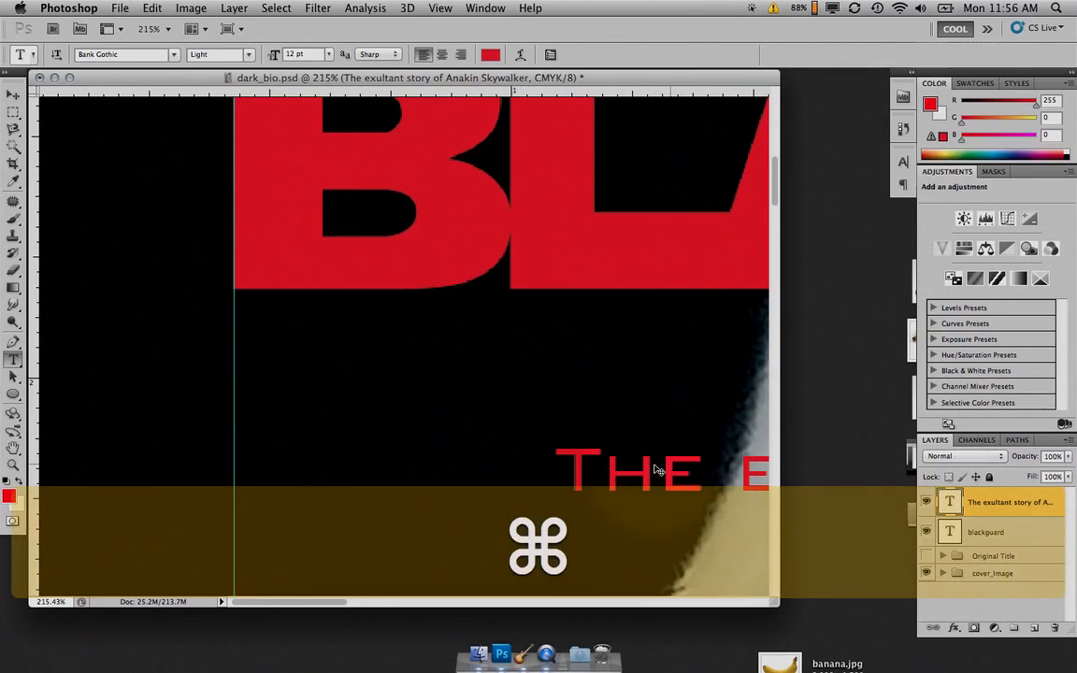
left_click_drag(658, 470, 337, 449)
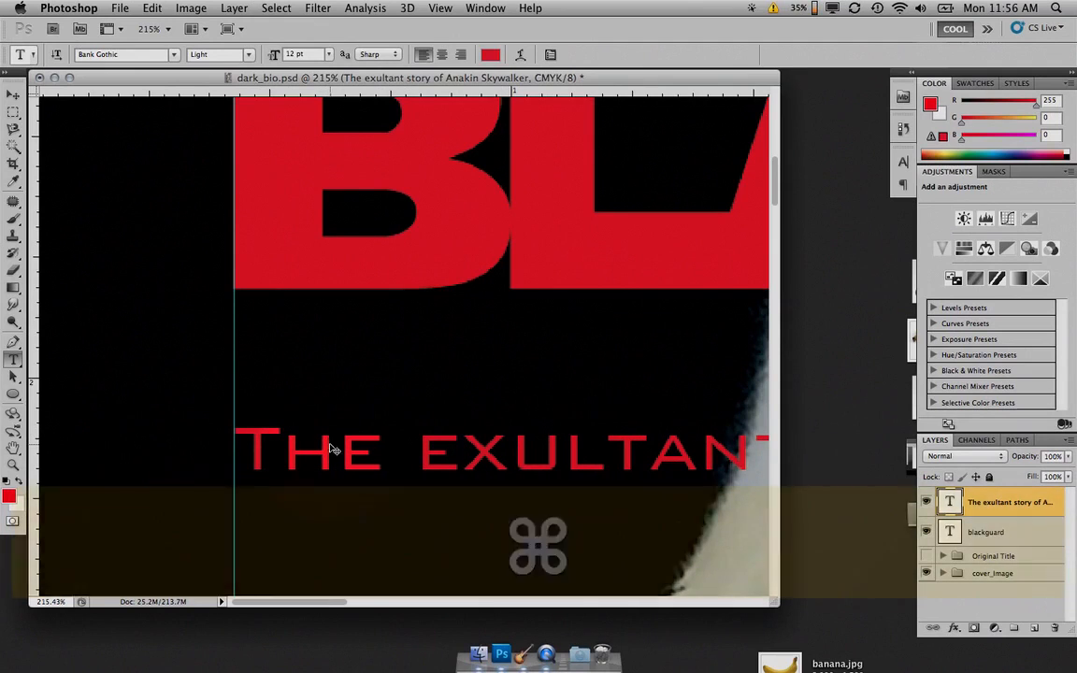
left_click_drag(324, 447, 322, 317)
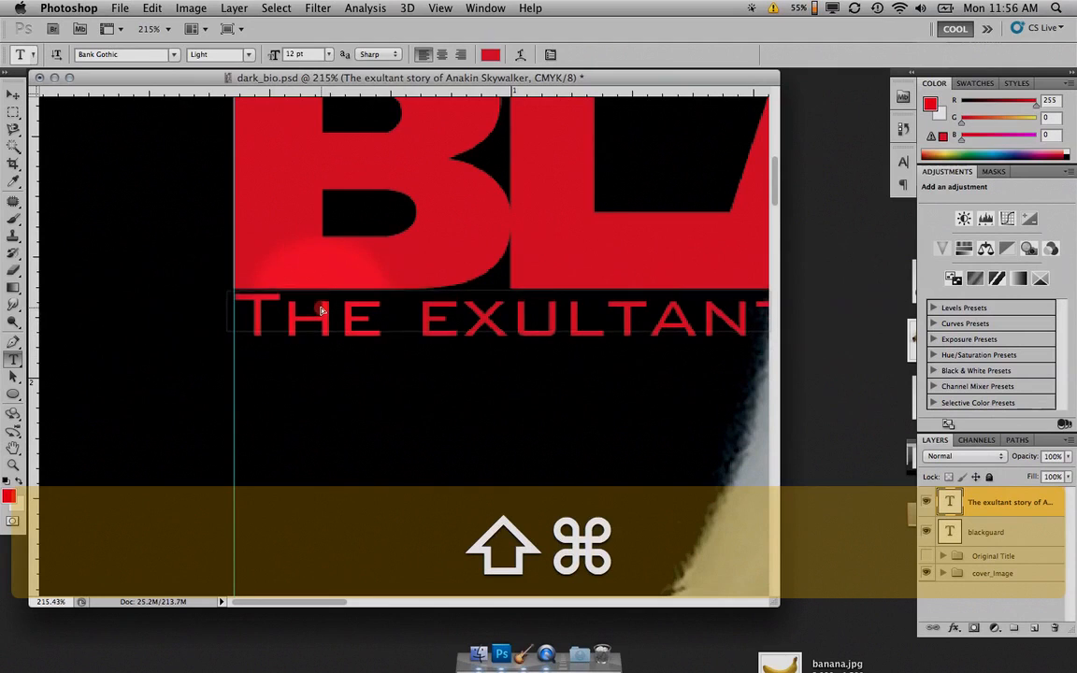
left_click_drag(321, 312, 321, 306)
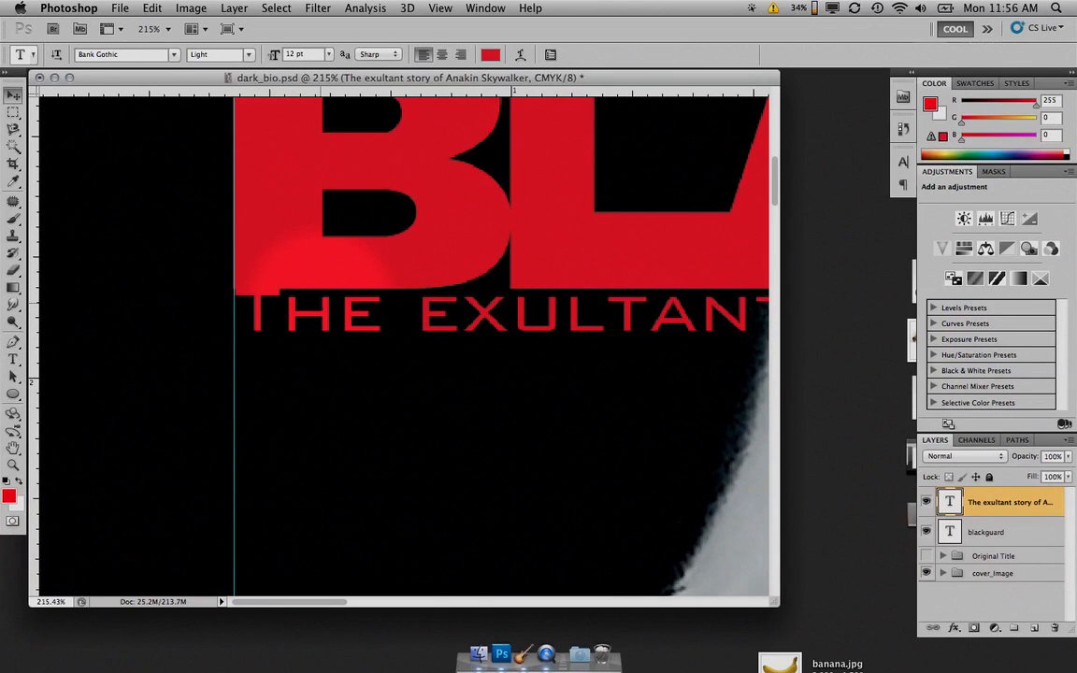
Nudge the subtitle straight down in four large increments to leave a gap below the title.
key("v")
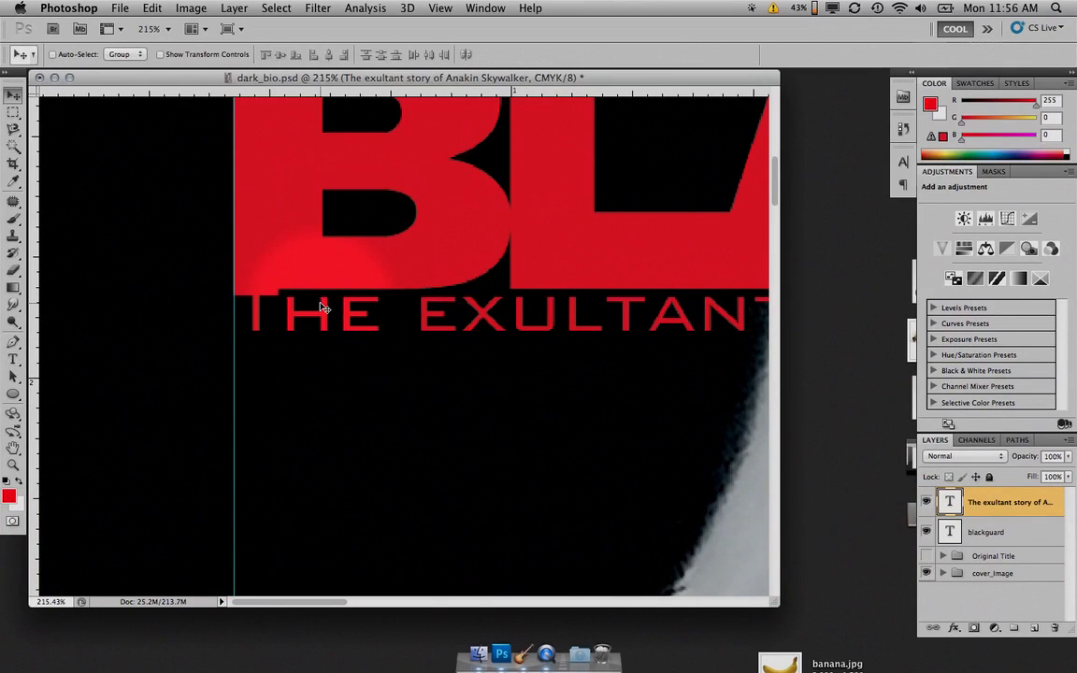
key("shift+Down")
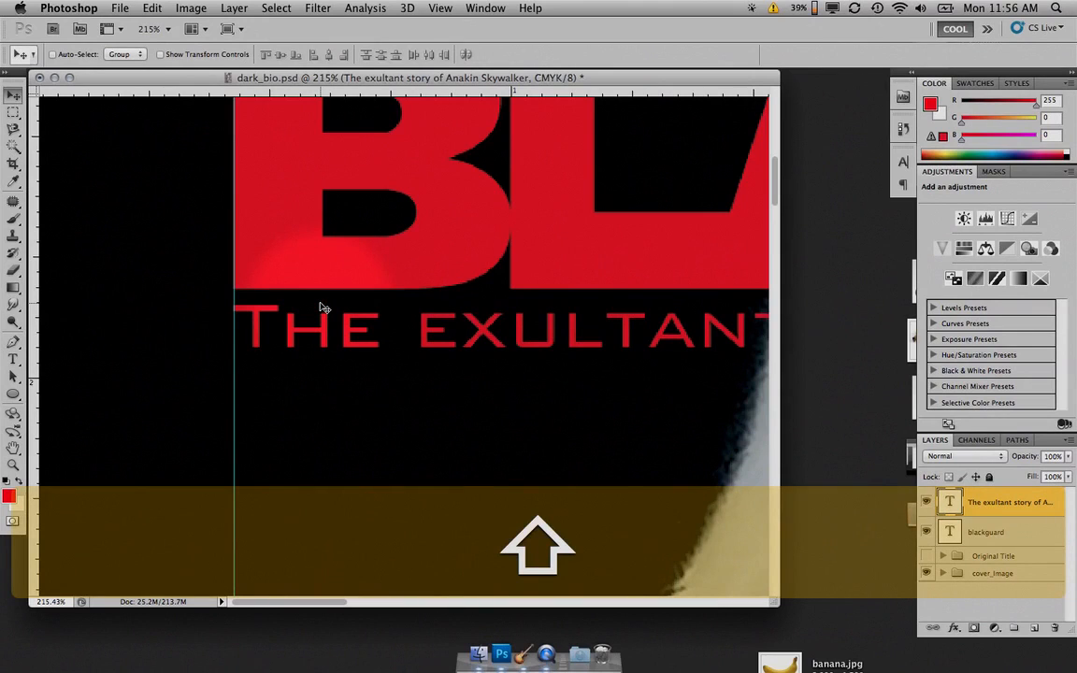
key("shift+Down")
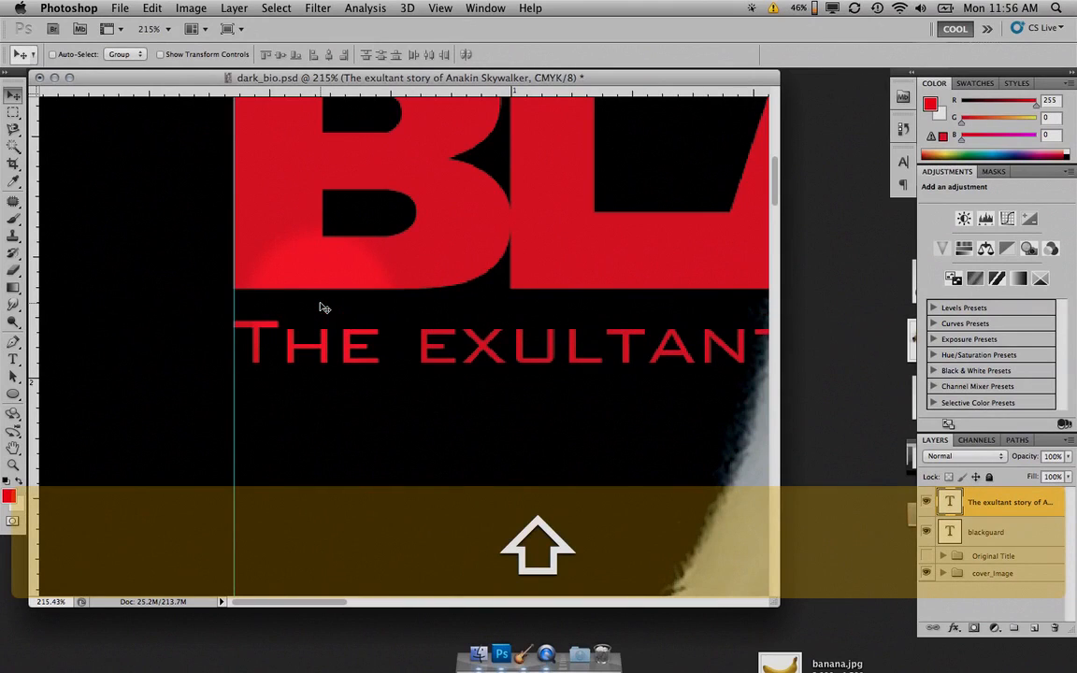
key("shift+Down")
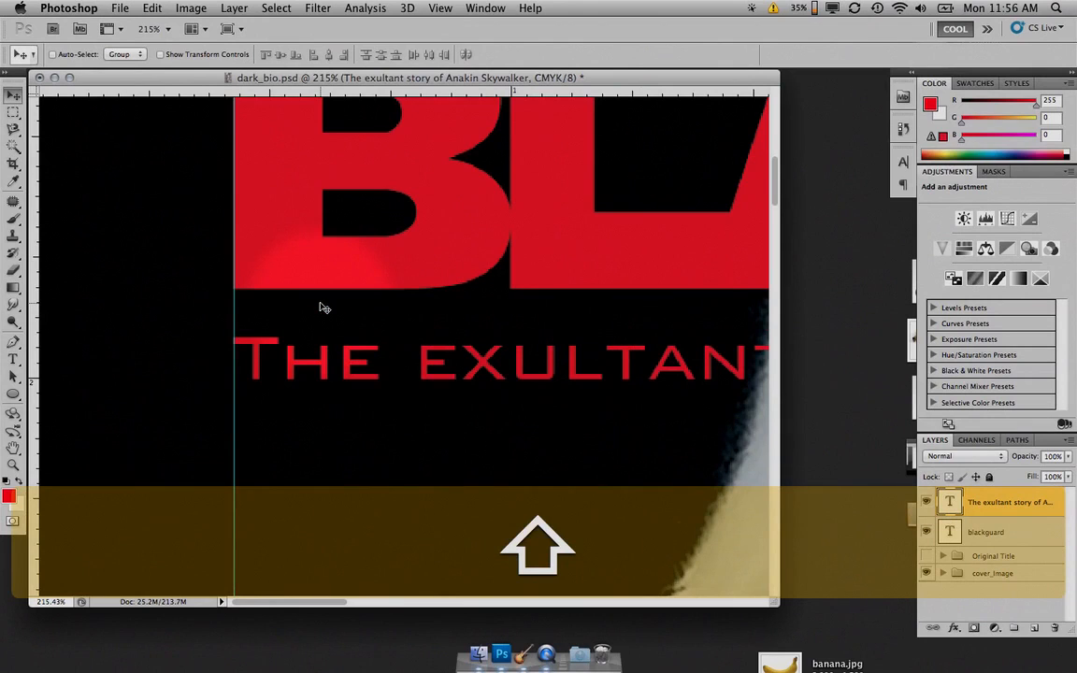
key("shift+Down")
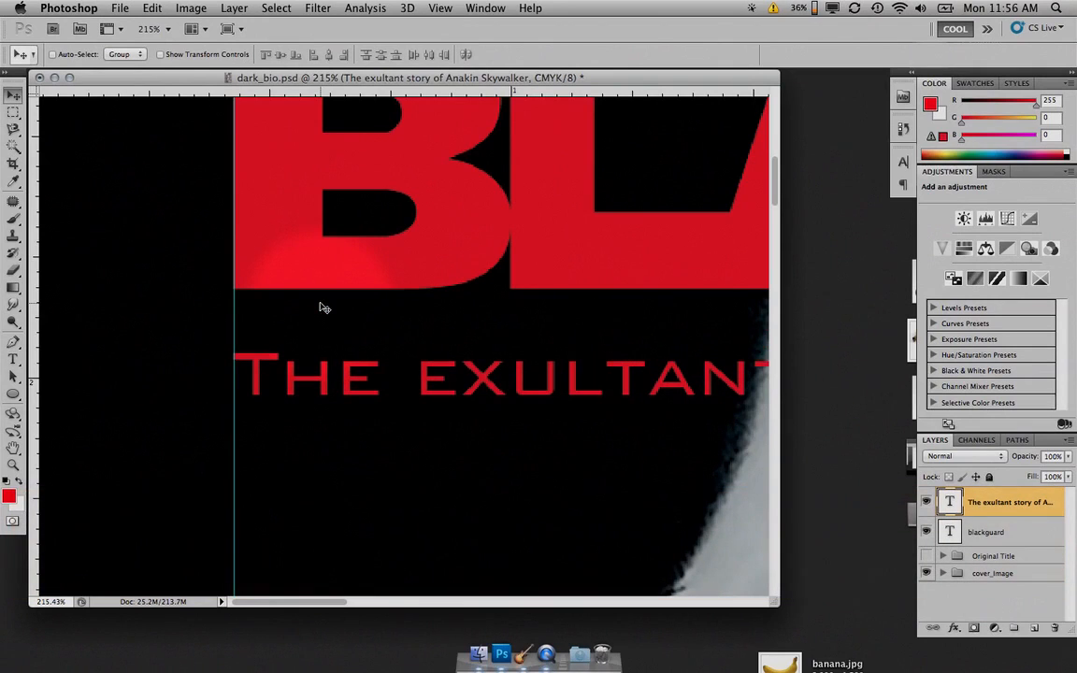
Place a vertical guide along the right edge of the final D in the BLACKGUARD title.
key("z")
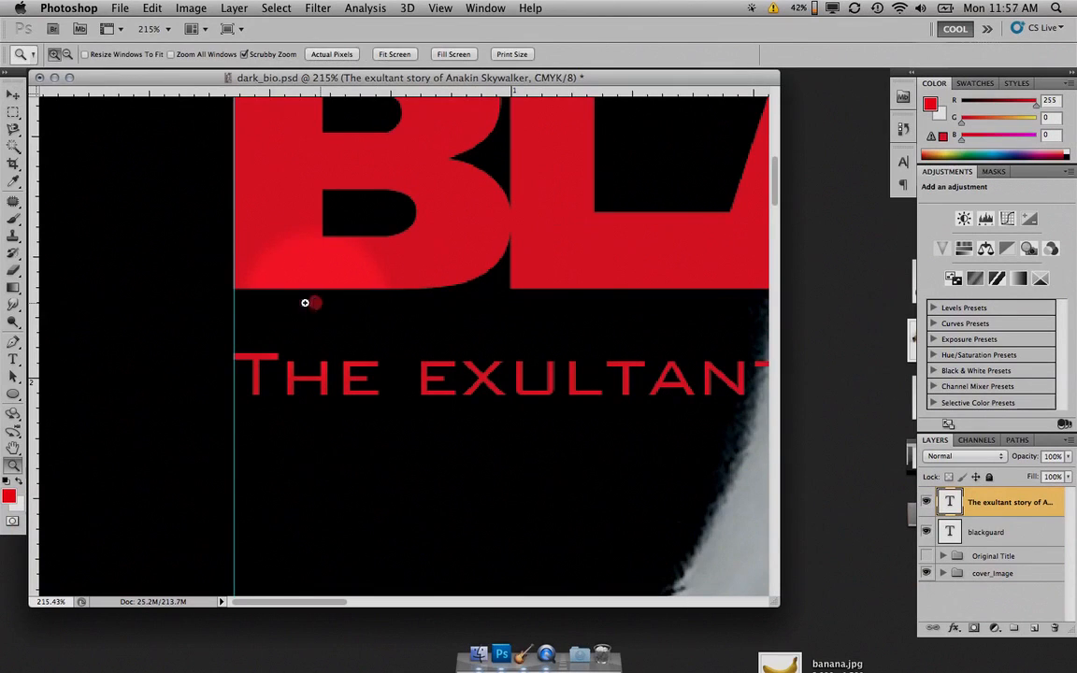
left_click_drag(307, 303, 142, 320)
mouse_move(529, 252)
left_mouse_down()
mouse_move(534, 269)
mouse_move(548, 256)
left_mouse_up()
key("v")
scroll(561, 262, "up", 3)
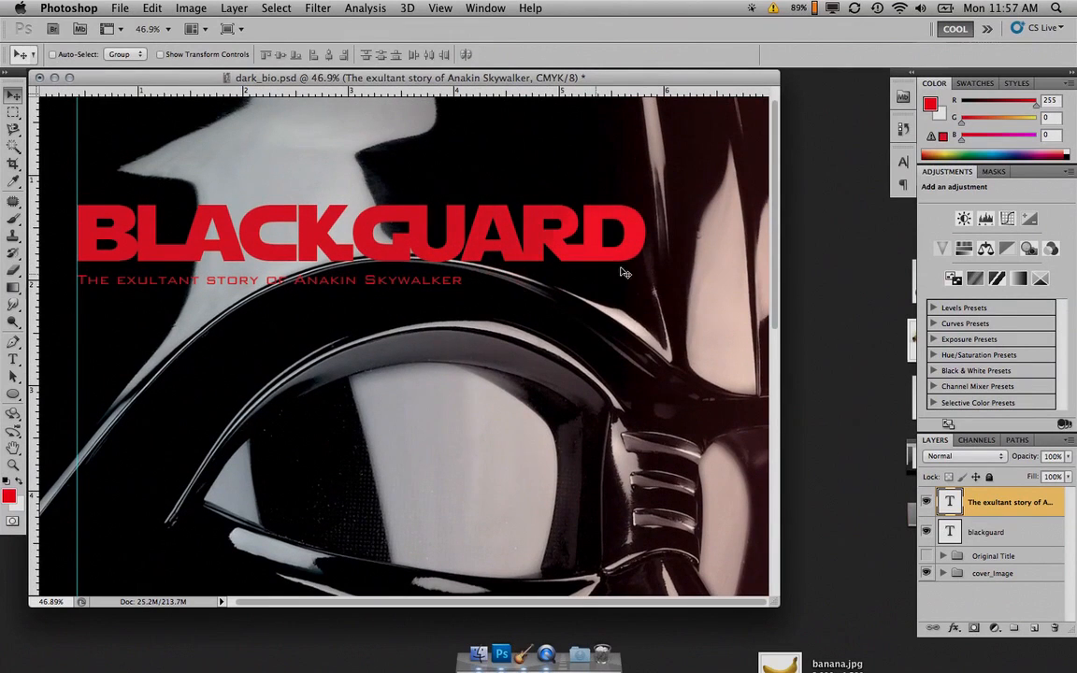
key("super+space")
left_click_drag(576, 232, 454, 350)
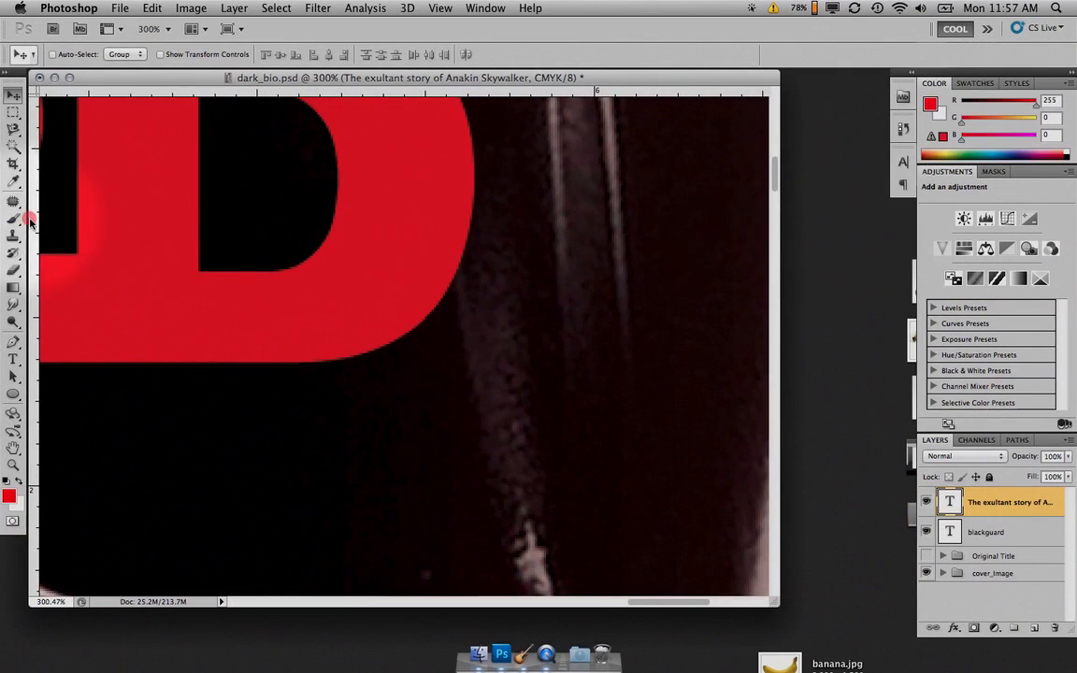
left_click_drag(31, 221, 475, 249)
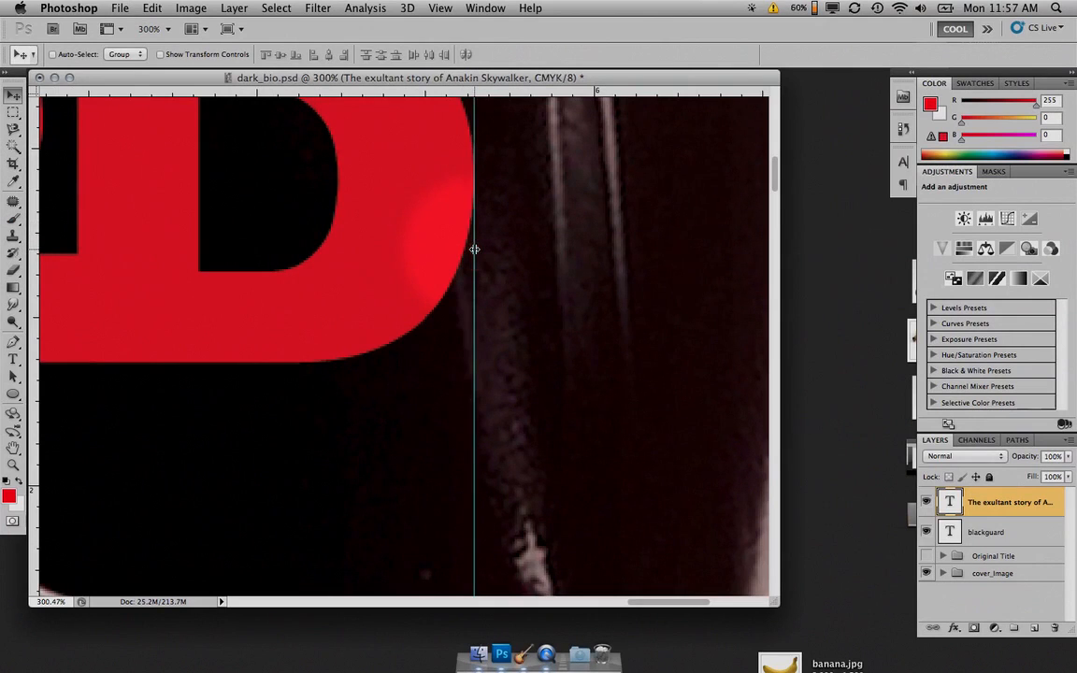
scroll(433, 300, "right", 3)
scroll(433, 300, "left", 6)
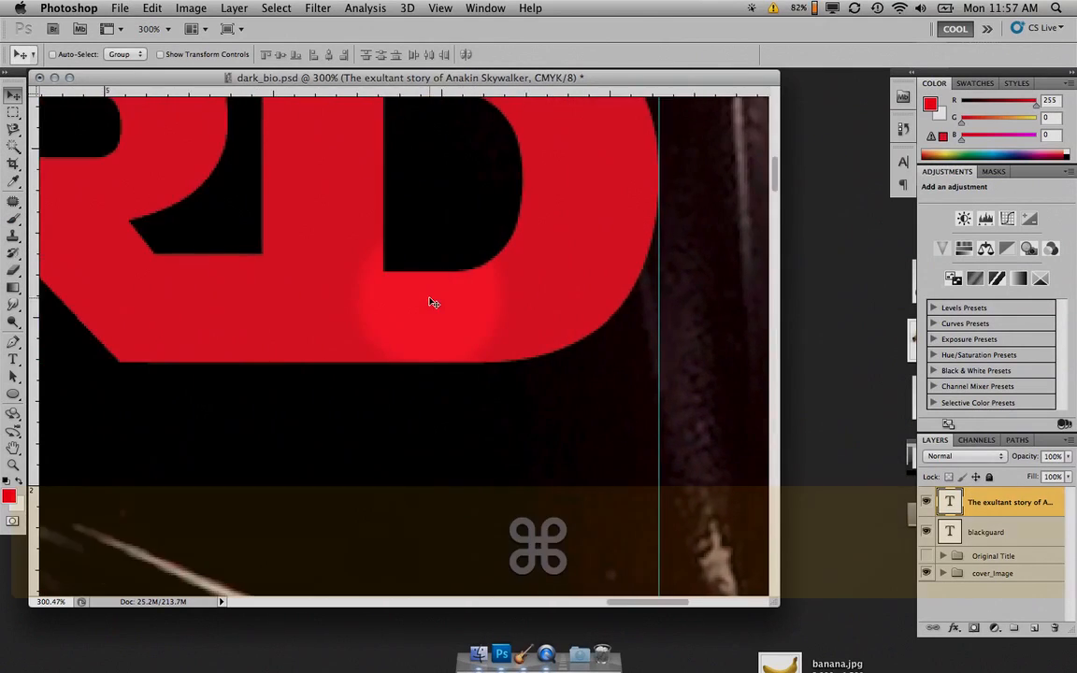
key("super+0")
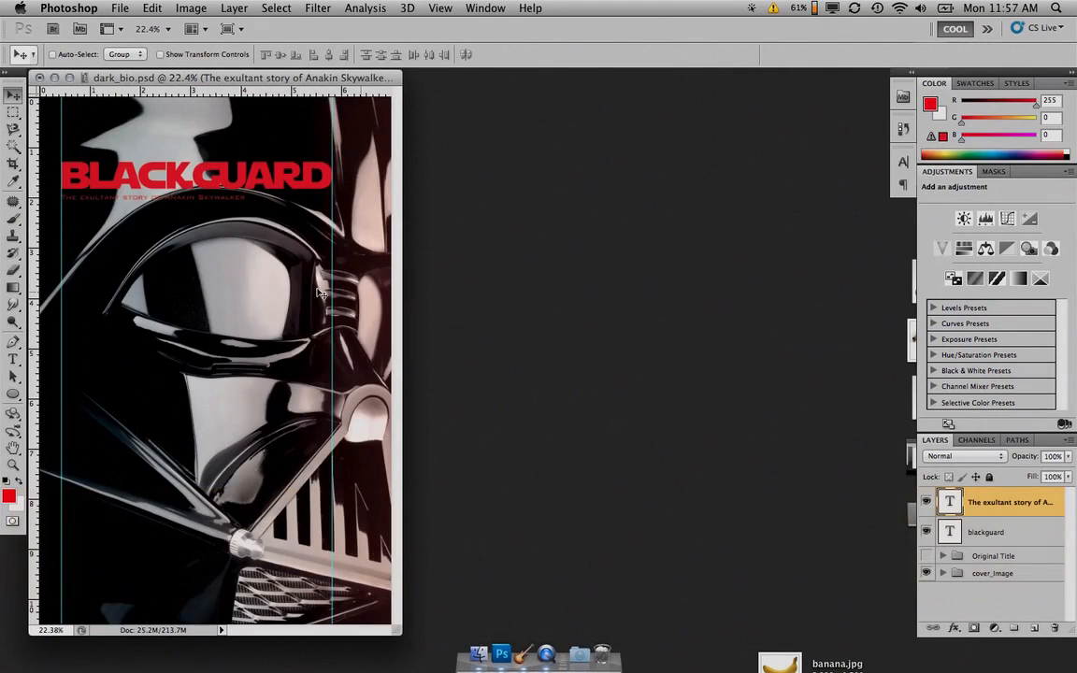
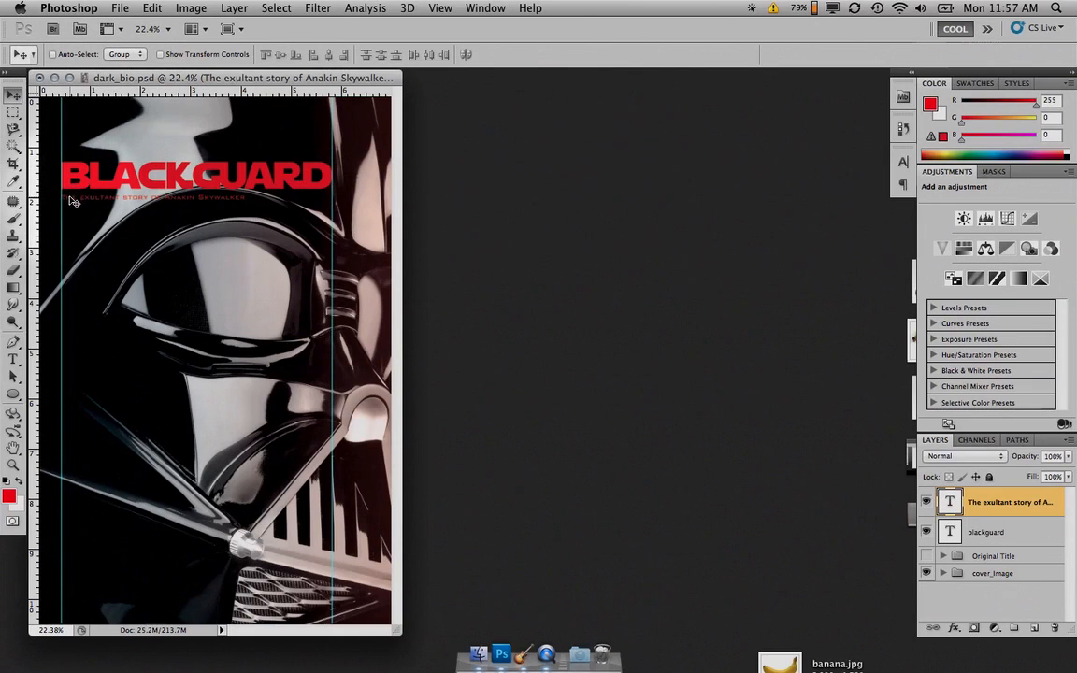
Place horizontal guides at the bottom edge of the BLACKGUARD title and the top edge of the subtitle.
key("super+space")
left_click_drag(70, 201, 159, 190)
scroll(150, 189, "right", 5)
scroll(139, 188, "left", 10)
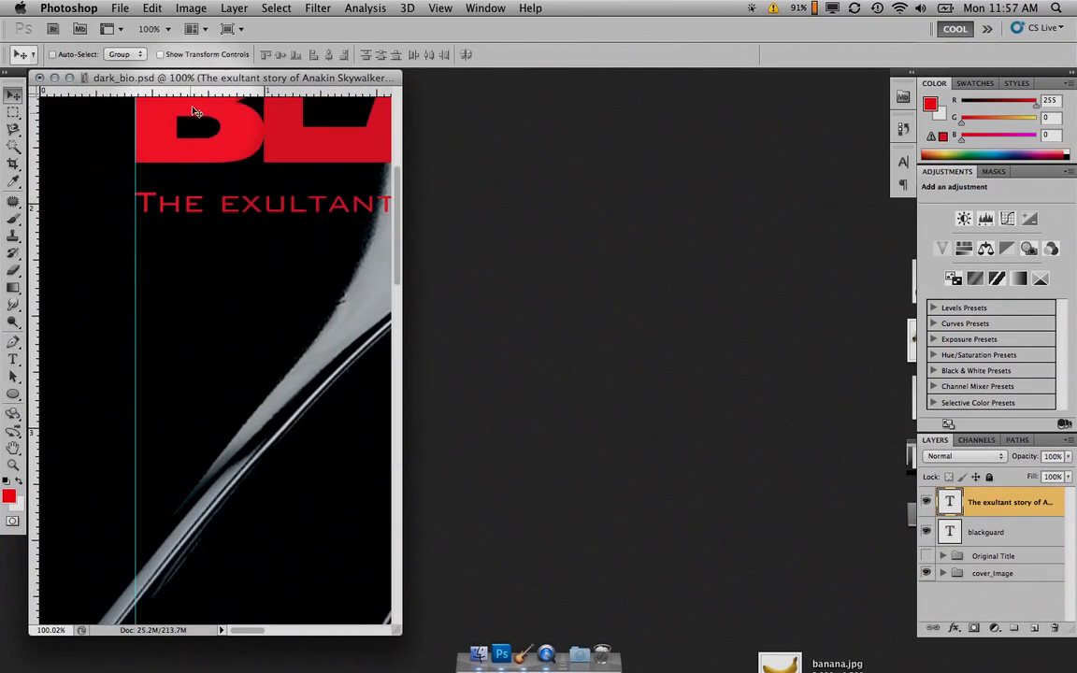
left_click_drag(192, 90, 191, 163)
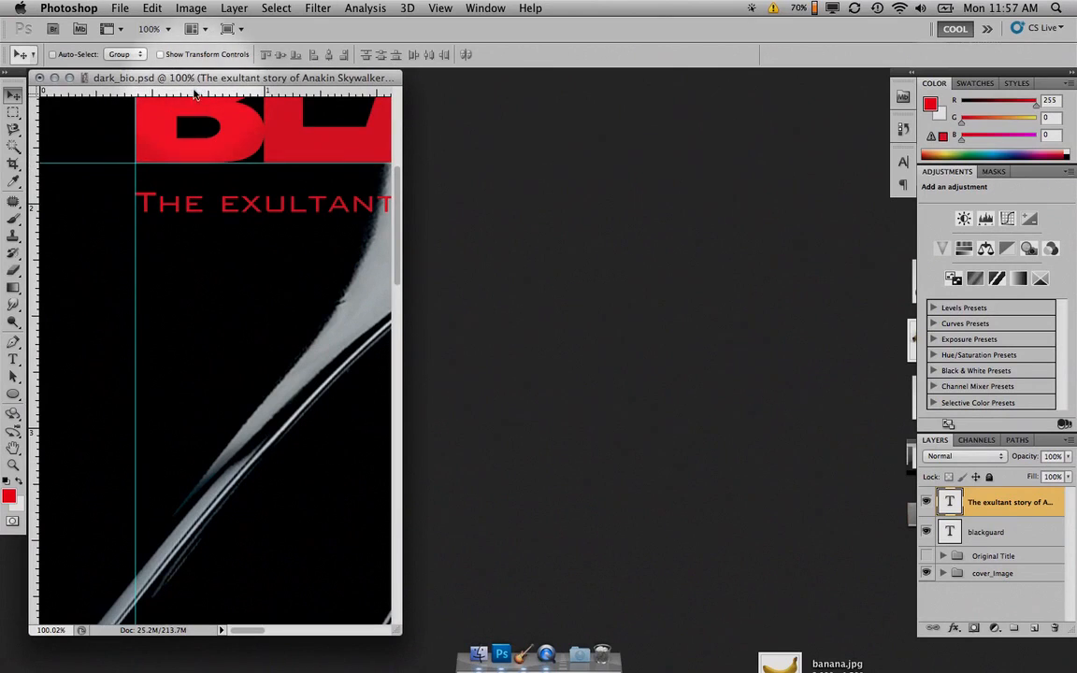
left_click_drag(193, 91, 181, 188)
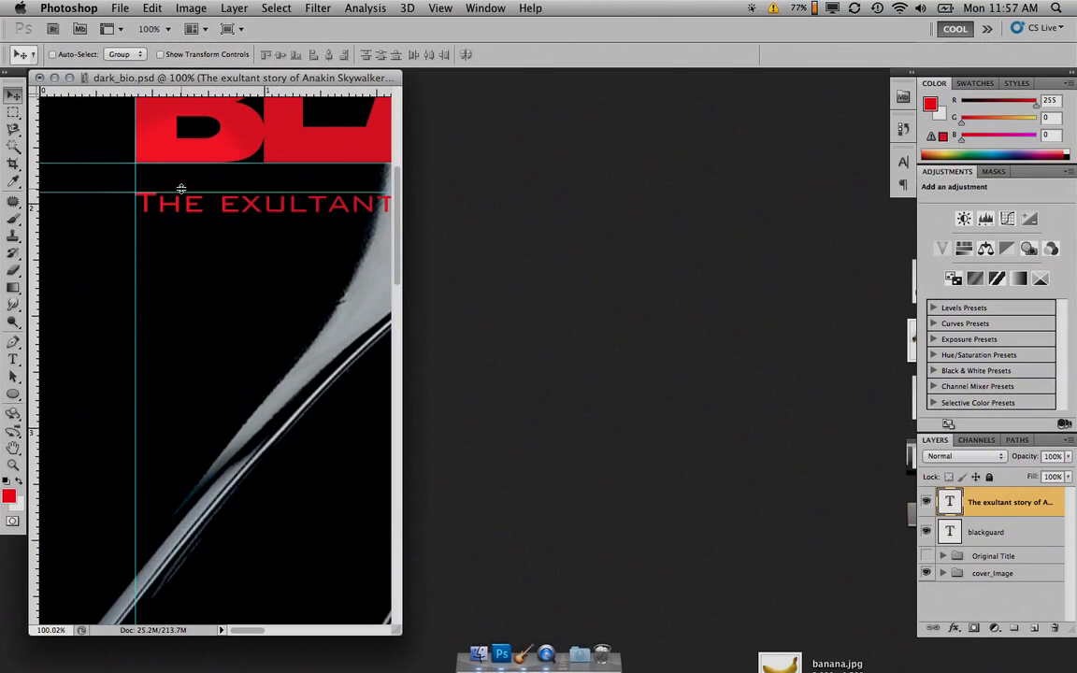
Open the subtitle beneath the BLACKGUARD title for text editing and widen the document window around the cover.
scroll(182, 188, "right", 15)
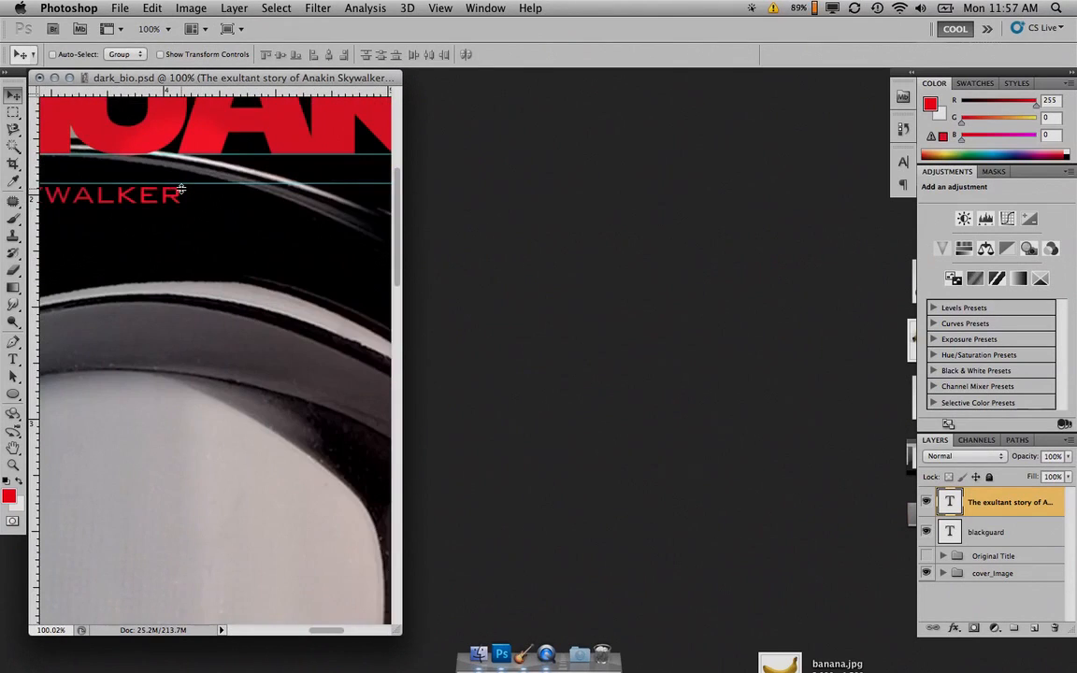
scroll(181, 187, "left", 4)
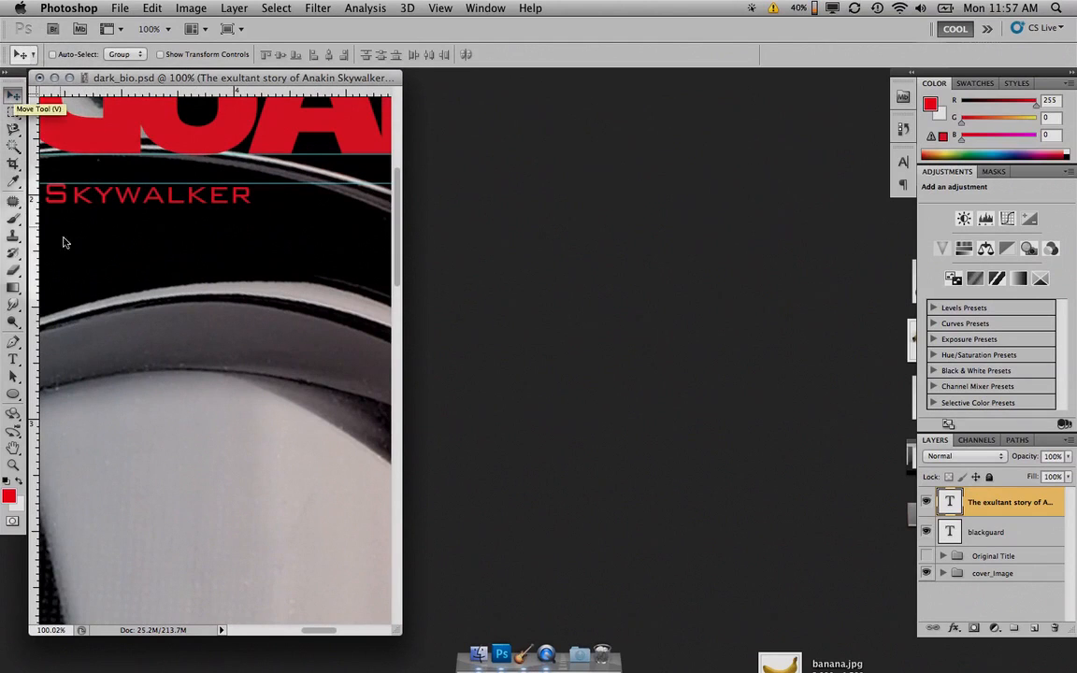
left_click(14, 359)
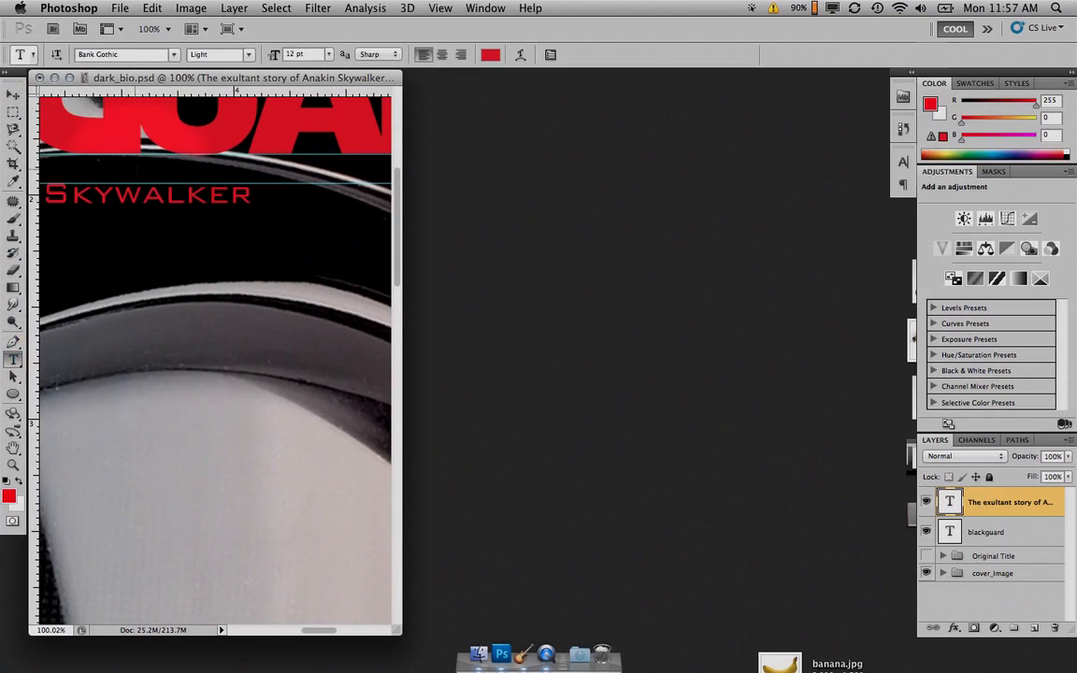
left_click(114, 194)
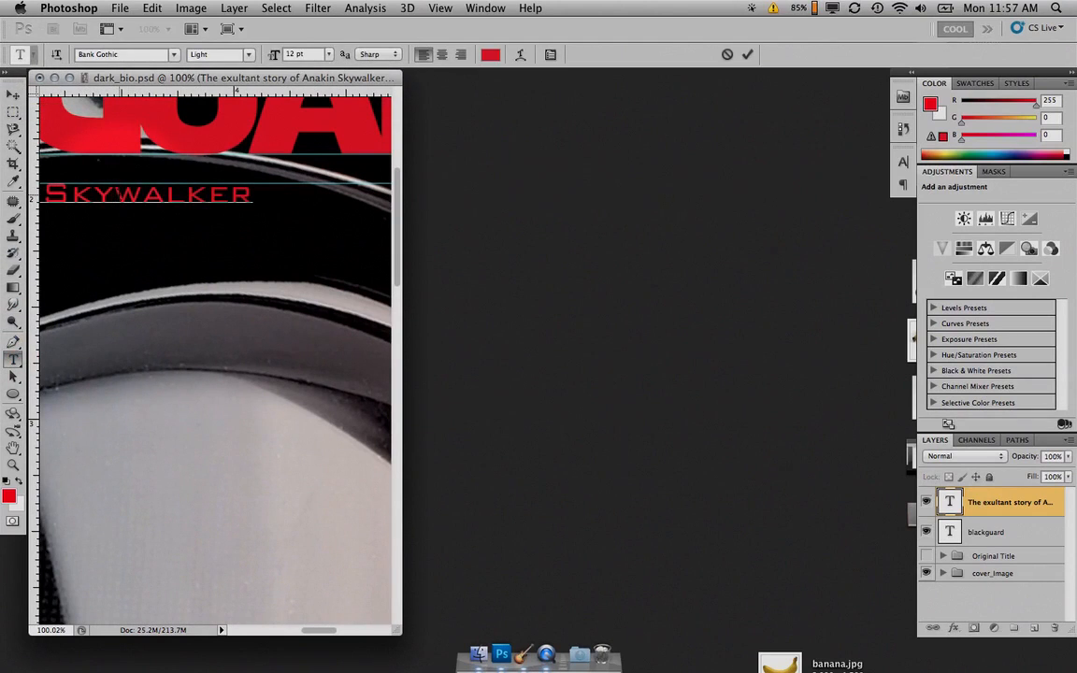
key("super+0")
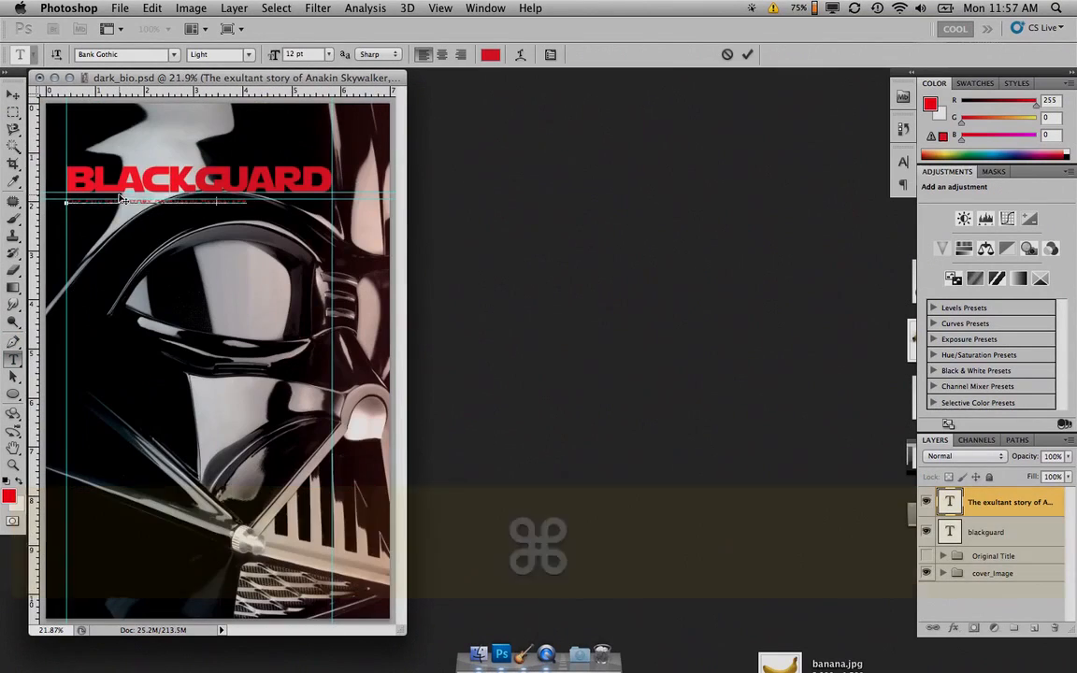
key("super")
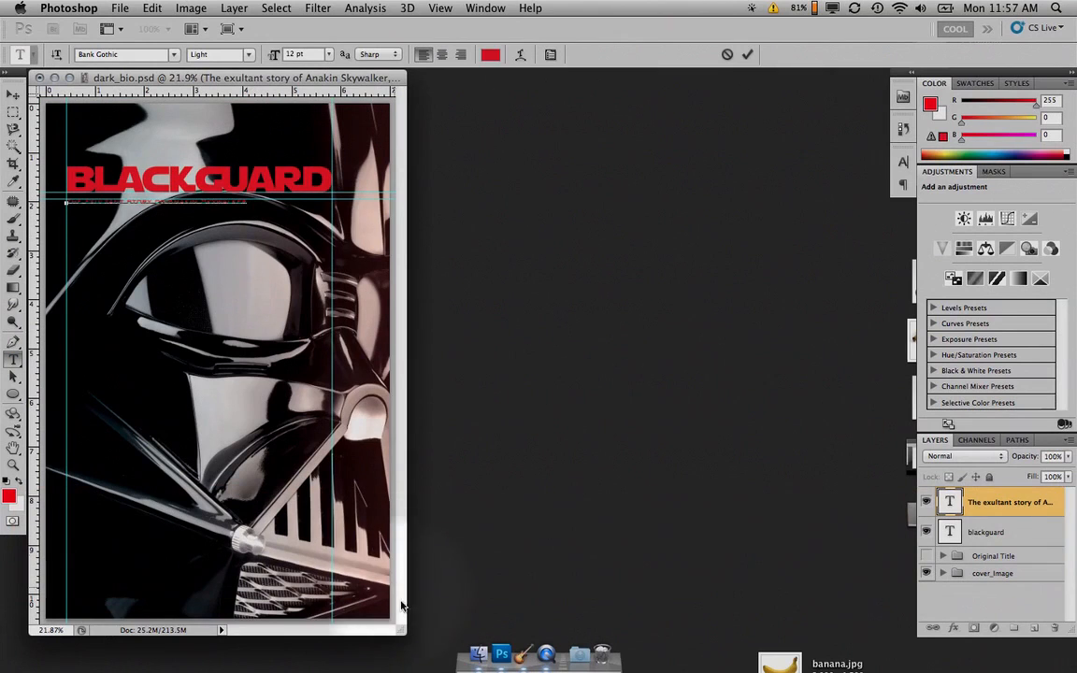
left_click_drag(408, 632, 671, 589)
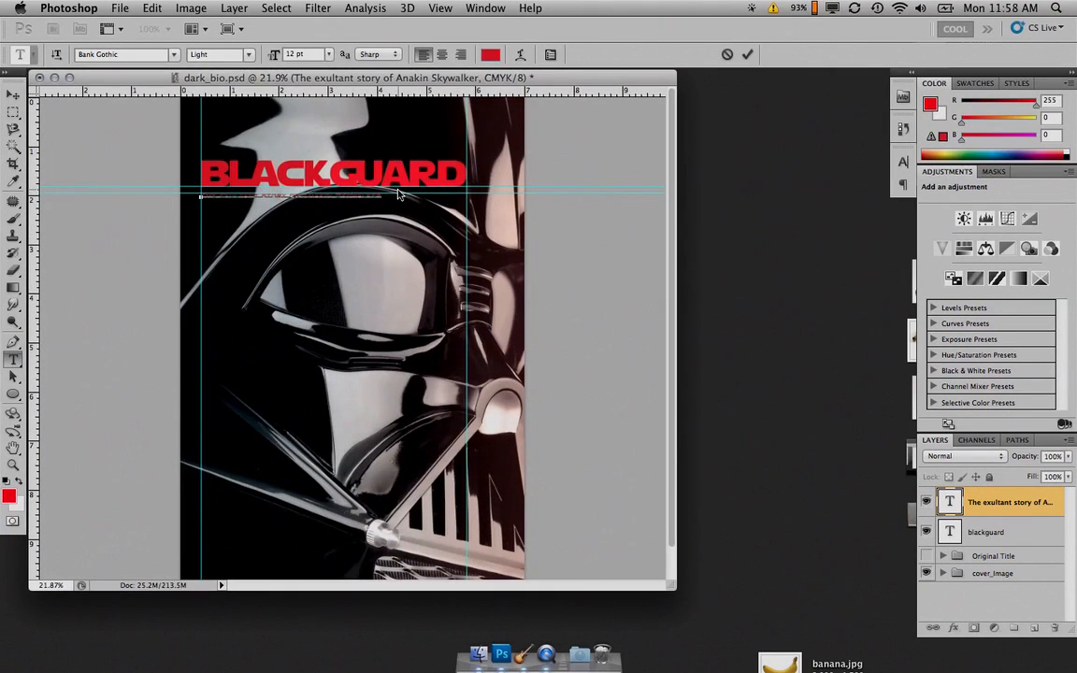
key("super")
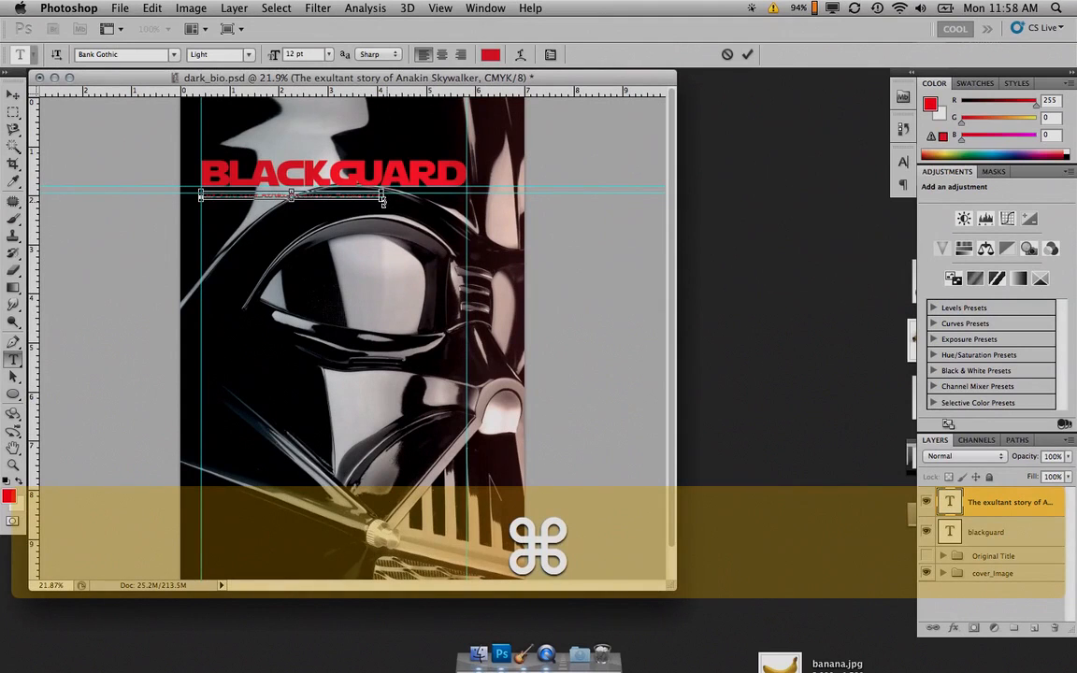
key("super+space")
left_click_drag(379, 201, 281, 299)
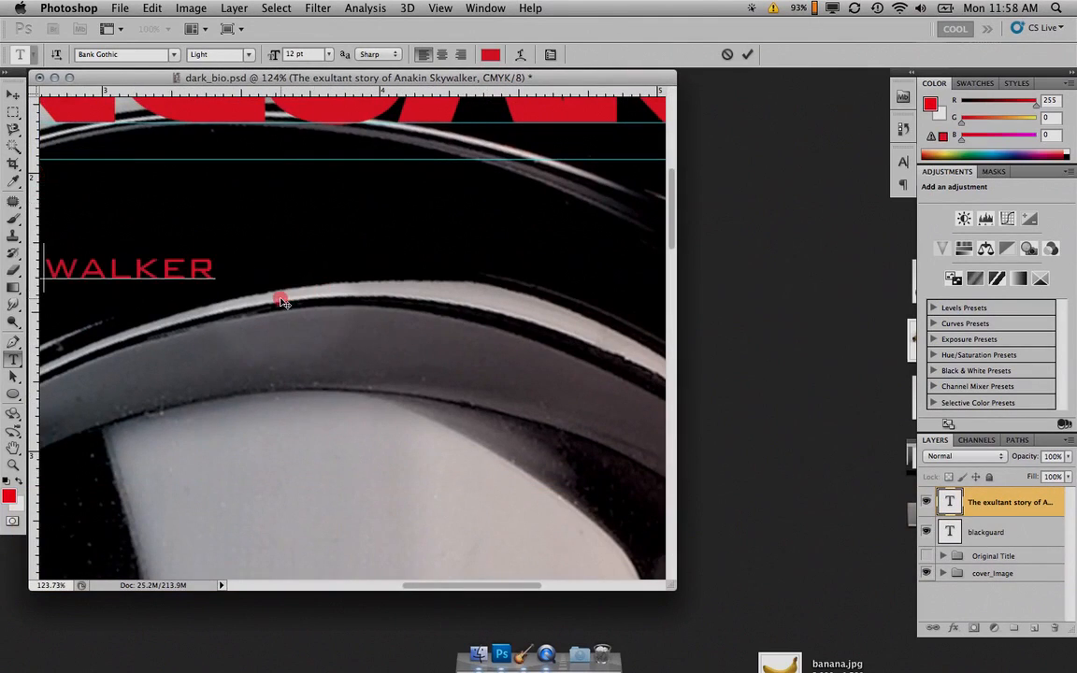
key("super+z")
key("super+Return")
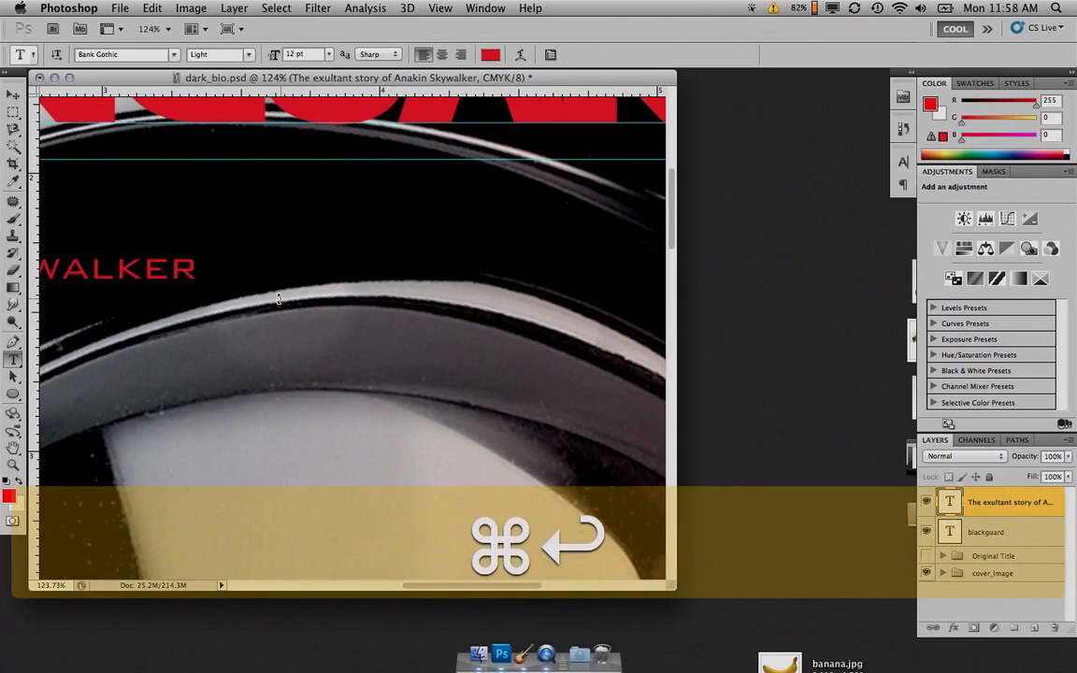
key("super+z")
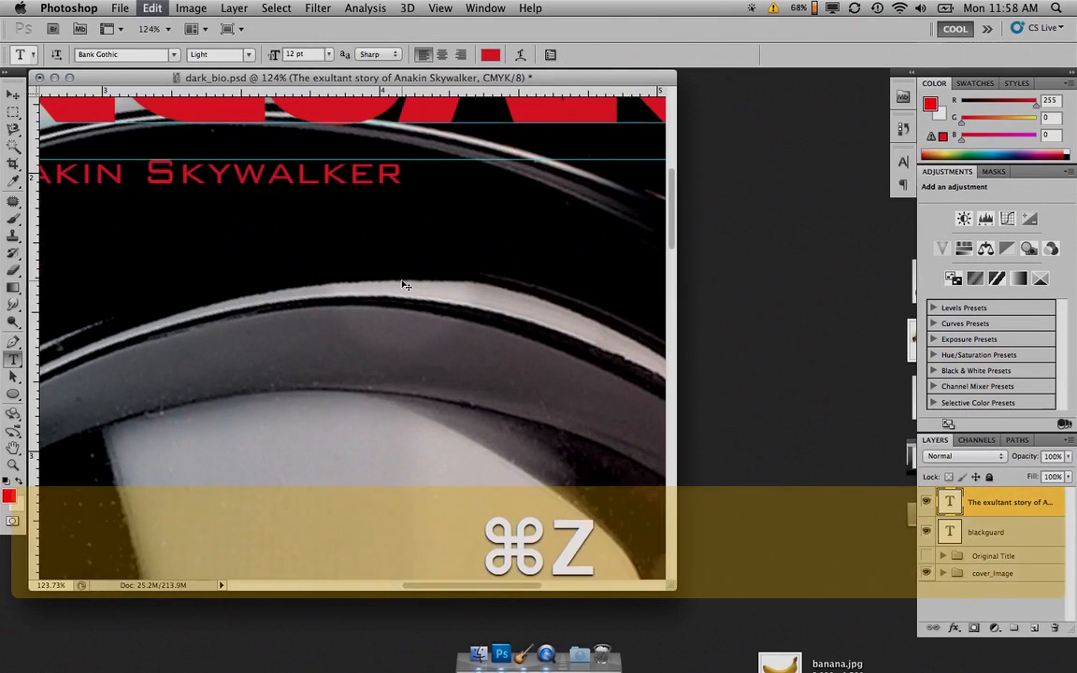
Scale the subtitle text up proportionally from its left edge to the vertical guide at the title's right end, about 17.7 pt.
left_click_drag(227, 365, 346, 361)
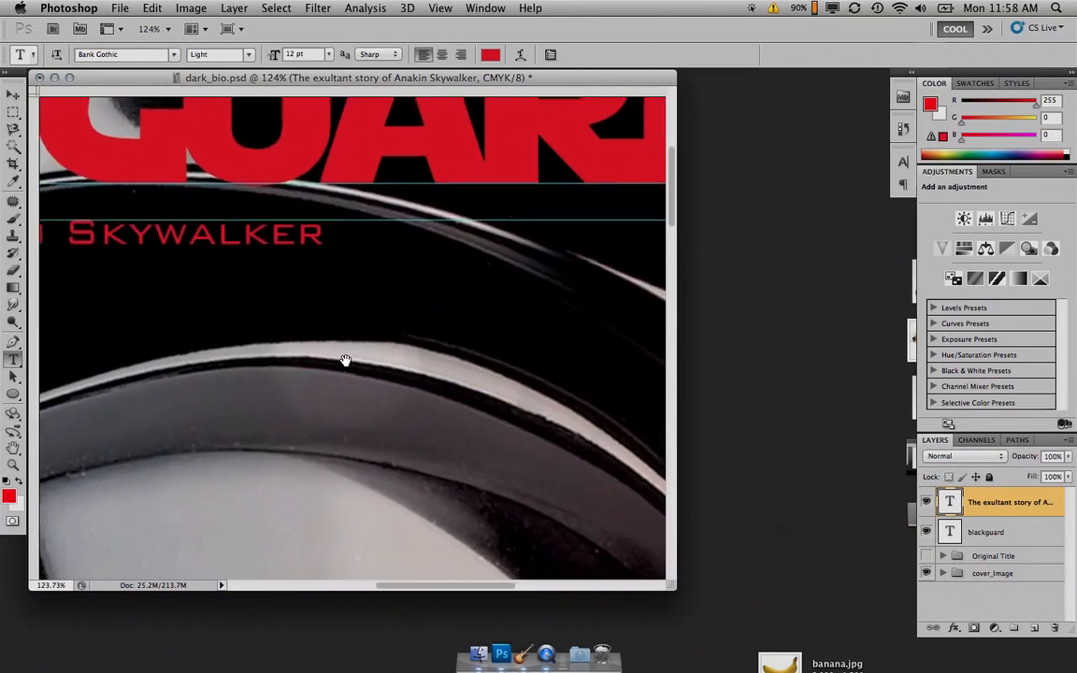
left_click_drag(495, 357, 341, 338)
left_click(342, 339)
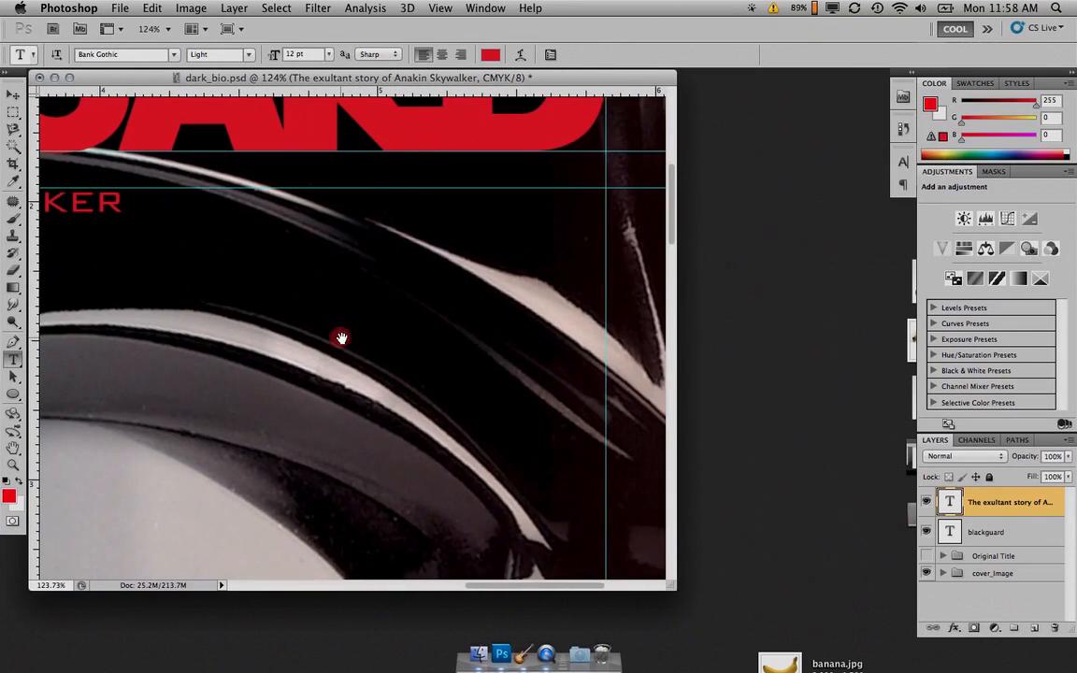
key("super")
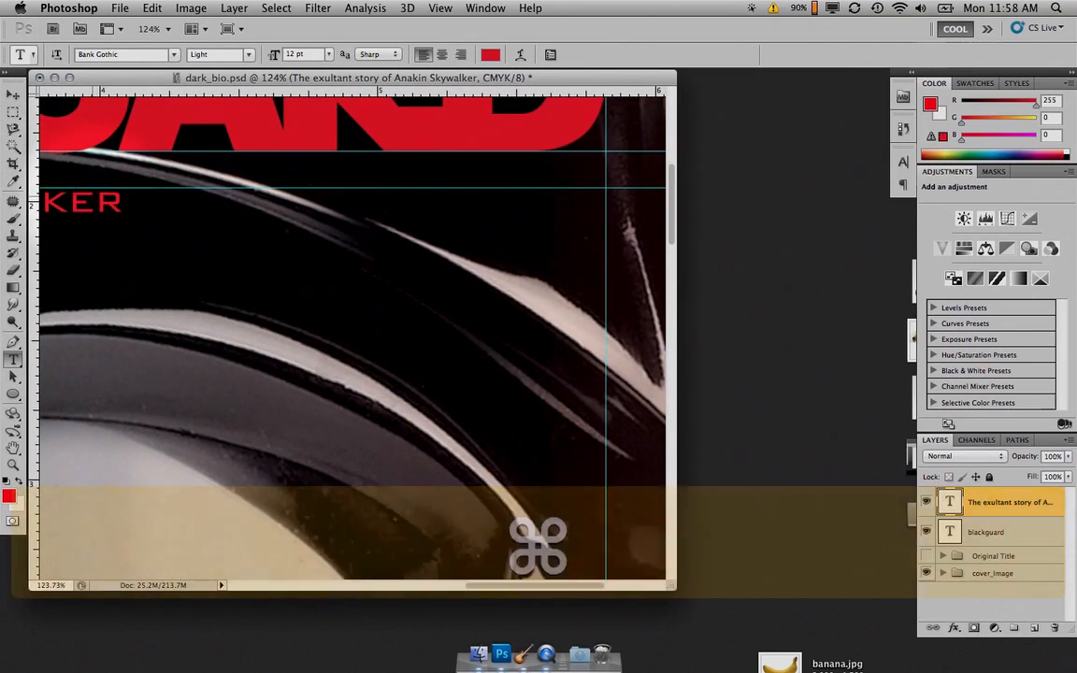
left_click(13, 96)
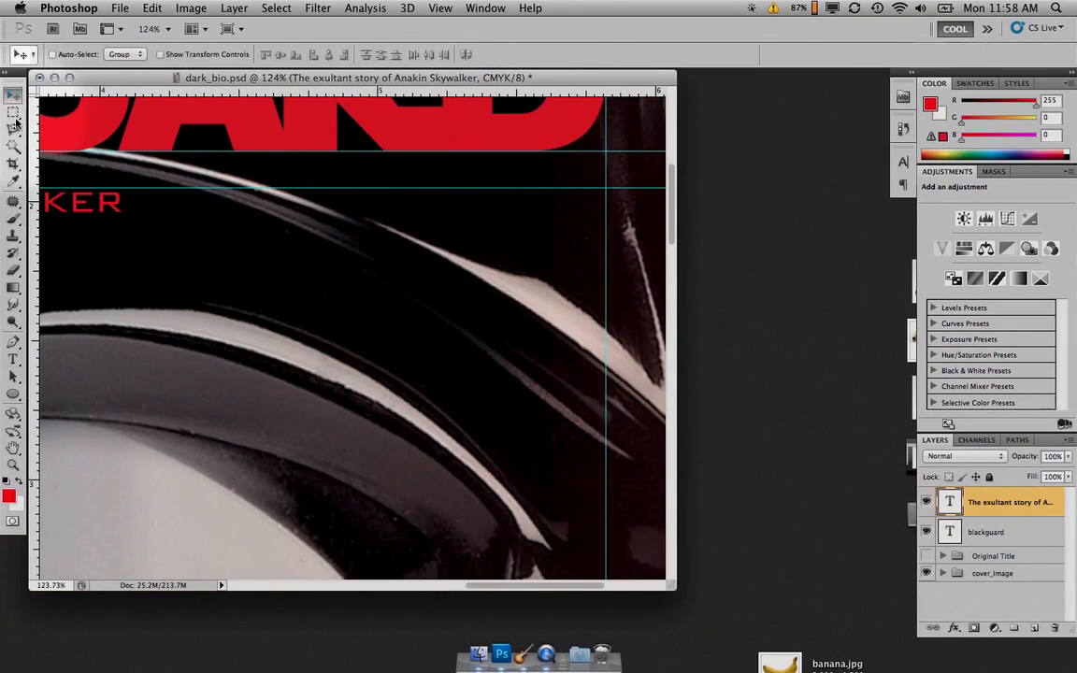
key("t")
left_click(68, 199)
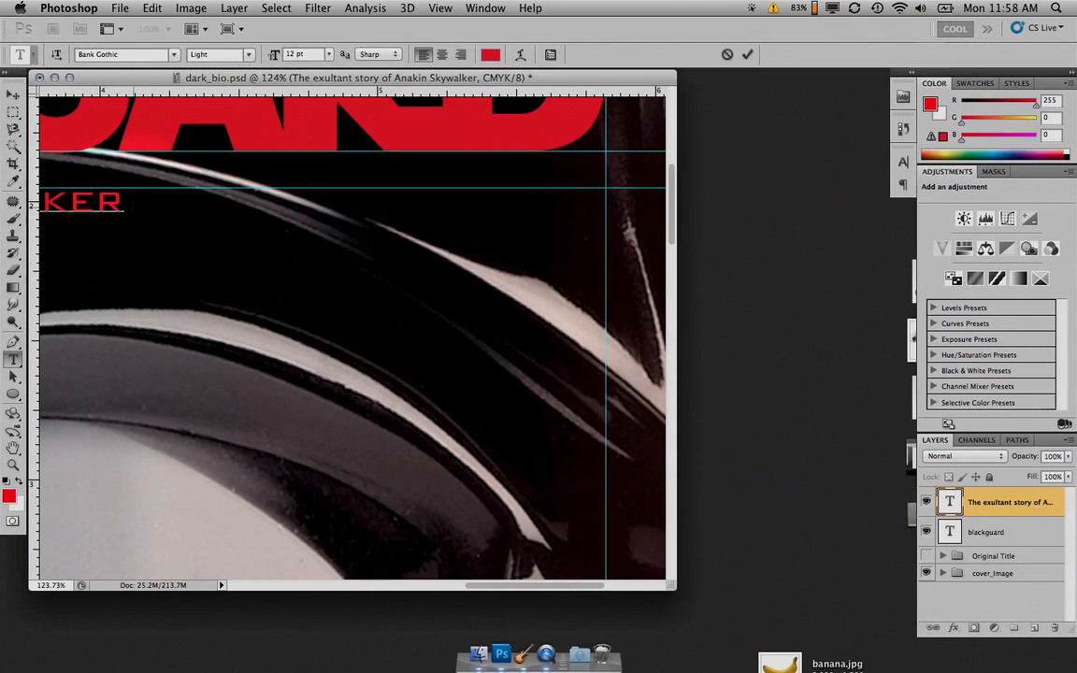
key("super")
left_click_drag(155, 234, 436, 431)
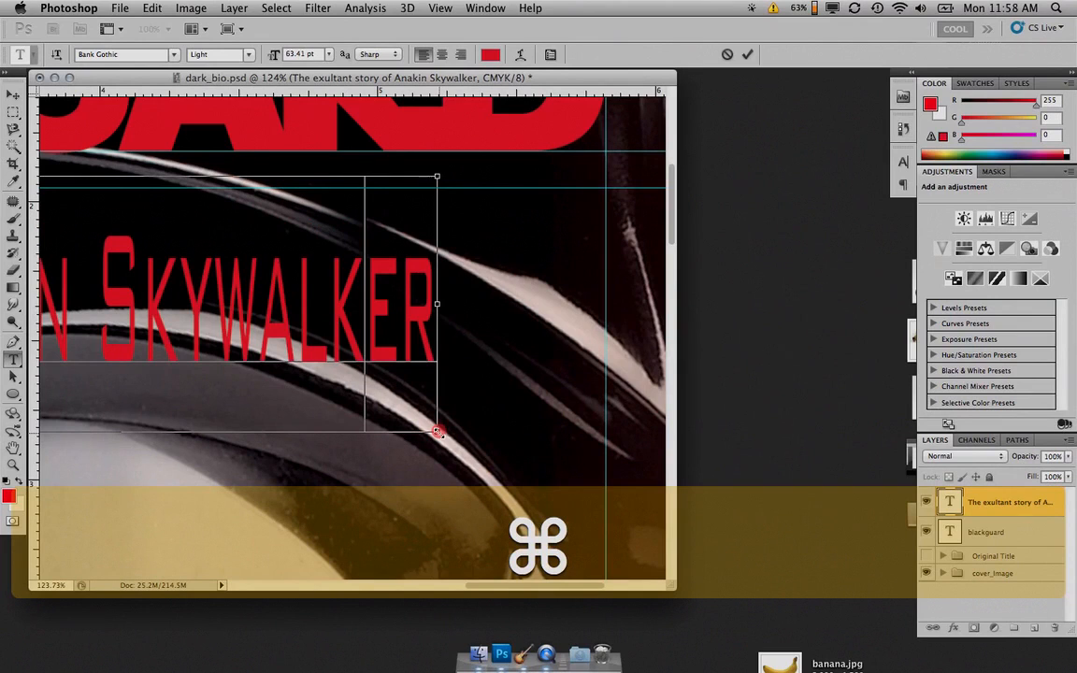
left_click_drag(437, 431, 598, 458)
Select the entire subtitle and set its characters to All Caps.
scroll(158, 425, "left", 5)
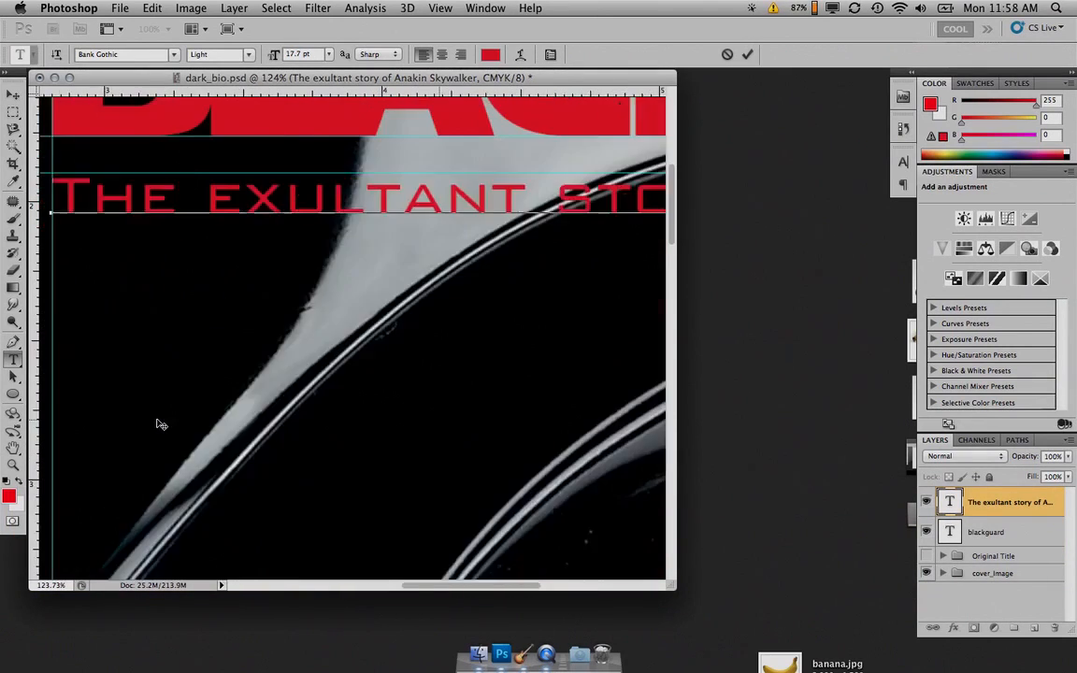
scroll(159, 425, "left", 5)
scroll(159, 425, "right", 10)
scroll(159, 426, "left", 10)
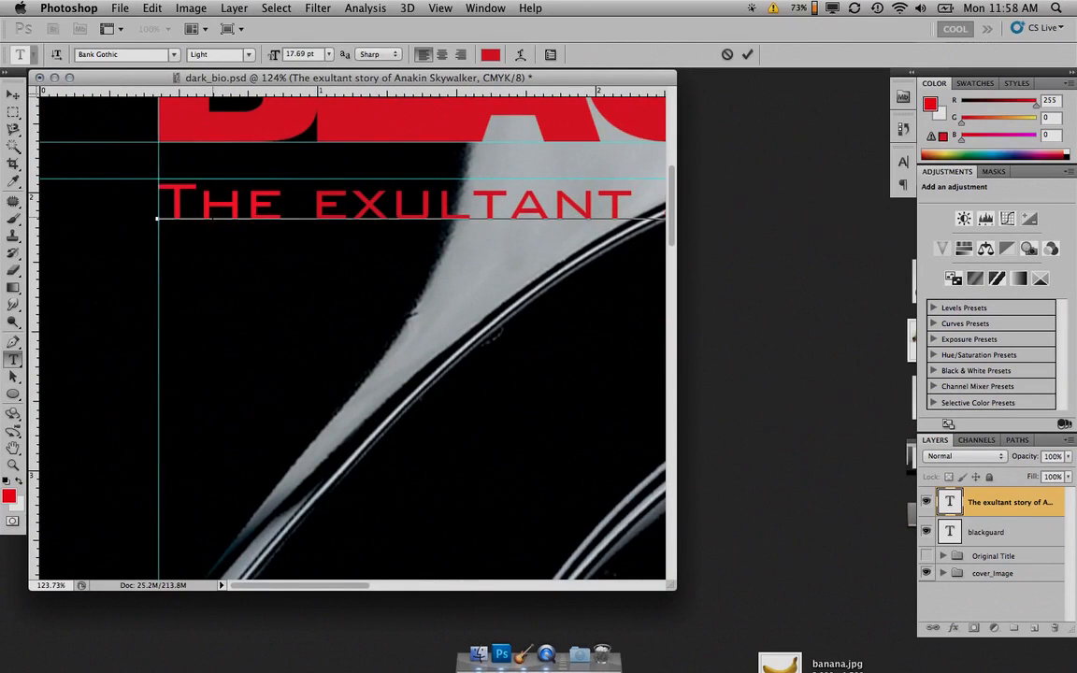
triple_click(198, 201)
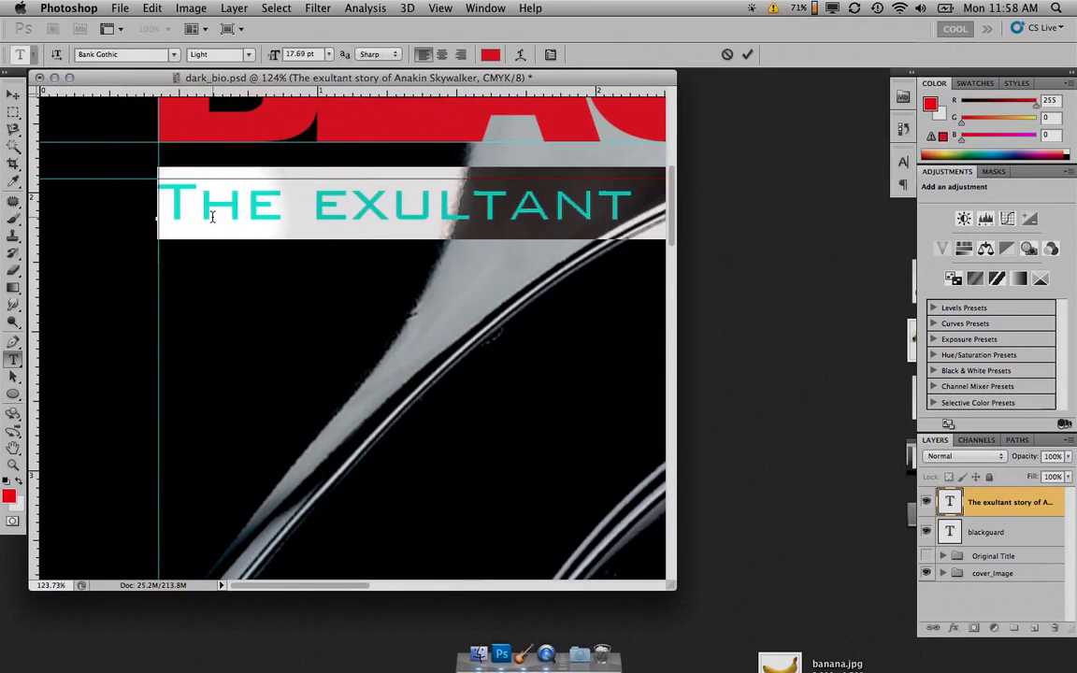
key("super+h")
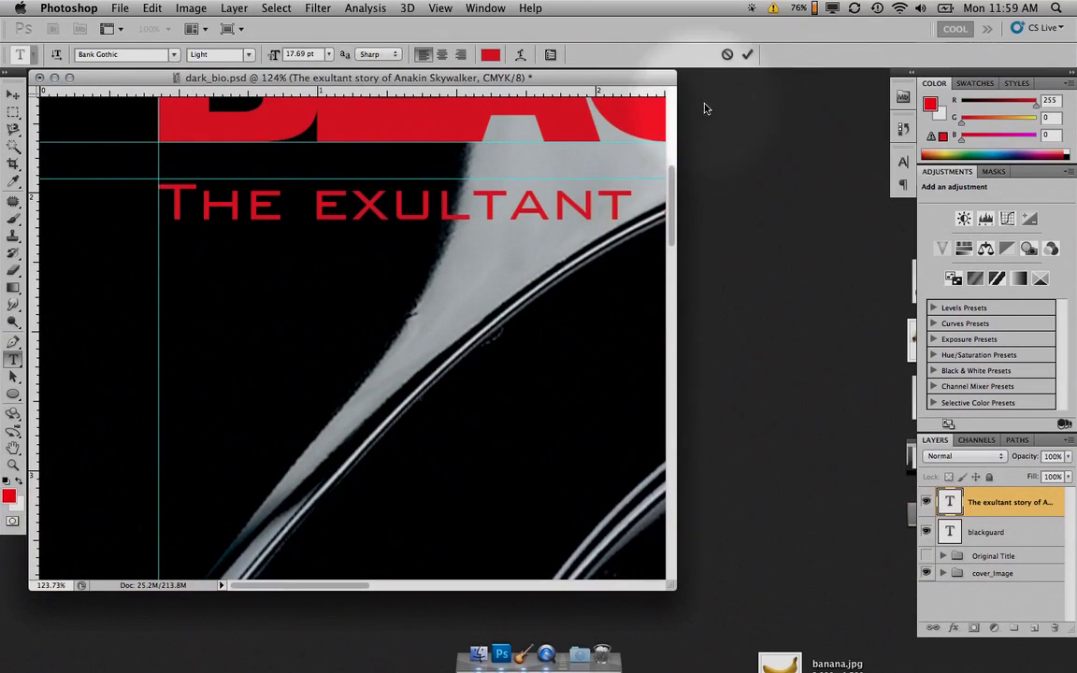
left_click(905, 165)
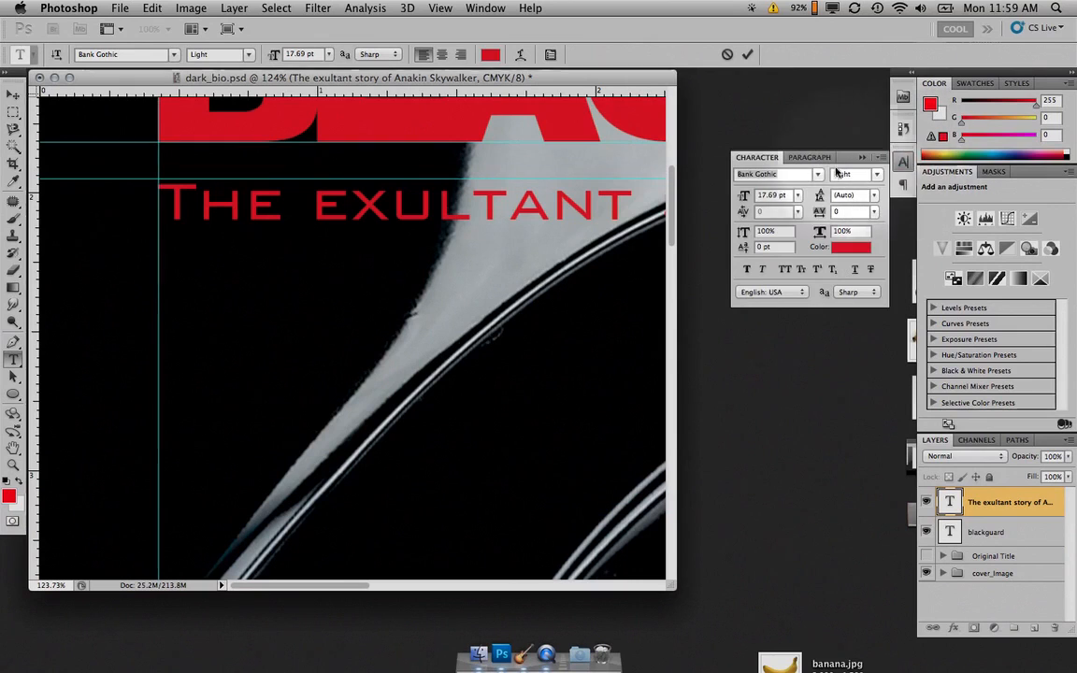
left_click(787, 271)
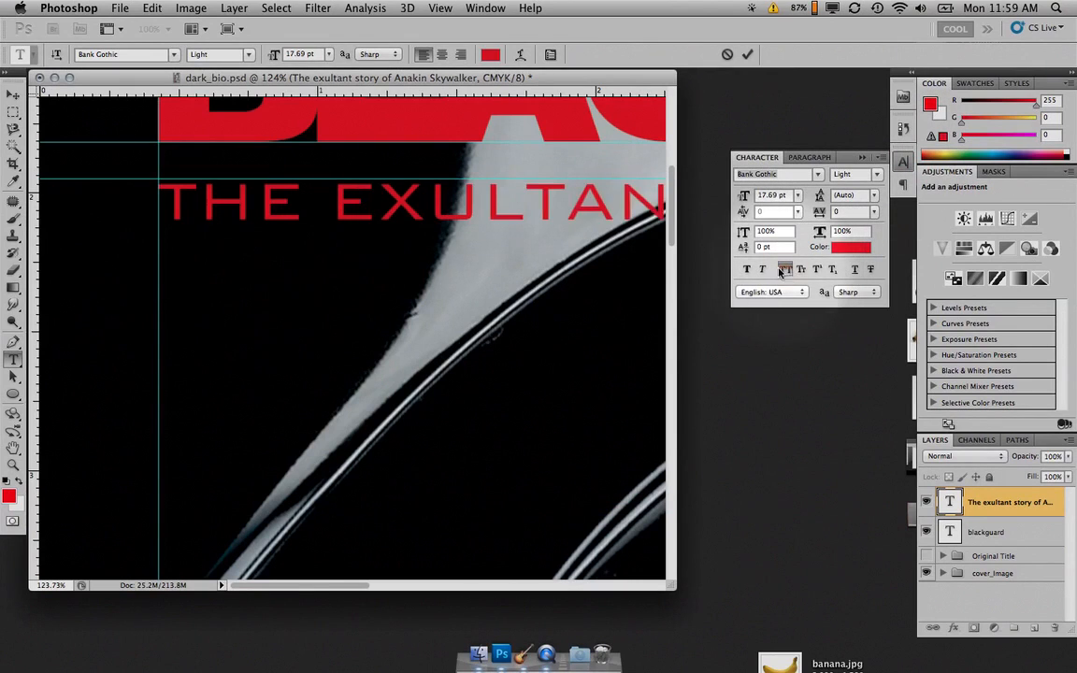
Scale the all-caps subtitle down proportionally to 15.19 pt so its right end meets the vertical guide, and commit the text.
scroll(530, 270, "right", 10)
scroll(530, 270, "right", 10)
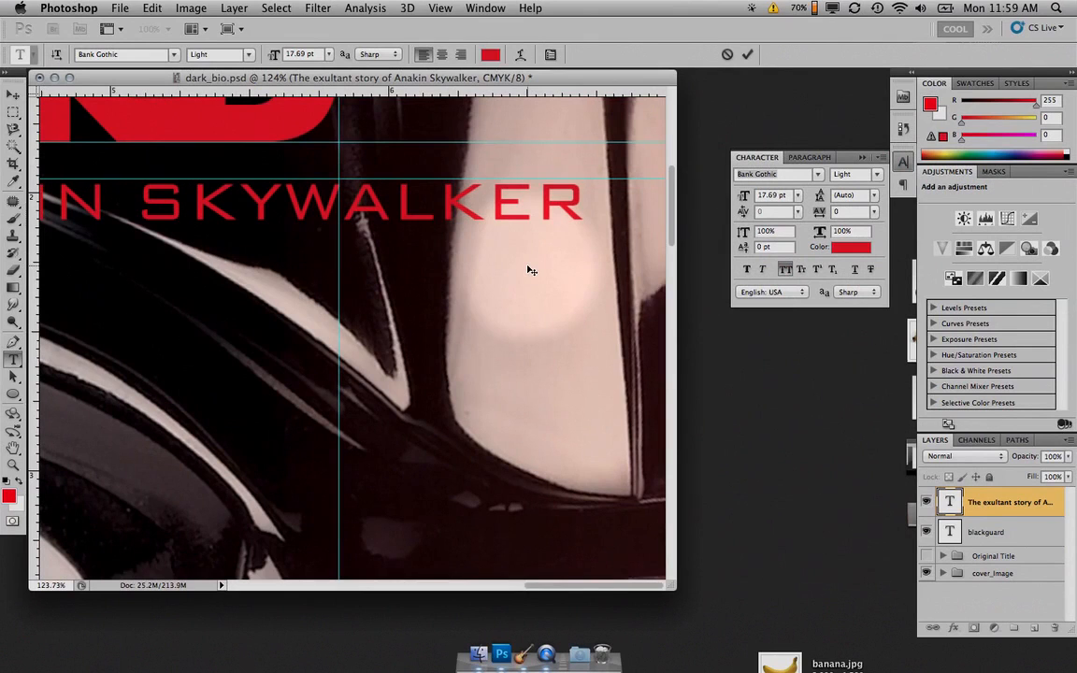
key("super")
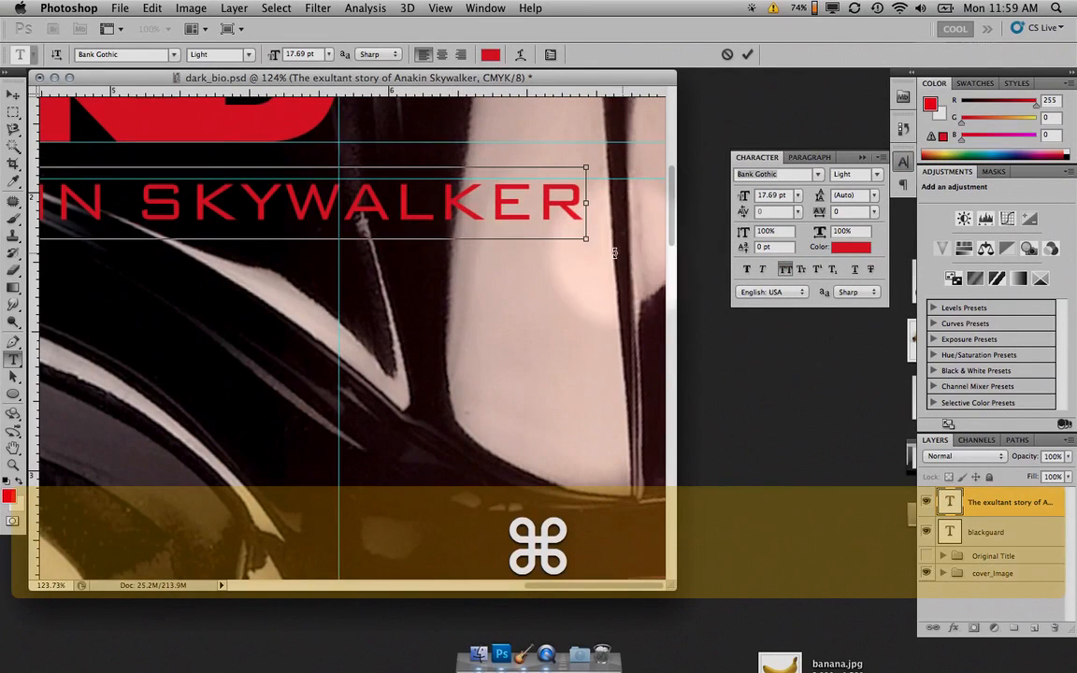
left_click_drag(577, 237, 337, 200)
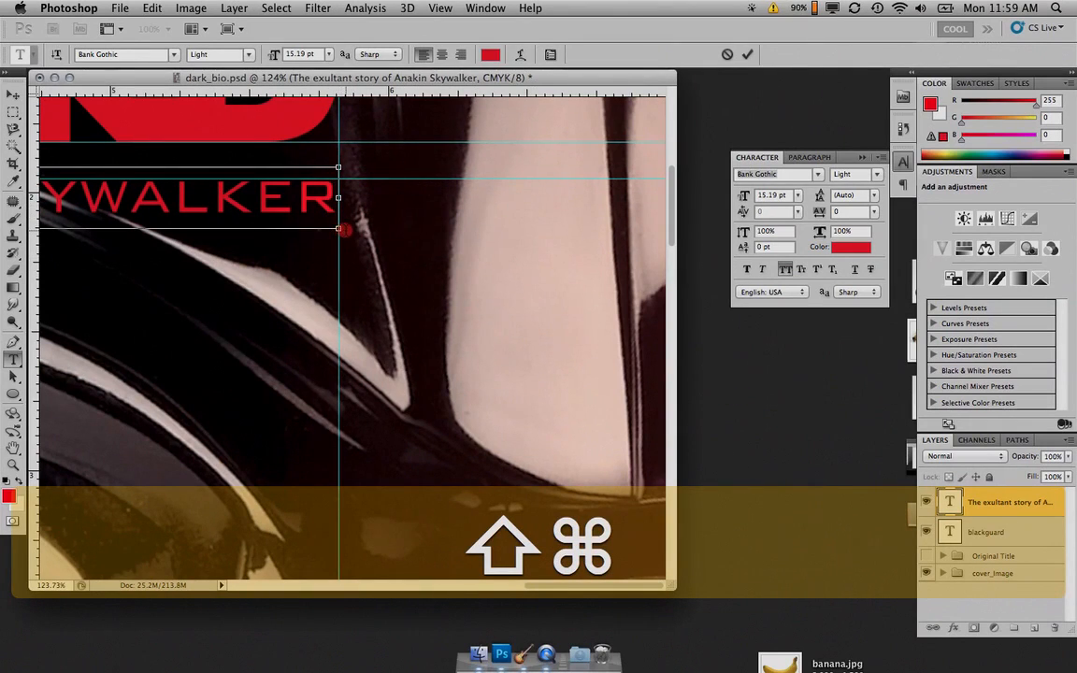
left_click(340, 229)
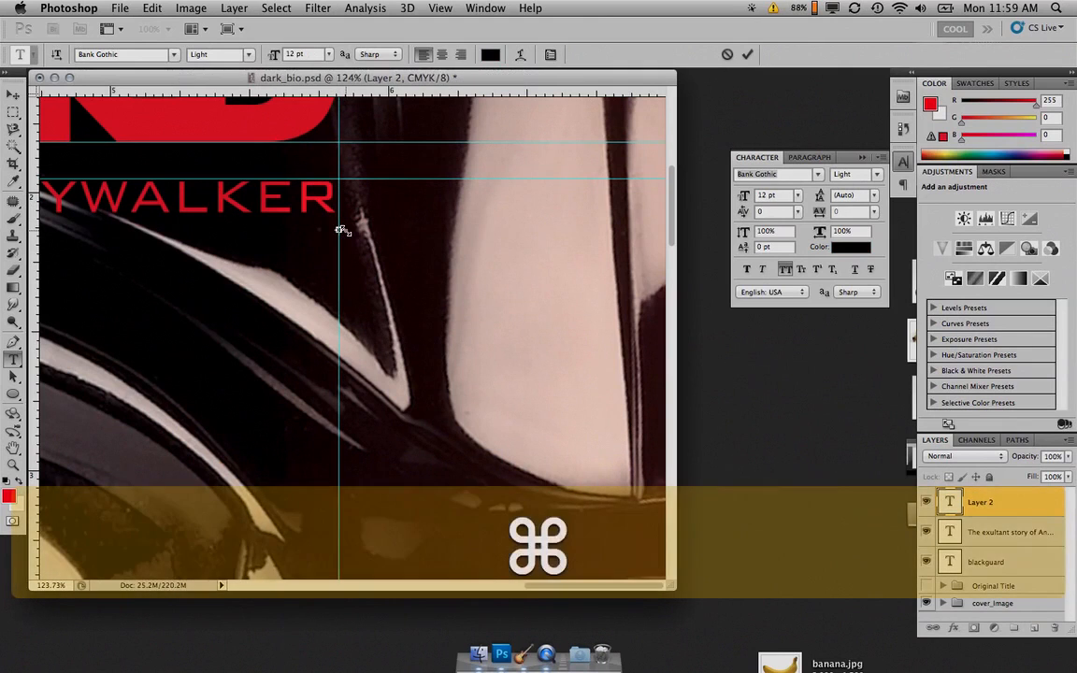
key("super+z")
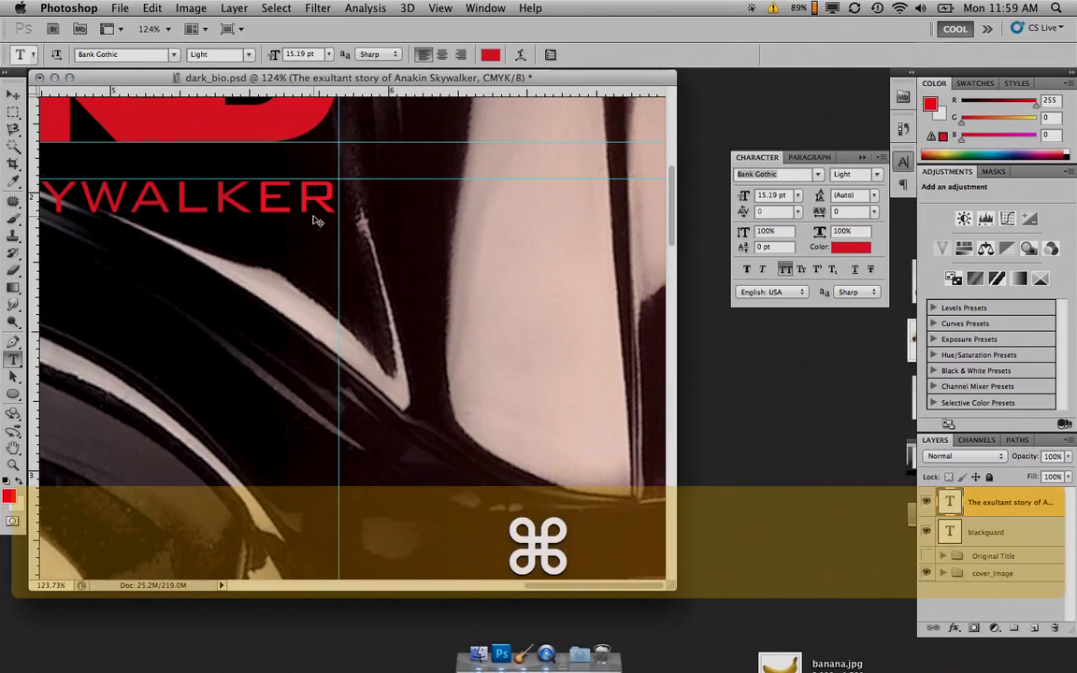
left_click(280, 199)
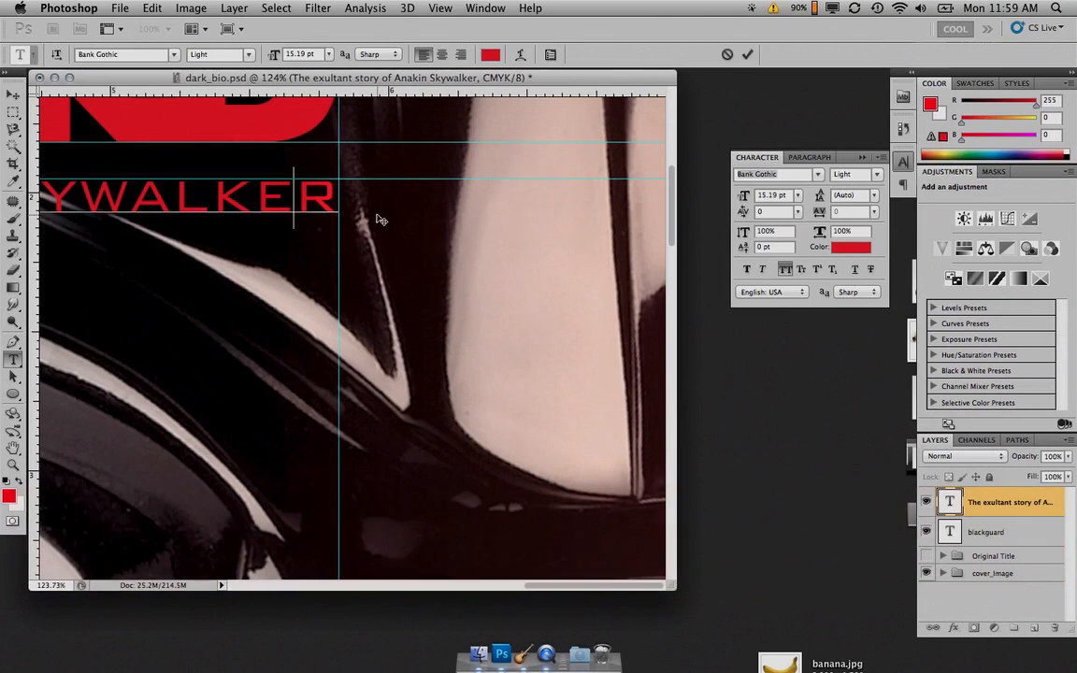
key("super+Return")
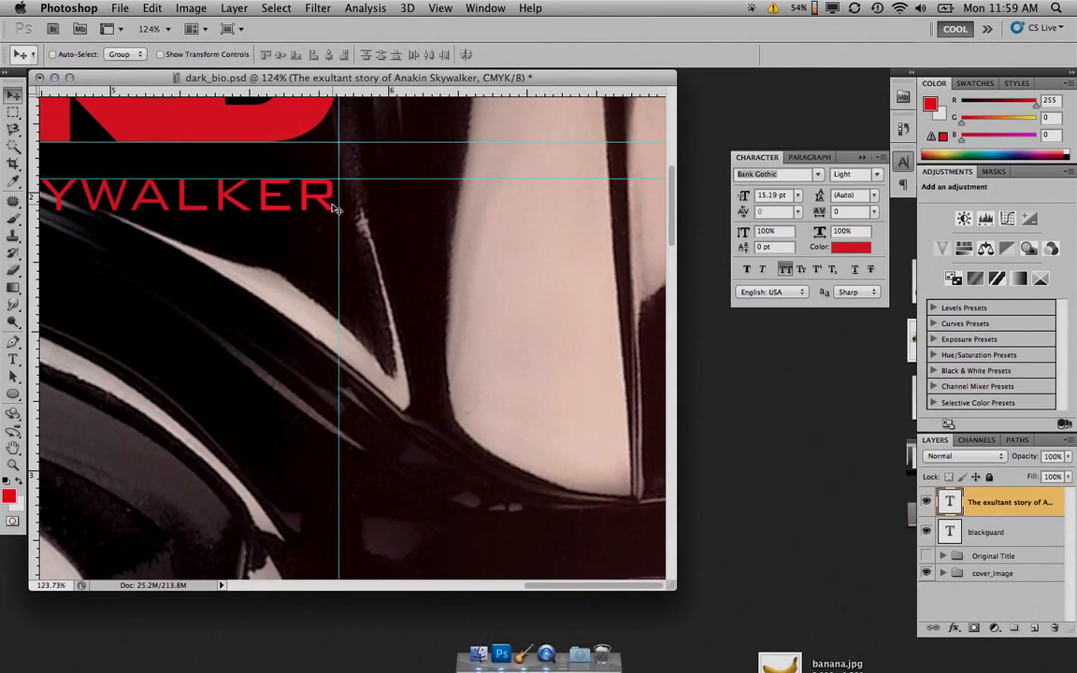
Nudge the subtitle up one pixel so the tops of its letters meet the lower horizontal guide.
scroll(334, 207, "up", 5)
scroll(334, 208, "down", 8)
scroll(333, 208, "up", 3)
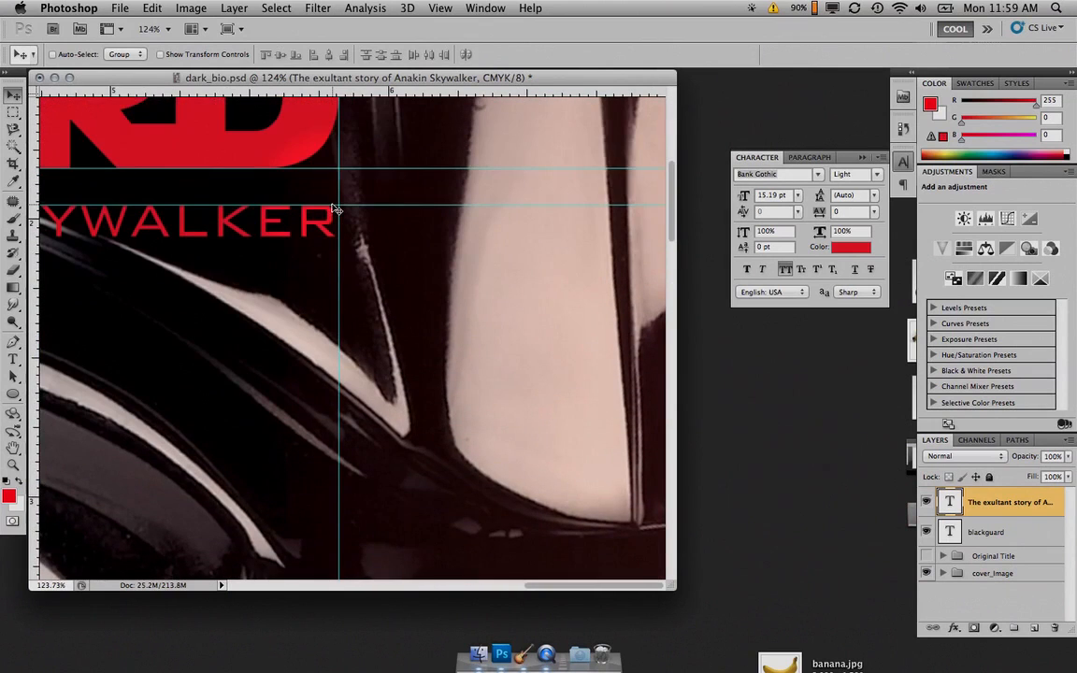
key("super+space")
left_click_drag(332, 204, 468, 231)
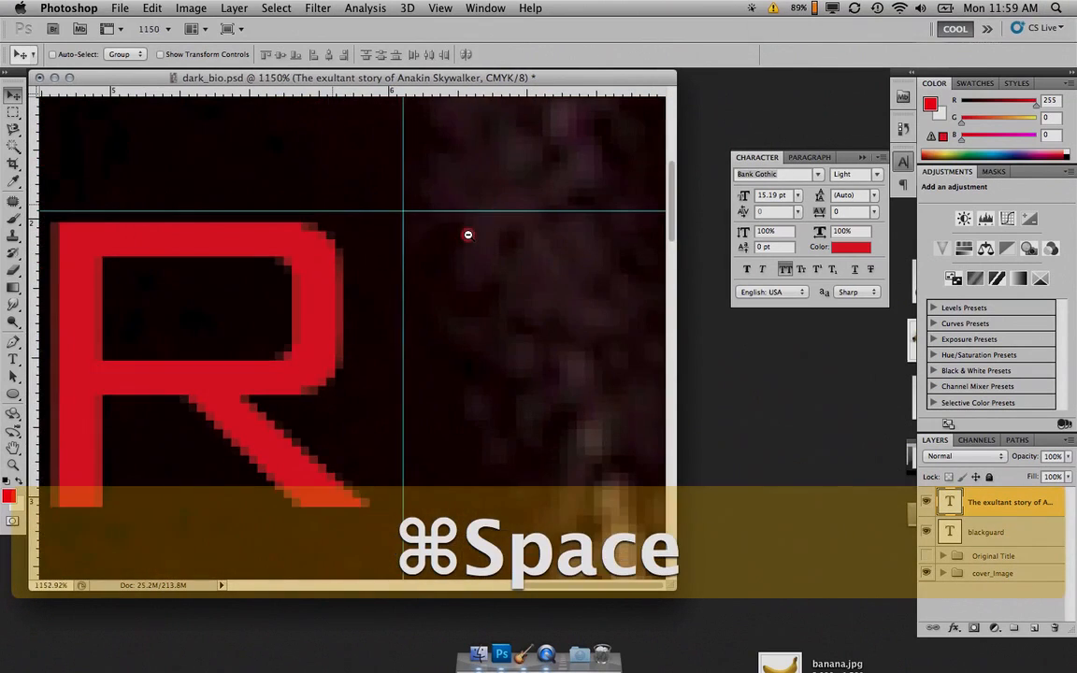
scroll(466, 234, "down", 6)
scroll(466, 234, "up", 5)
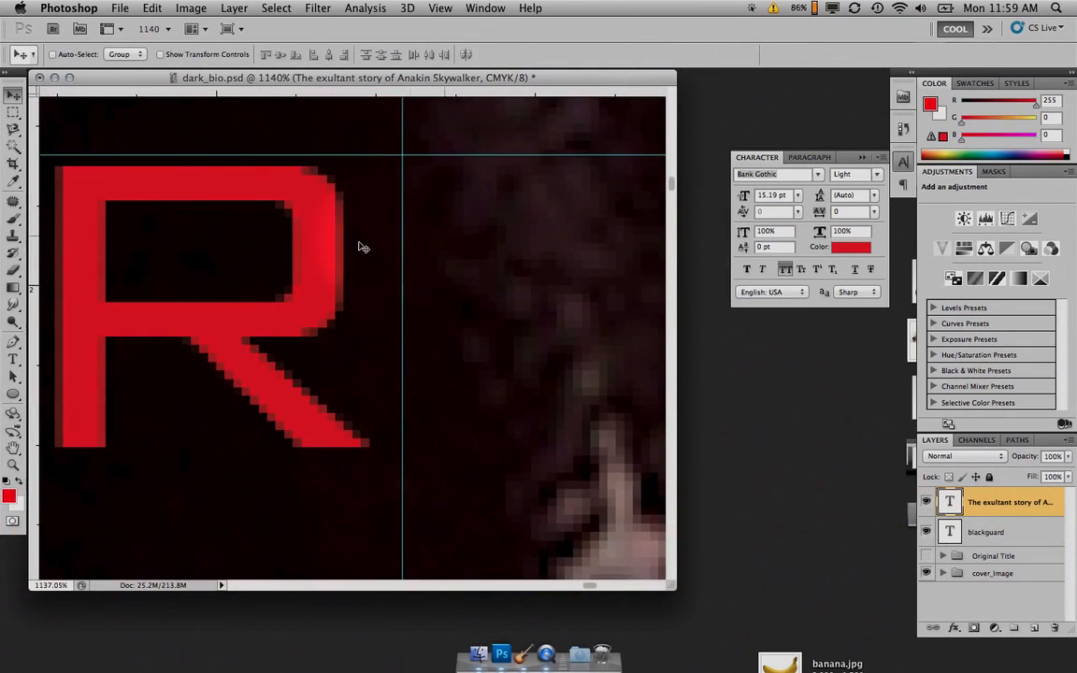
key("Up")
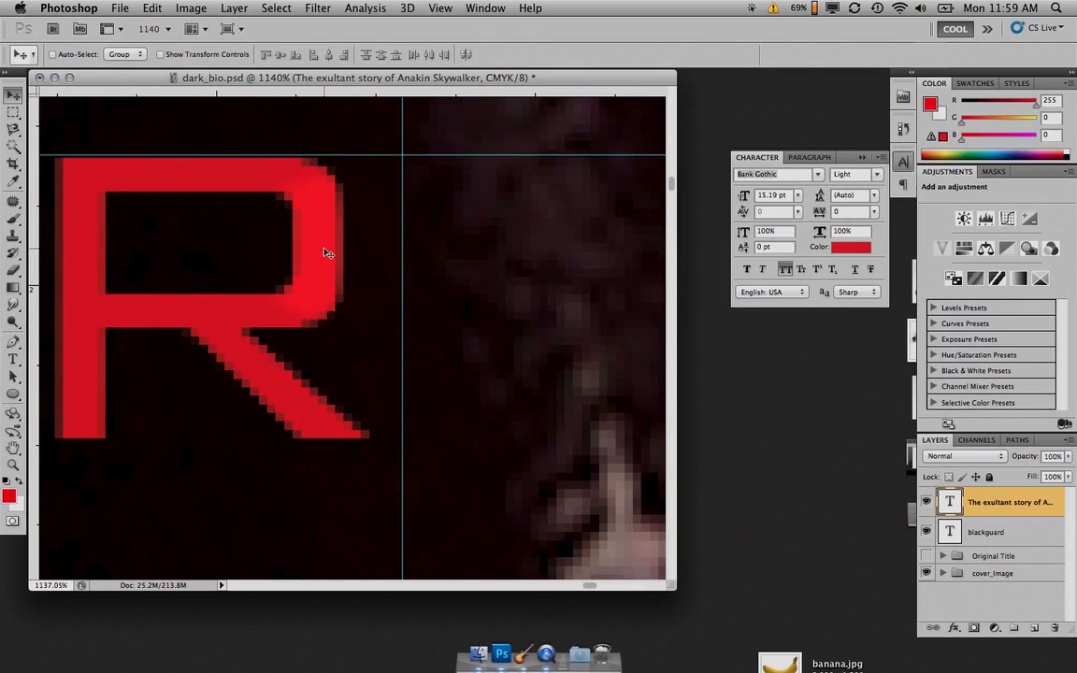
key("Up")
key("Down")
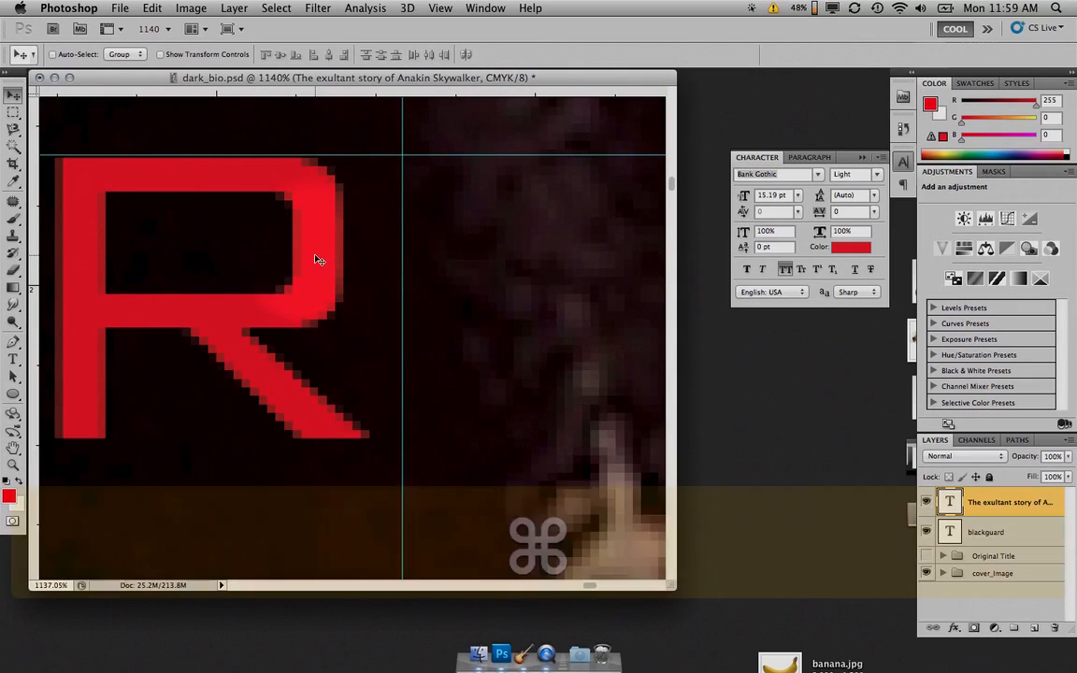
key("t")
left_click(173, 278)
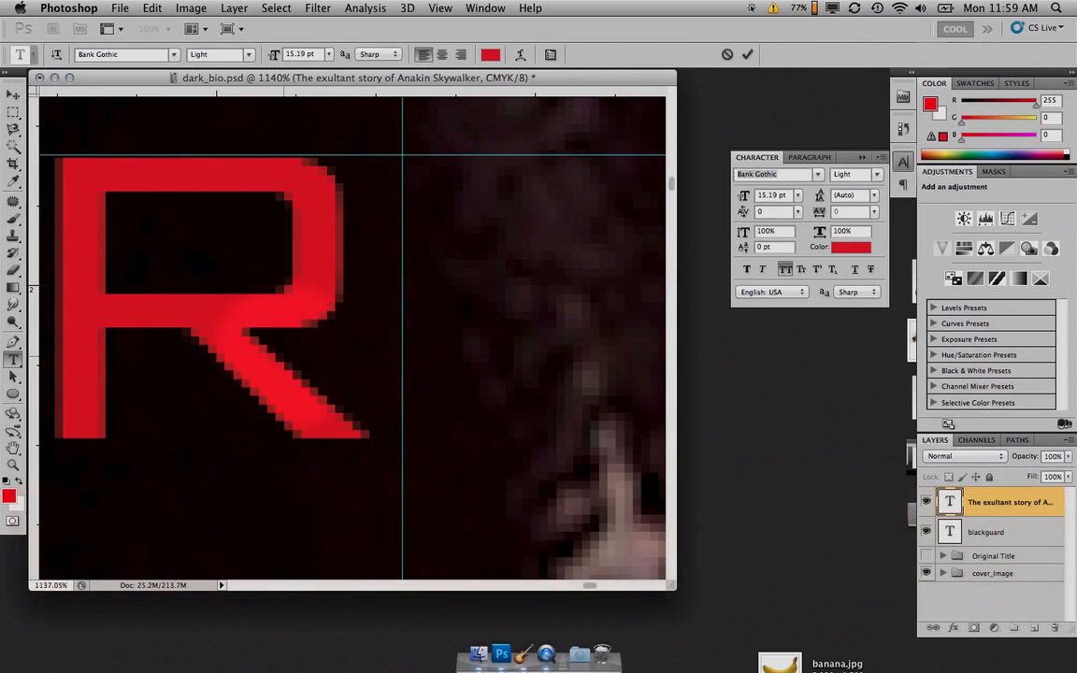
scroll(280, 355, "right", 3)
scroll(280, 355, "left", 7)
scroll(280, 355, "up", 1)
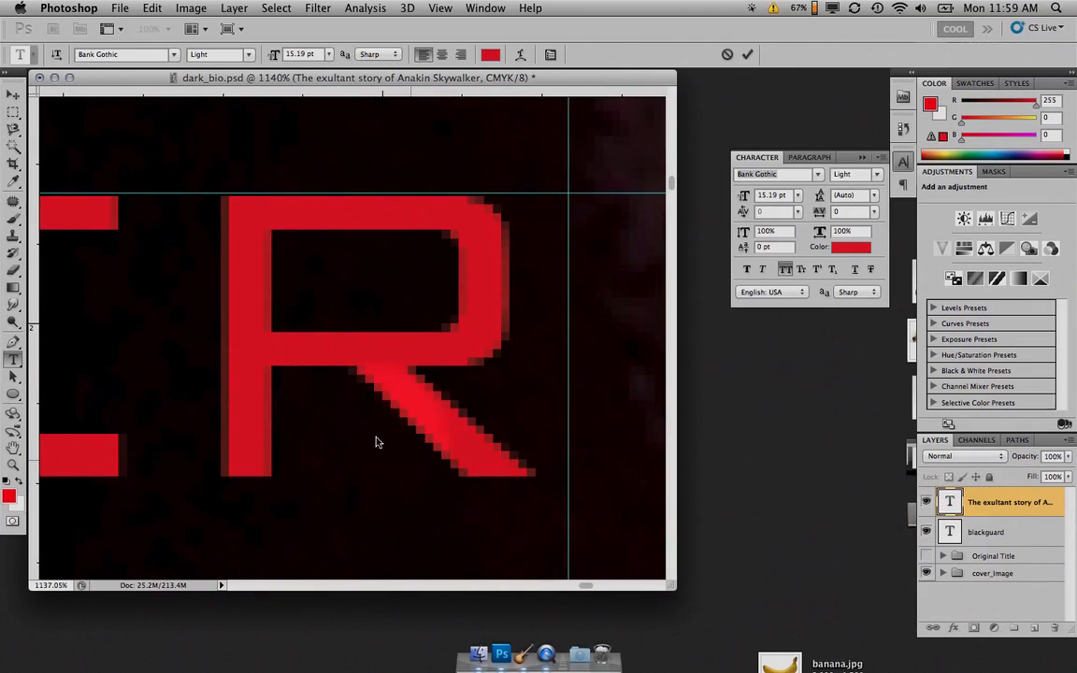
key("super")
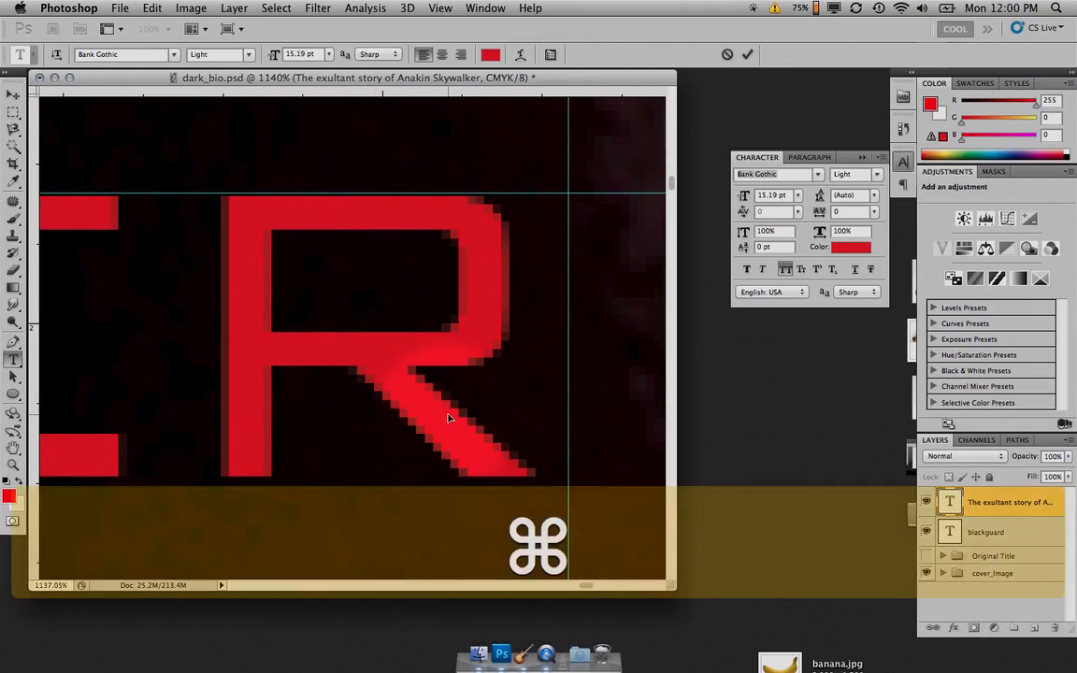
key("super+minus")
key("super+minus")
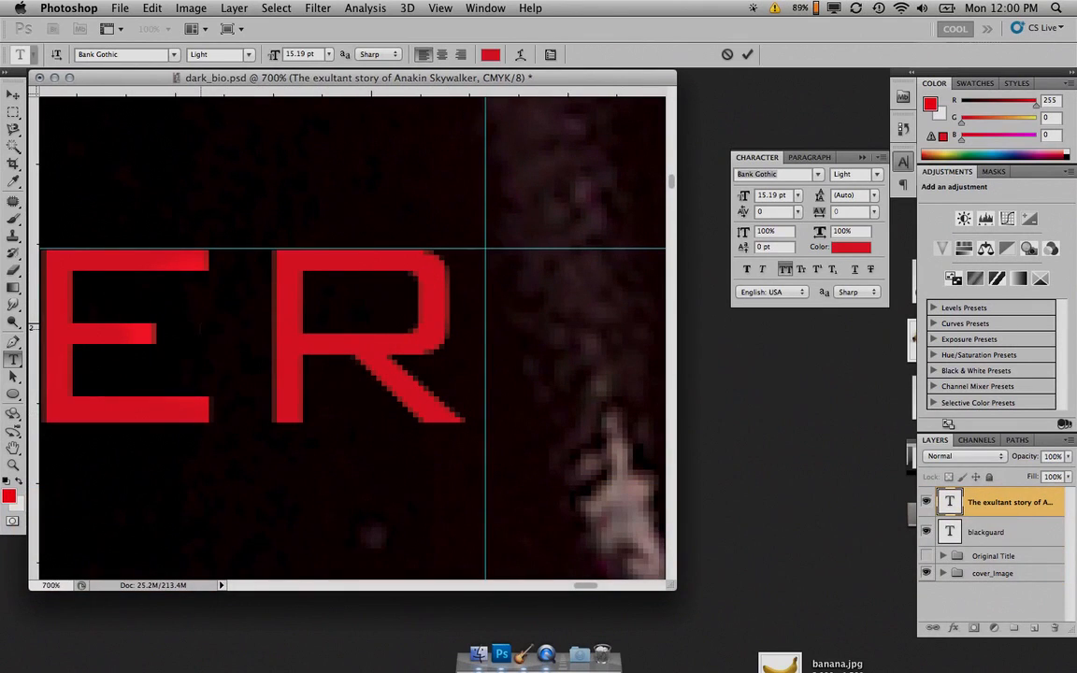
key("Escape")
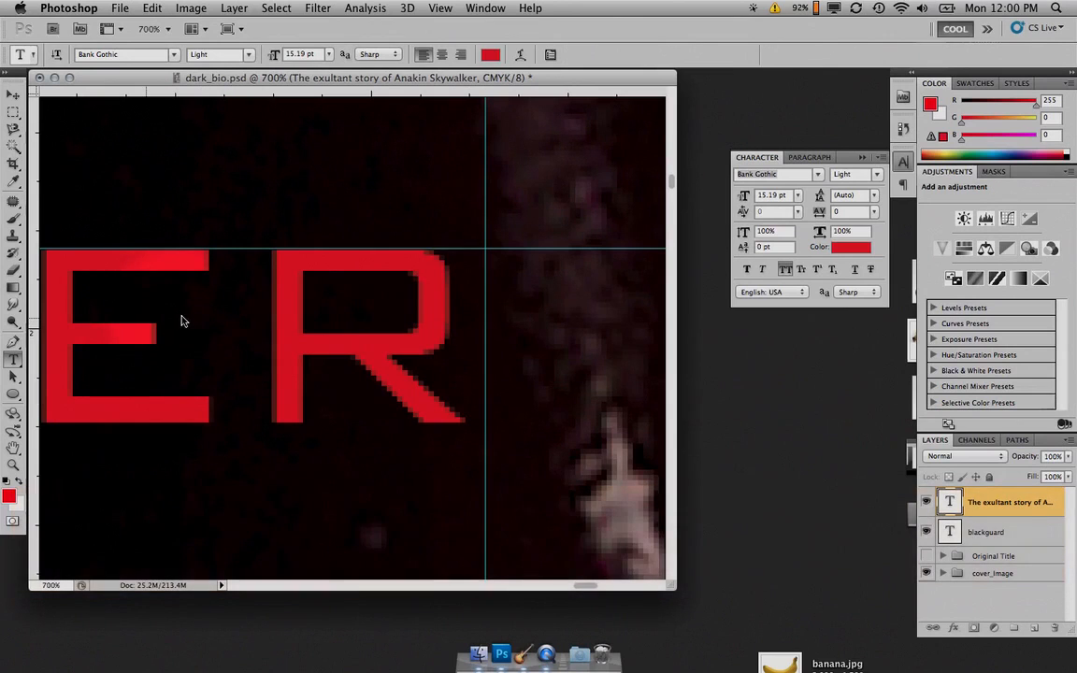
left_click(181, 317)
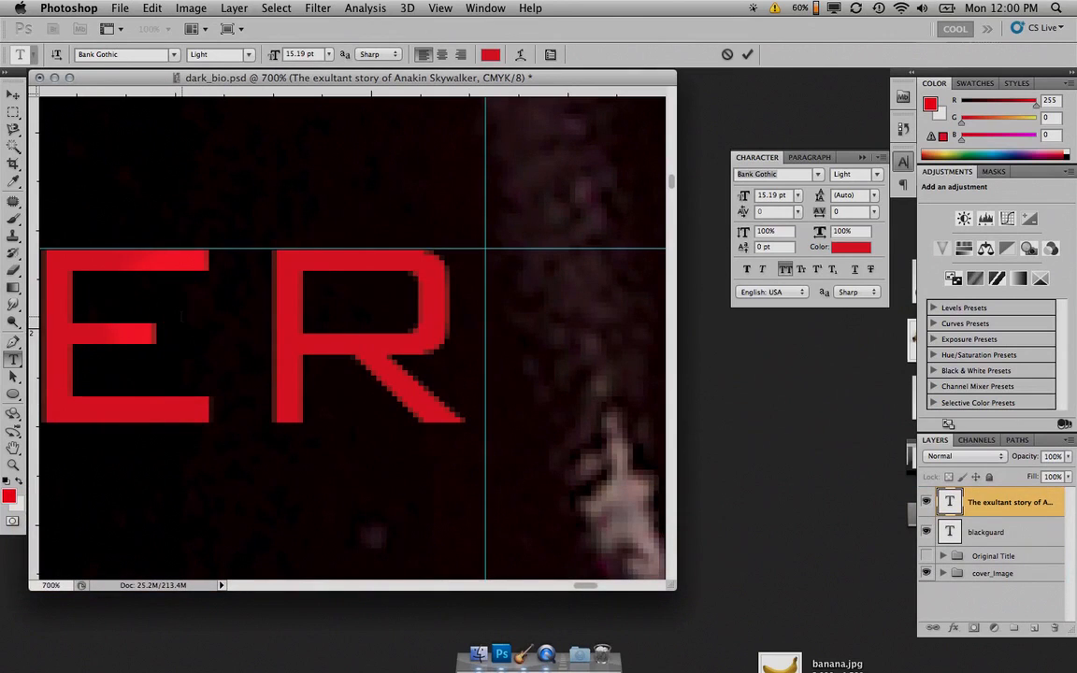
key("super+0")
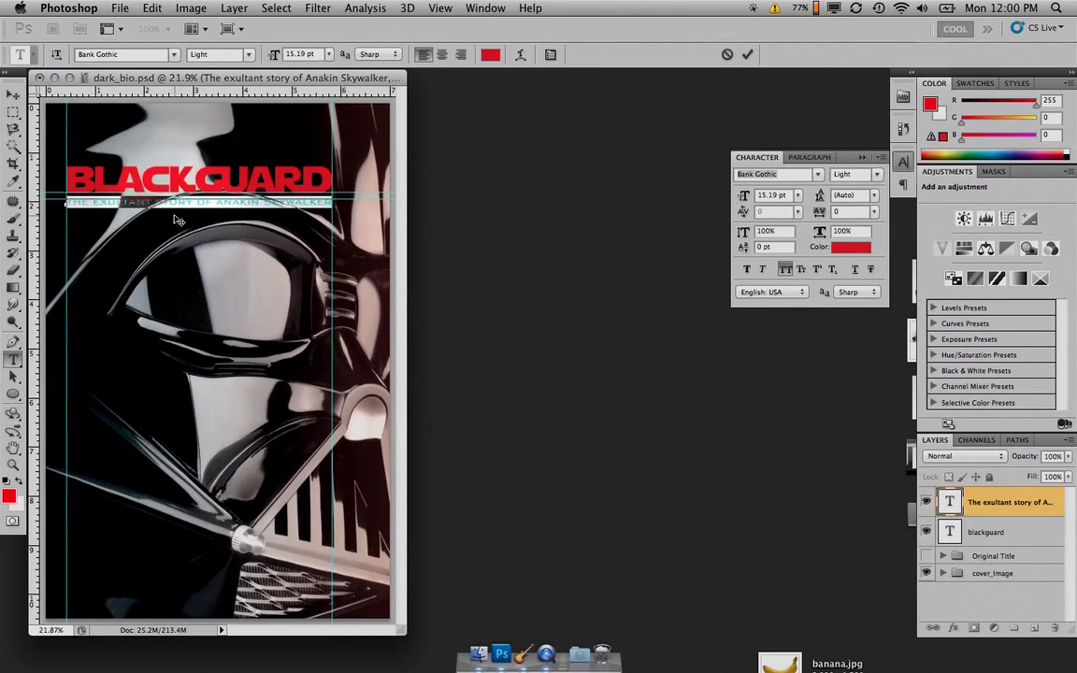
key("super+equal")
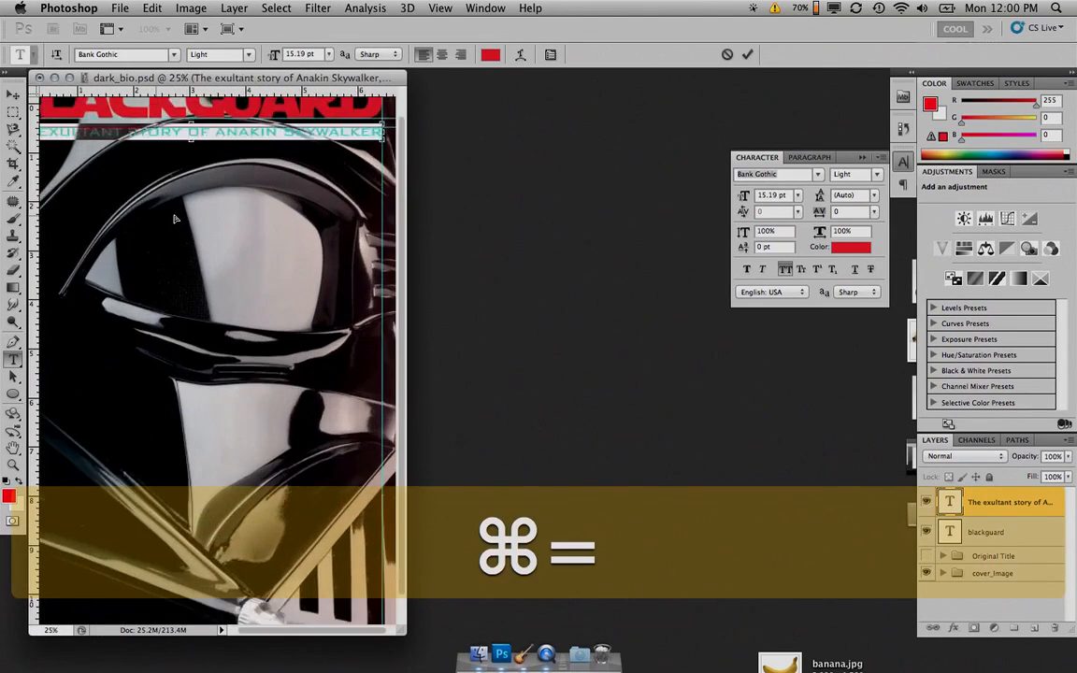
key("super+equal")
key("super+equal")
key("super+equal")
key("super+equal")
left_click(288, 156)
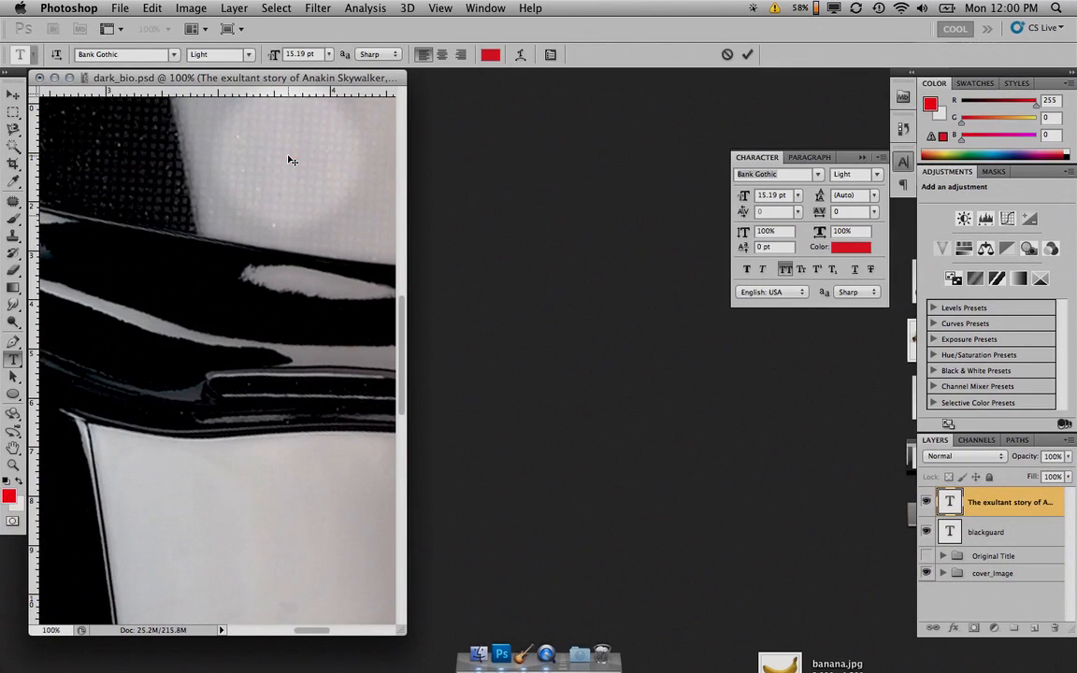
key("super+Return")
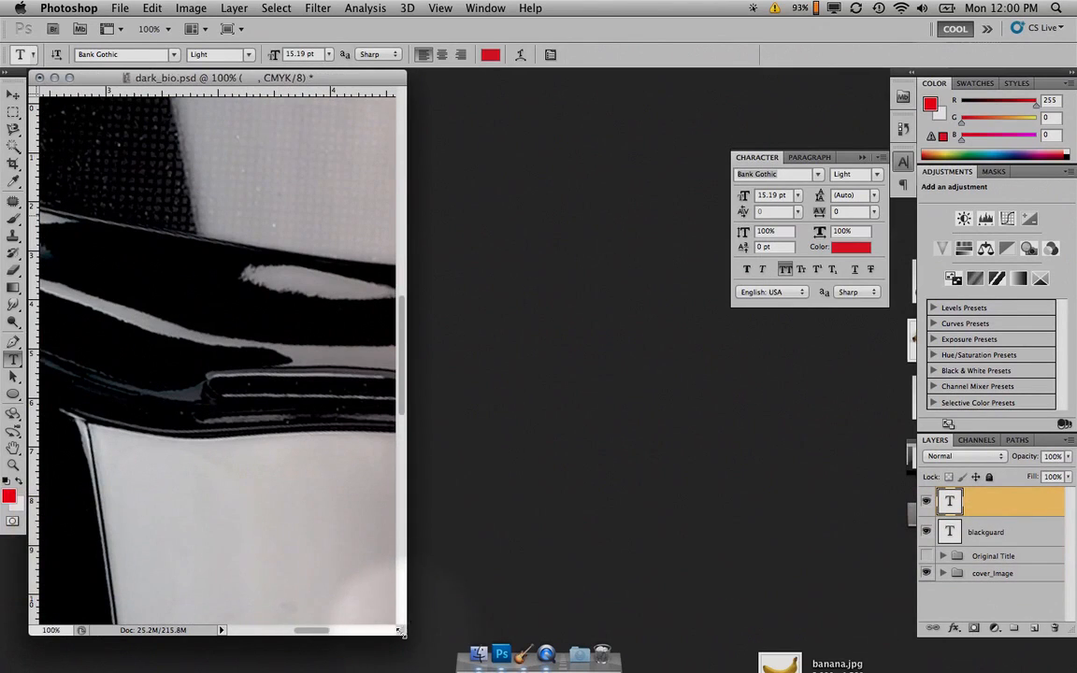
Undo the accidental replacement of the subtitle text.
left_click_drag(398, 632, 619, 636)
left_click(406, 456)
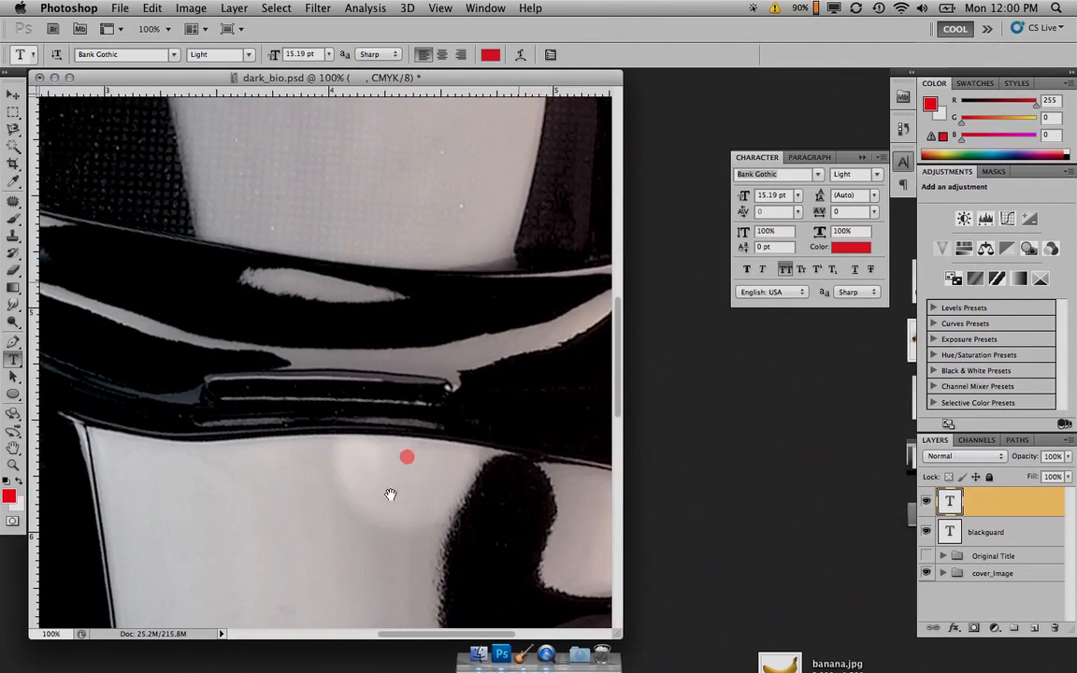
left_click_drag(390, 495, 374, 525)
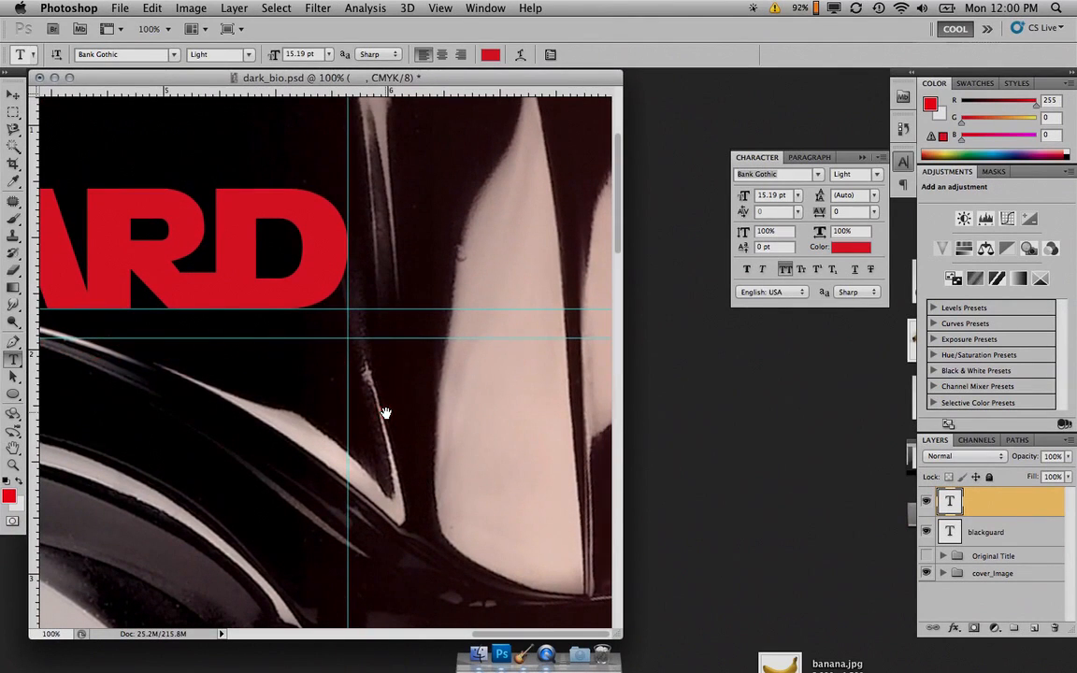
key("super+z")
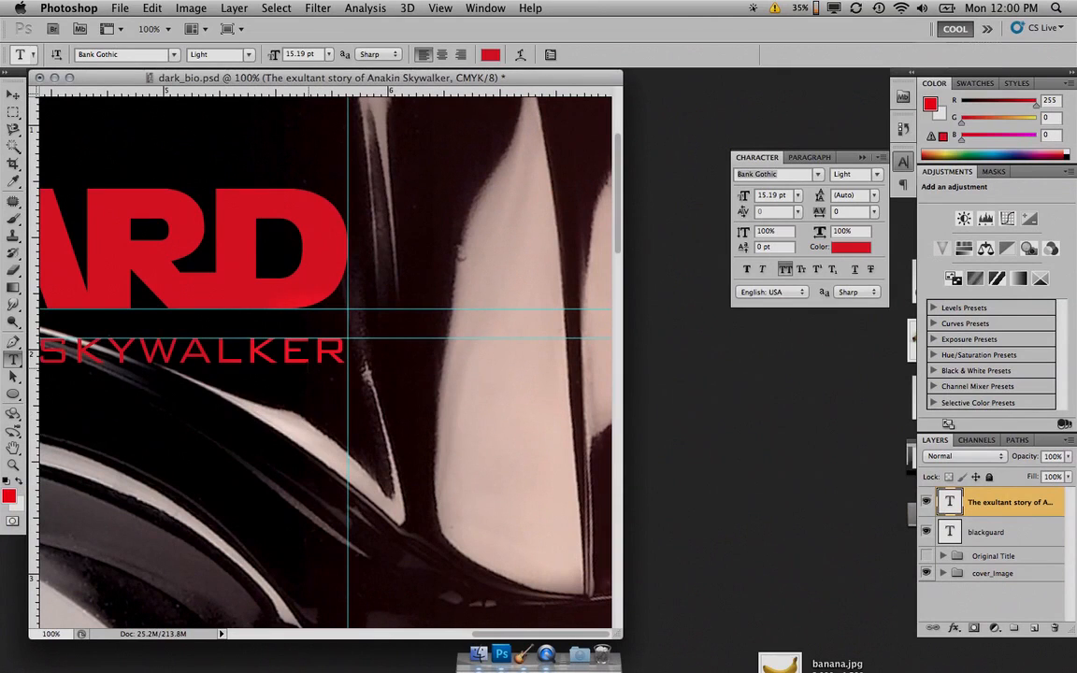
Scale the subtitle up proportionally to 15.22 pt so the final R meets the vertical guide, and commit the text.
key("super+space")
left_click_drag(341, 361, 389, 361)
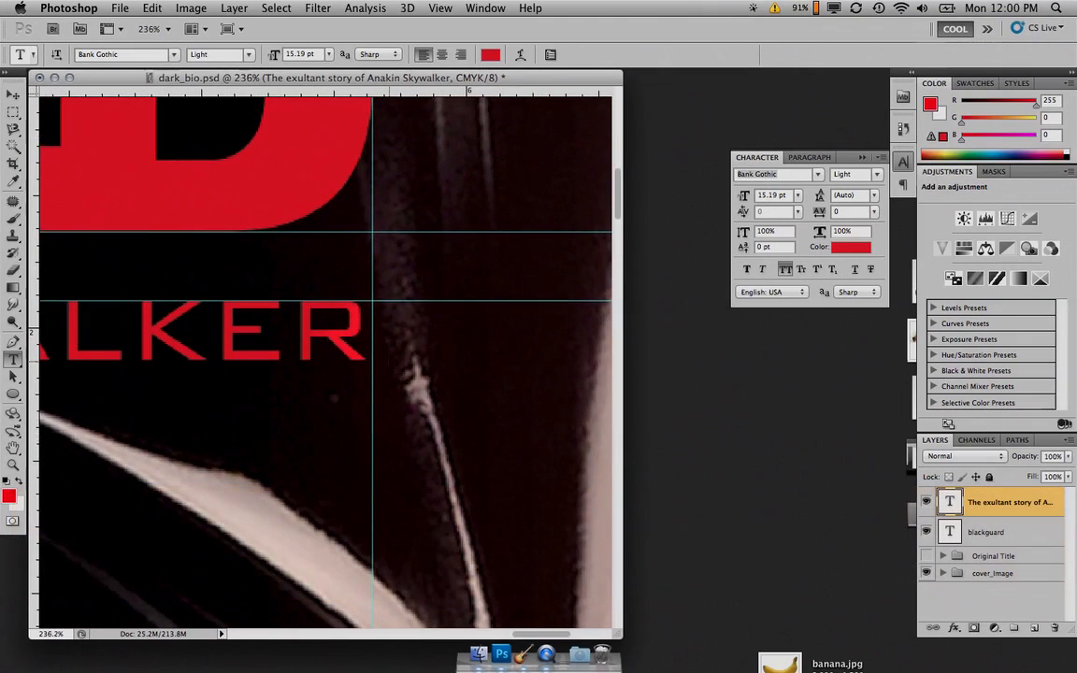
left_click(289, 334)
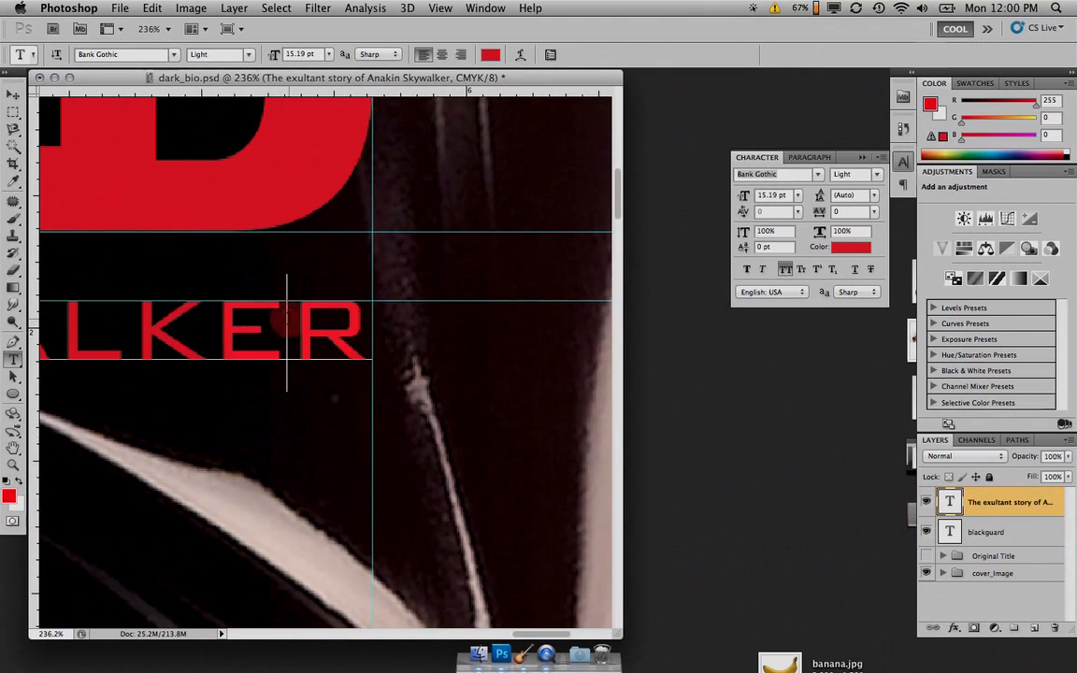
key("super")
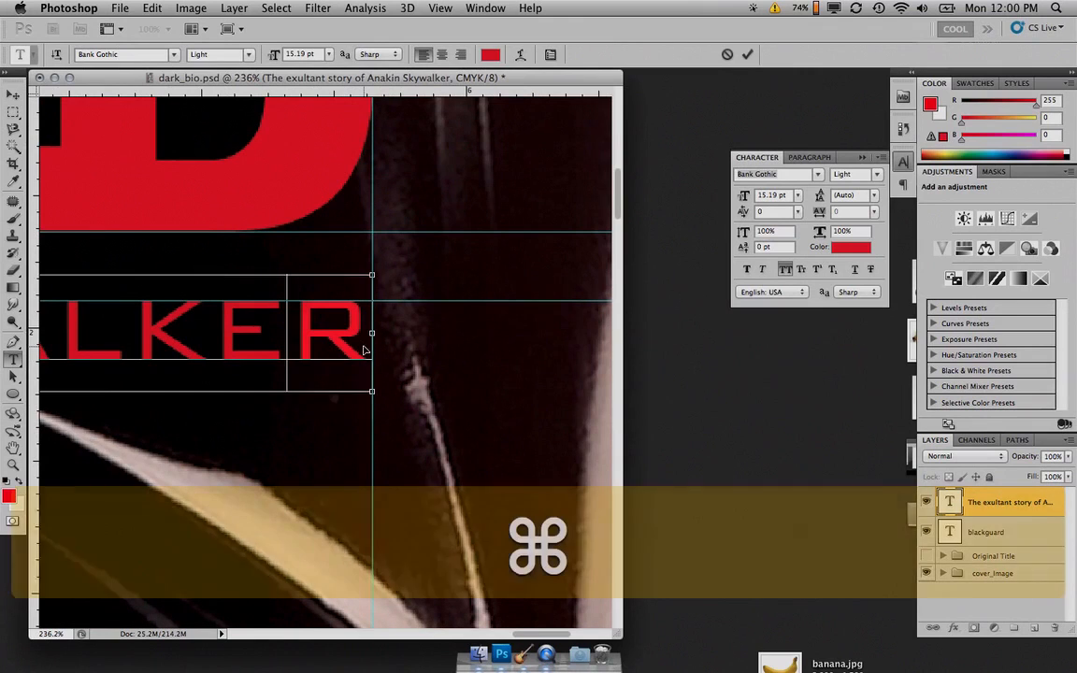
left_click_drag(373, 389, 377, 397)
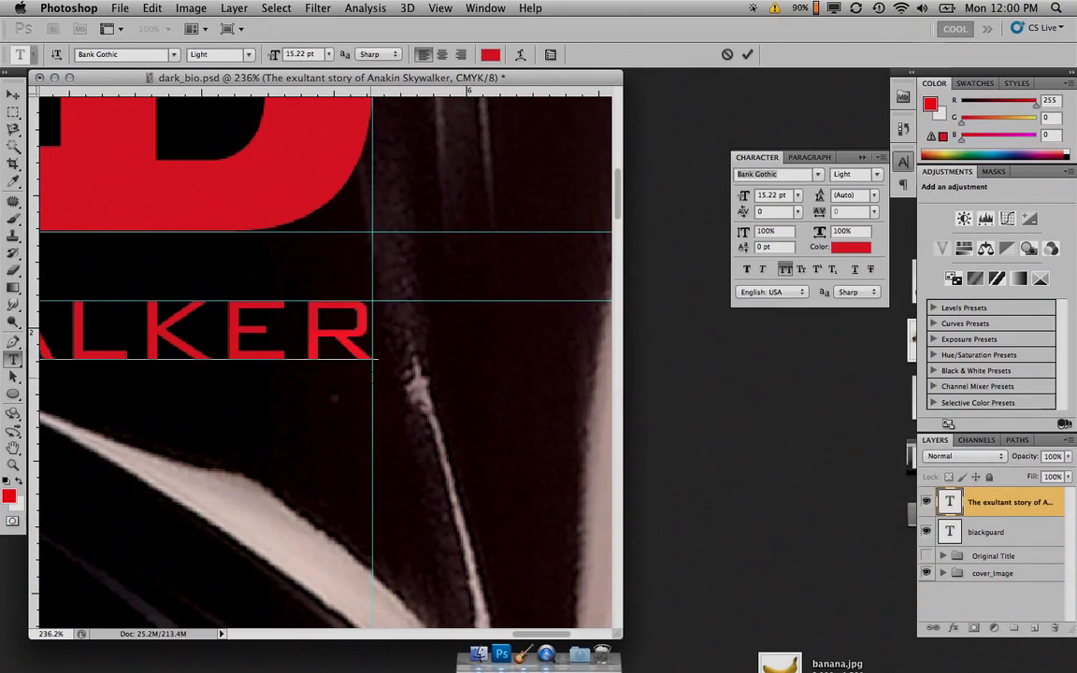
key("super+Return")
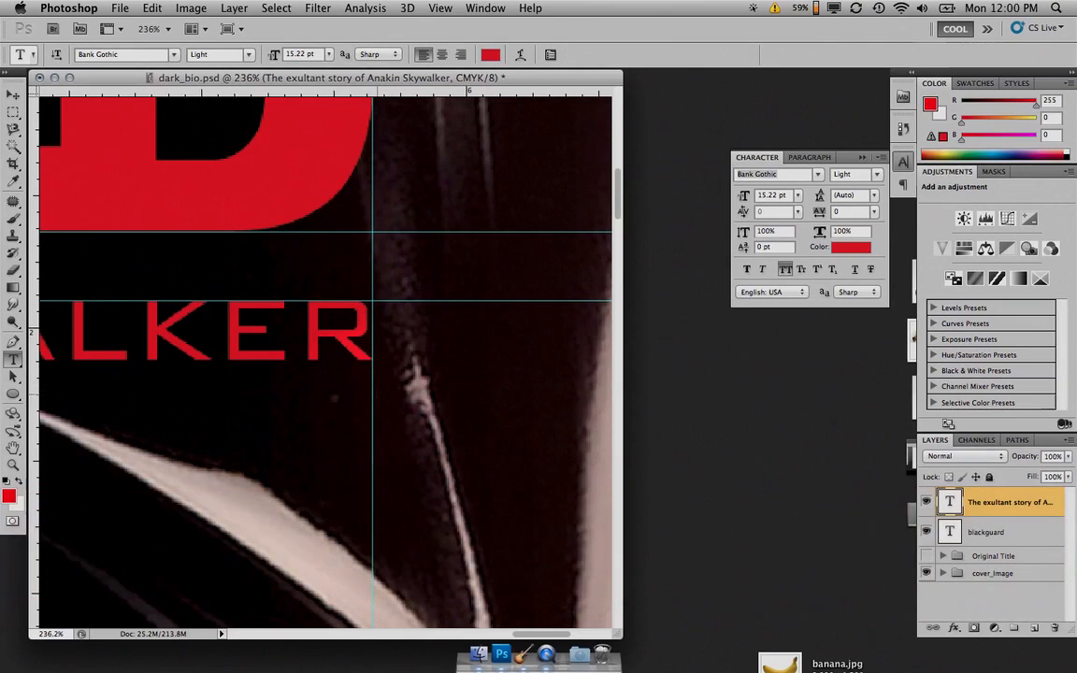
Hide the guides, toggling them on and off to compare the cover with and without them.
key("super+0")
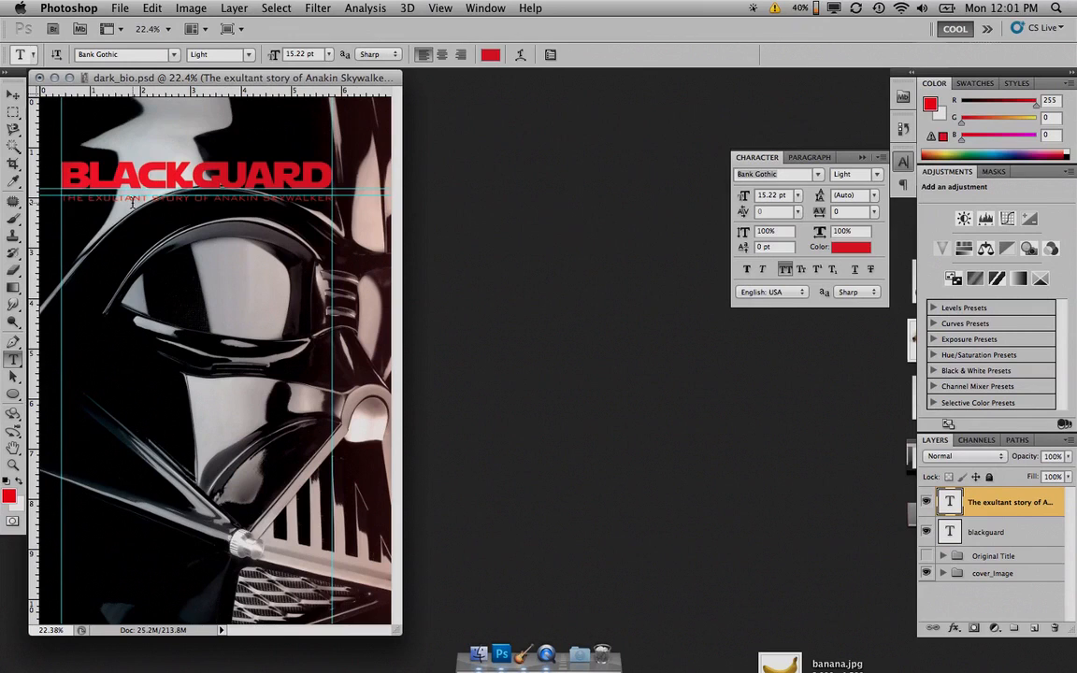
left_click(442, 8)
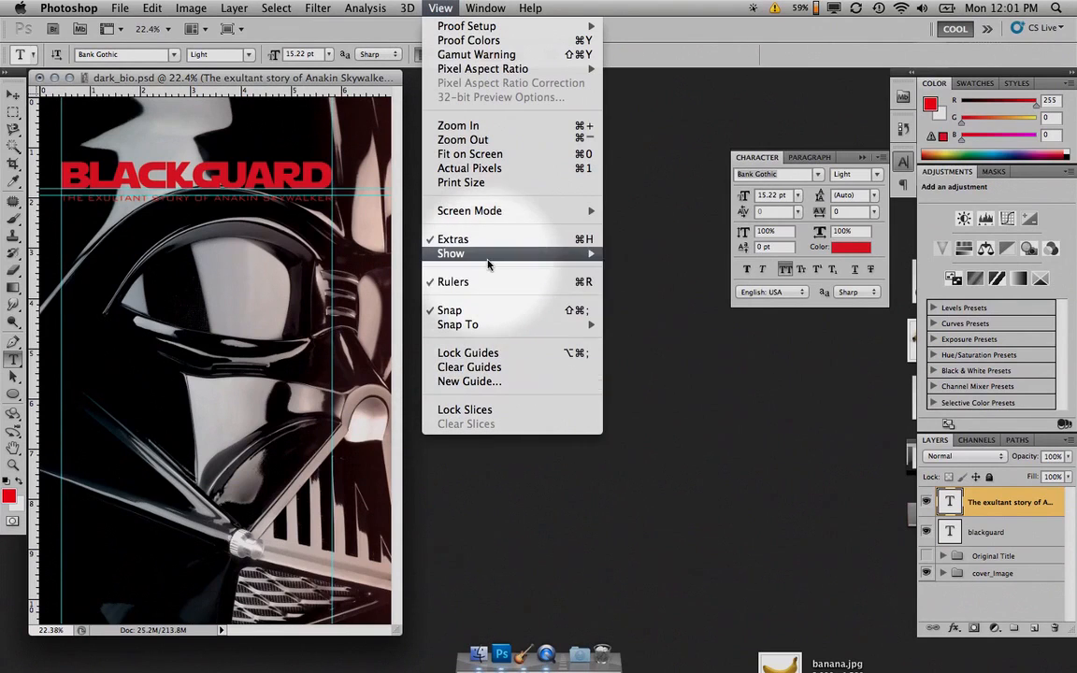
mouse_move(523, 253)
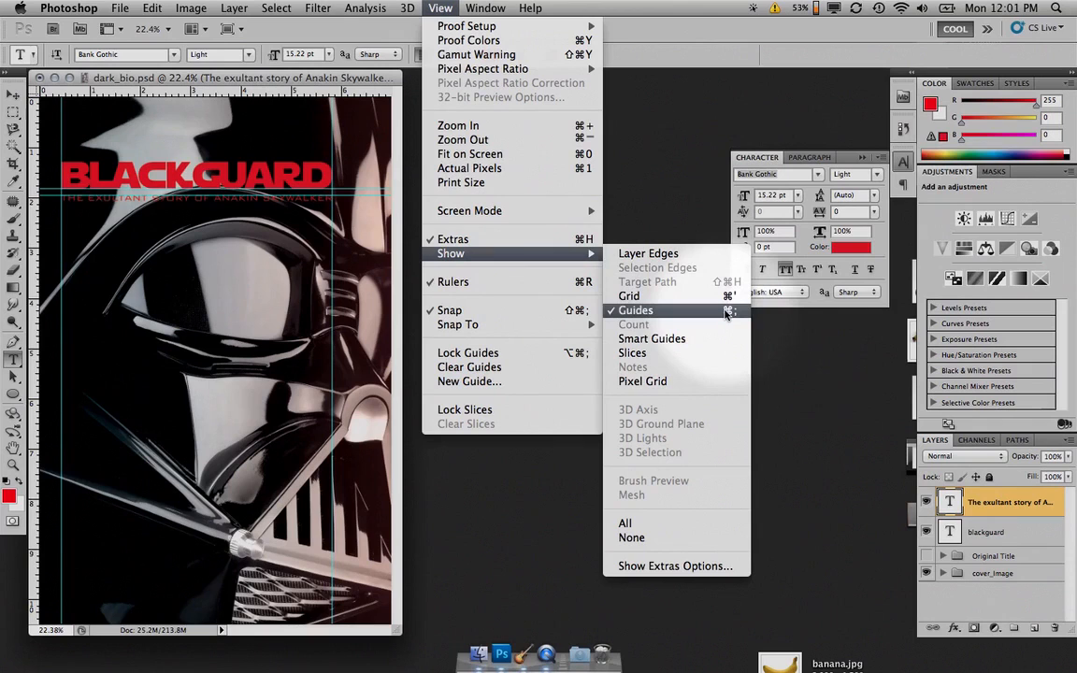
key("super+semicolon")
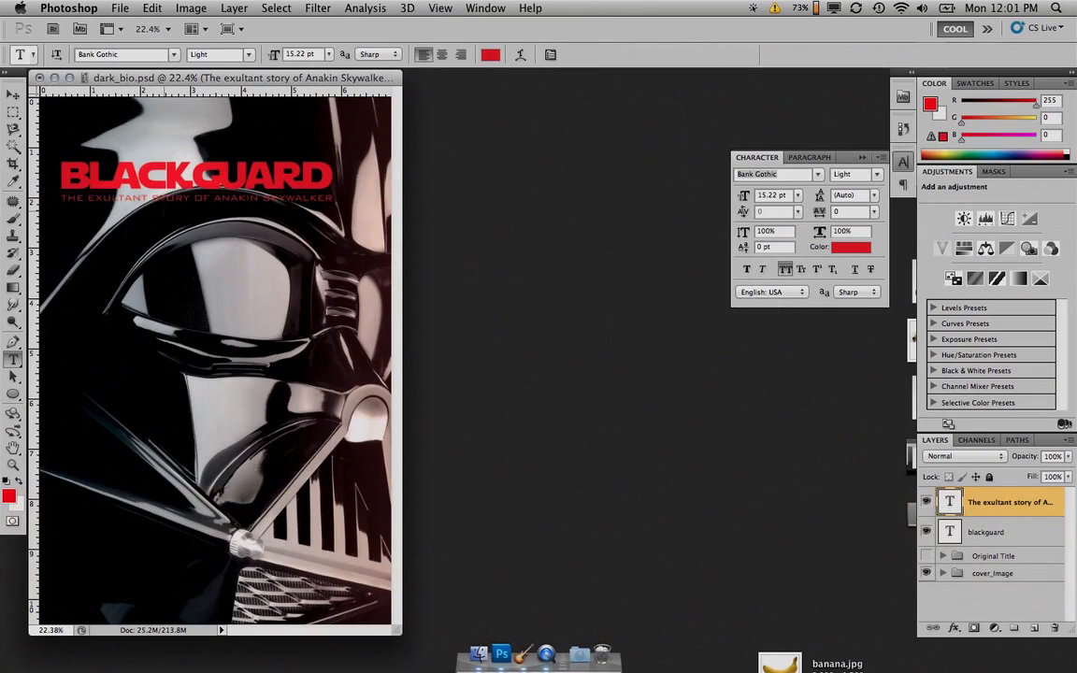
key("super+semicolon")
key("super+semicolon")
key("super+semicolon")
key("super+semicolon")
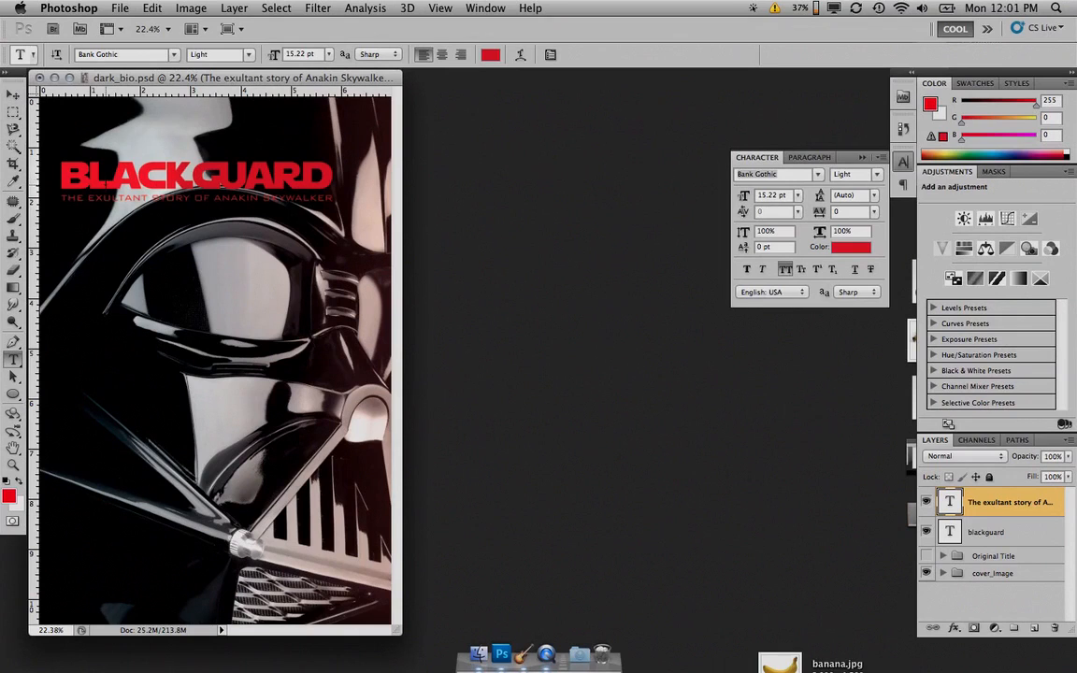
Leave text editing and fill the whole subtitle with the white background color.
left_click(60, 197)
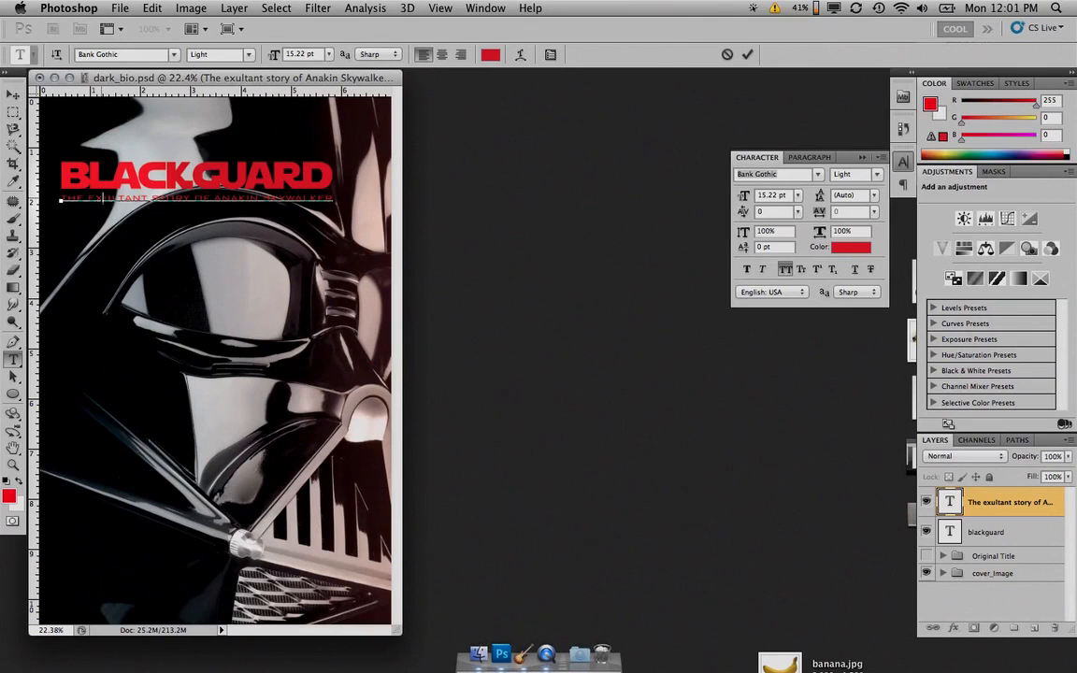
key("super")
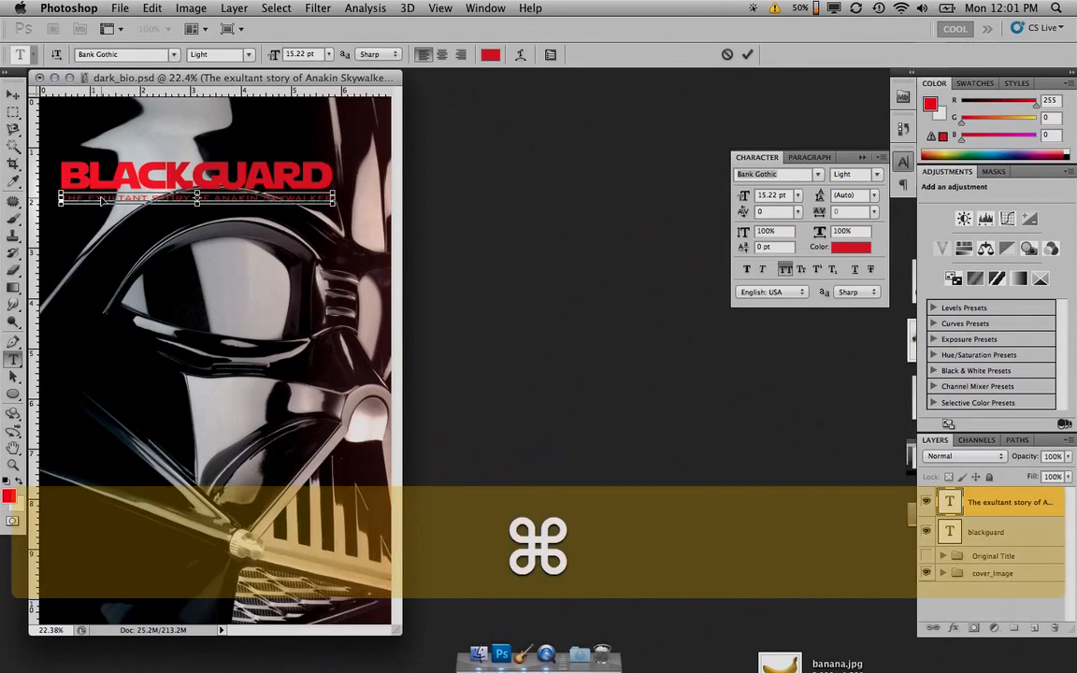
key("super+BackSpace")
key("super+Return")
key("super+BackSpace")
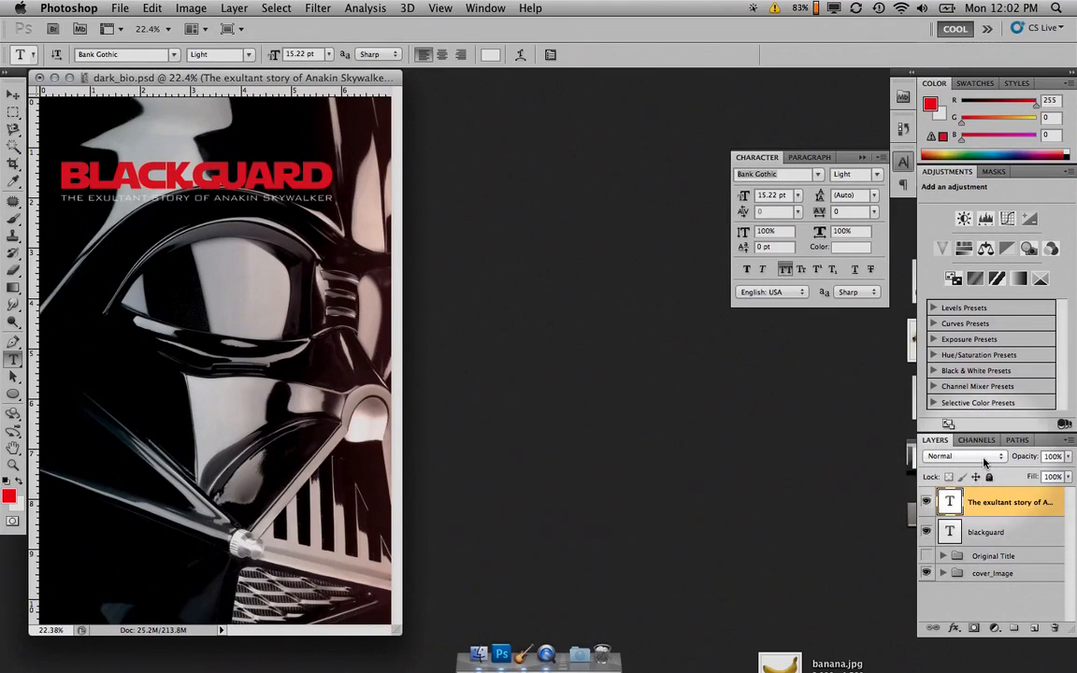
Add an Outer Glow layer style to the subtitle using the Screen blend mode.
left_click(953, 631)
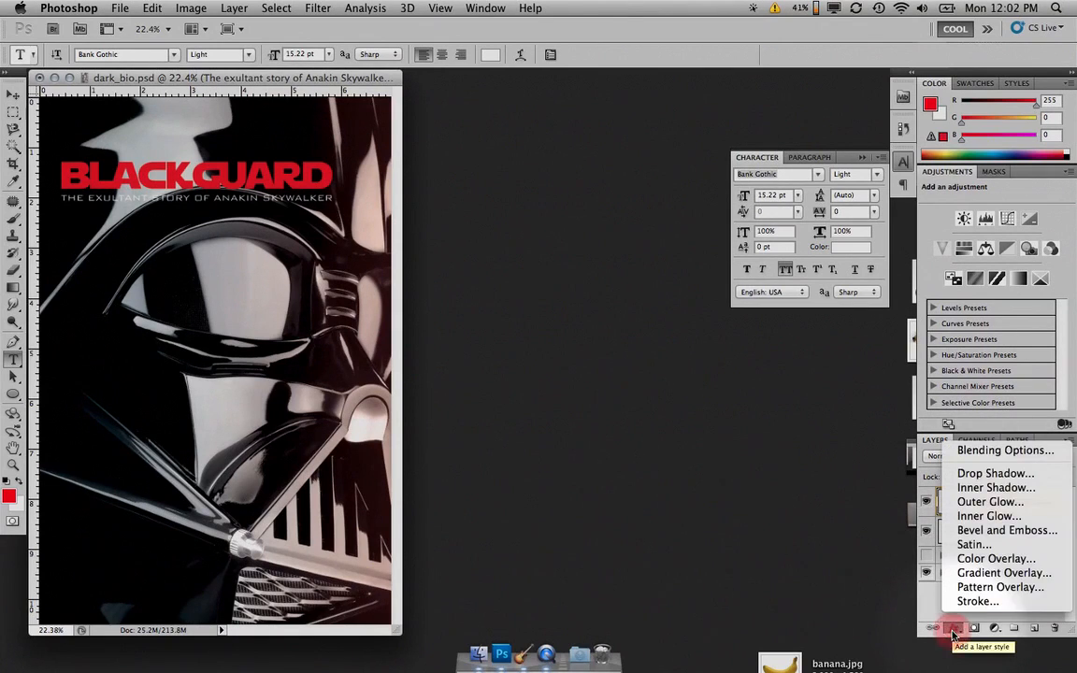
left_click(981, 502)
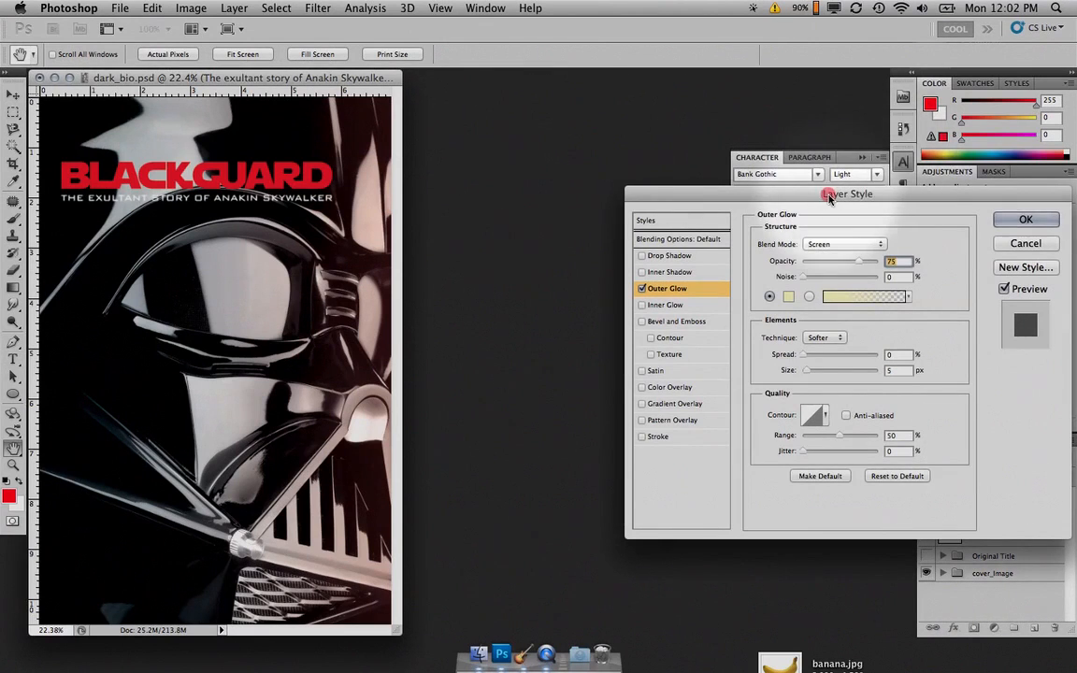
left_click_drag(835, 193, 598, 189)
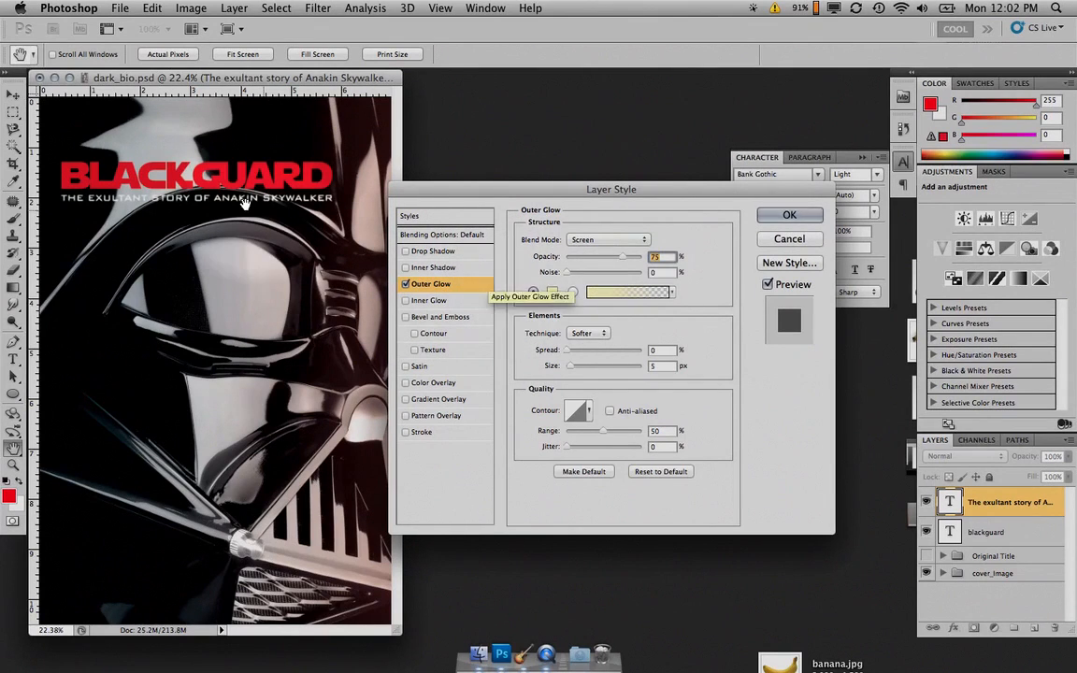
key("super+space")
left_click_drag(243, 205, 310, 200)
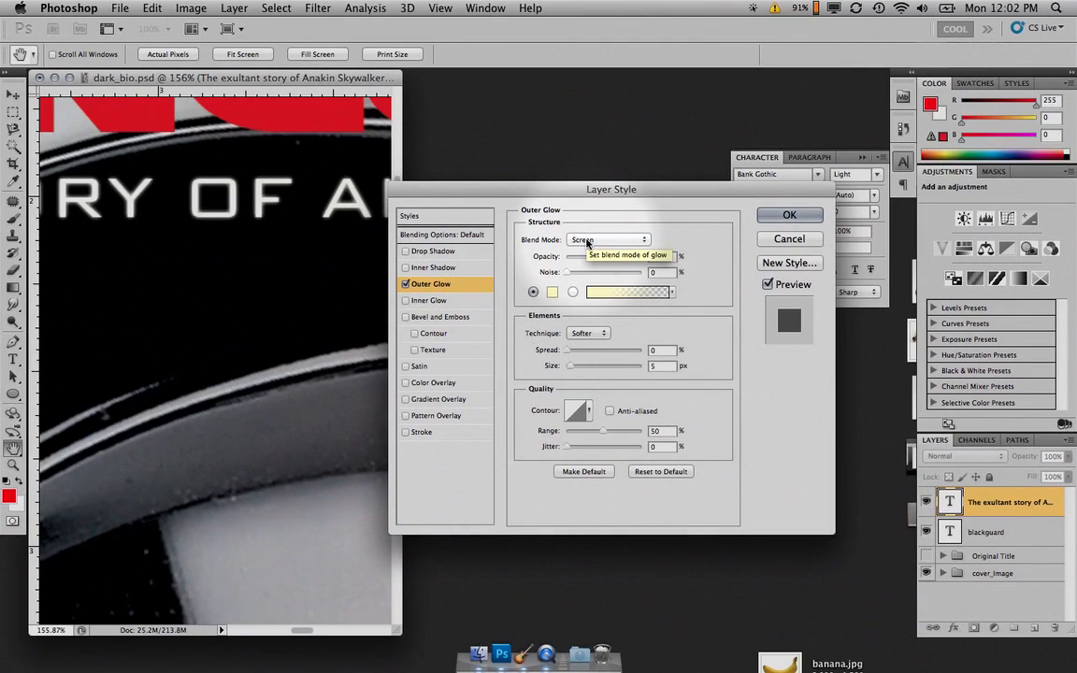
left_click(587, 241)
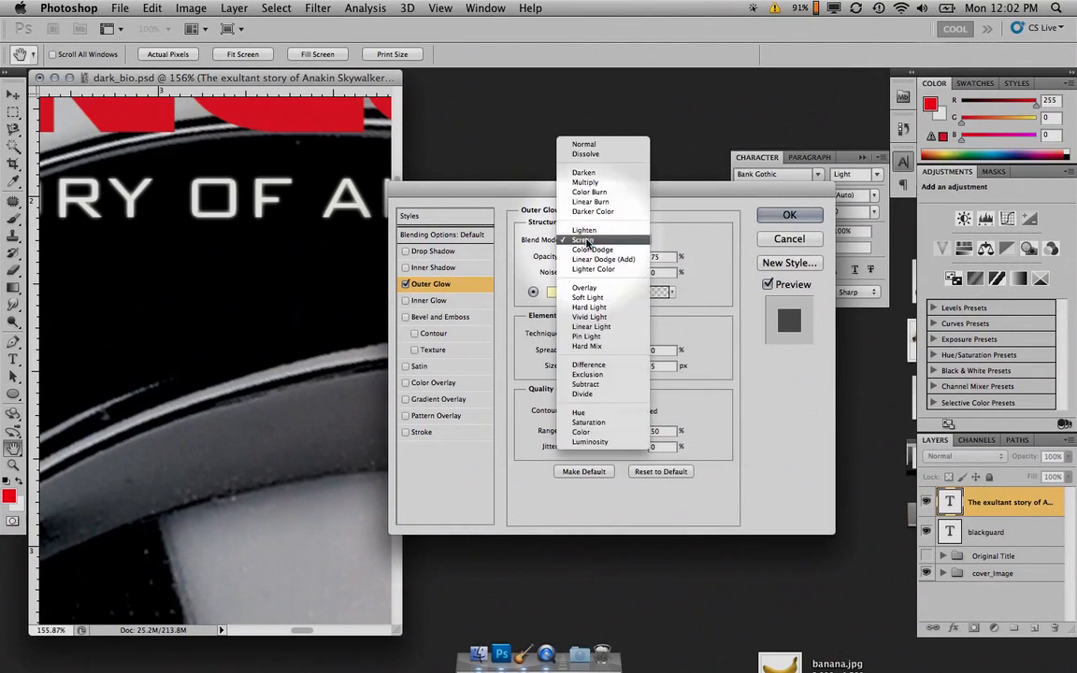
left_click(587, 241)
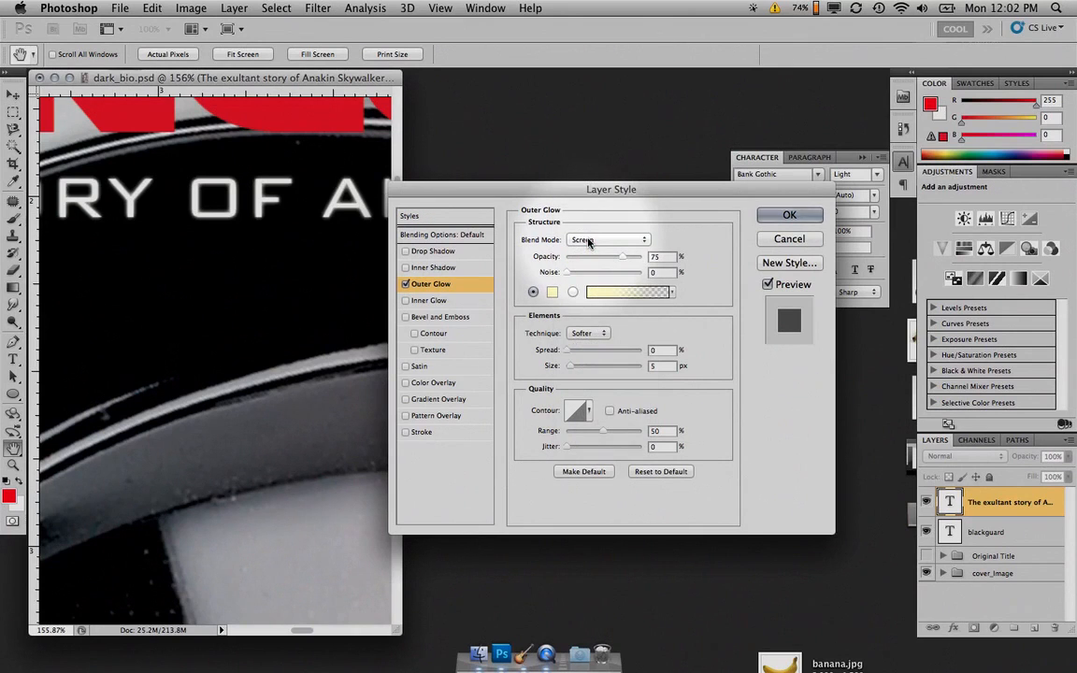
Set the outer glow's color to a bright cyan blue, its opacity to 92% and its noise to 0%.
left_click(552, 292)
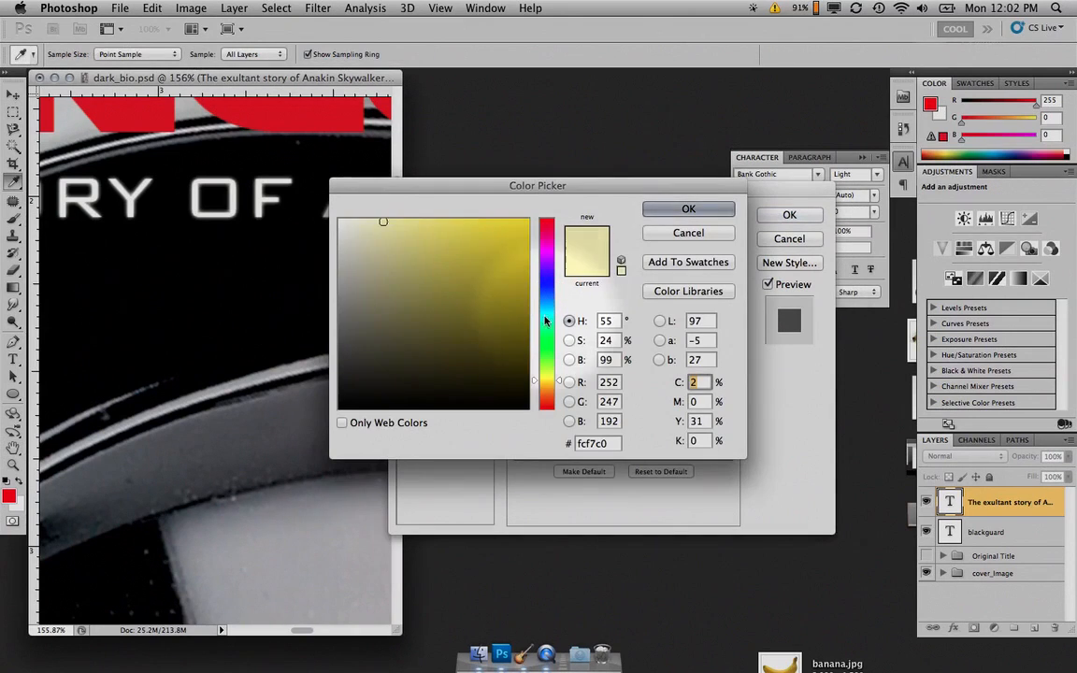
left_click(544, 302)
left_click_drag(512, 233, 523, 217)
left_click(688, 208)
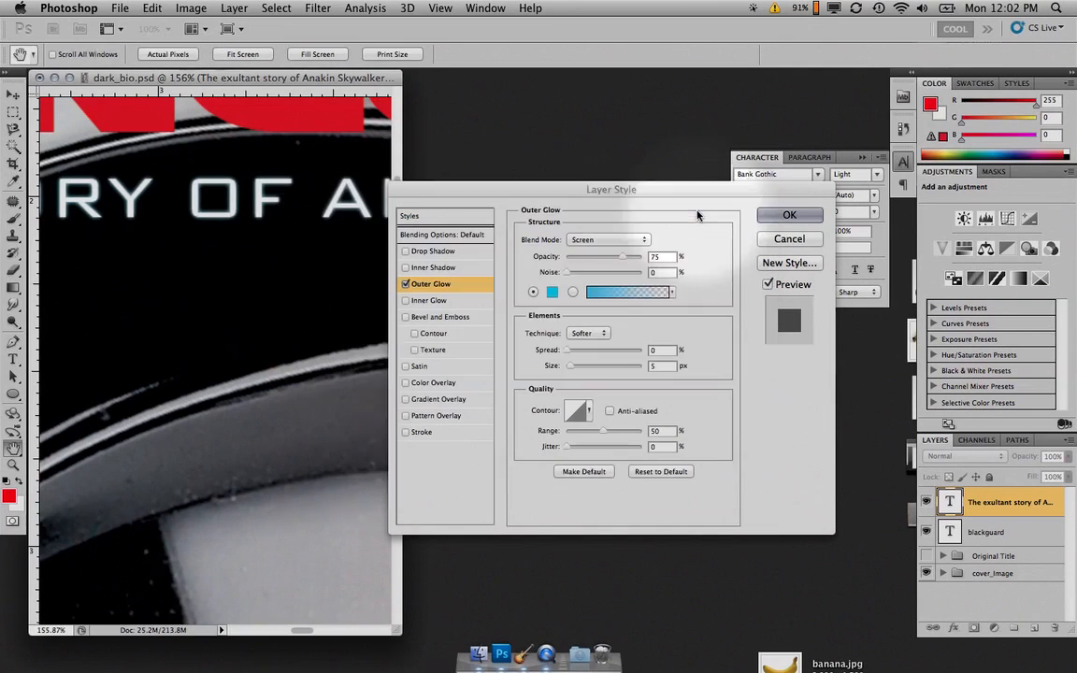
mouse_move(622, 256)
left_mouse_down()
mouse_move(579, 258)
mouse_move(638, 254)
left_mouse_up()
mouse_move(567, 271)
left_mouse_down()
mouse_move(636, 272)
mouse_move(567, 272)
left_mouse_up()
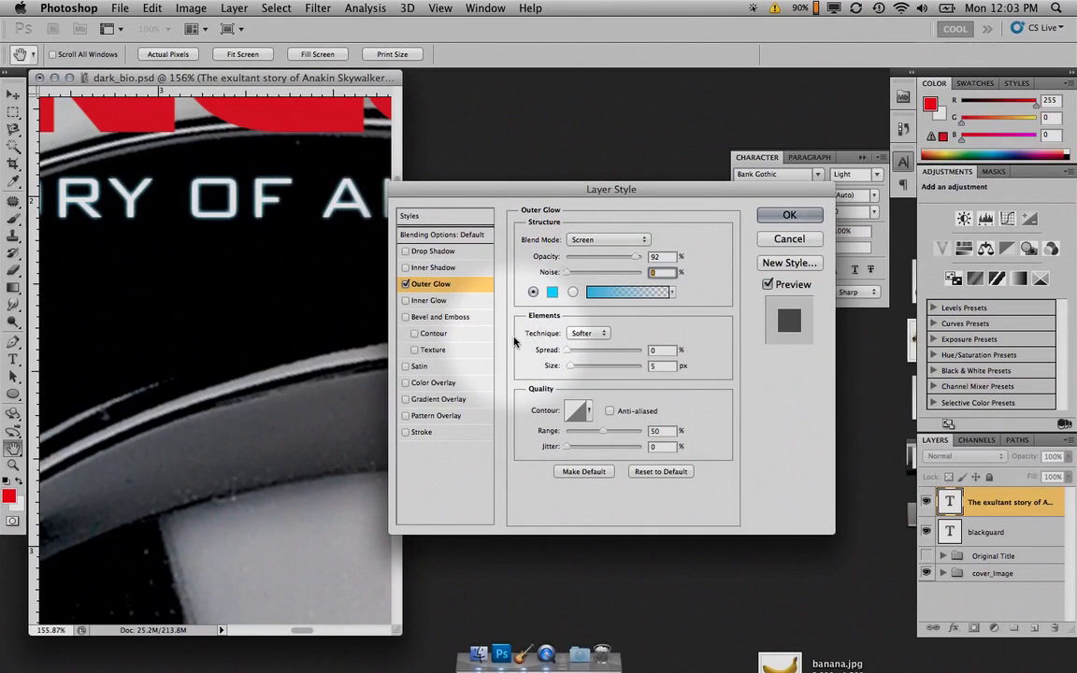
Set the outer glow's spread to 7% and its size to 59 px.
left_click_drag(564, 353, 594, 353)
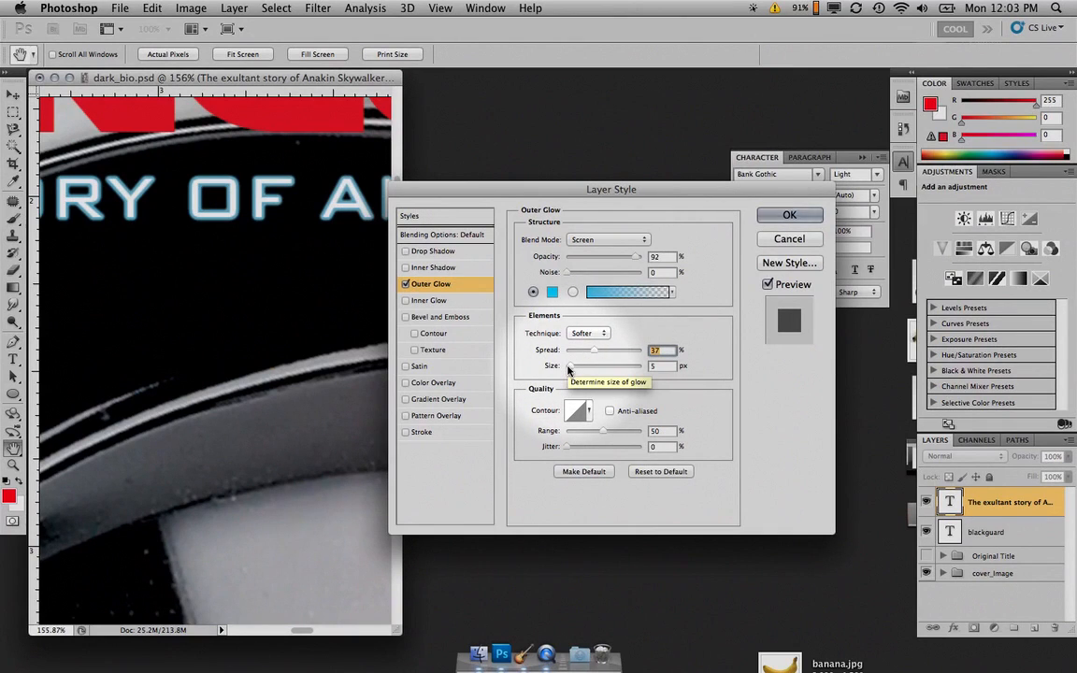
mouse_move(568, 367)
left_mouse_down()
mouse_move(601, 369)
mouse_move(568, 353)
left_mouse_up()
left_click_drag(574, 355, 572, 355)
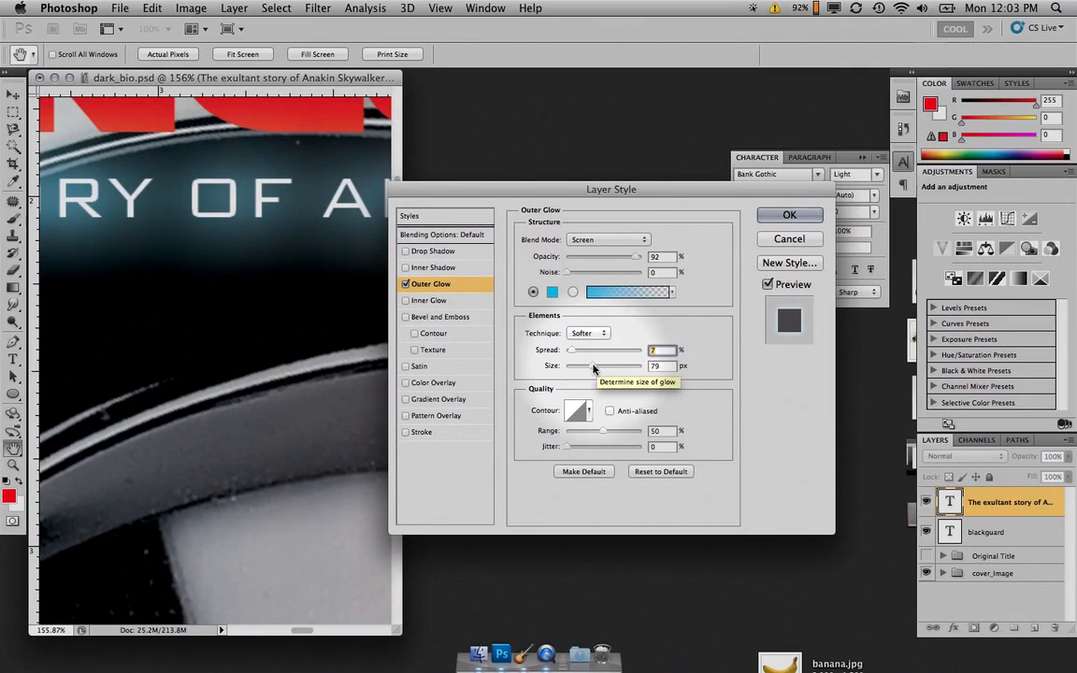
left_click_drag(597, 370, 585, 368)
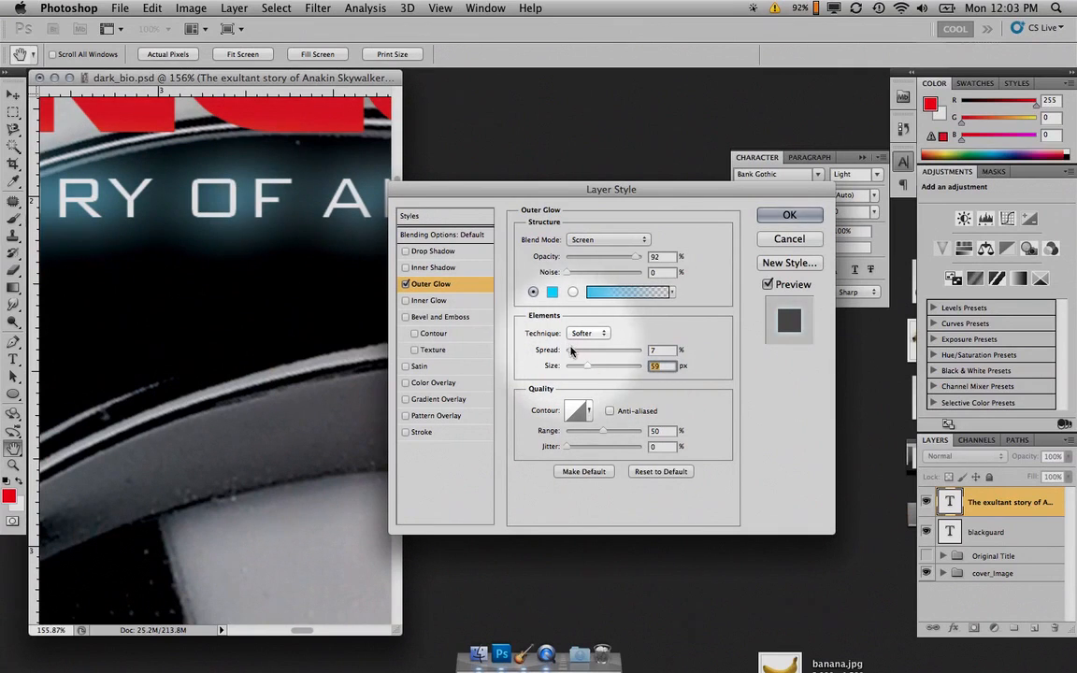
left_click(569, 354)
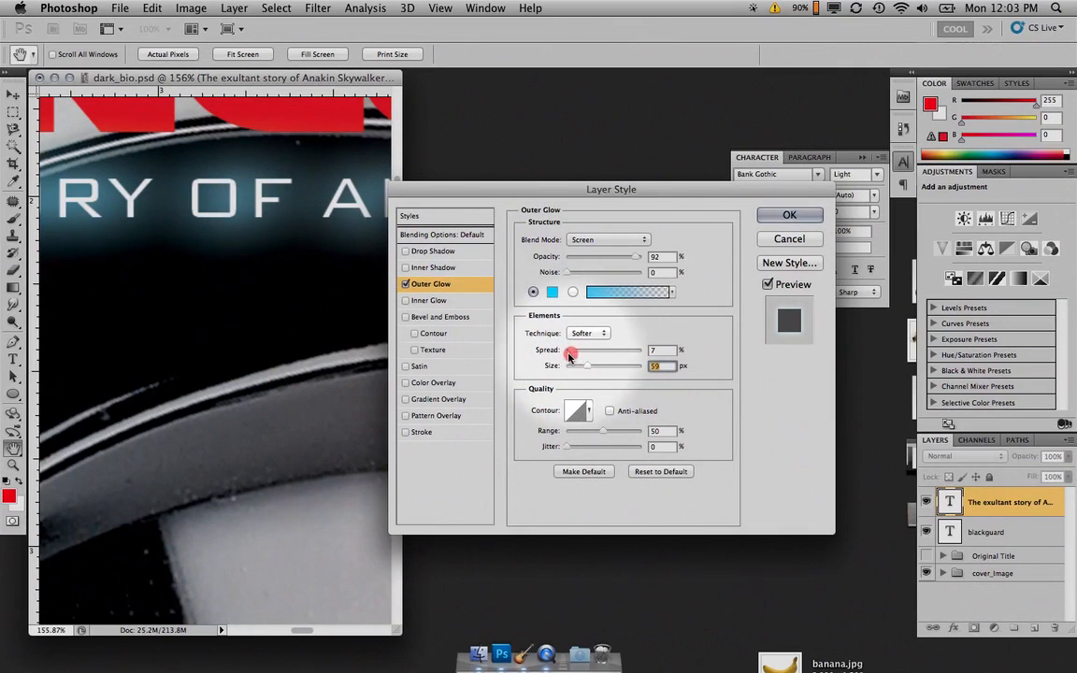
Compare the preset contours for the outer glow and apply the half-round one.
left_click(591, 412)
left_click(530, 441)
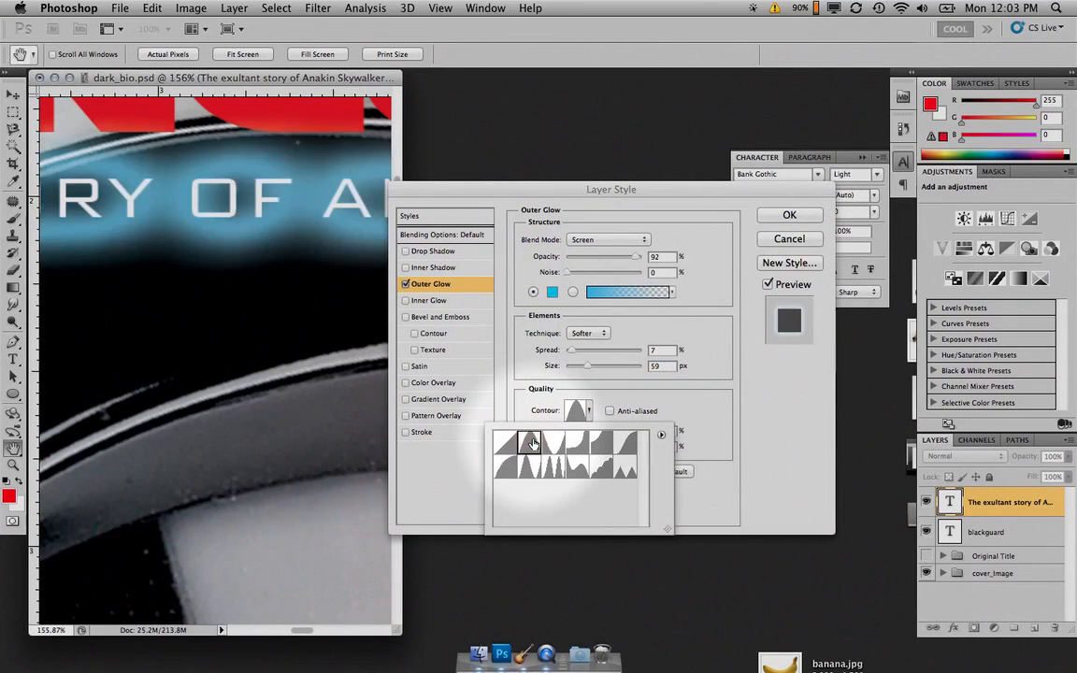
left_click(579, 446)
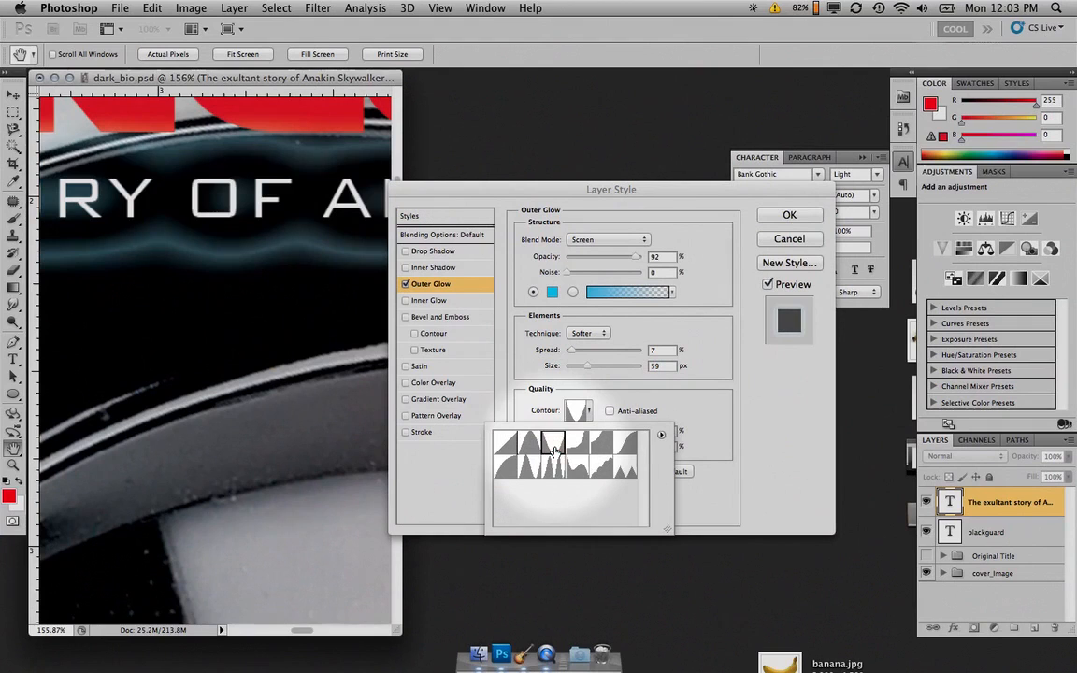
left_click(601, 441)
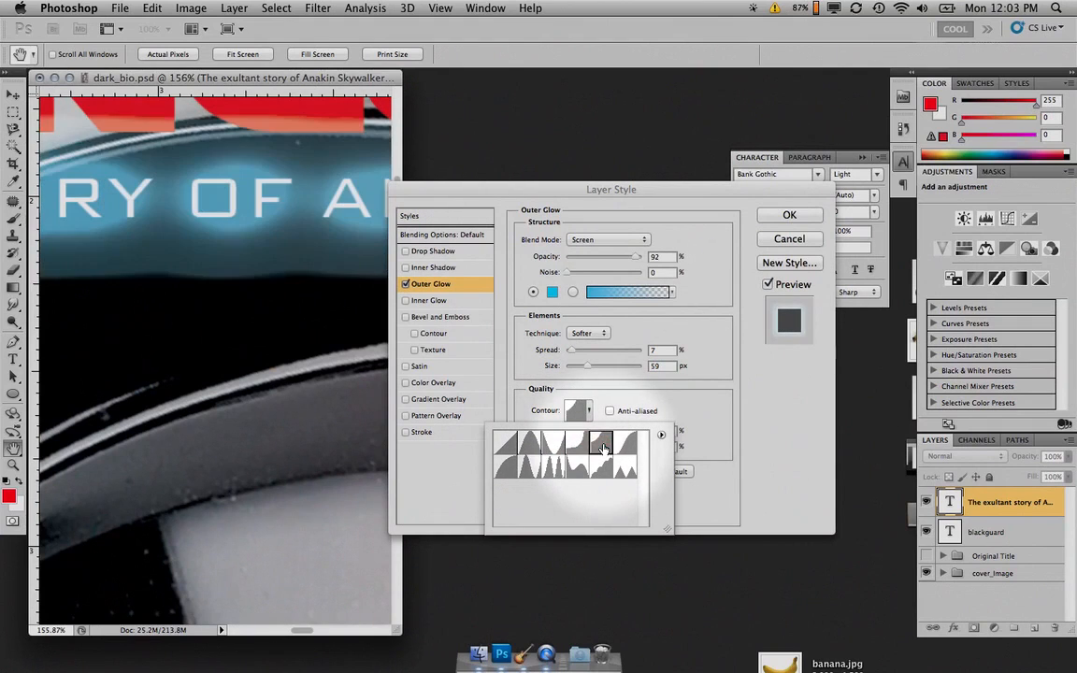
left_click(627, 453)
left_click(599, 448)
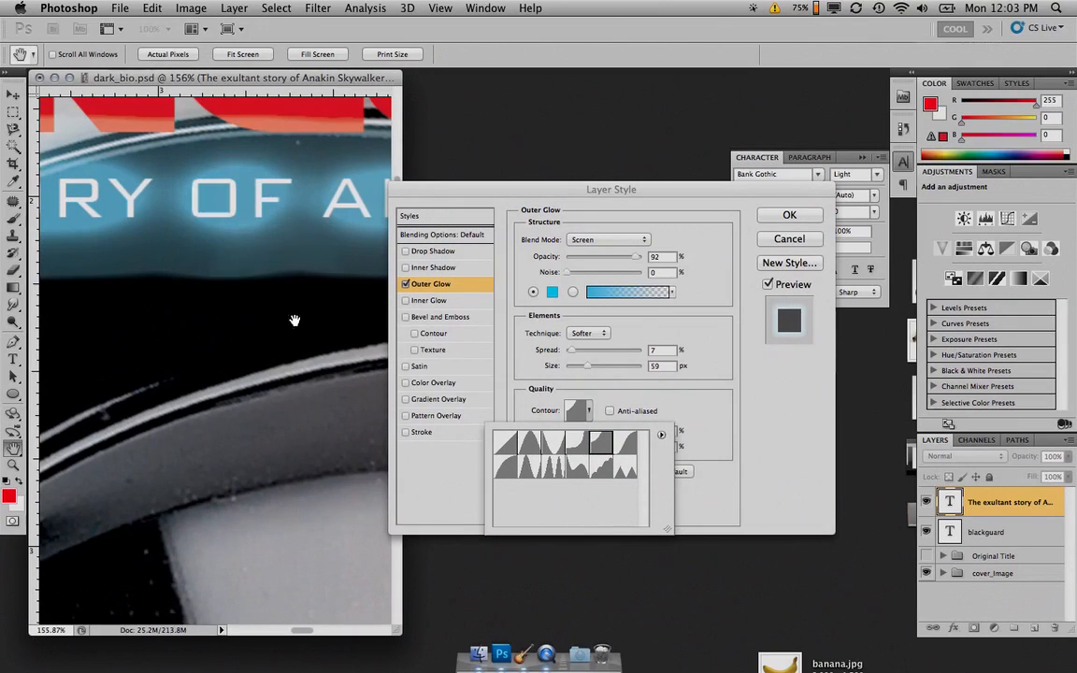
left_click(504, 465)
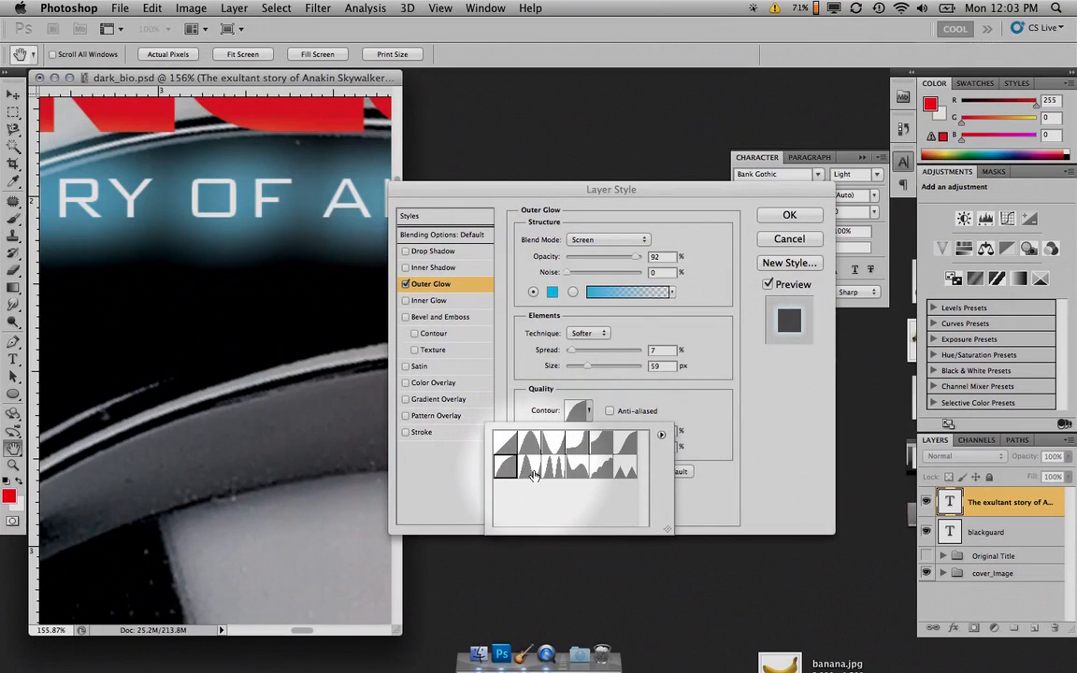
left_click(529, 467)
left_click(552, 466)
left_click(577, 465)
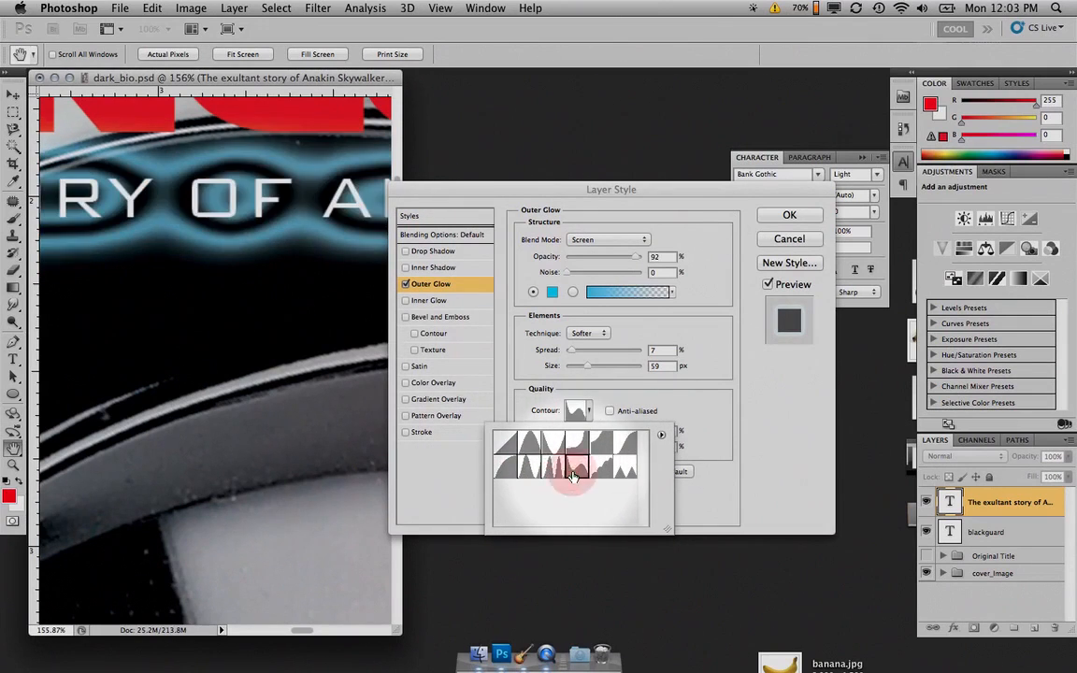
left_click(603, 467)
left_click(628, 468)
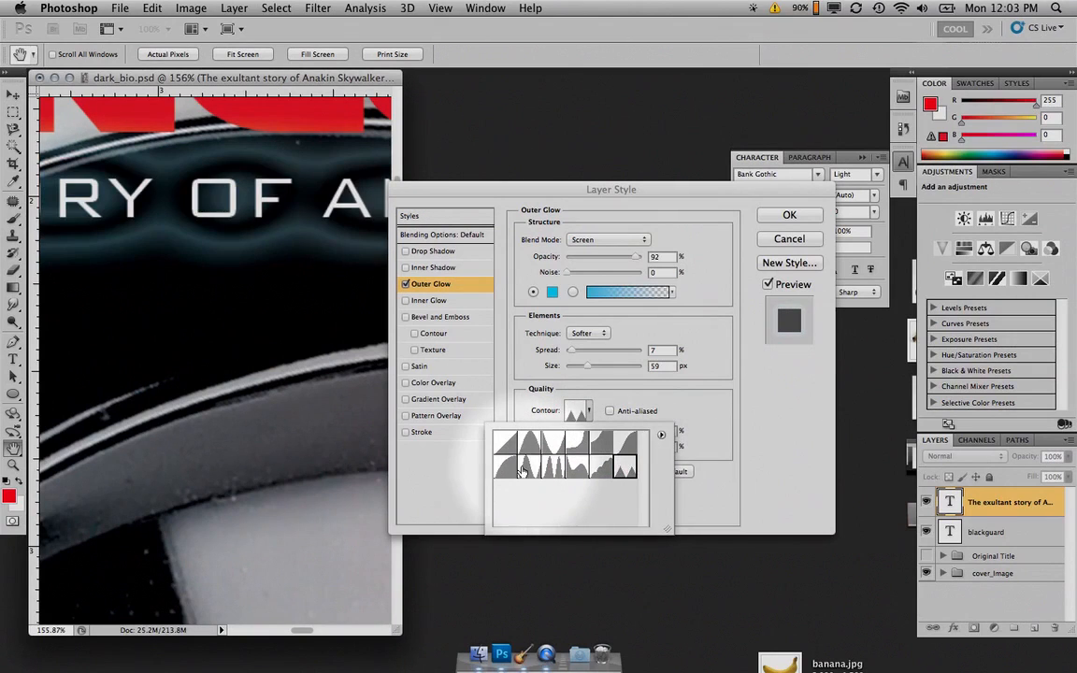
left_click(521, 470)
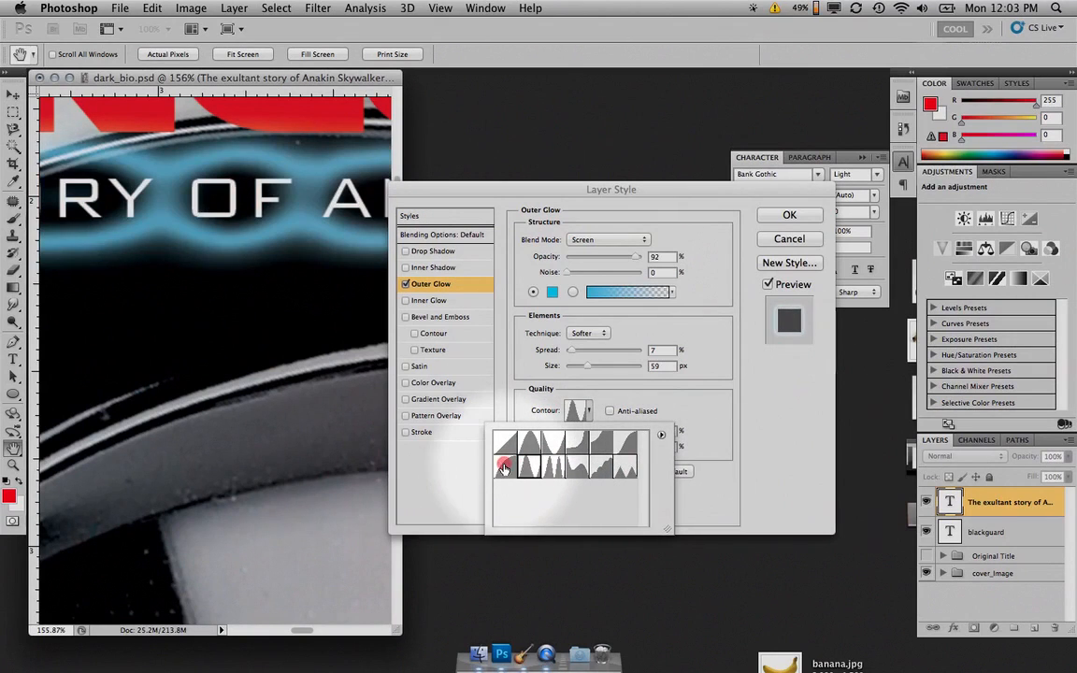
left_click(504, 468)
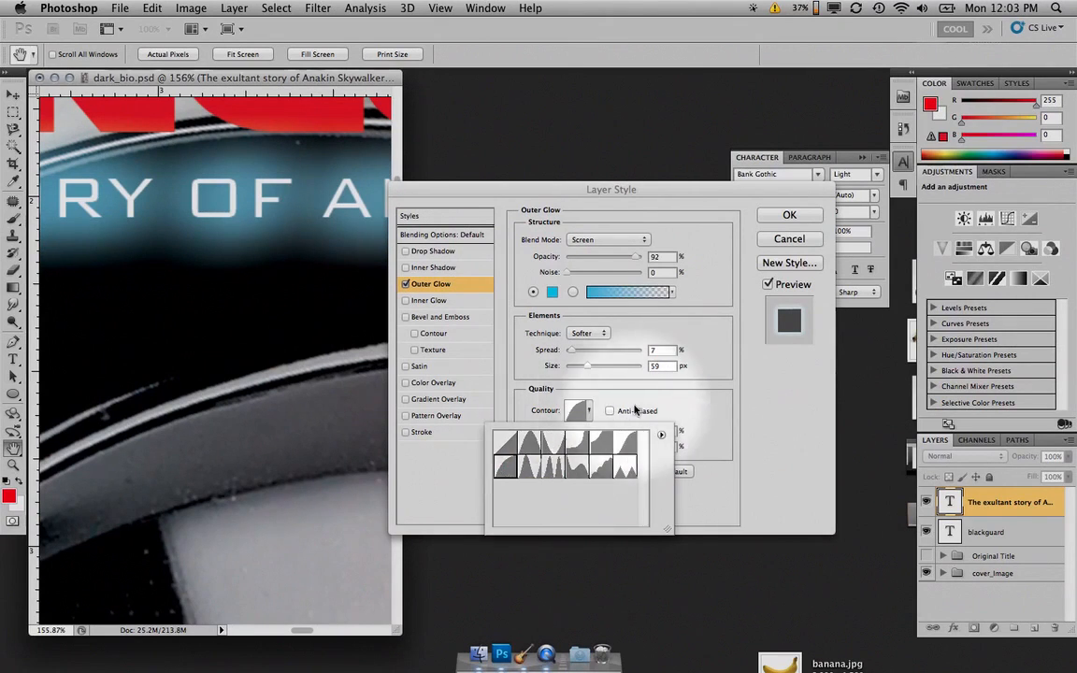
left_click(592, 359)
Turn on anti-aliasing for the glow's contour, try 60% jitter, return it to 0% and apply the layer style.
left_click(608, 412)
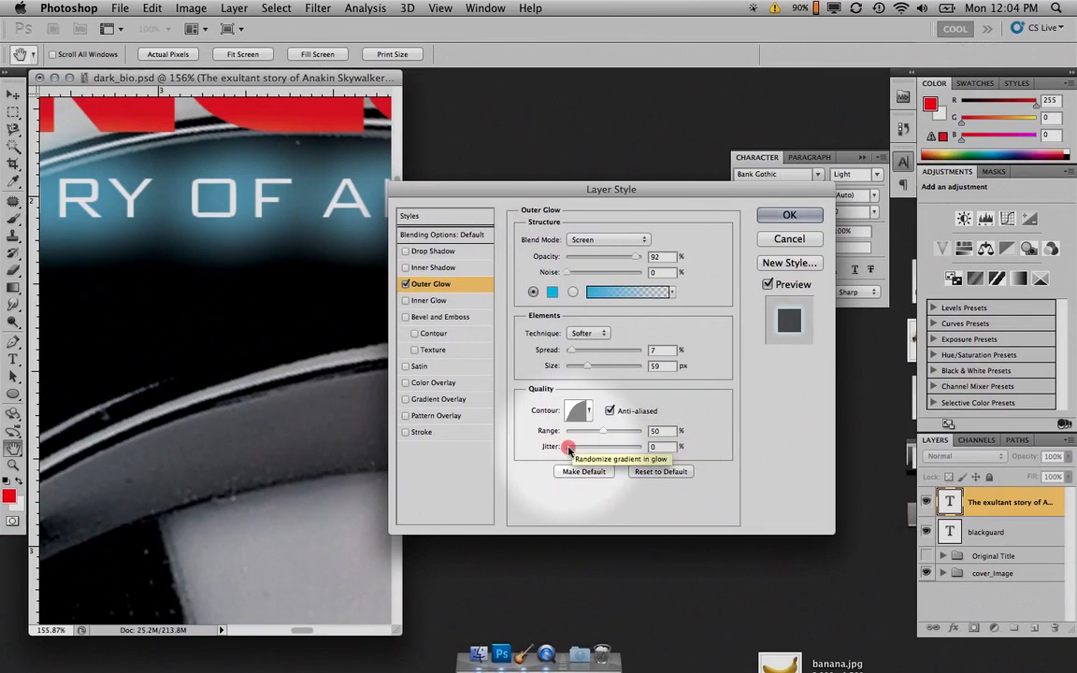
left_click_drag(570, 449, 613, 449)
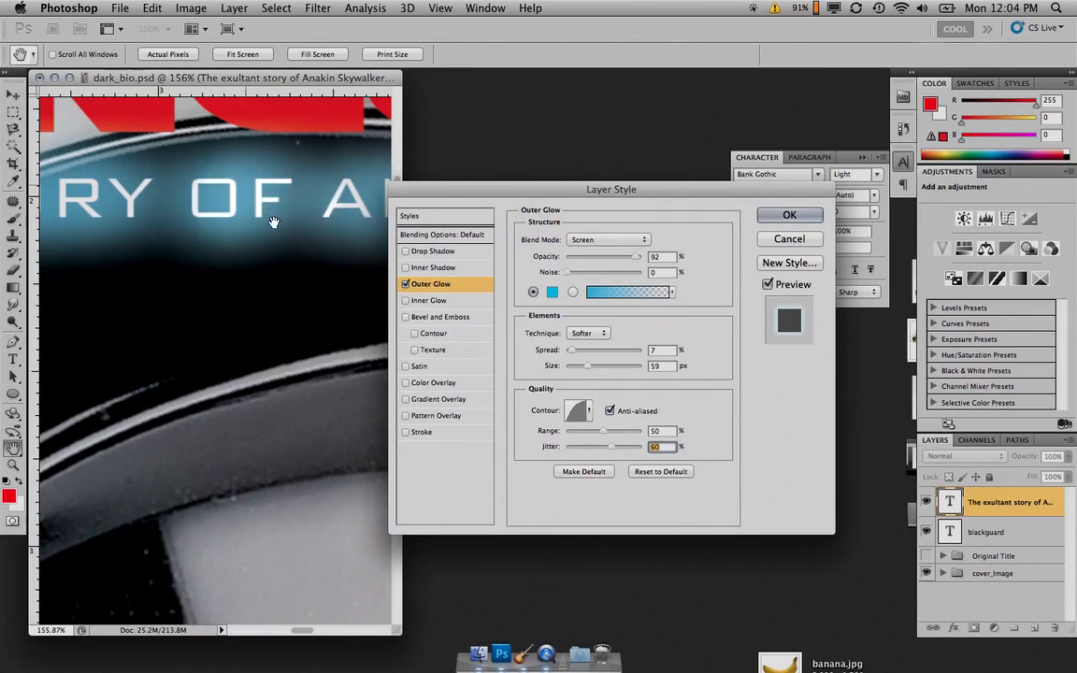
left_click_drag(611, 448, 547, 449)
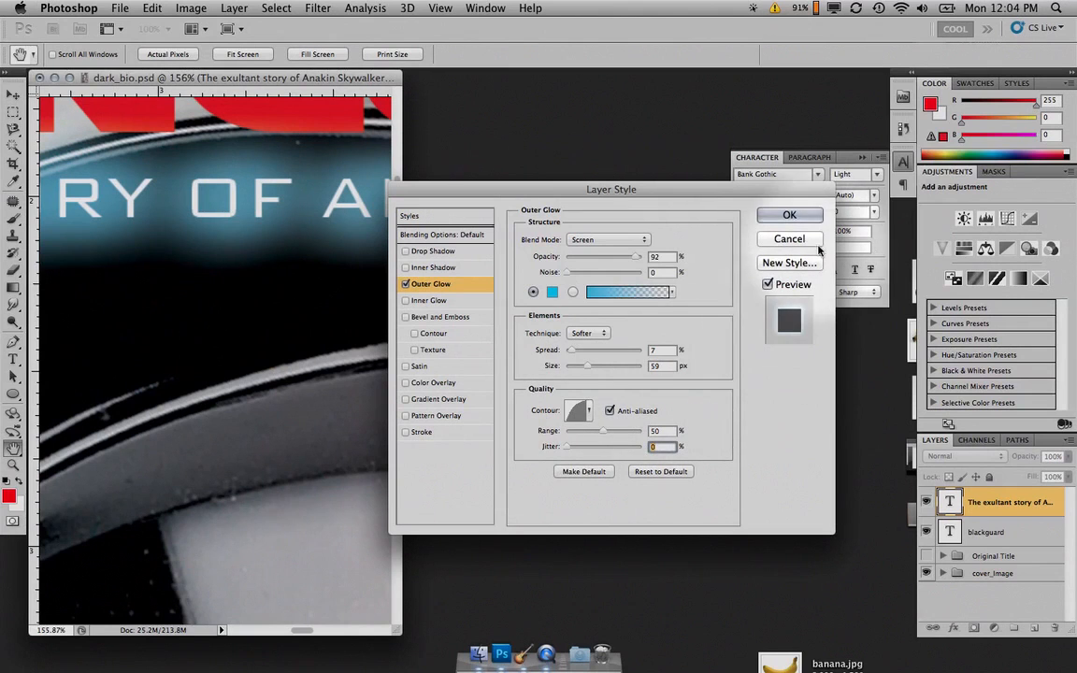
left_click(794, 215)
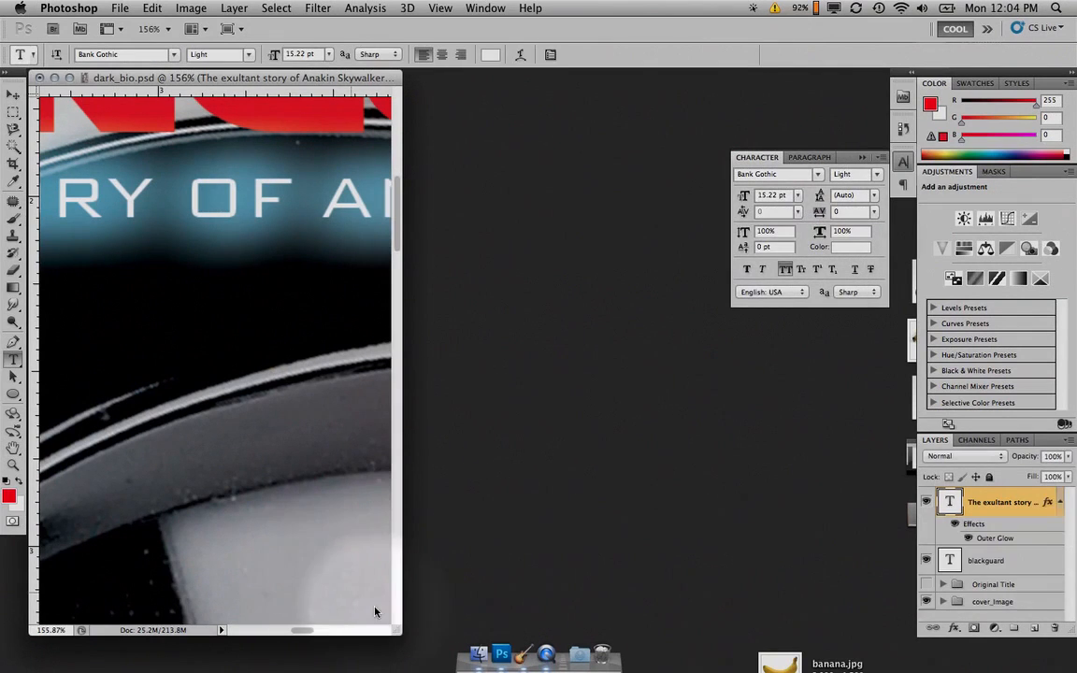
Refine the subtitle's outer glow to 70% opacity, 11% spread and 29 px size.
left_click_drag(397, 629, 802, 615)
key("super+minus")
key("super+minus")
key("super+minus")
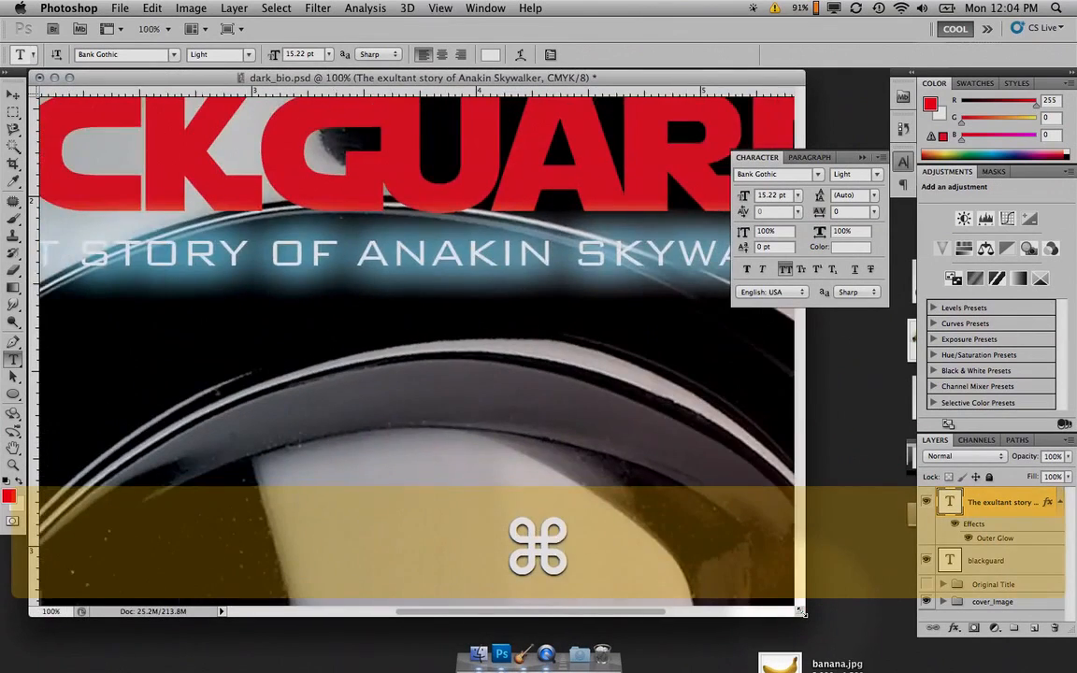
key("super+minus")
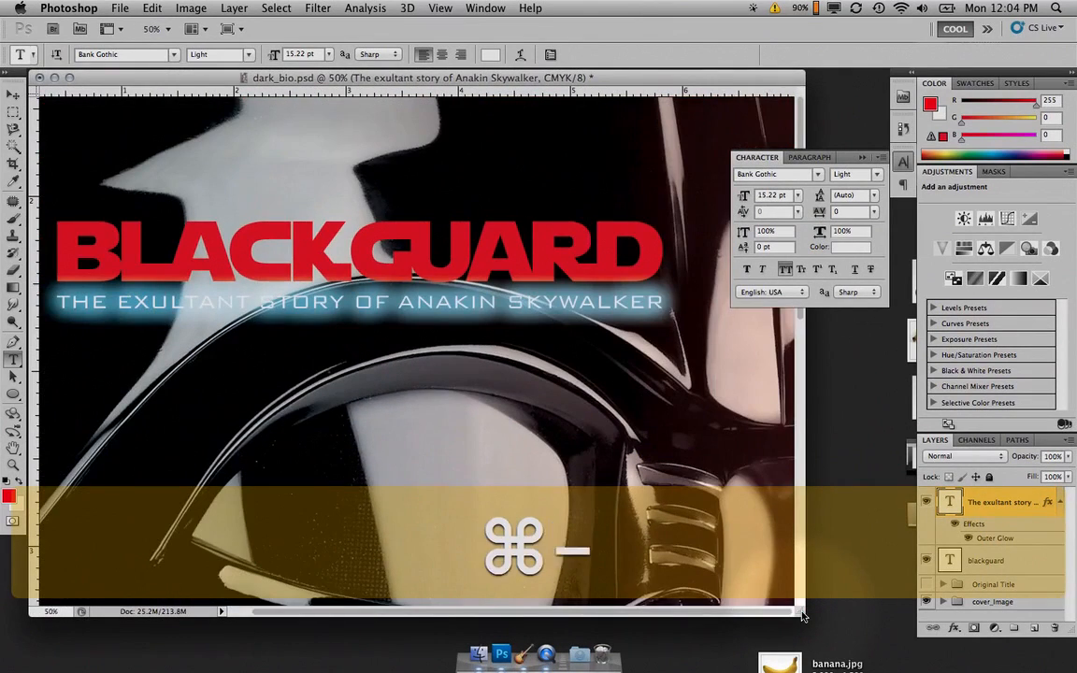
key("super+equal")
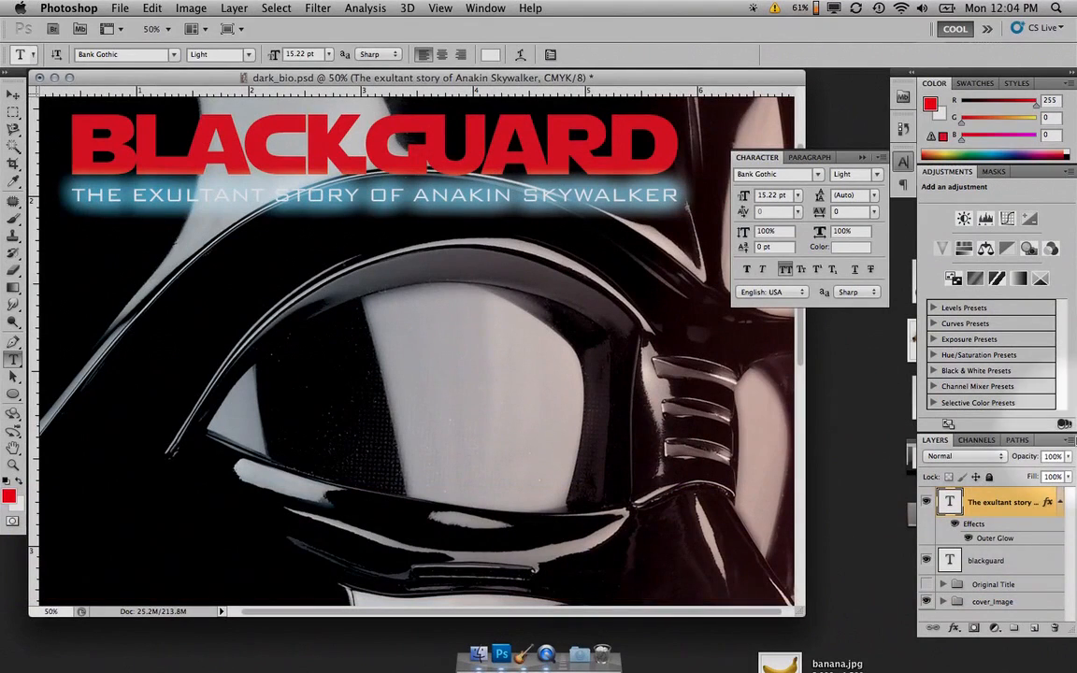
double_click(992, 539)
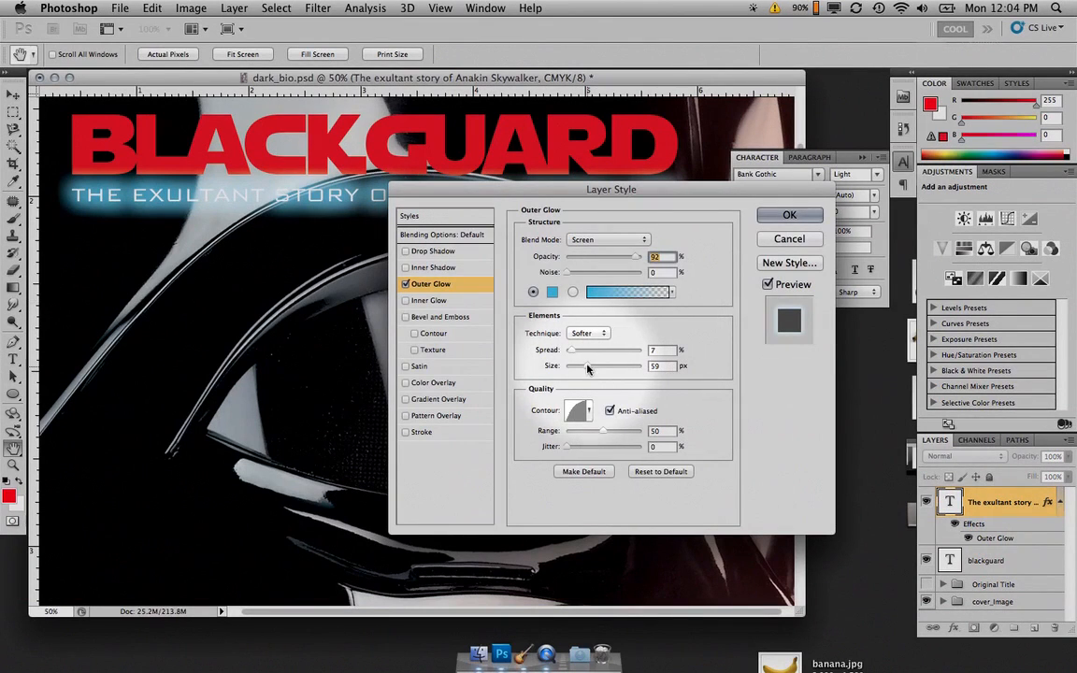
left_click_drag(581, 366, 578, 367)
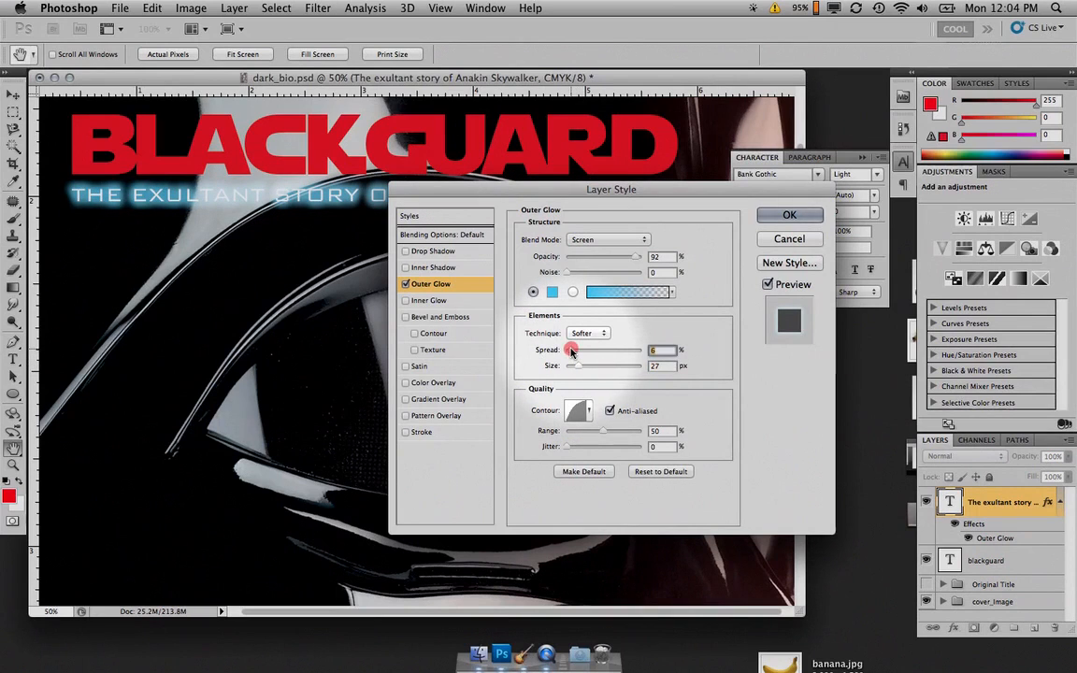
left_click_drag(637, 256, 617, 256)
left_click_drag(572, 352, 577, 365)
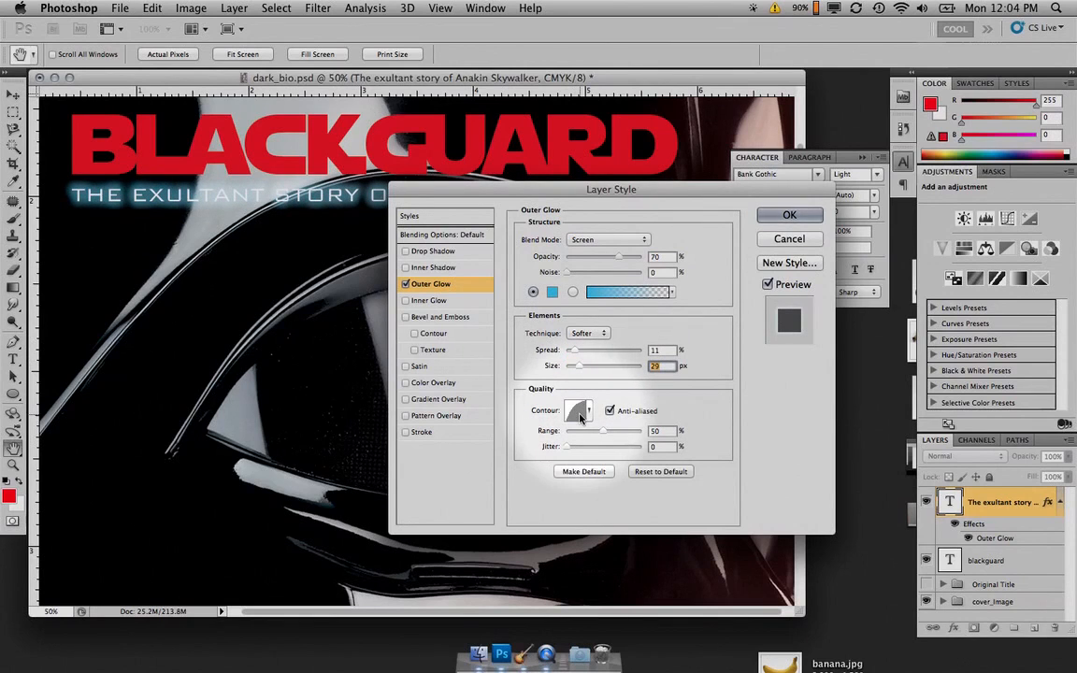
left_click(789, 214)
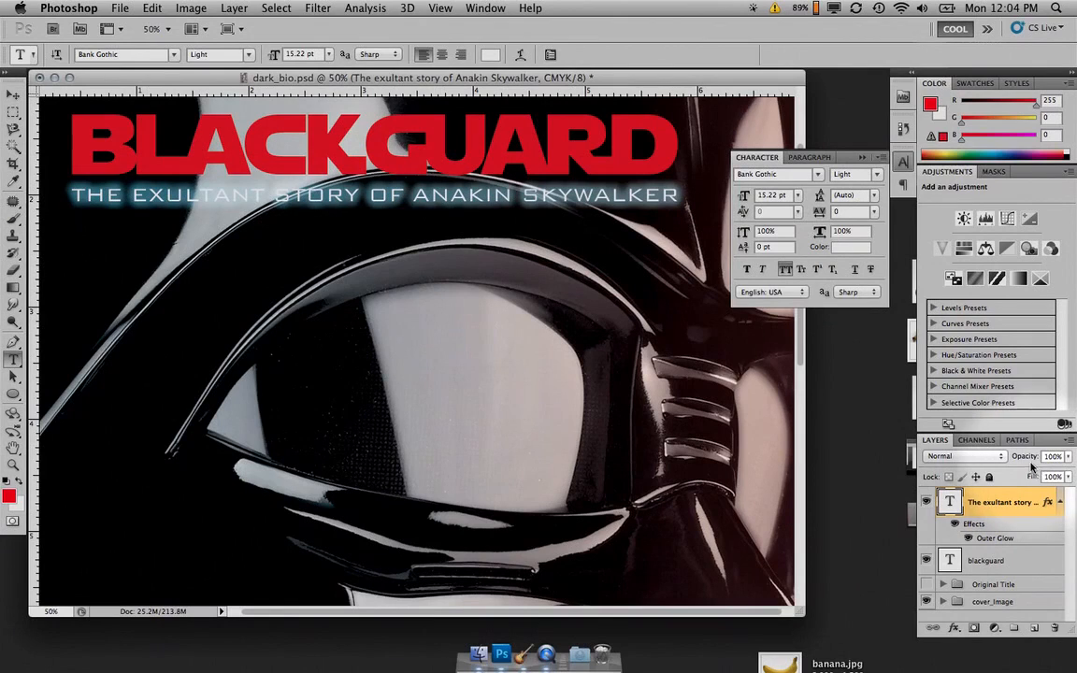
Try the subtitle layer's fill at 33% and 0%, and return it to 100%.
left_click_drag(1031, 458, 1075, 454)
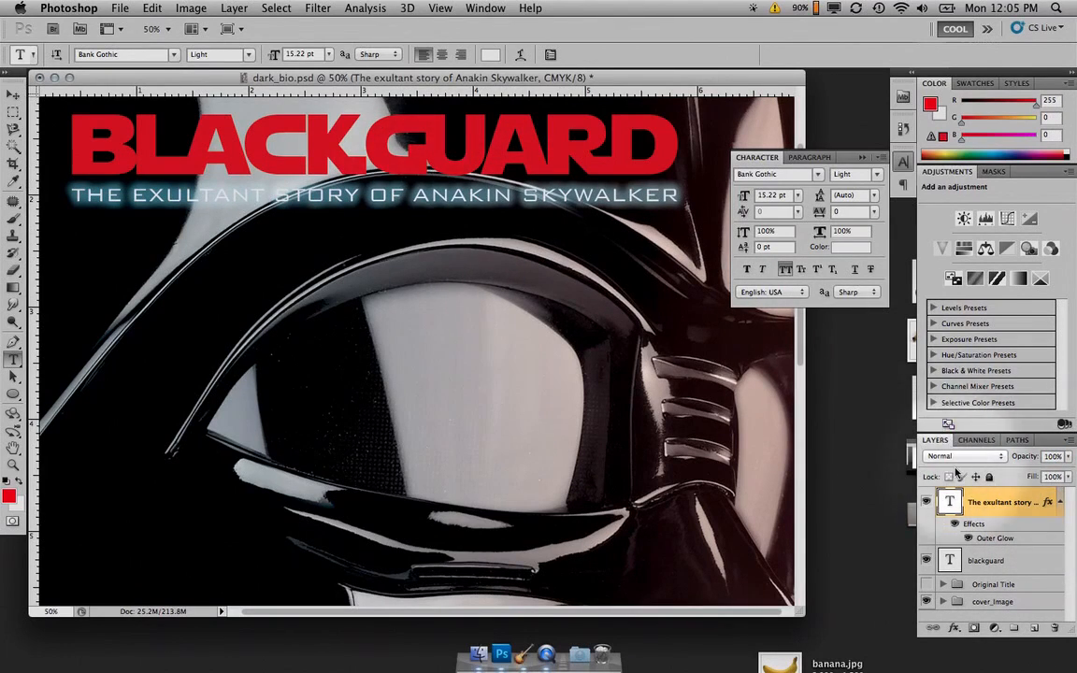
left_click_drag(1030, 478, 982, 479)
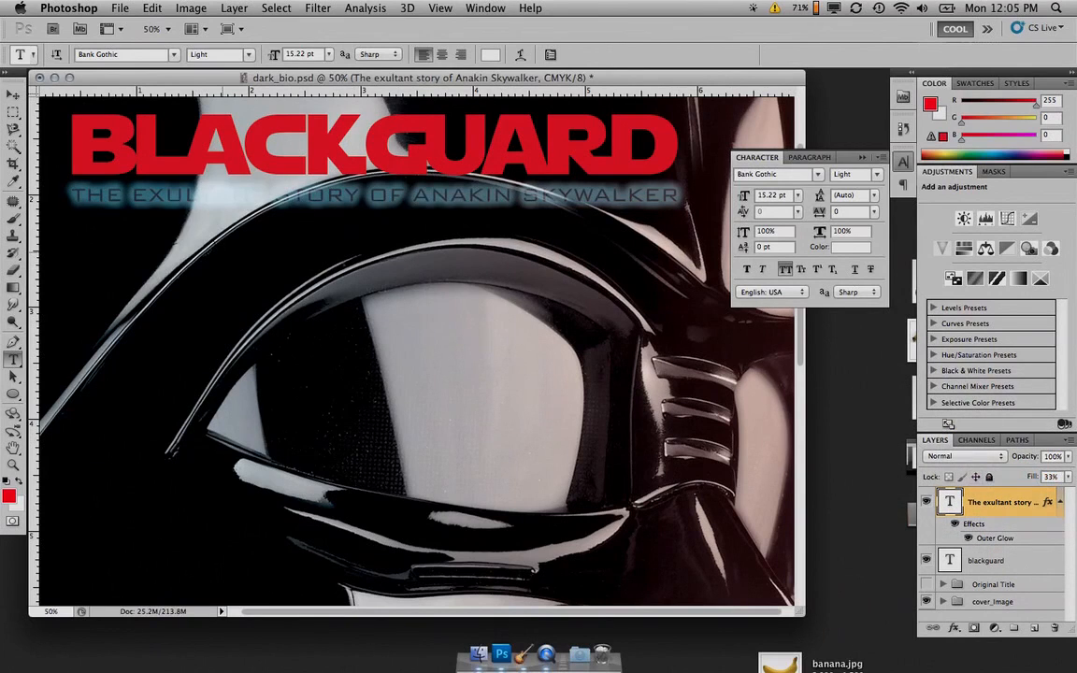
left_click_drag(1033, 478, 919, 484)
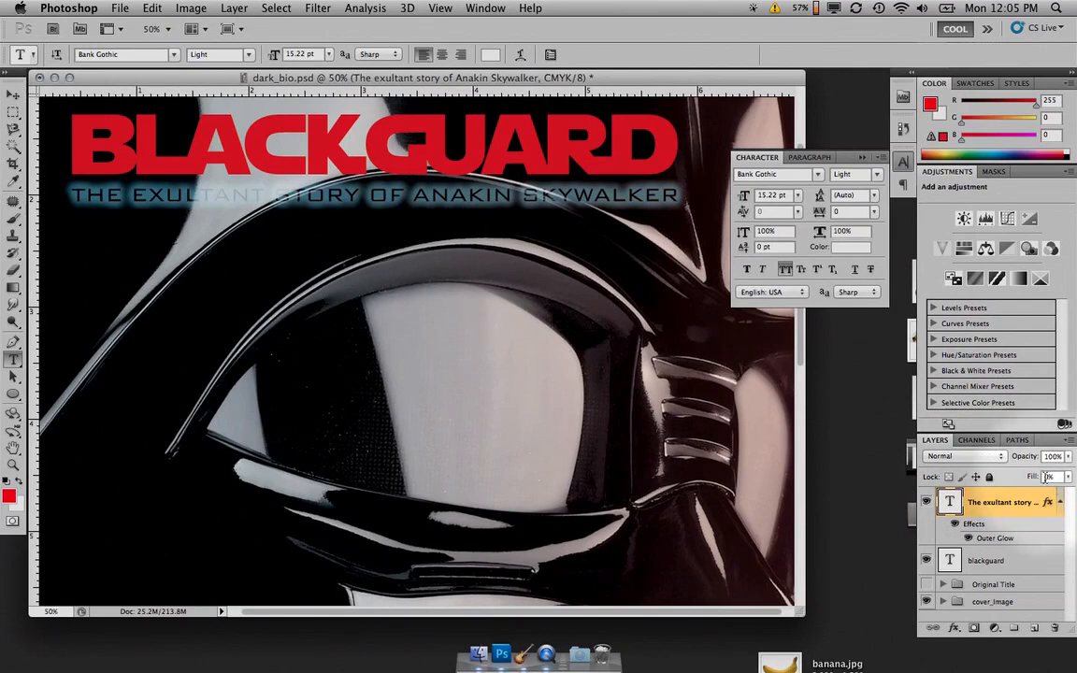
left_click_drag(1032, 477, 1073, 492)
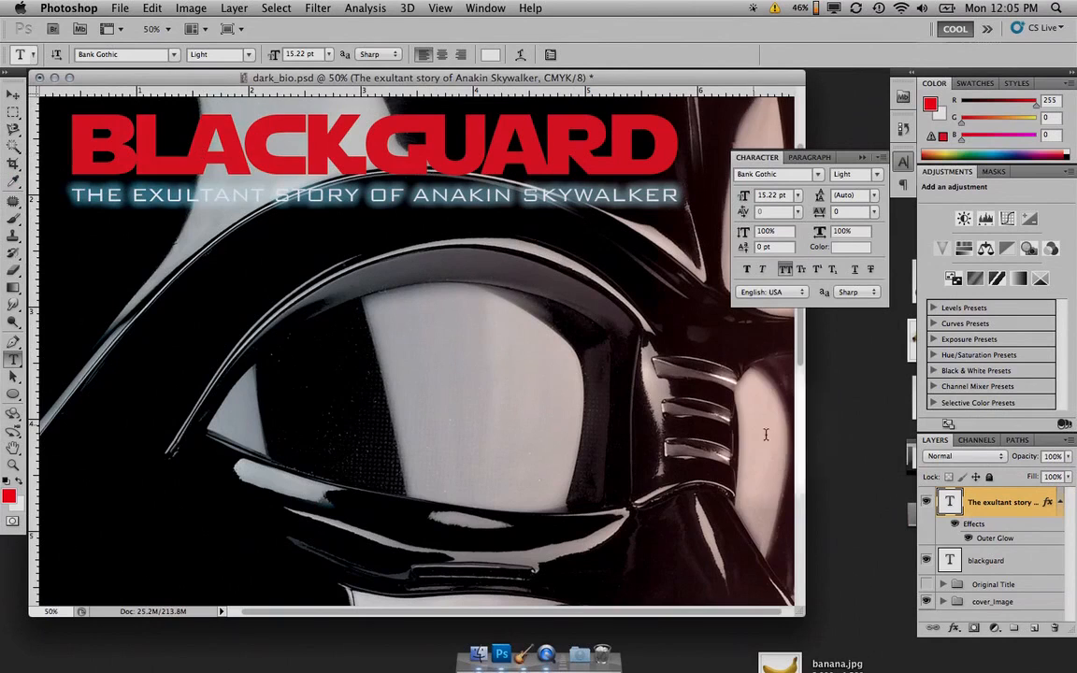
Add a Stroke layer style to the blackguard title layer alone.
left_click(961, 564)
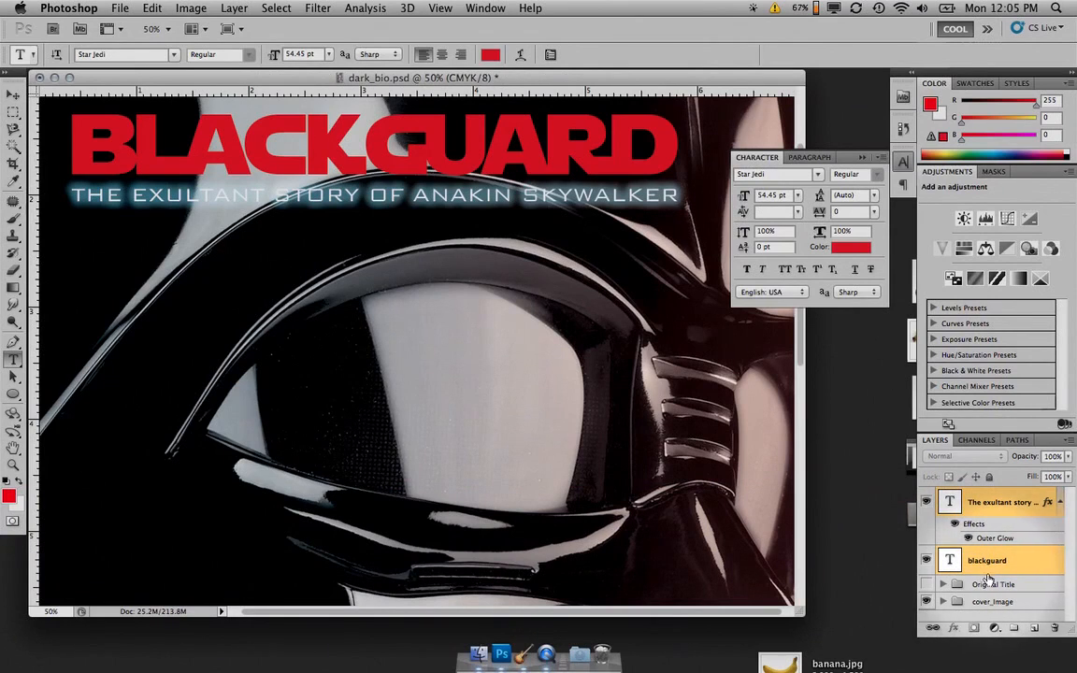
left_click(987, 564)
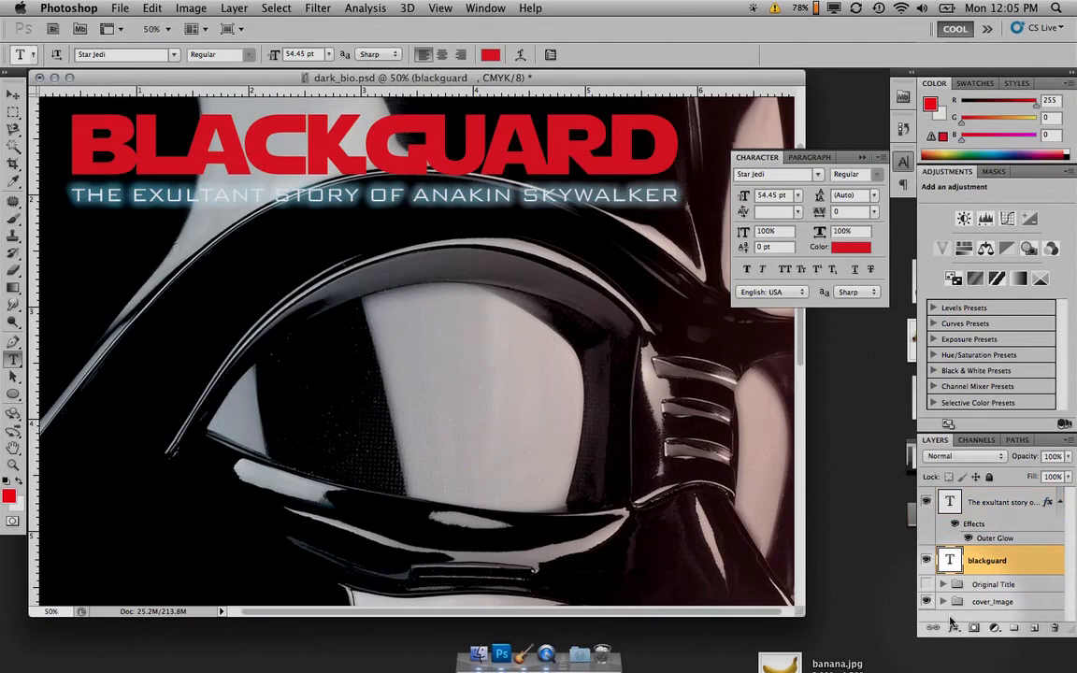
left_click(954, 627)
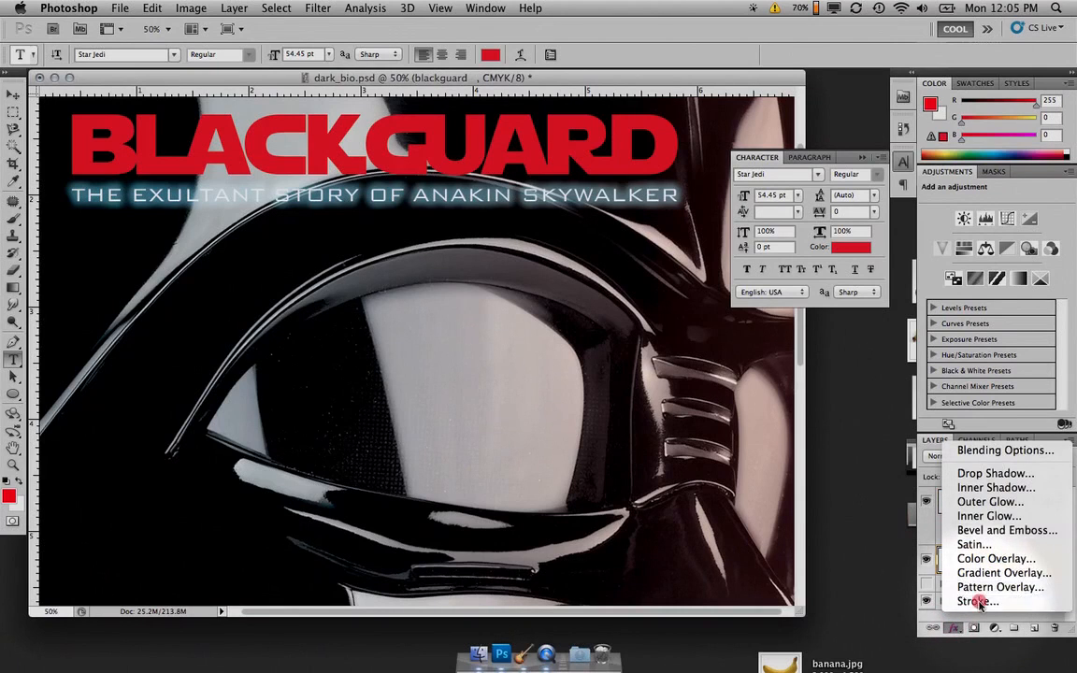
left_click(978, 601)
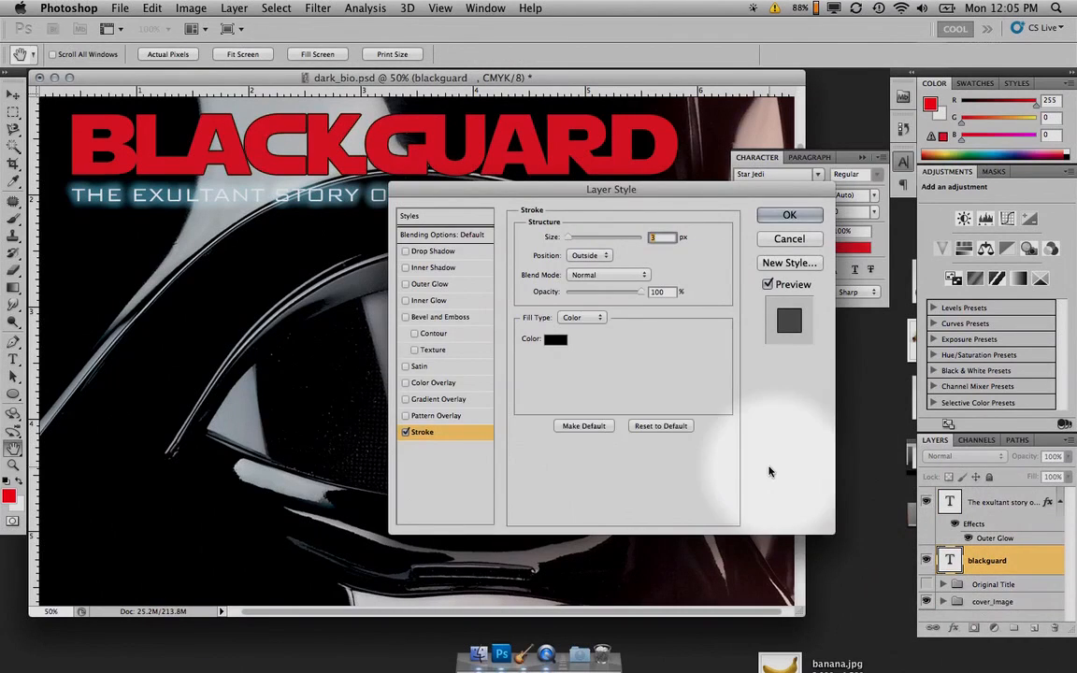
Set the title stroke's color to the bright cyan 1eeeff.
left_click(558, 339)
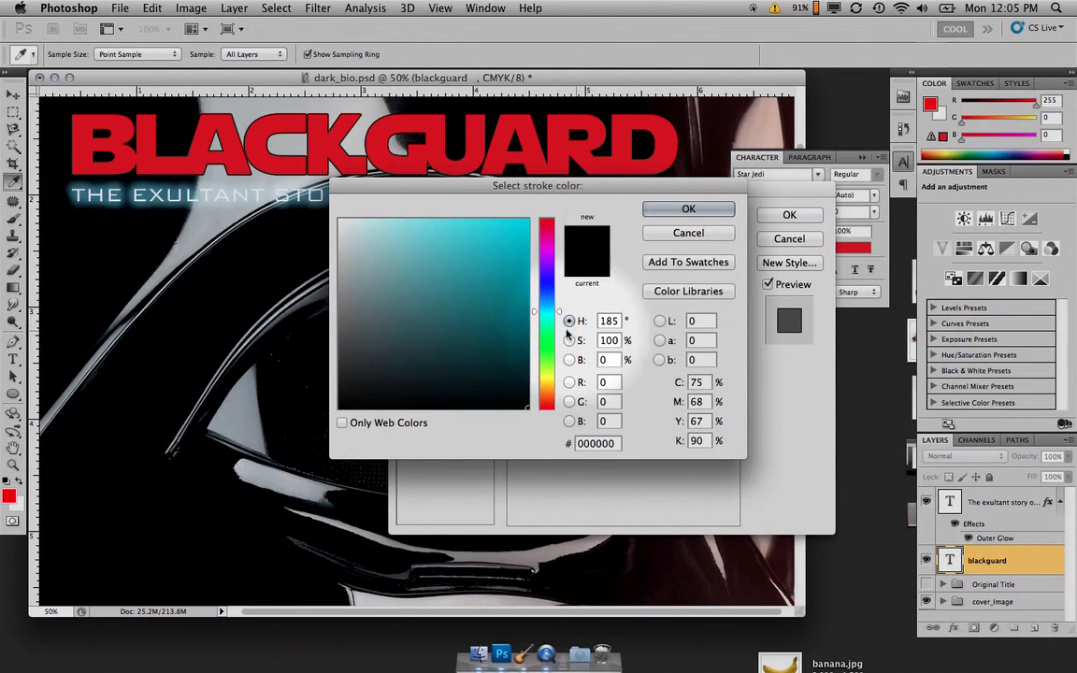
left_click(495, 255)
left_click_drag(495, 255, 506, 220)
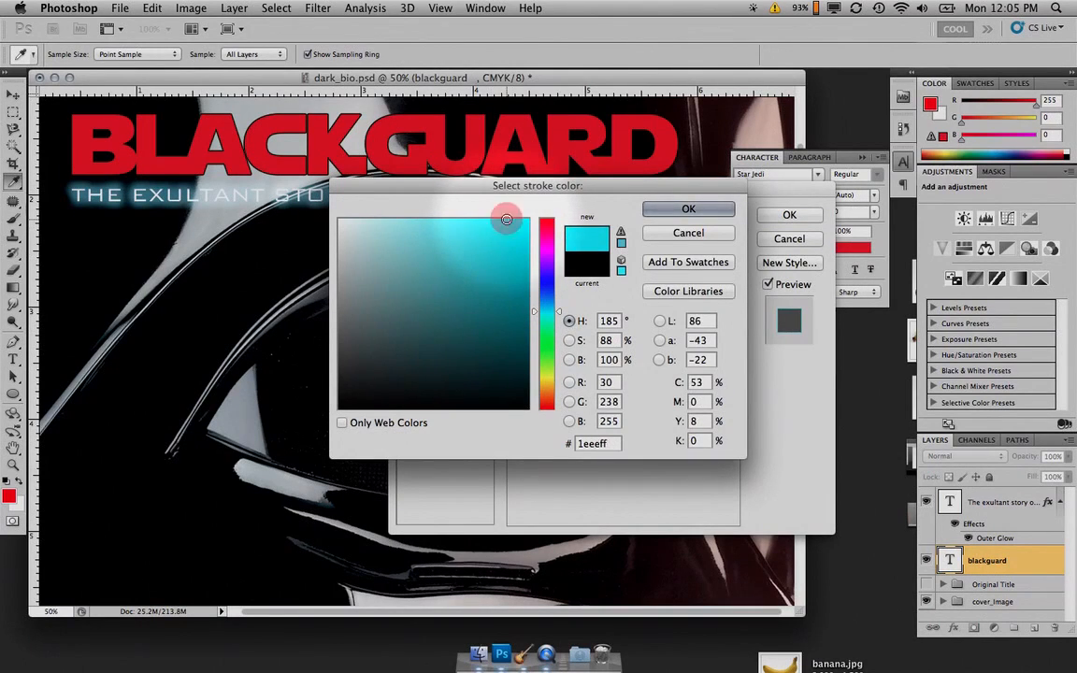
left_click(685, 208)
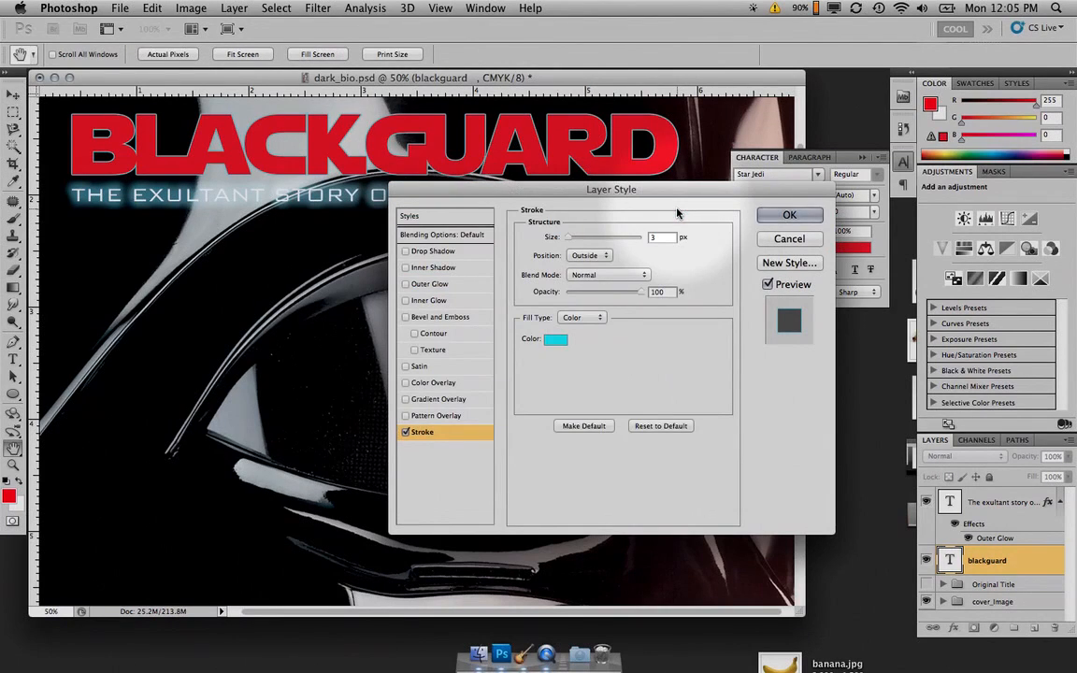
Try the title stroke's position at Center, and return it to Outside.
left_click(581, 258)
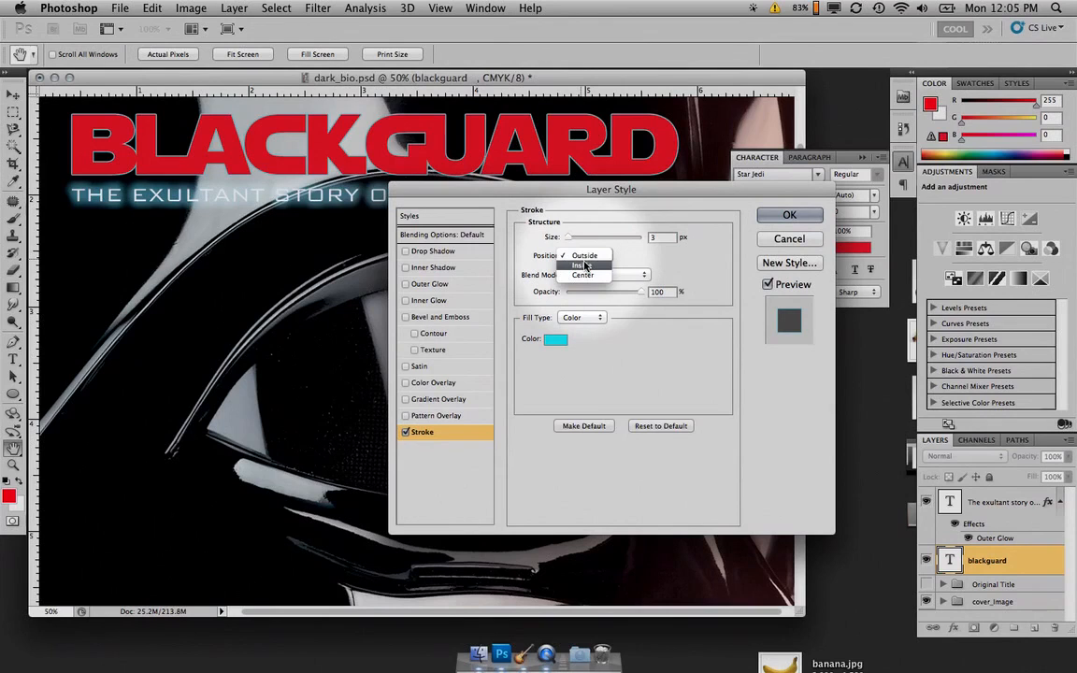
left_click(583, 273)
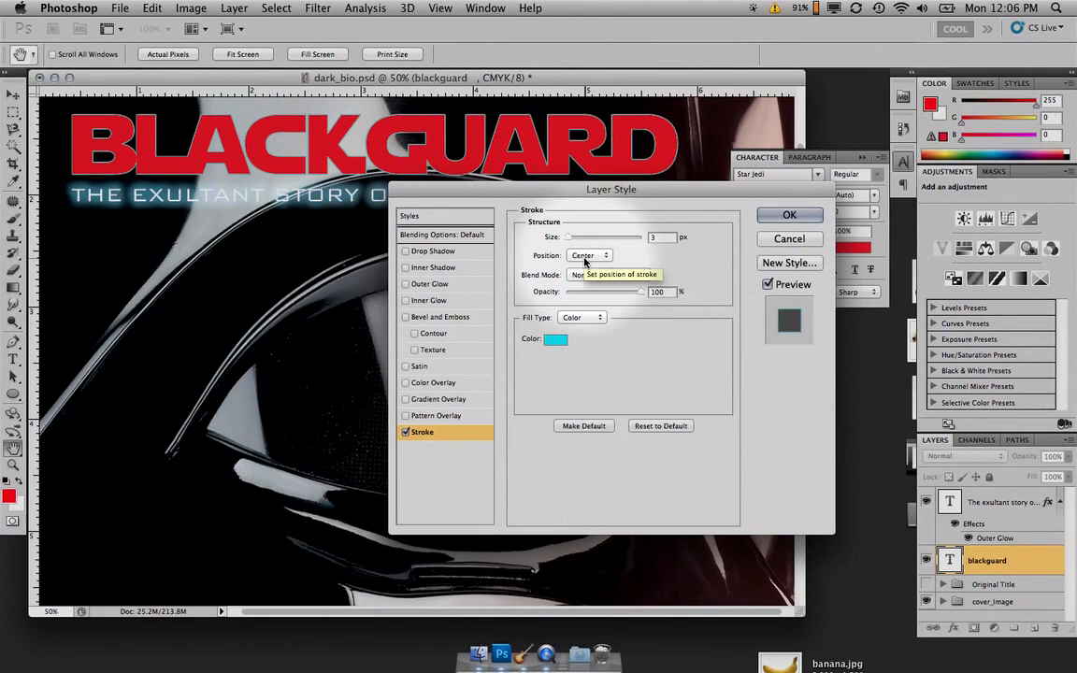
left_click(584, 258)
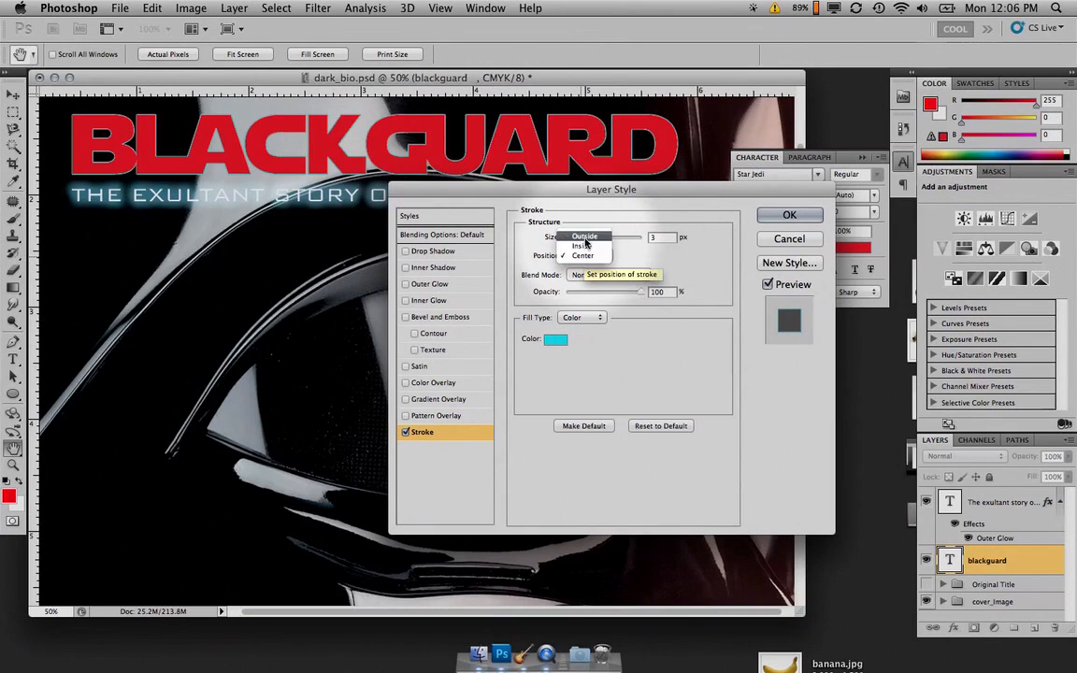
left_click(584, 236)
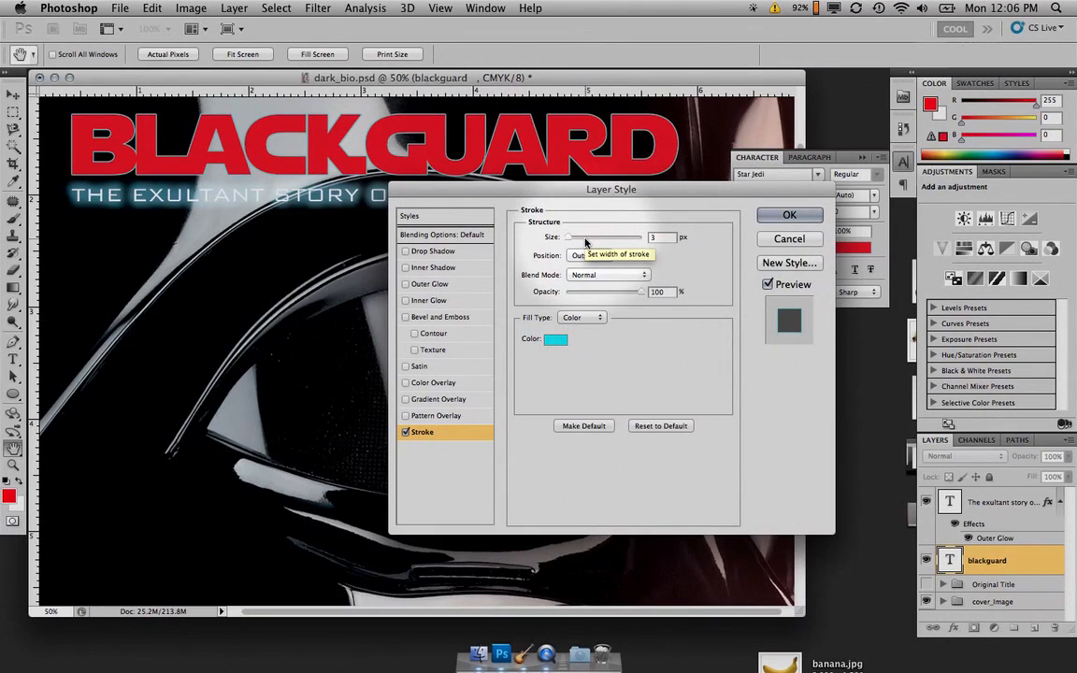
Try the Lighten blend mode on the title stroke, switch it to Screen, and apply the stroke at 3 px.
left_click(592, 278)
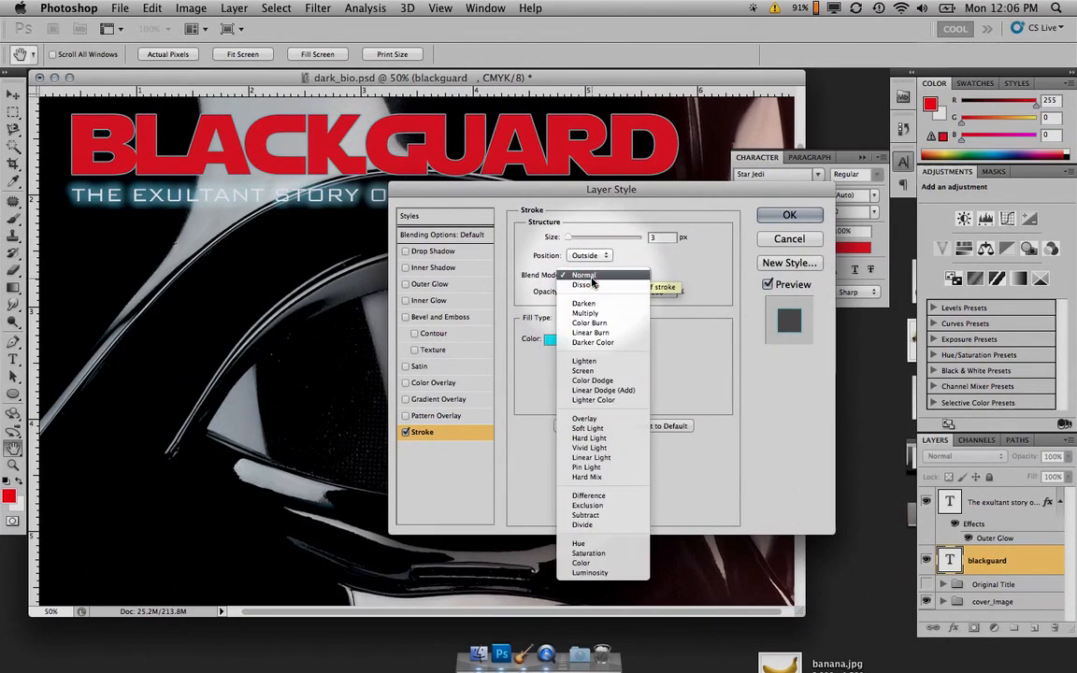
left_click(584, 361)
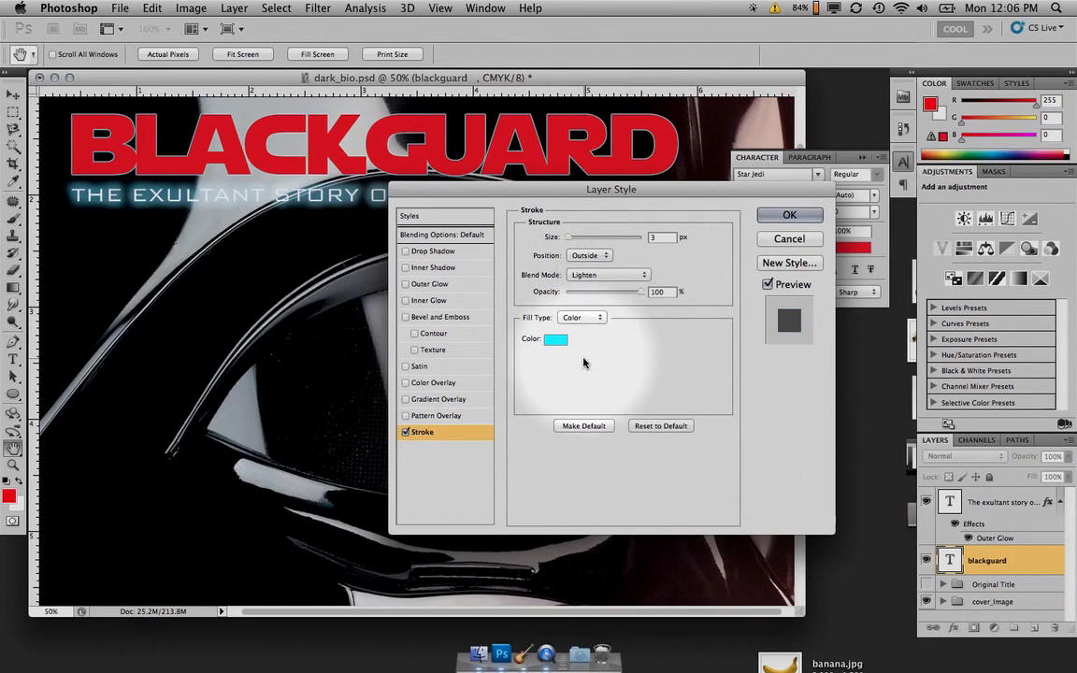
left_click(608, 273)
left_click(601, 285)
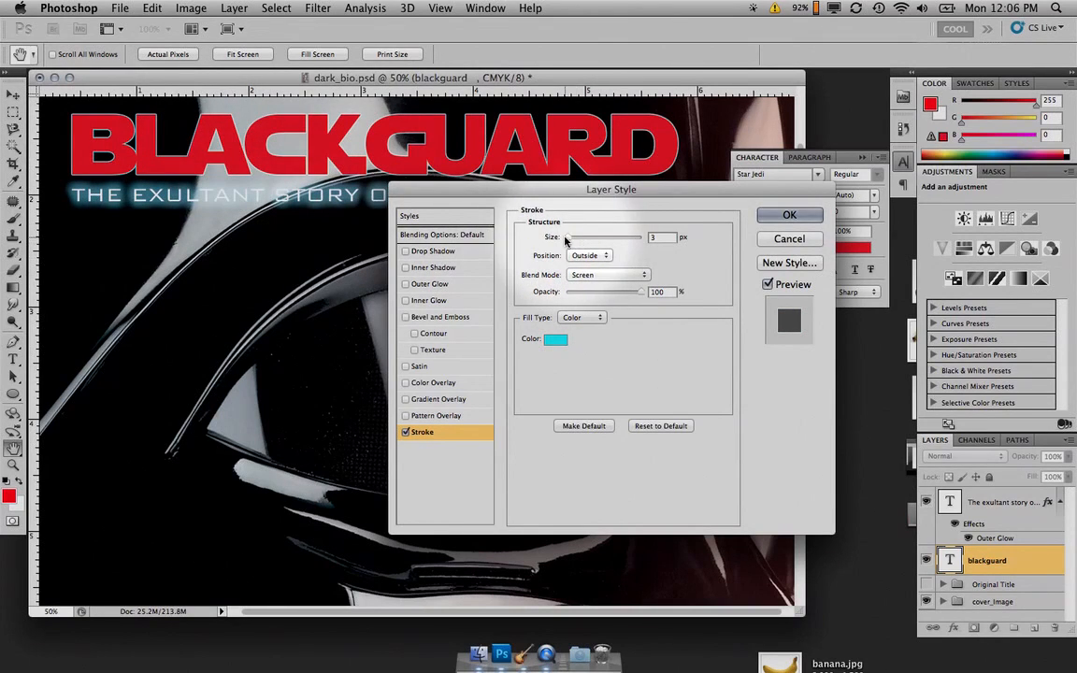
mouse_move(569, 238)
left_mouse_down()
mouse_move(587, 241)
mouse_move(569, 239)
left_mouse_up()
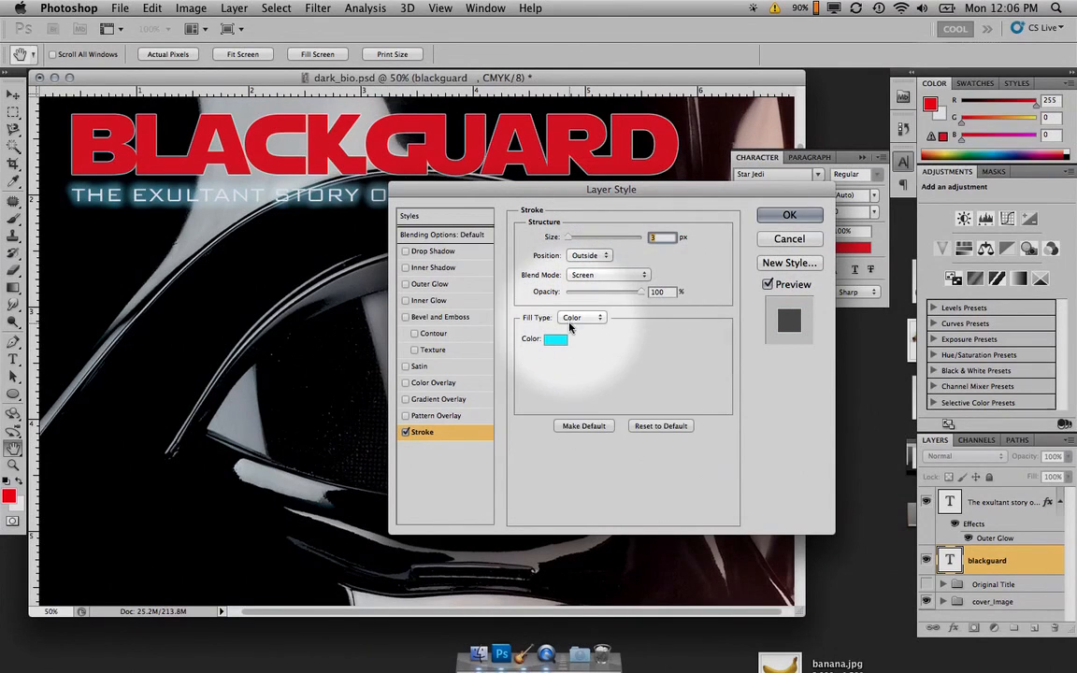
left_click(789, 215)
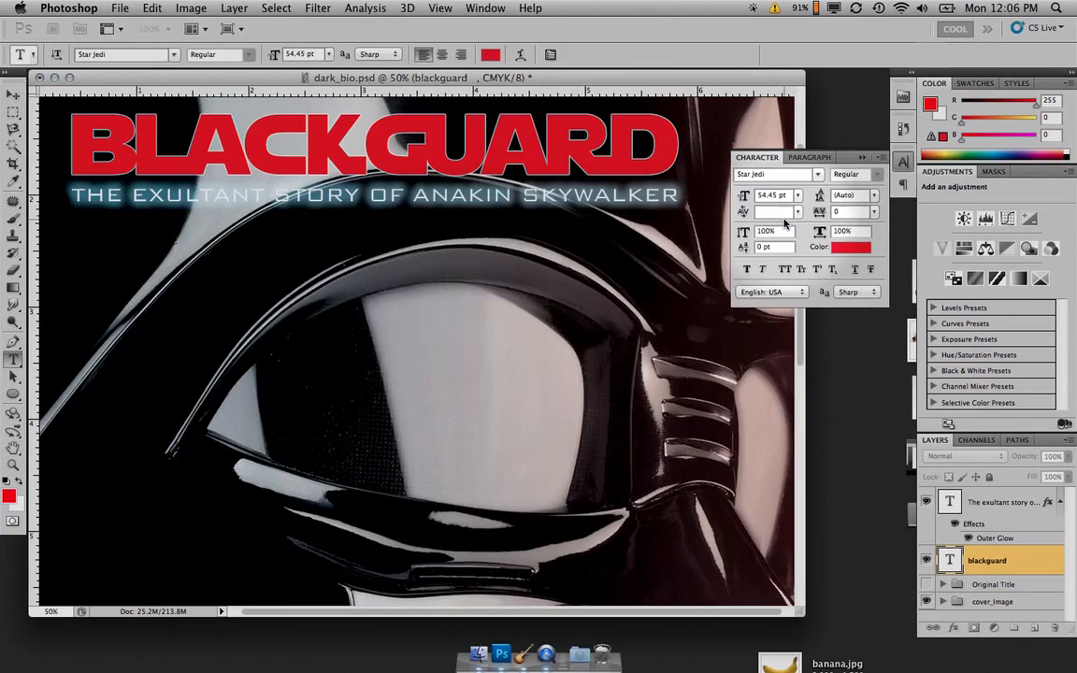
Add a Pattern Overlay to the blackguard title layer and display its pattern presets as a large list.
left_click(954, 628)
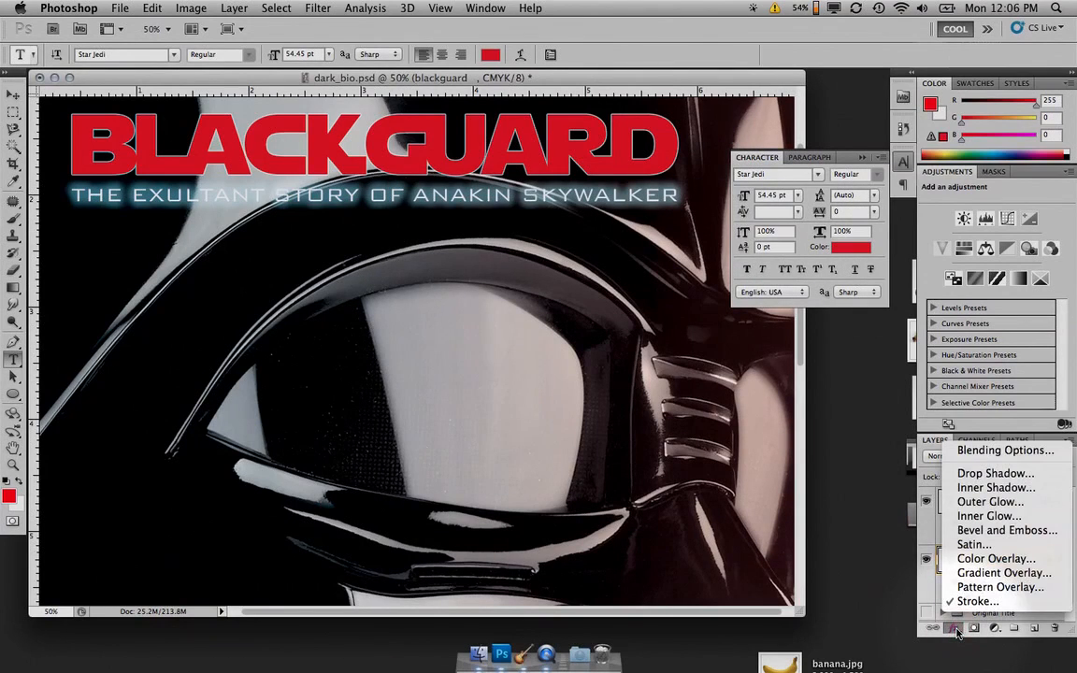
left_click(999, 587)
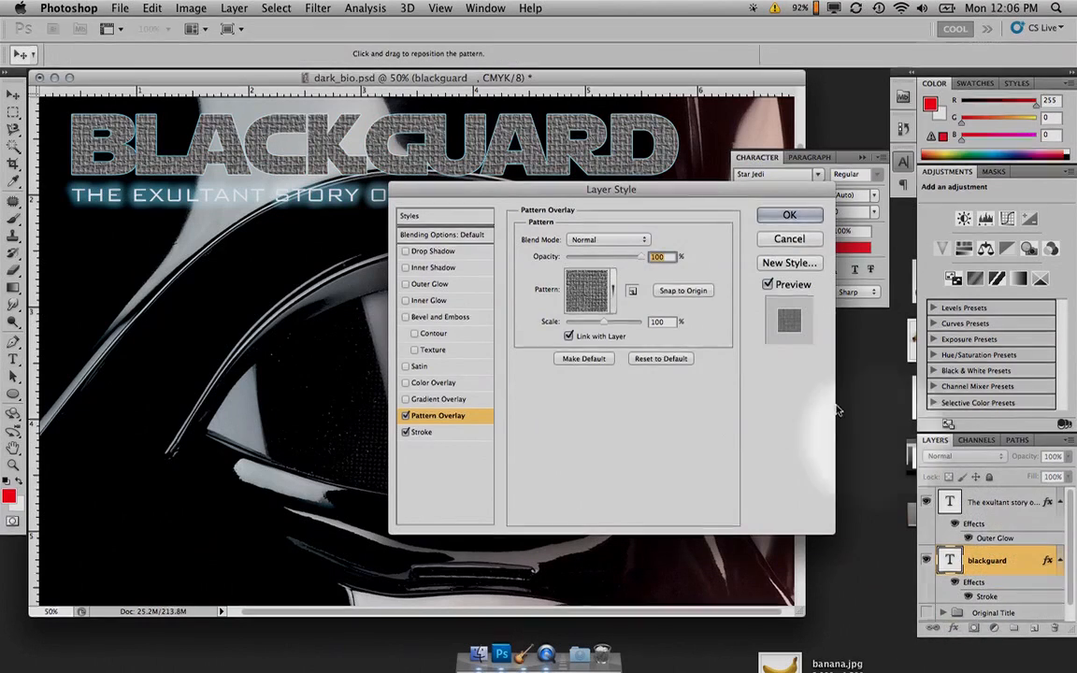
left_click(614, 290)
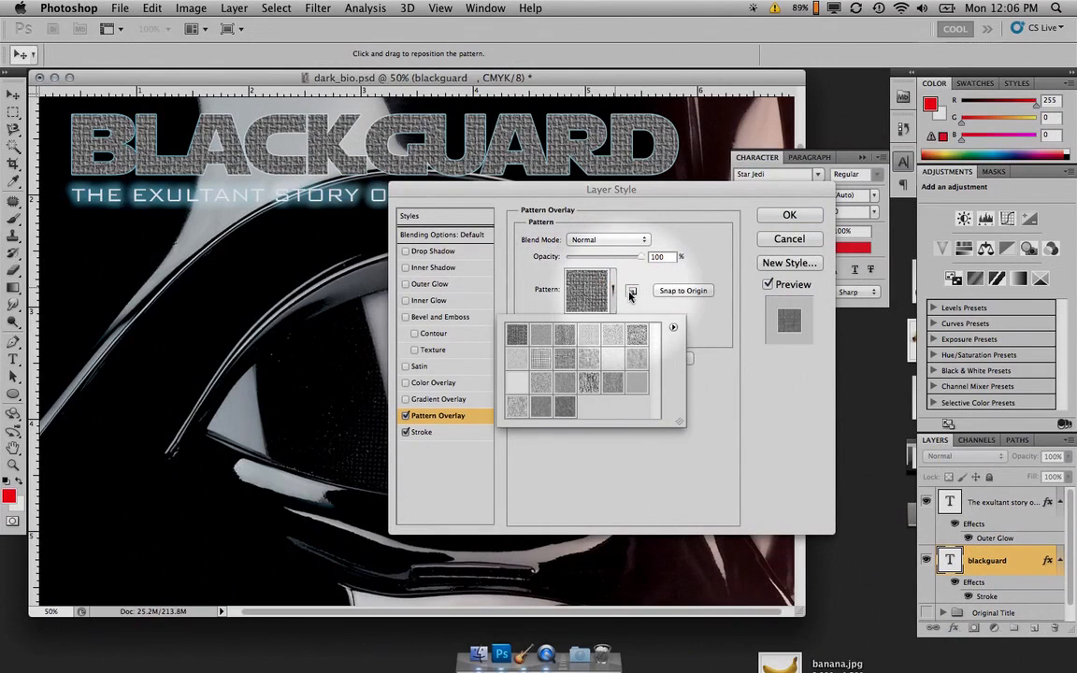
left_click(633, 292)
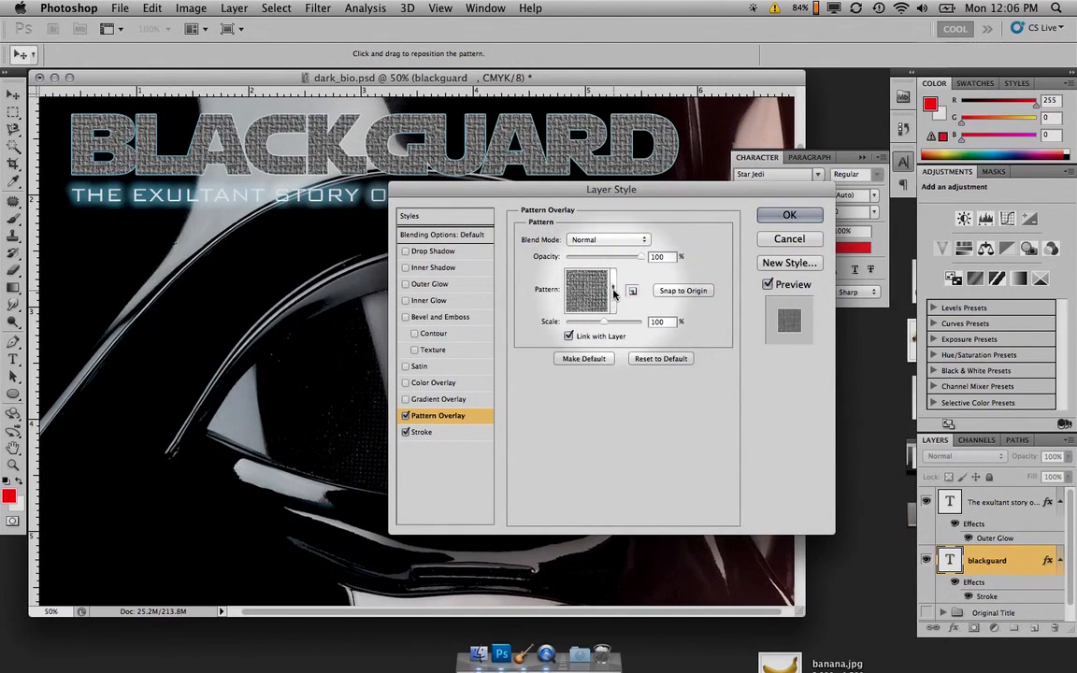
left_click(613, 290)
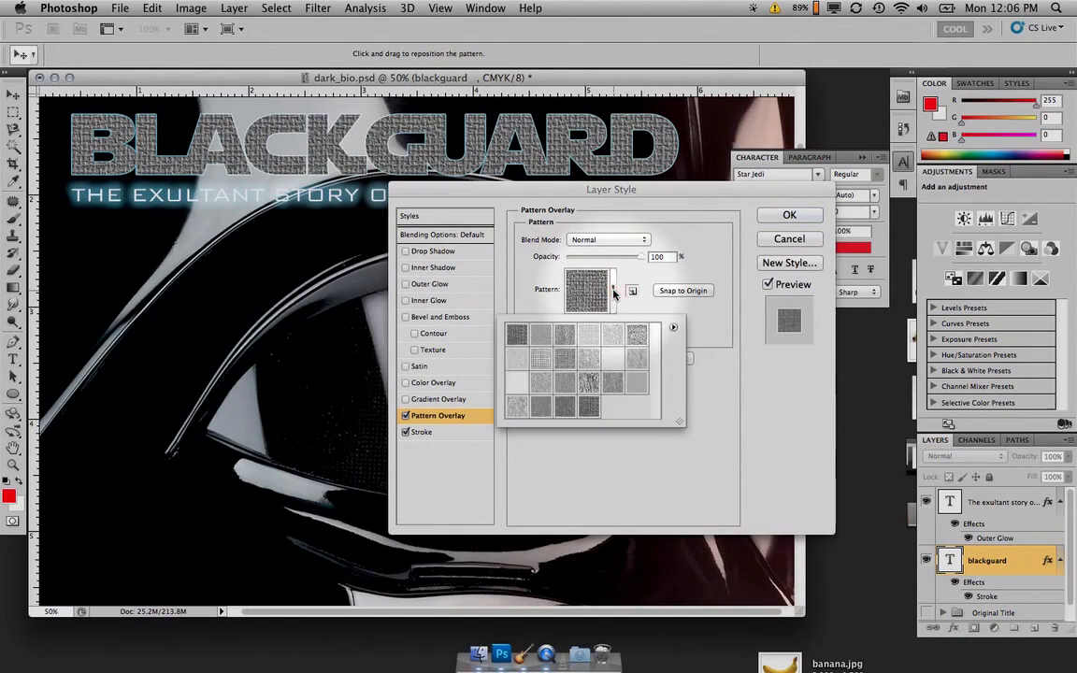
left_click(673, 328)
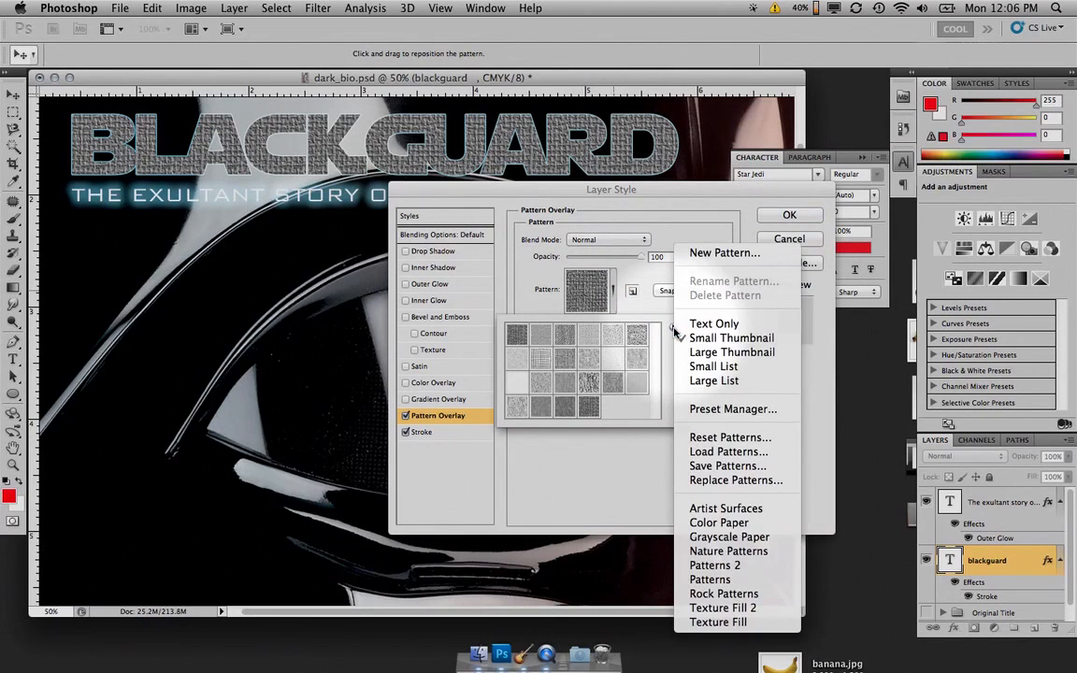
left_click(713, 381)
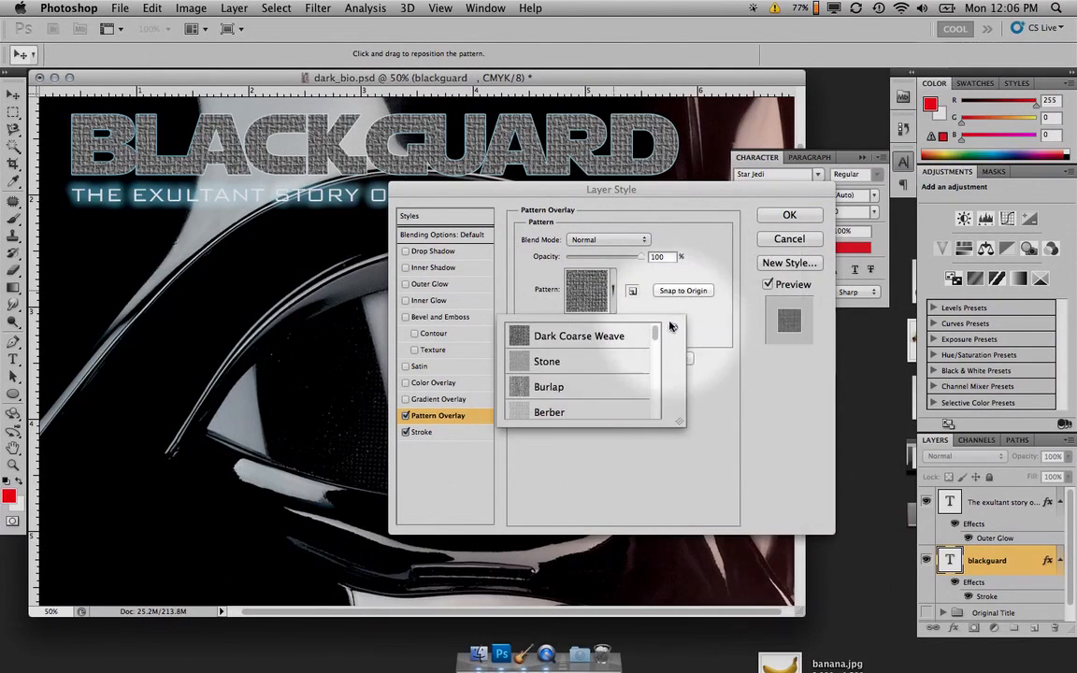
left_click(633, 292)
left_click(652, 238)
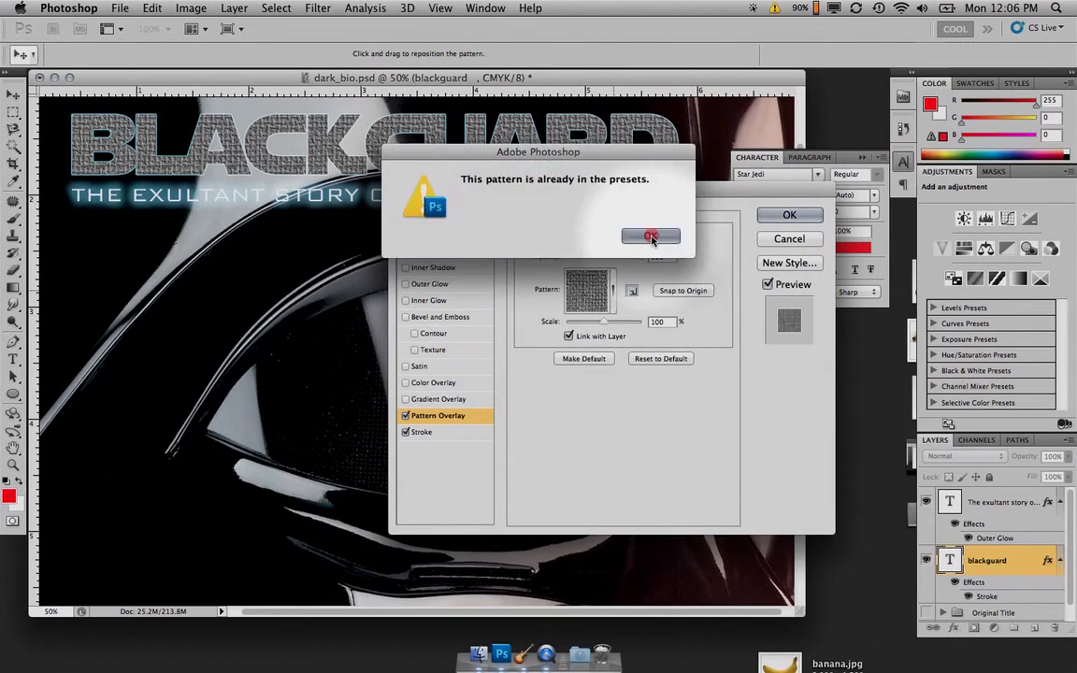
left_click(614, 290)
left_click(617, 292)
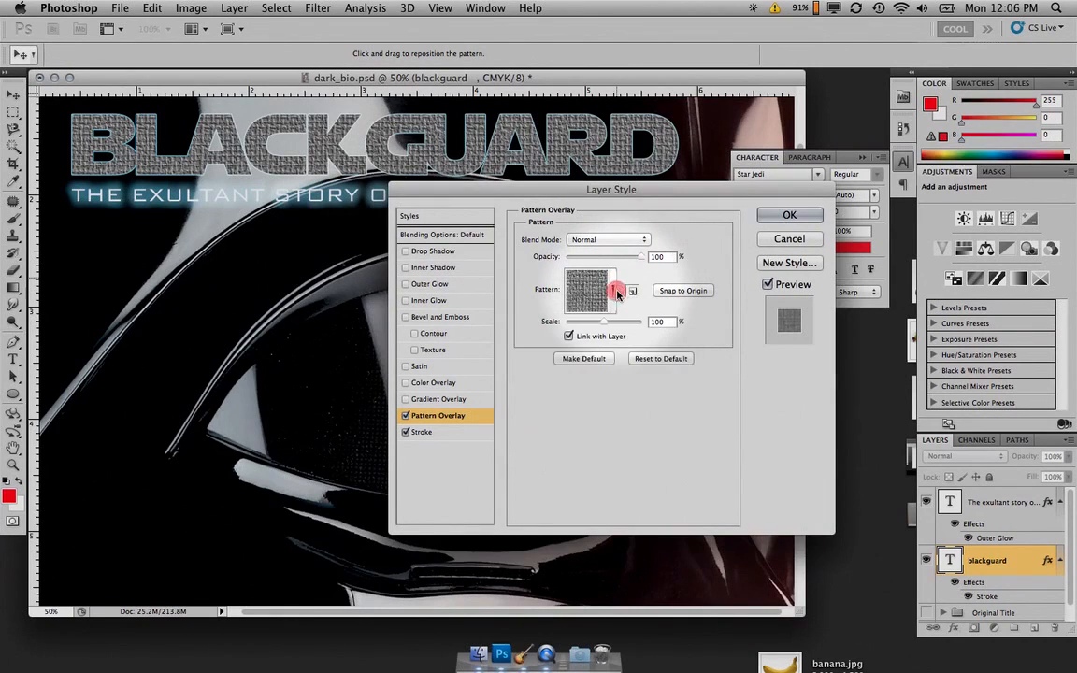
Replace the pattern presets with the Color Paper set without saving the current ones, and browse the new patterns.
left_click(614, 291)
left_click(673, 328)
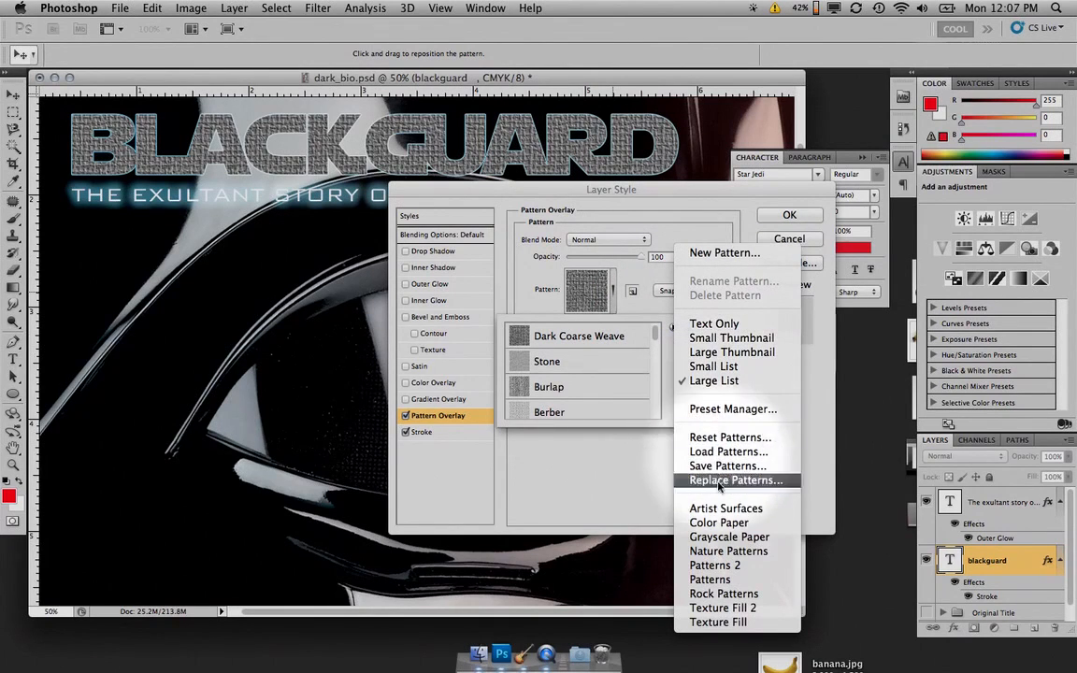
left_click(732, 530)
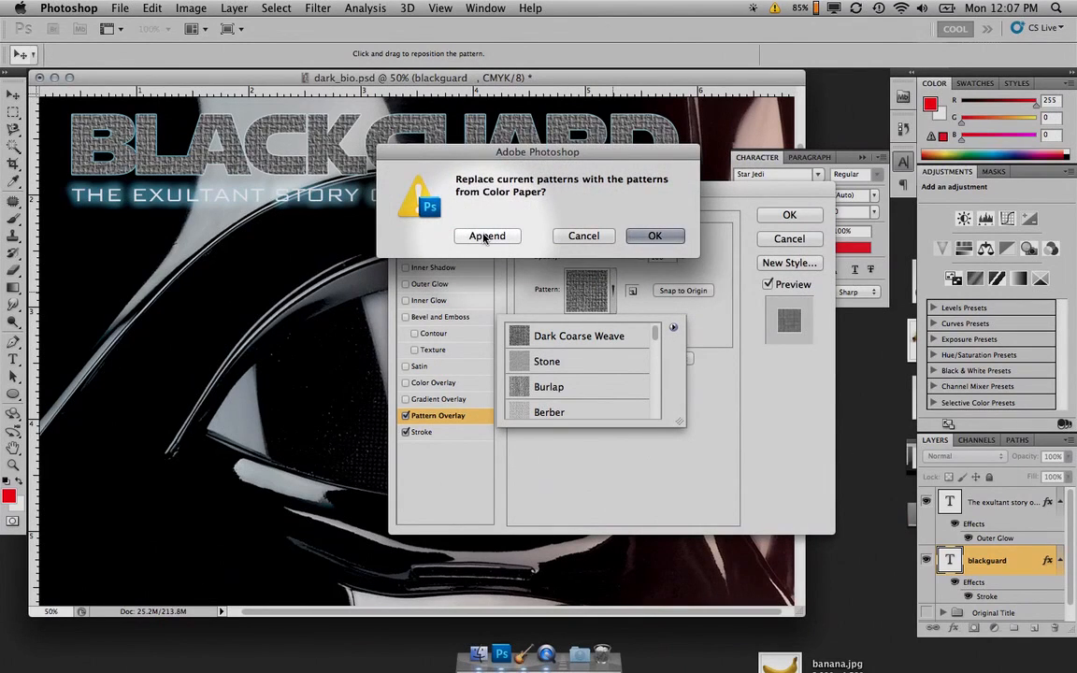
left_click(652, 235)
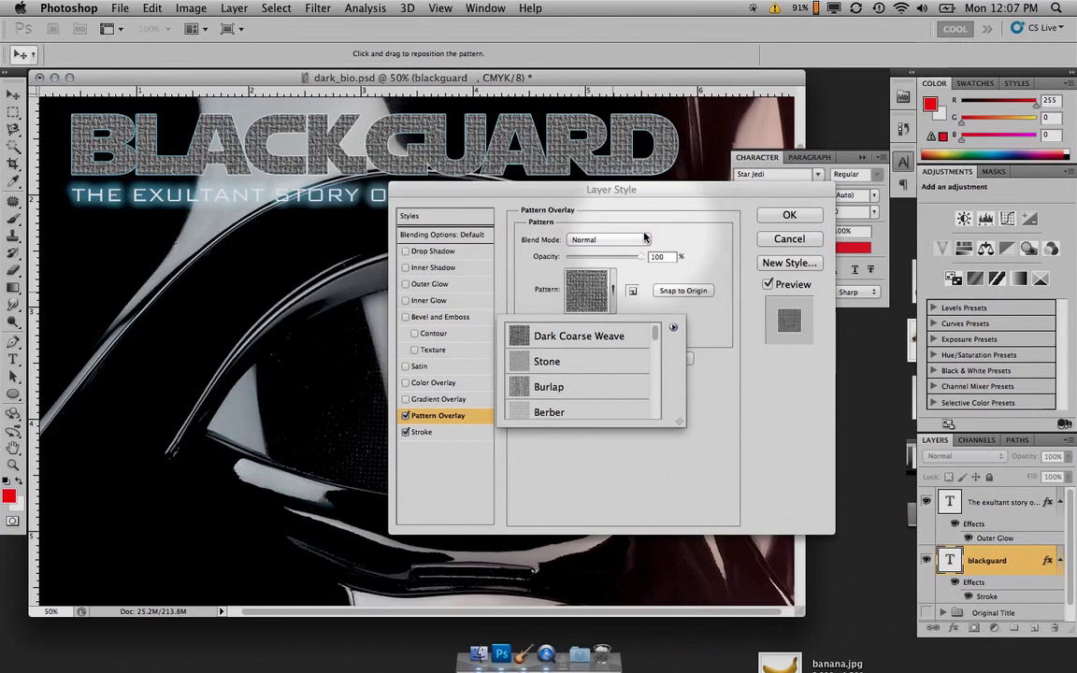
left_click(645, 237)
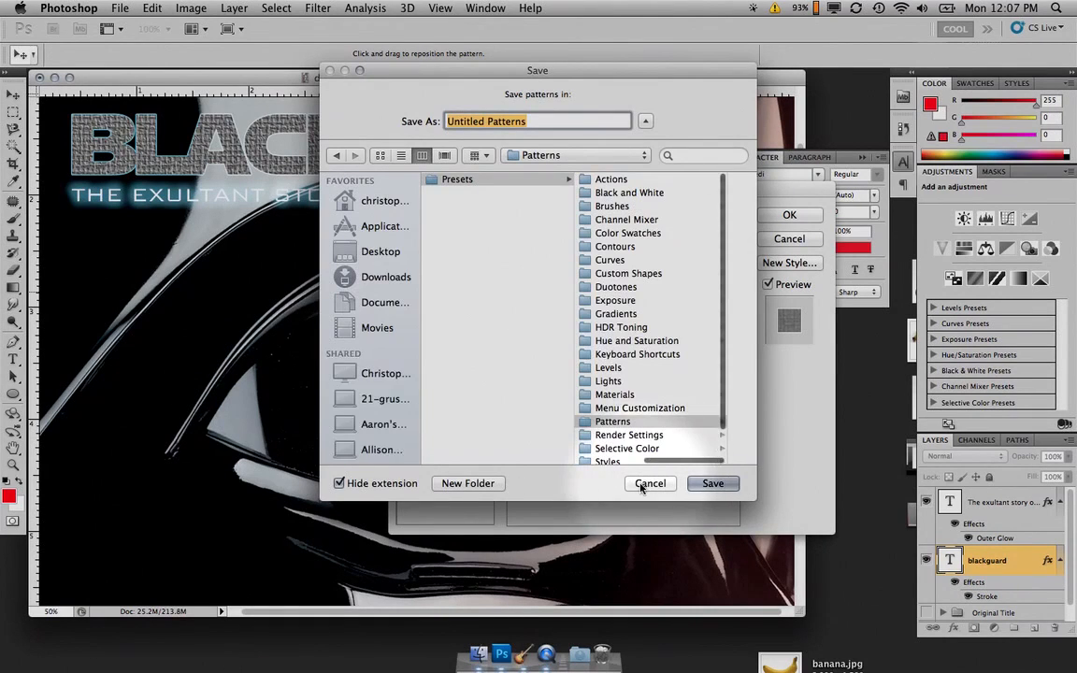
left_click(649, 483)
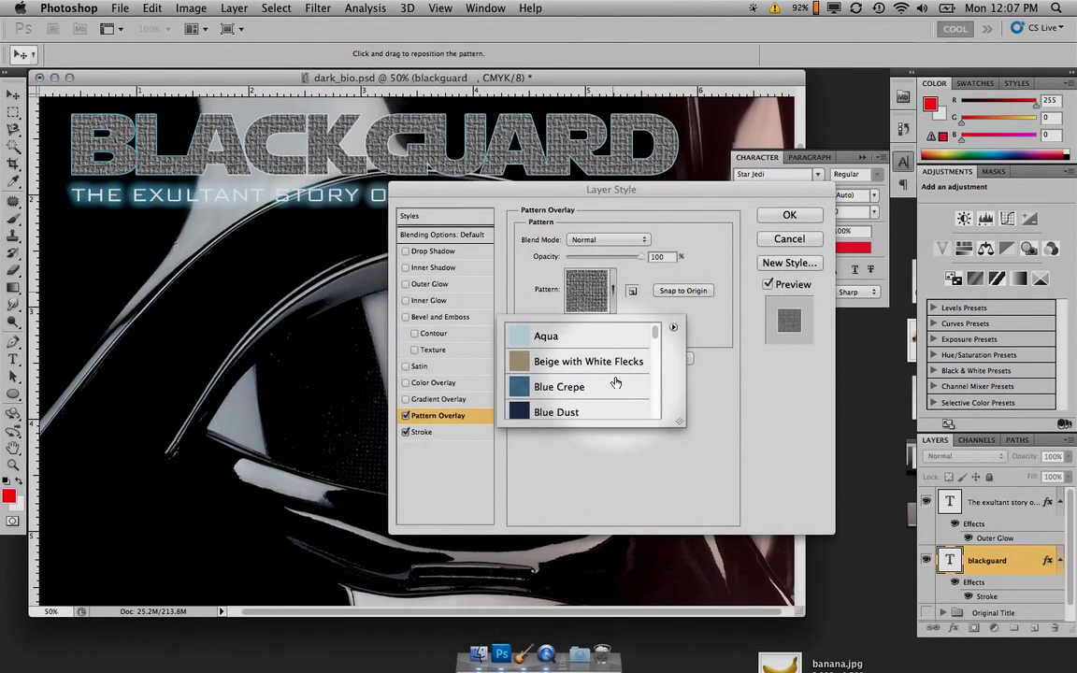
scroll(615, 382, "down", 10)
scroll(615, 381, "up", 8)
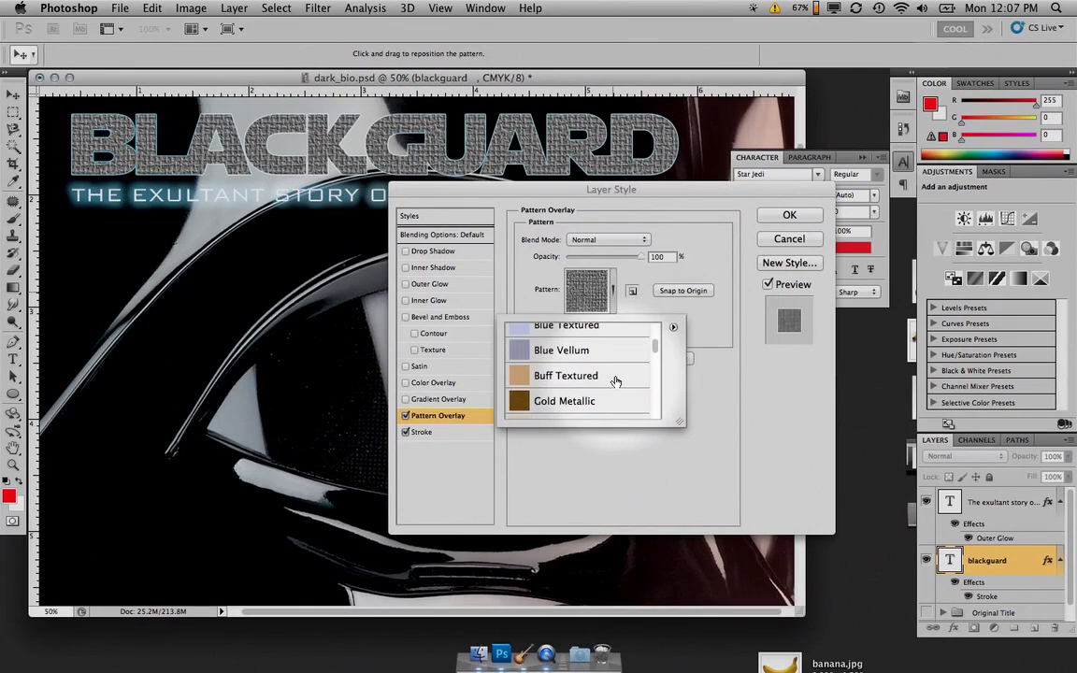
scroll(615, 381, "up", 3)
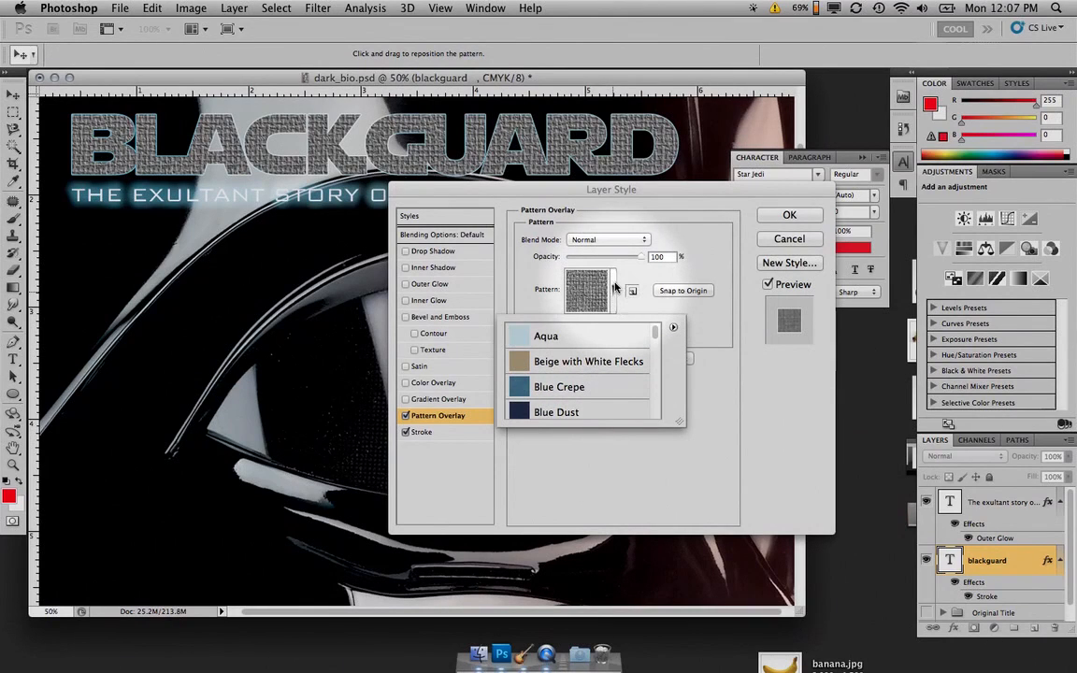
Display the pattern presets as large thumbnails and enlarge the pattern picker to fit seven per row.
left_click(673, 327)
left_click(720, 353)
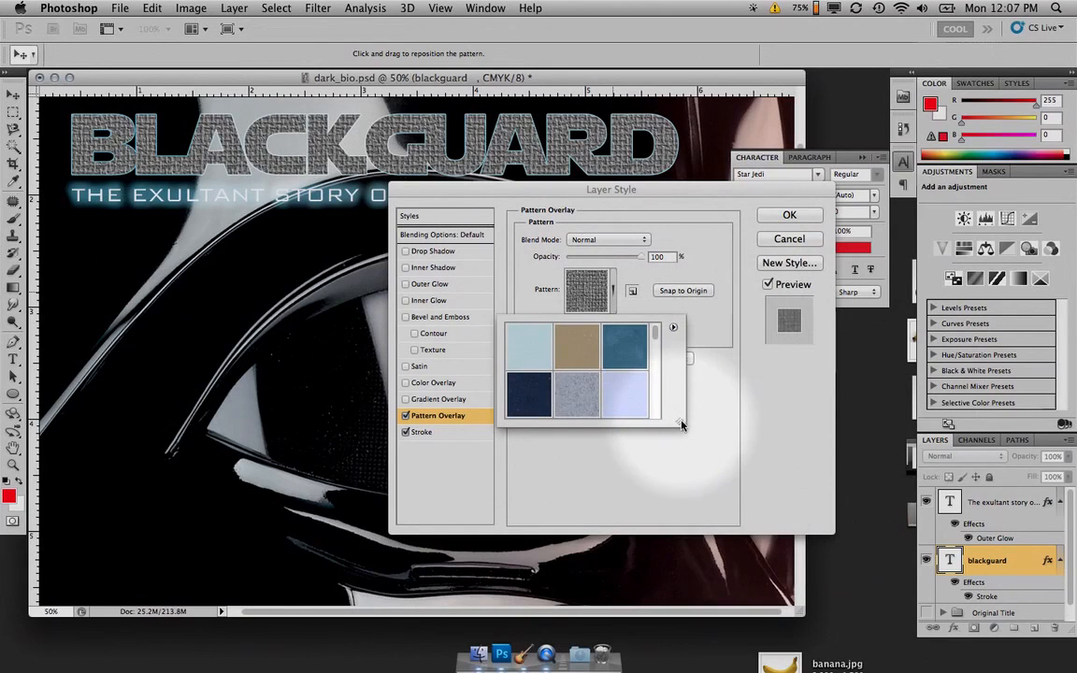
left_click_drag(681, 423, 883, 566)
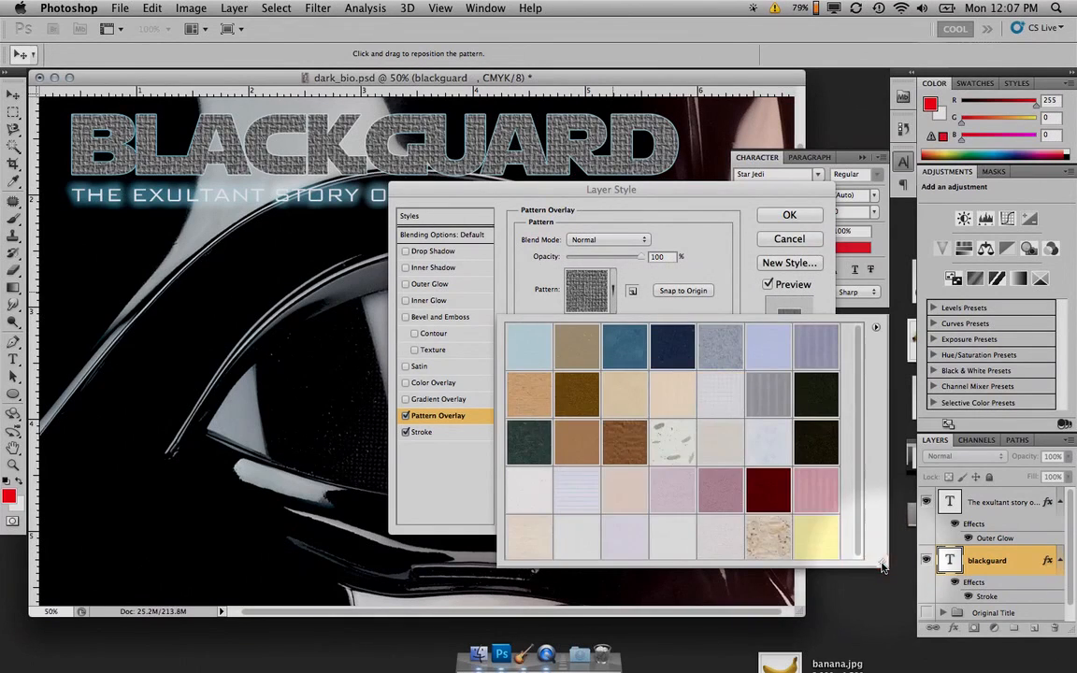
left_click(608, 291)
left_click(608, 291)
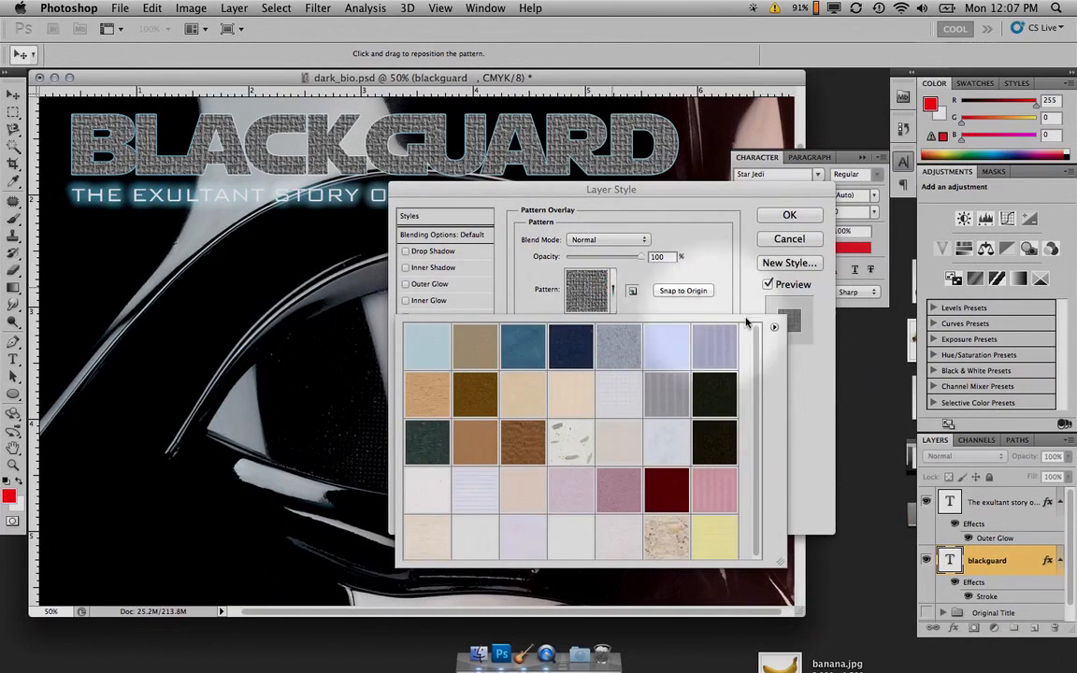
Replace the pattern presets with the Artist Surfaces set.
left_click(773, 329)
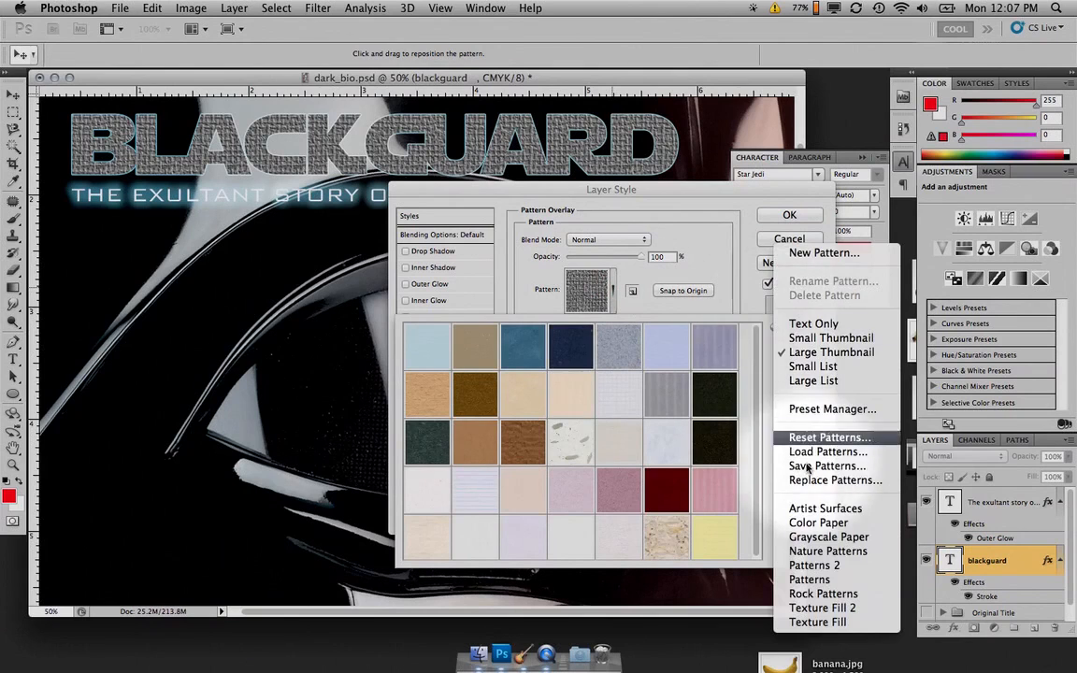
left_click(823, 508)
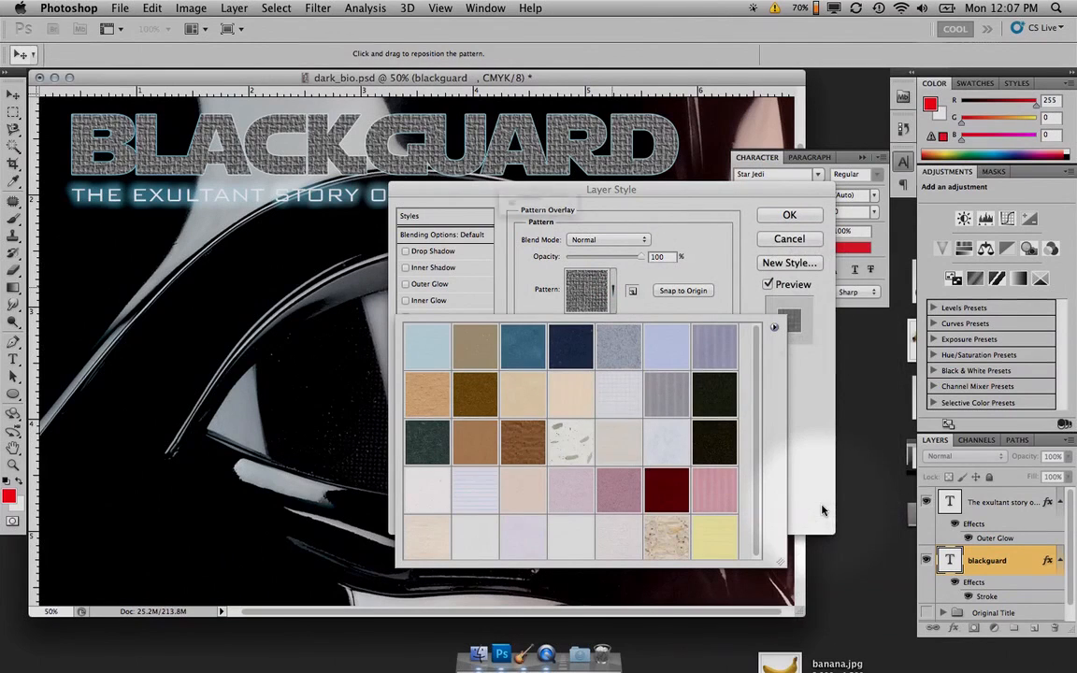
left_click(646, 236)
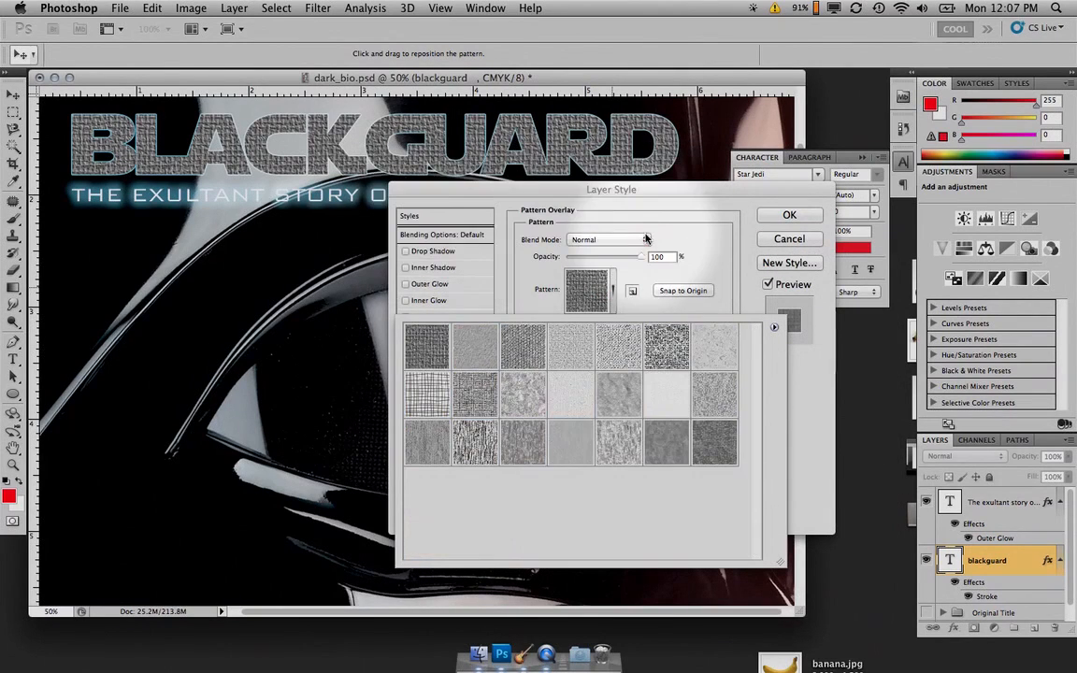
Choose the white pattern with thin black crossing lines for the title overlay, enlarge its scale to over 400%, and apply it.
left_click(418, 394)
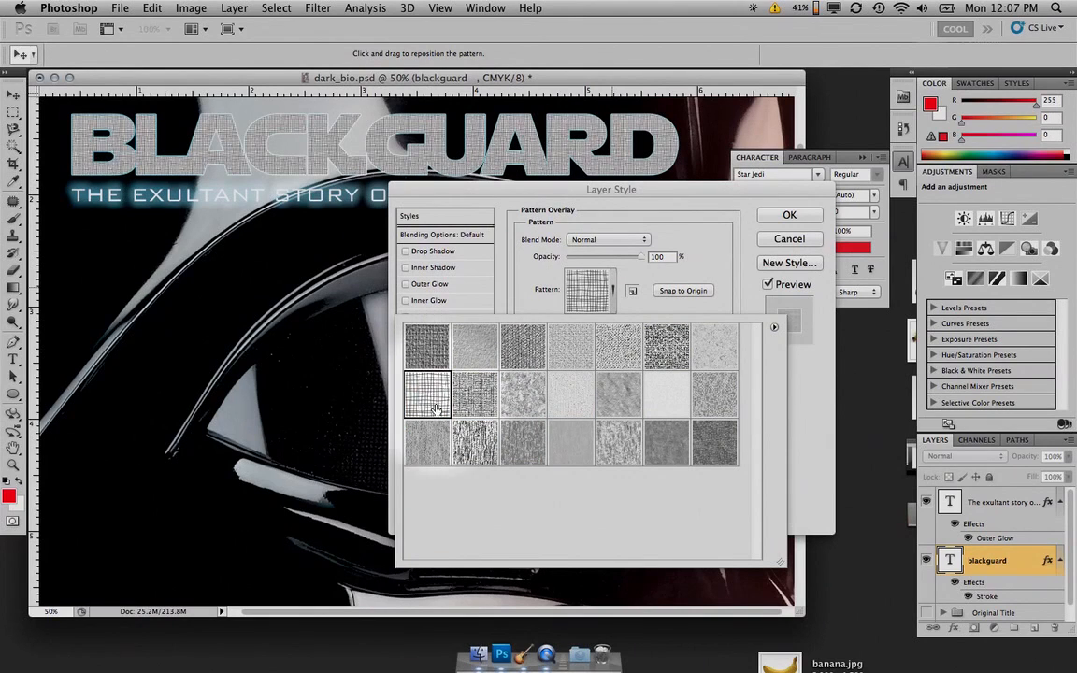
left_click(722, 303)
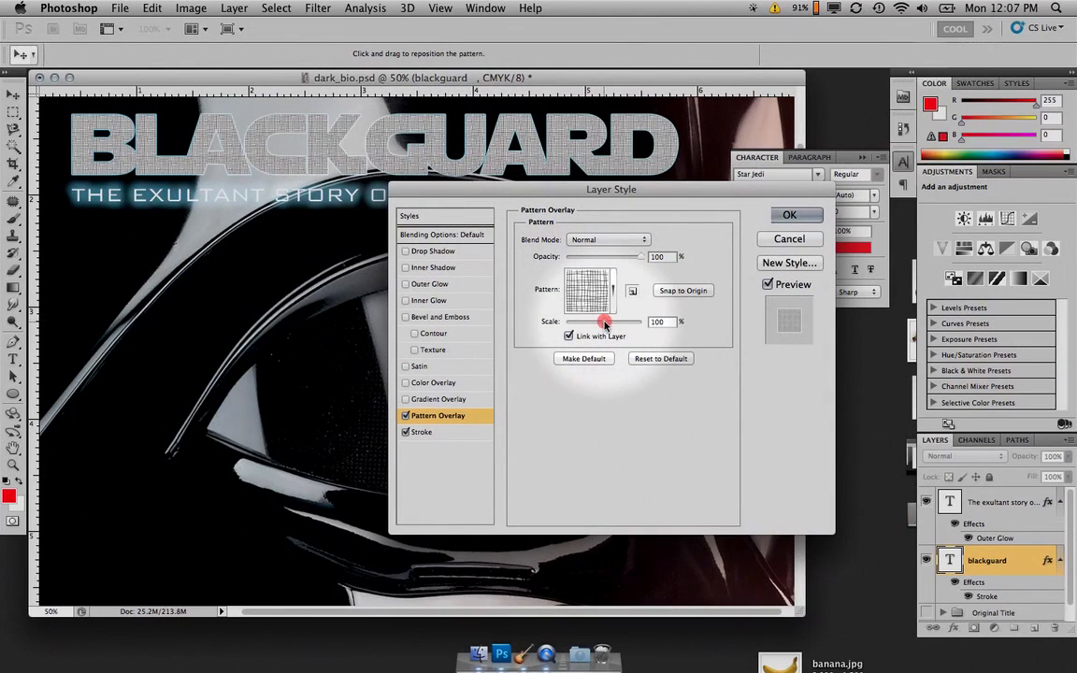
left_click_drag(612, 322, 619, 324)
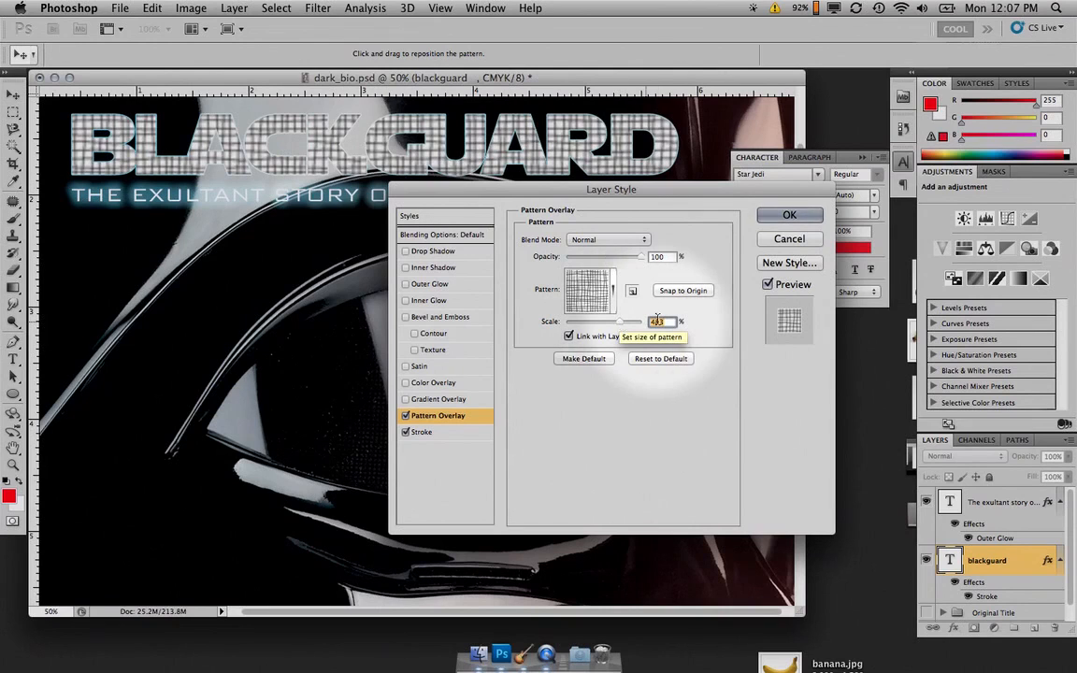
left_click(787, 216)
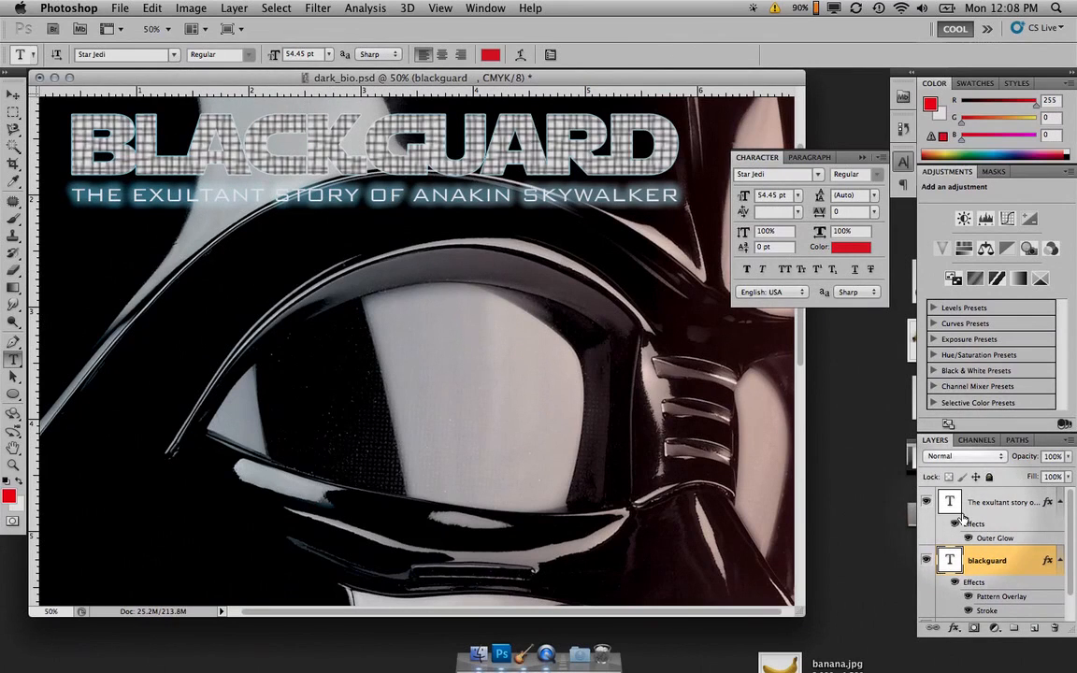
Set the title's pattern overlay to the Multiply blend mode, increase its pattern scale to about 626%, and apply it.
double_click(986, 603)
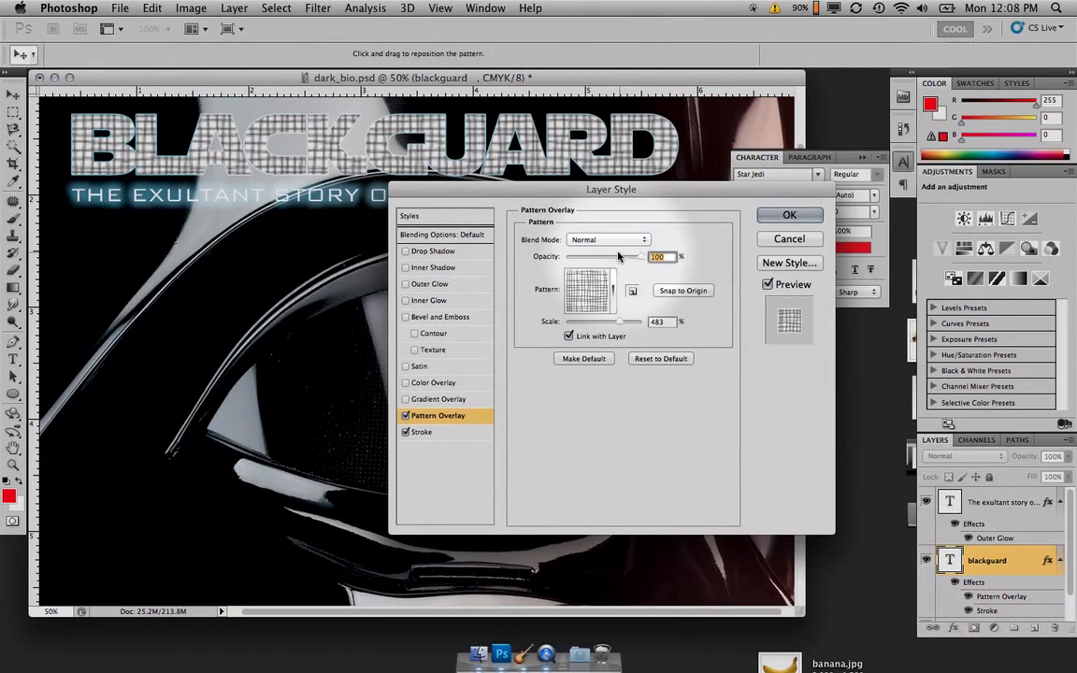
left_click(609, 240)
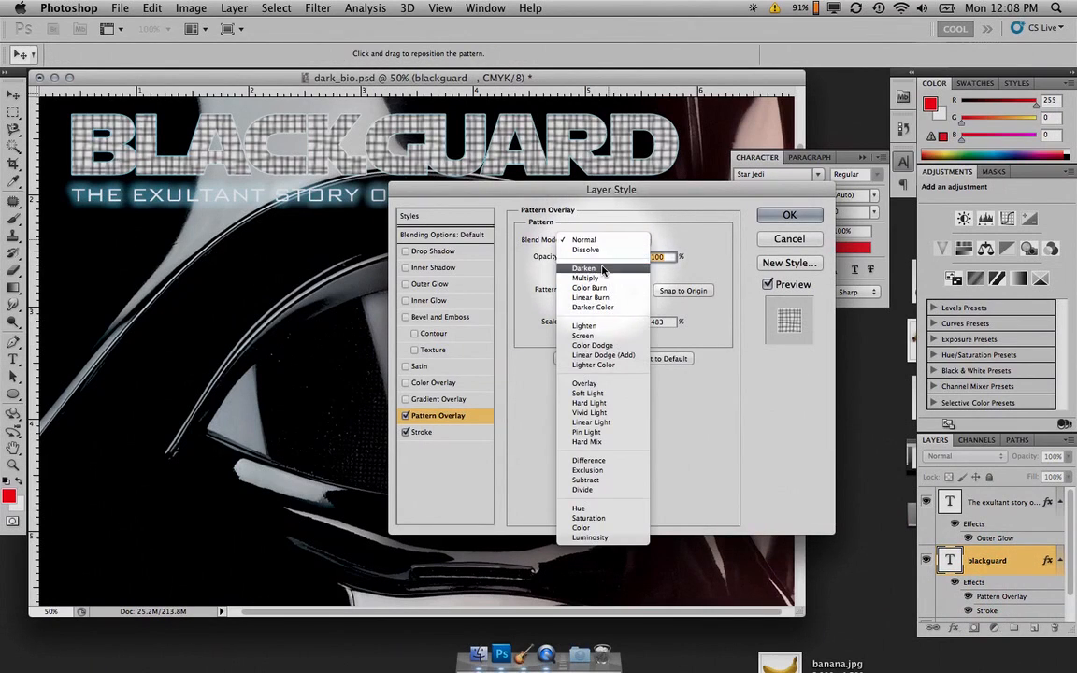
left_click(603, 269)
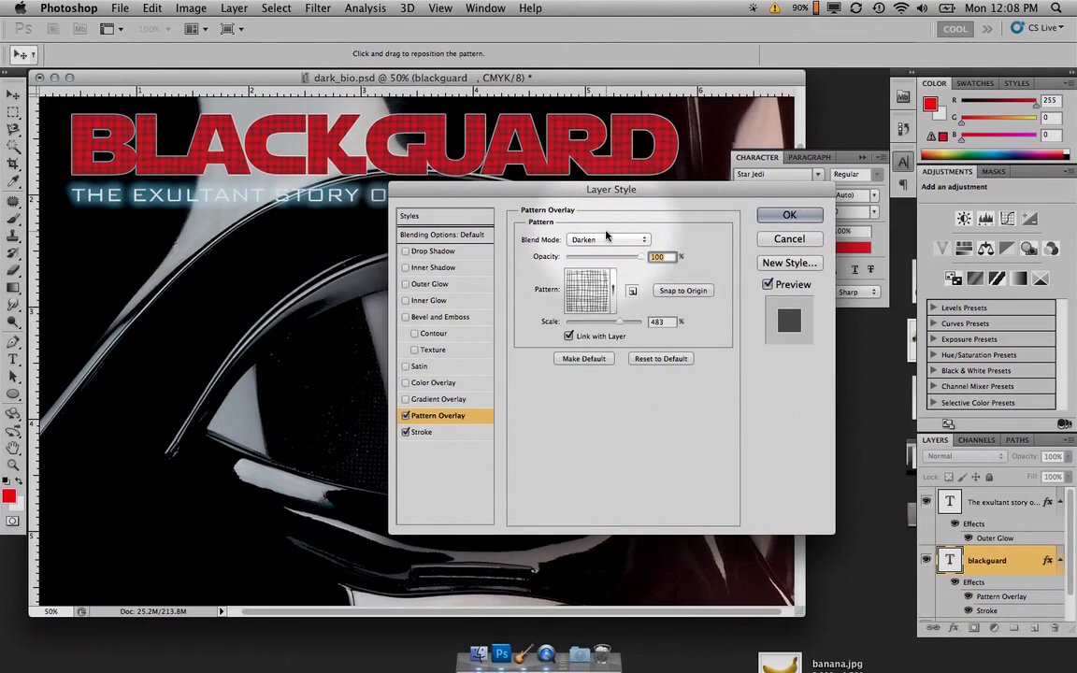
left_click(604, 240)
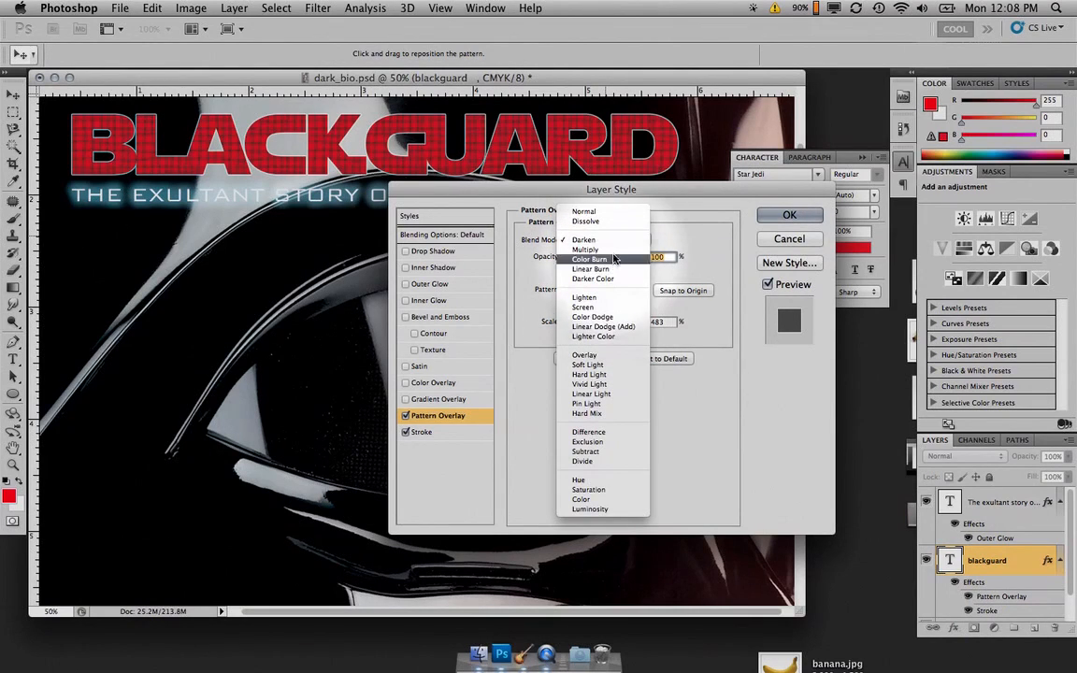
left_click(613, 259)
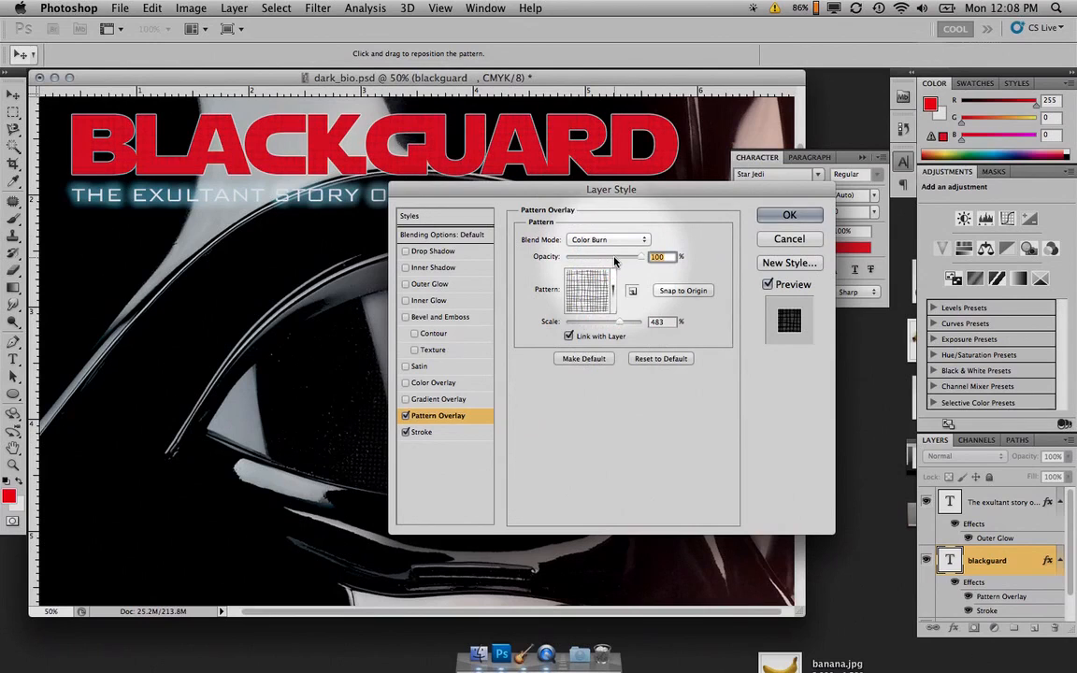
left_click(608, 240)
left_click(607, 230)
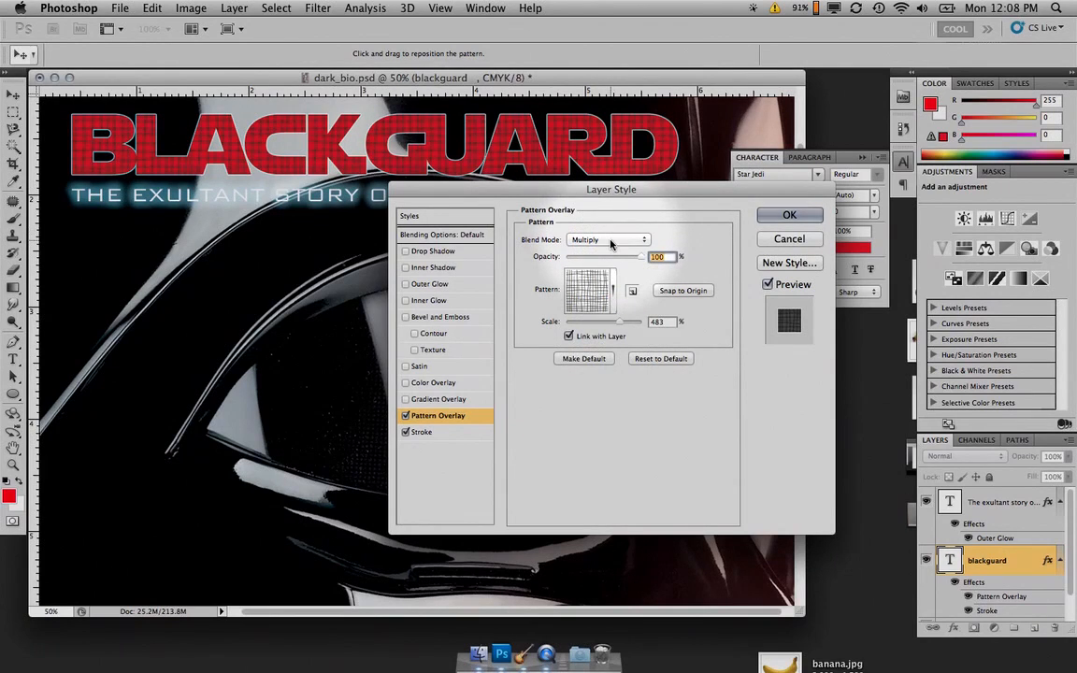
left_click_drag(620, 322, 630, 324)
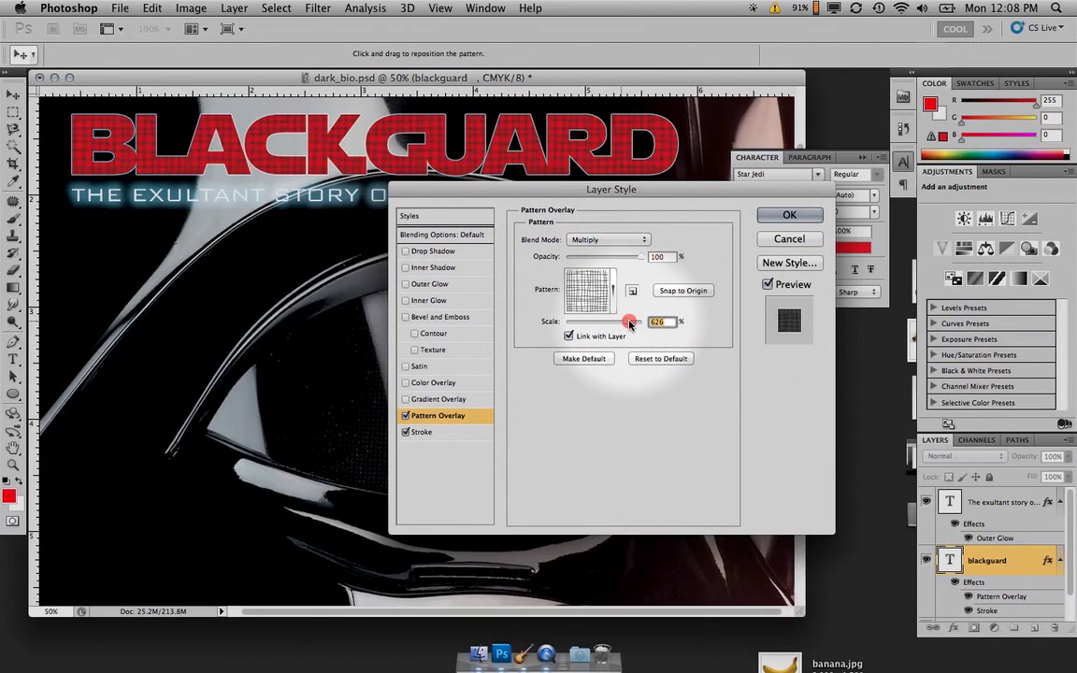
left_click(790, 215)
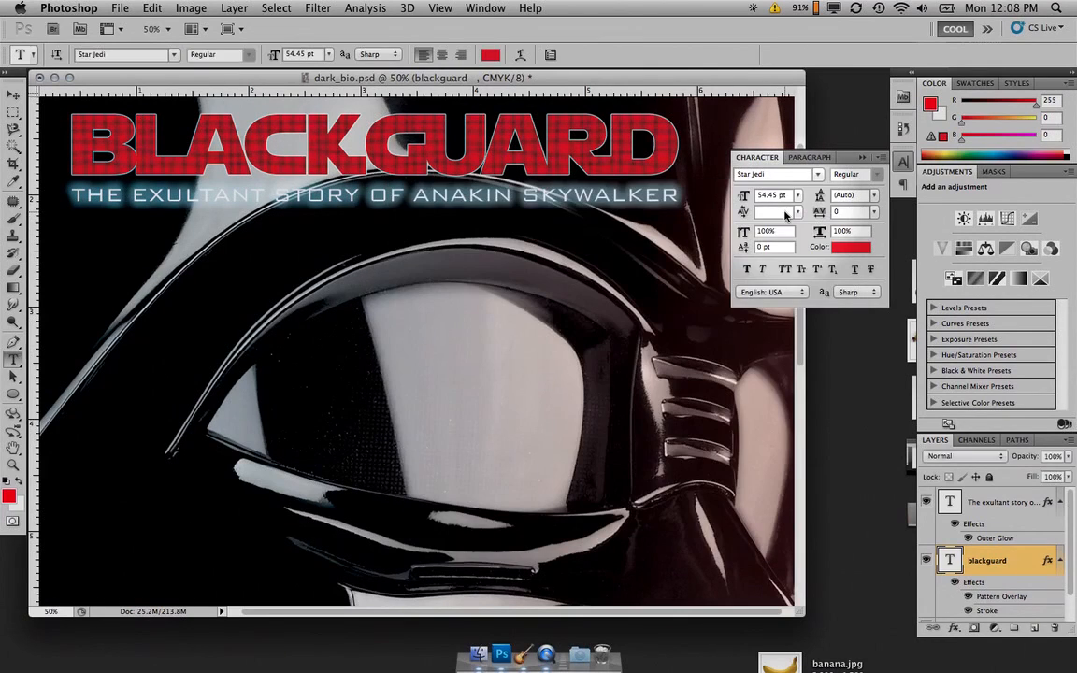
Add a black-to-white linear gradient overlay to the title at a 90° angle, without reversing it, and reduce its scale to 69%.
left_click(960, 633)
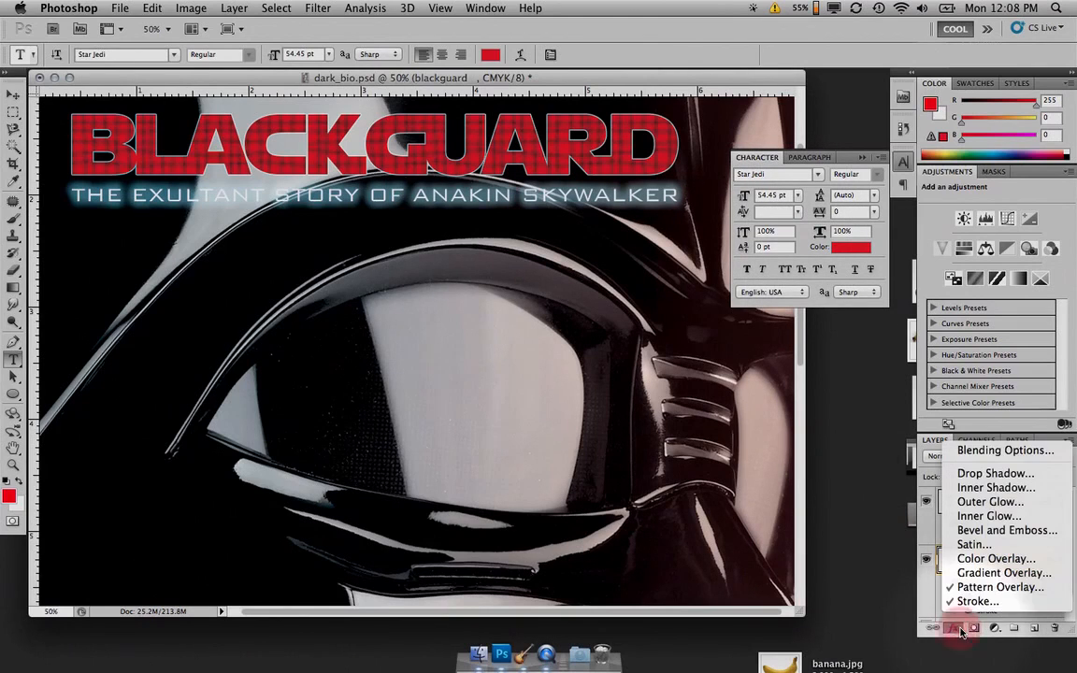
left_click(996, 572)
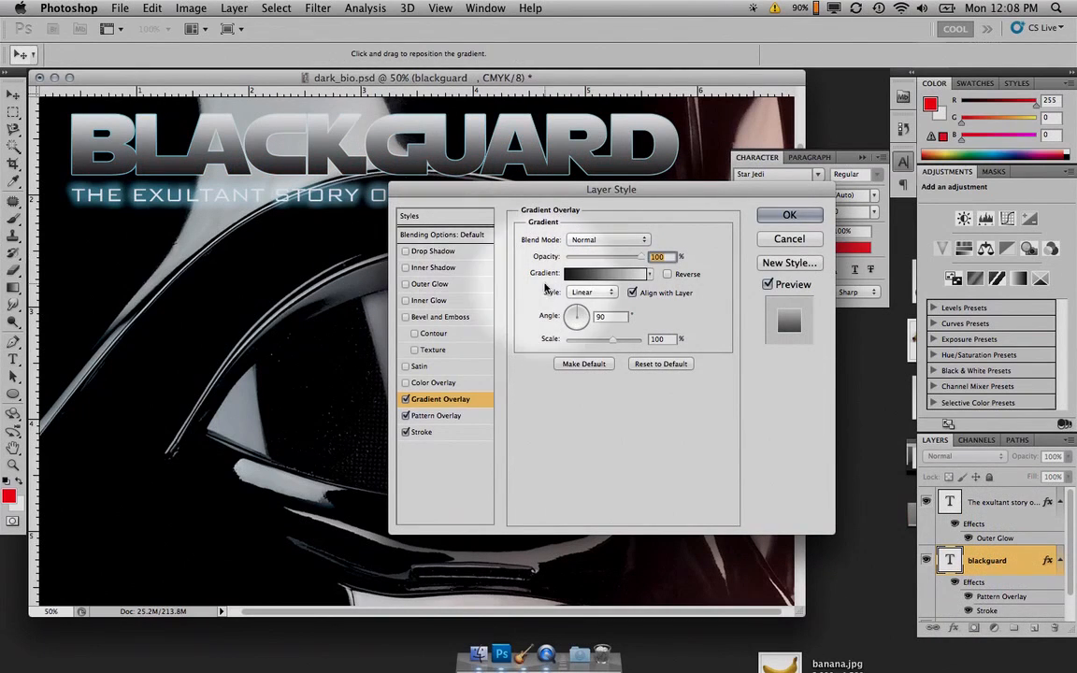
left_click(667, 274)
left_click(668, 273)
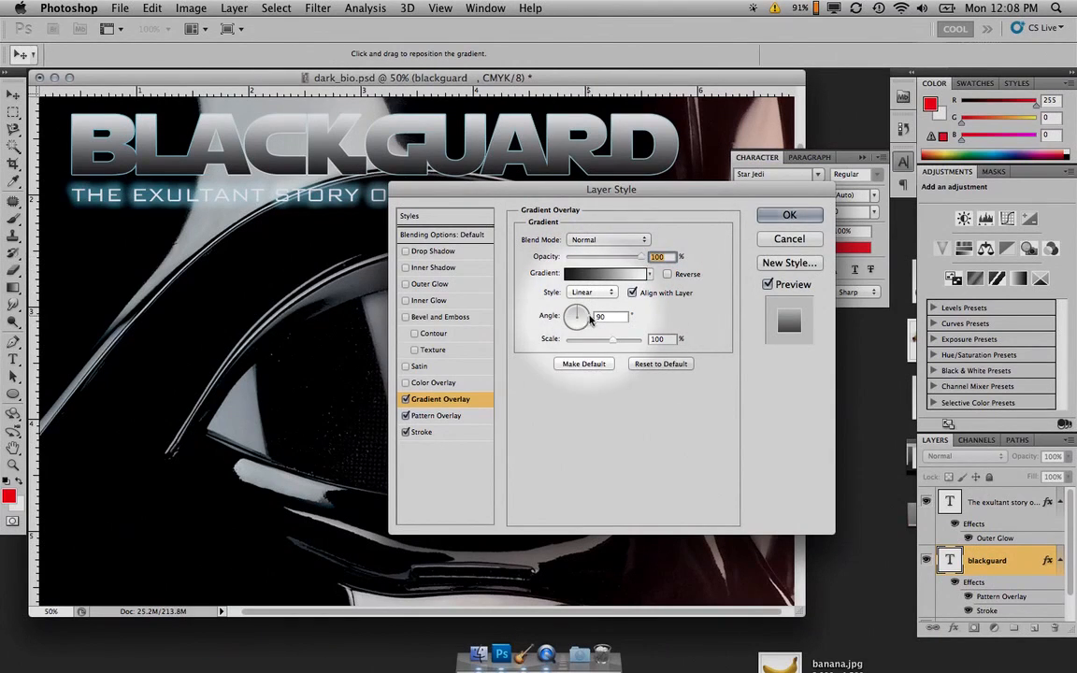
mouse_move(621, 342)
left_mouse_down()
mouse_move(586, 342)
mouse_move(599, 343)
left_mouse_up()
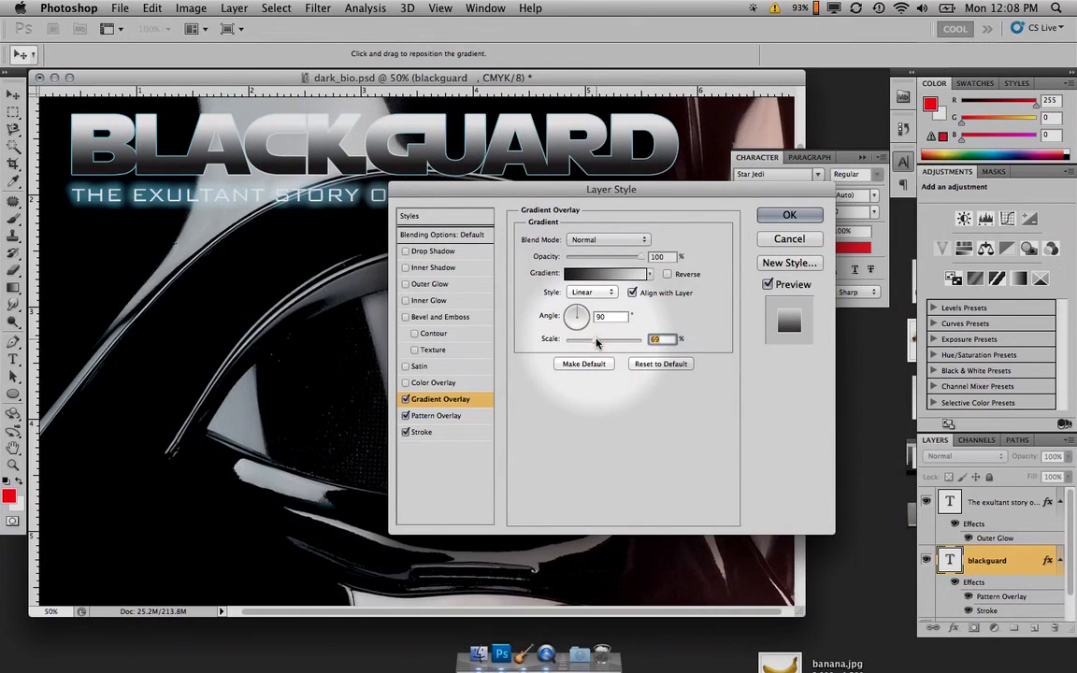
Try the Overlay, Soft Light, Vivid Light and Hard Light blend modes on the title's gradient overlay.
left_click(598, 240)
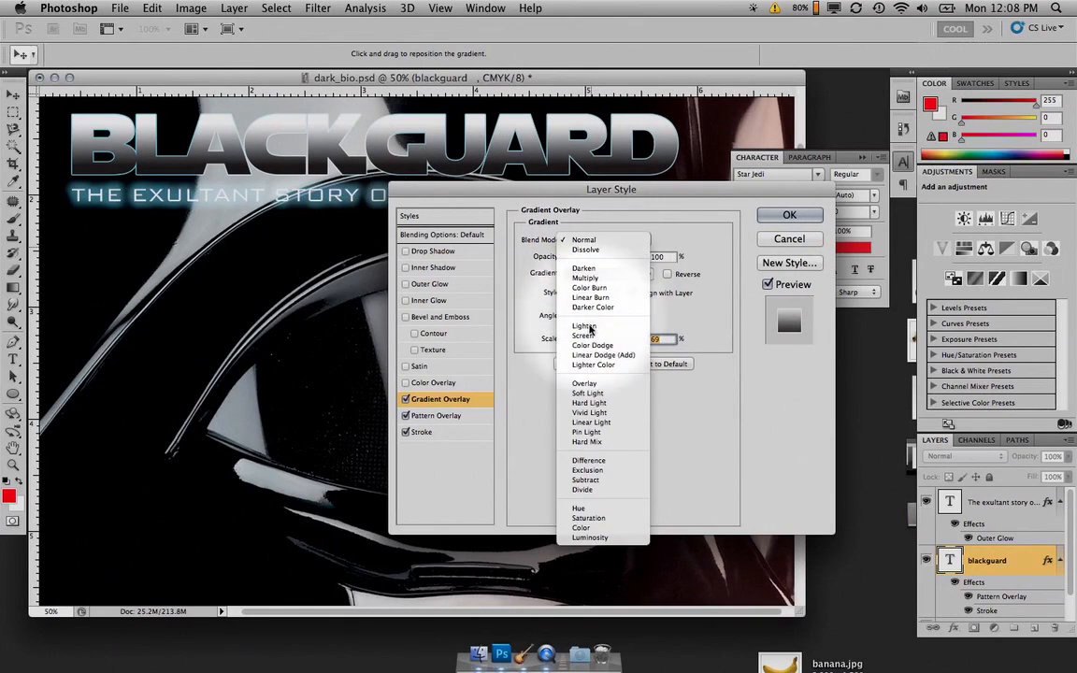
left_click(590, 387)
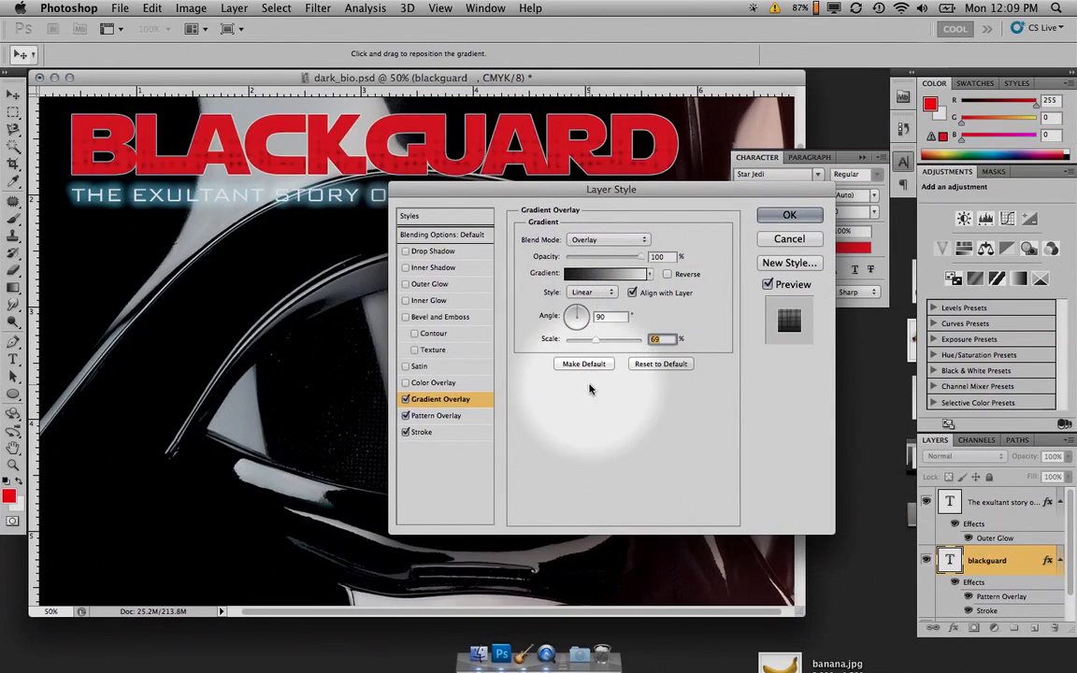
left_click(599, 240)
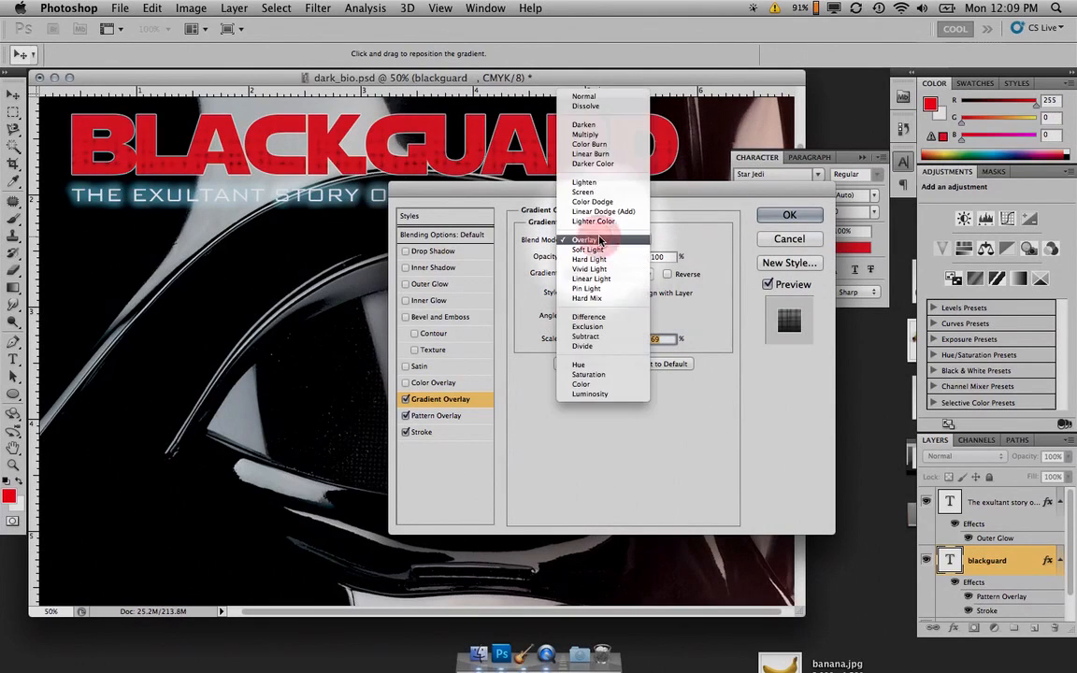
left_click(598, 250)
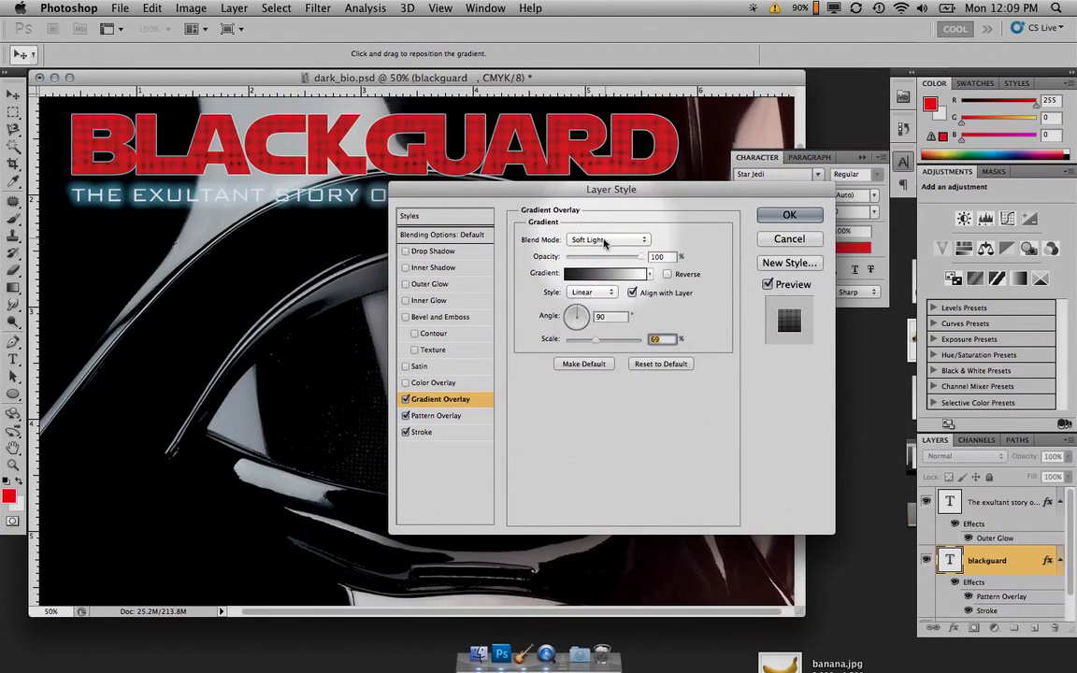
left_click(601, 242)
left_click(603, 259)
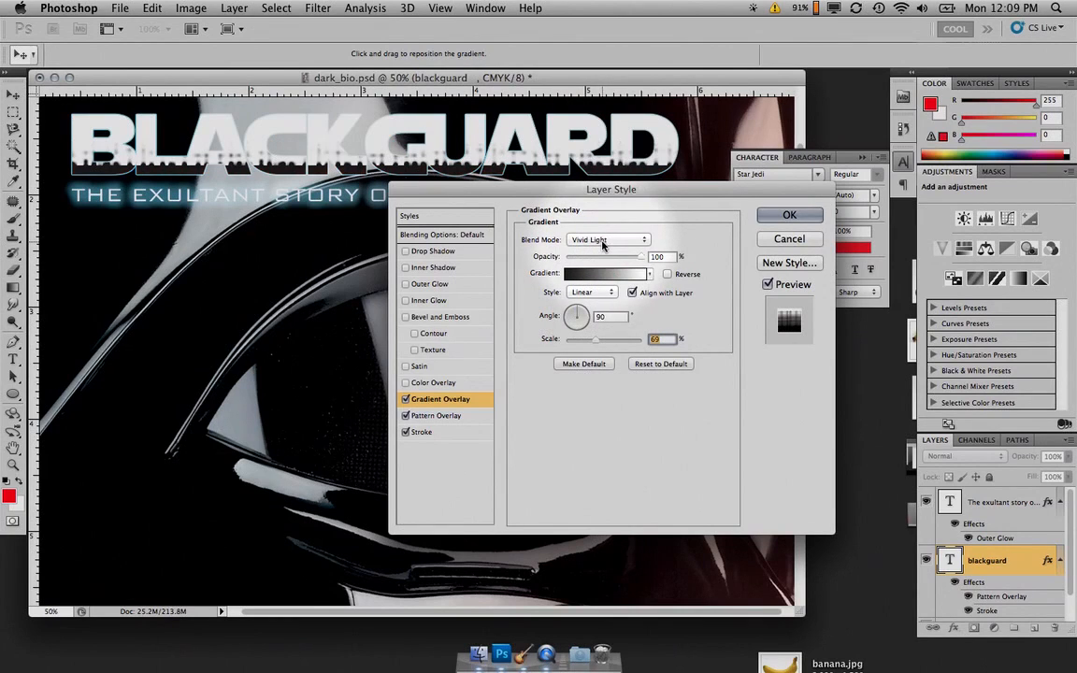
left_click(603, 242)
left_click(603, 232)
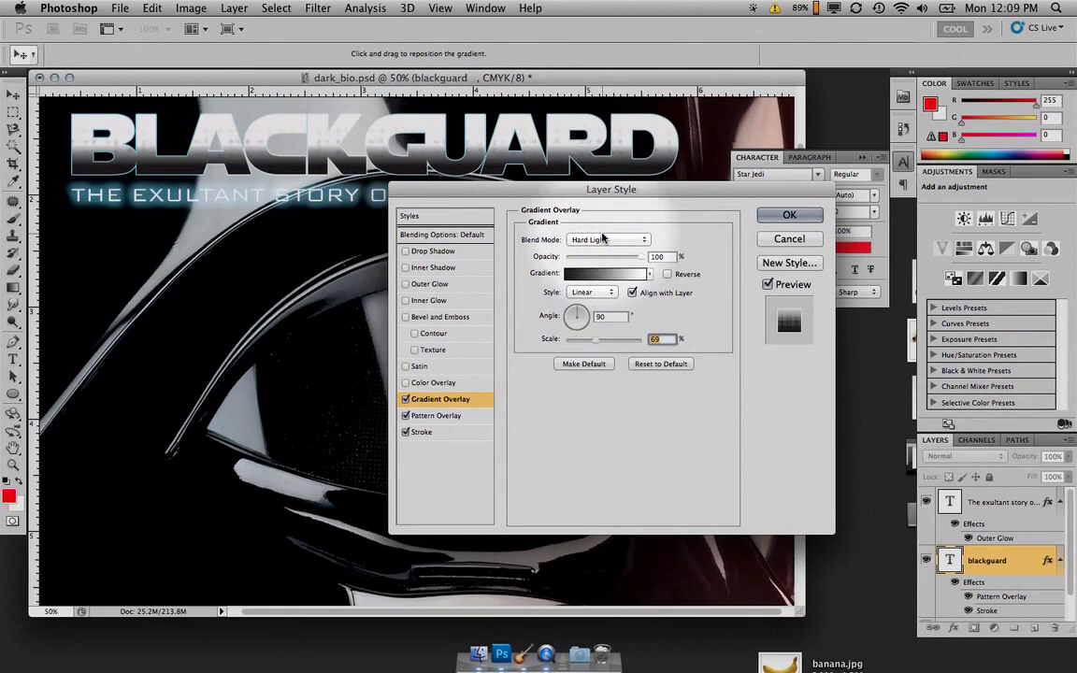
left_click(603, 237)
left_click(597, 234)
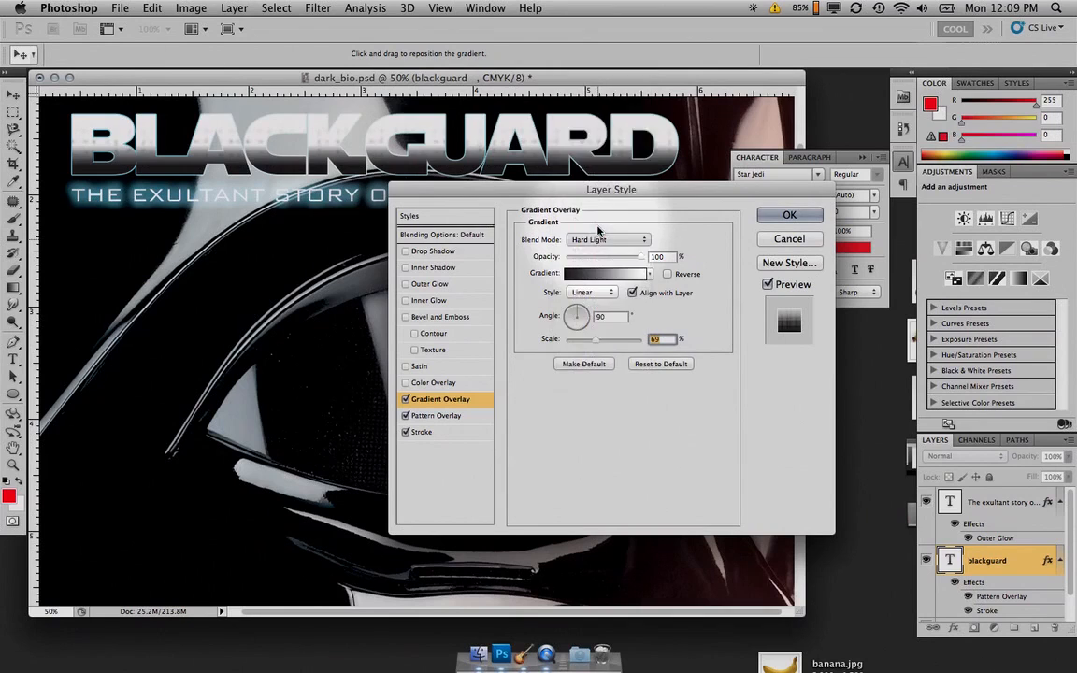
Compare the Overlay, Lighter Color, Color Dodge, Screen and Lighten blend modes on the title's gradient overlay.
left_click(599, 241)
left_click(599, 231)
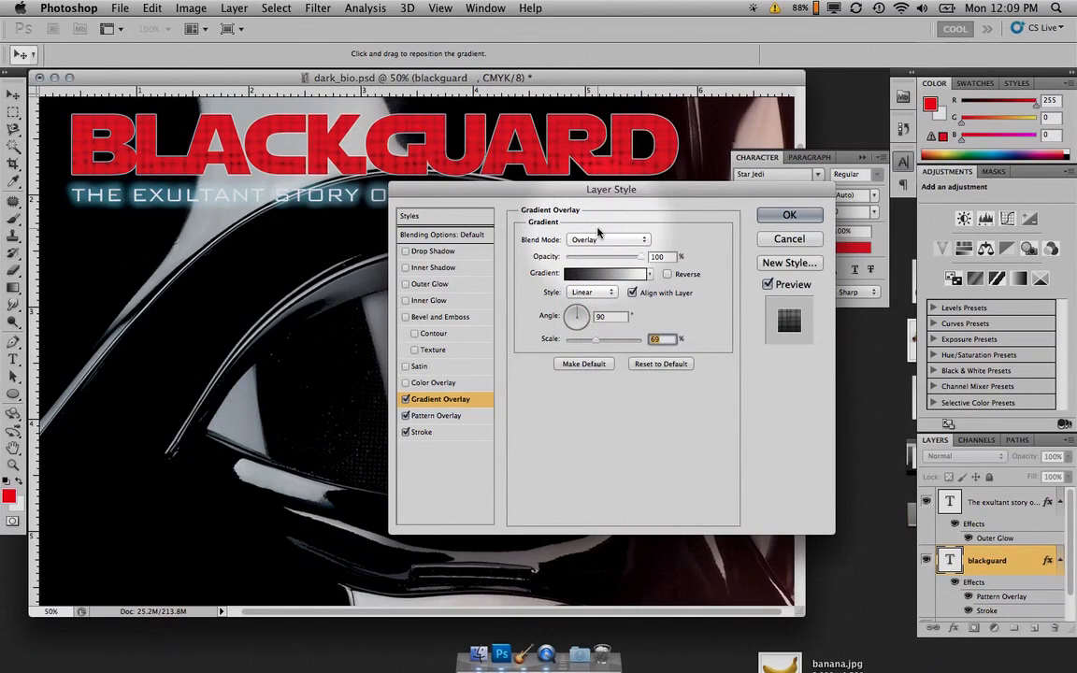
left_click(600, 238)
left_click(604, 229)
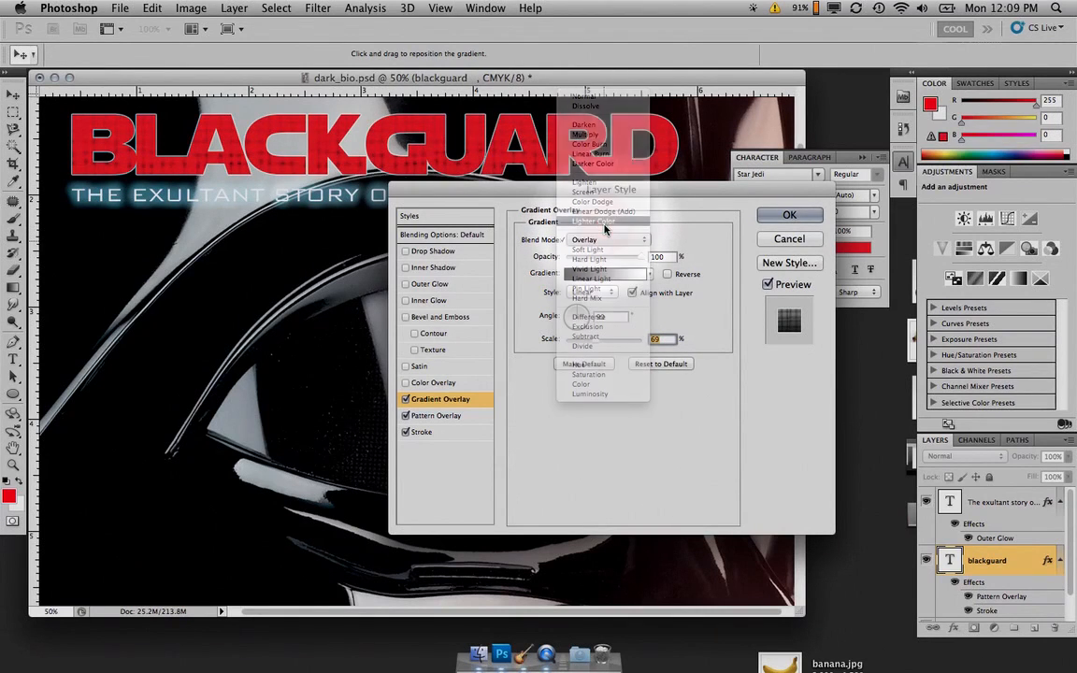
left_click(598, 239)
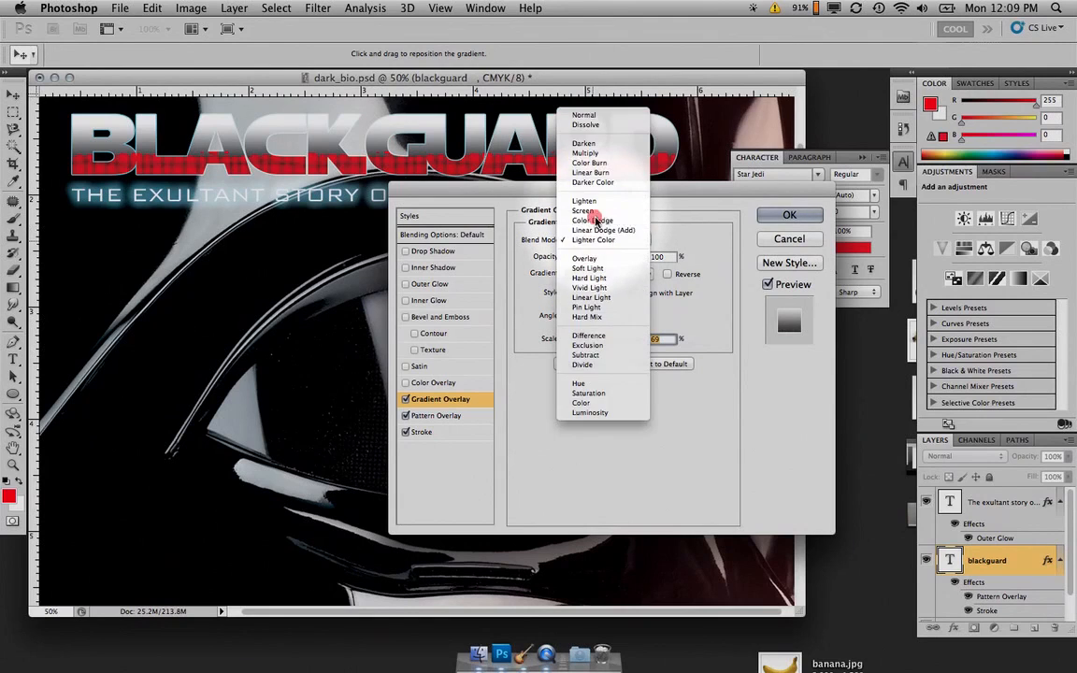
left_click(595, 220)
left_click(589, 234)
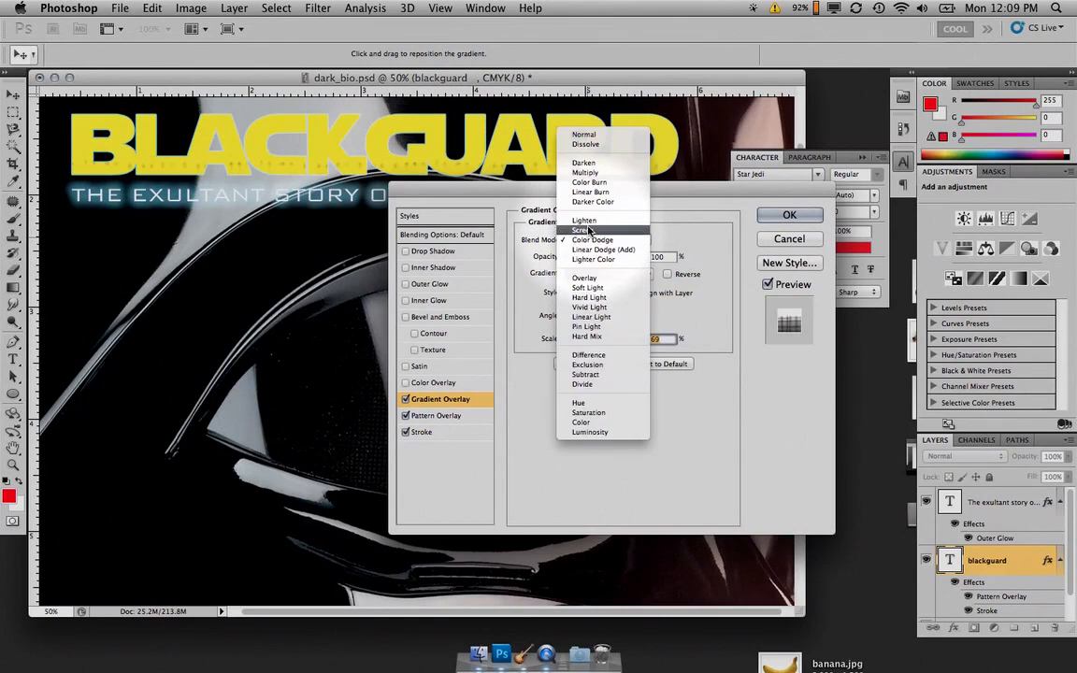
left_click(589, 230)
left_click(594, 240)
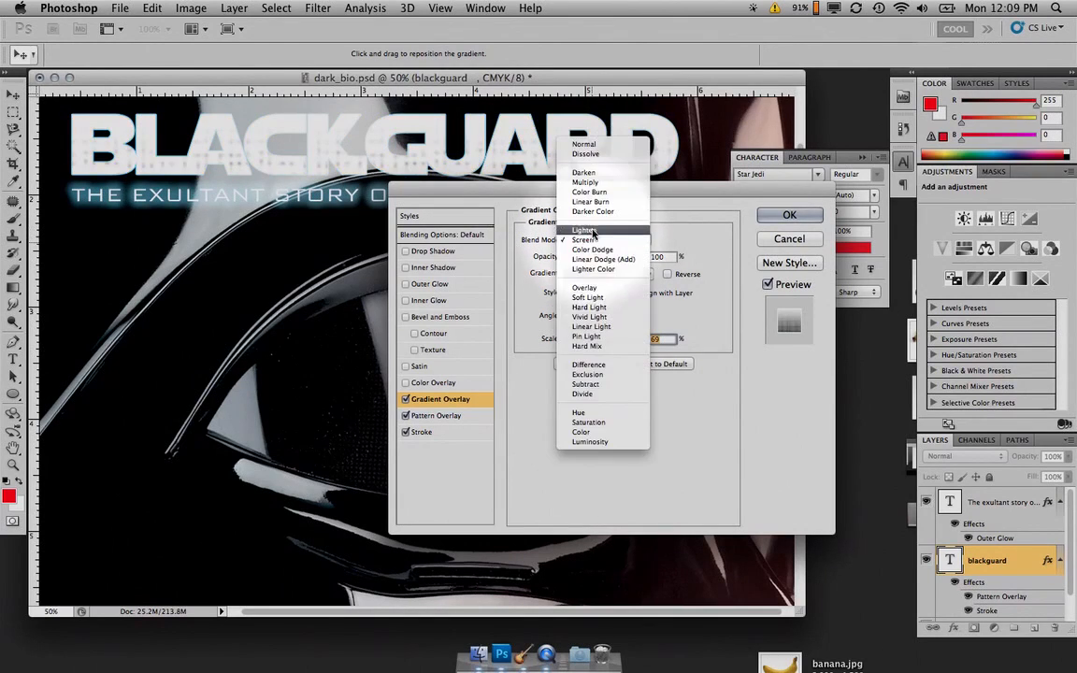
left_click(592, 230)
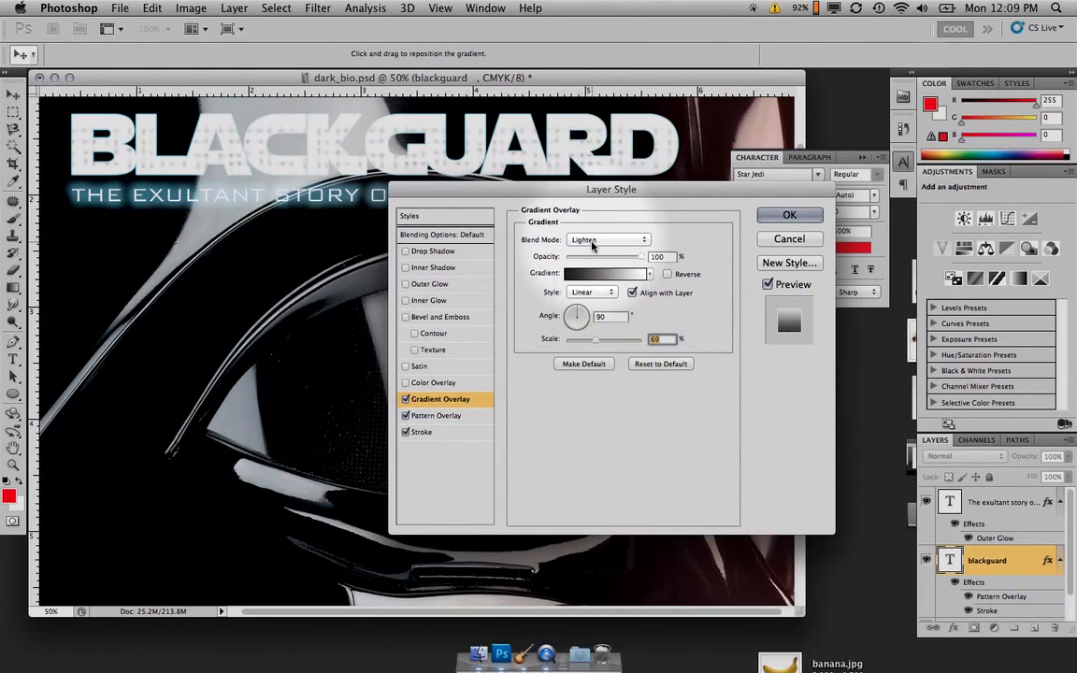
Set the gradient overlay's blend mode to Linear Burn and apply it to the title.
left_click(595, 235)
left_click(597, 214)
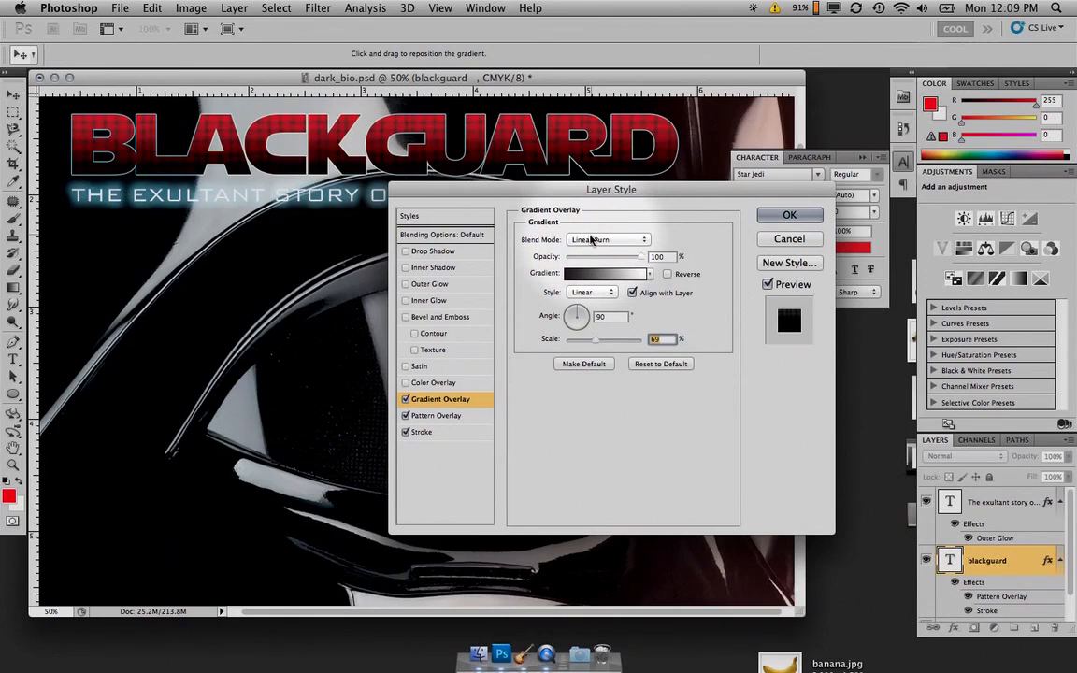
left_click(789, 215)
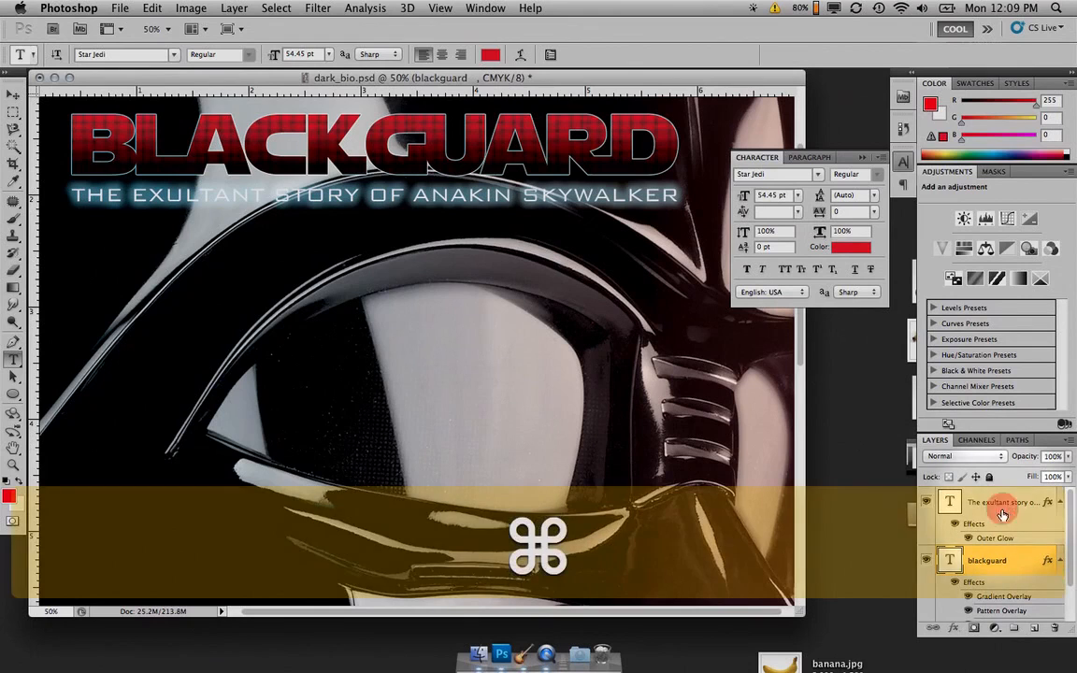
Select the subtitle and title layers together and rotate them 90° clockwise with Free Transform.
left_click(1000, 505, "super")
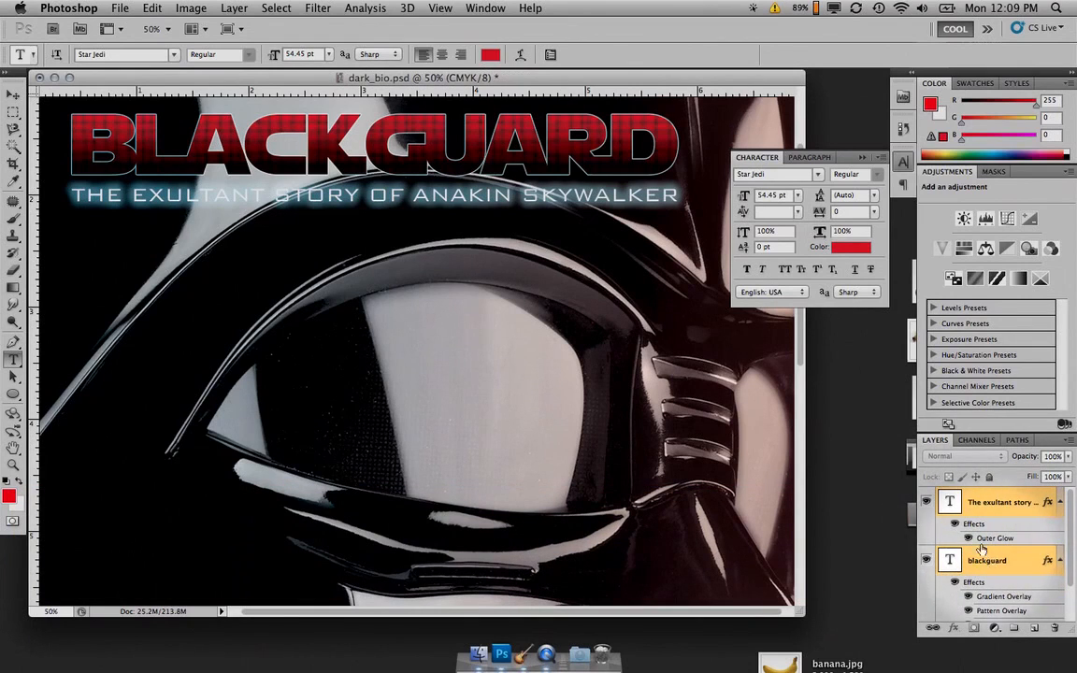
left_click(865, 163)
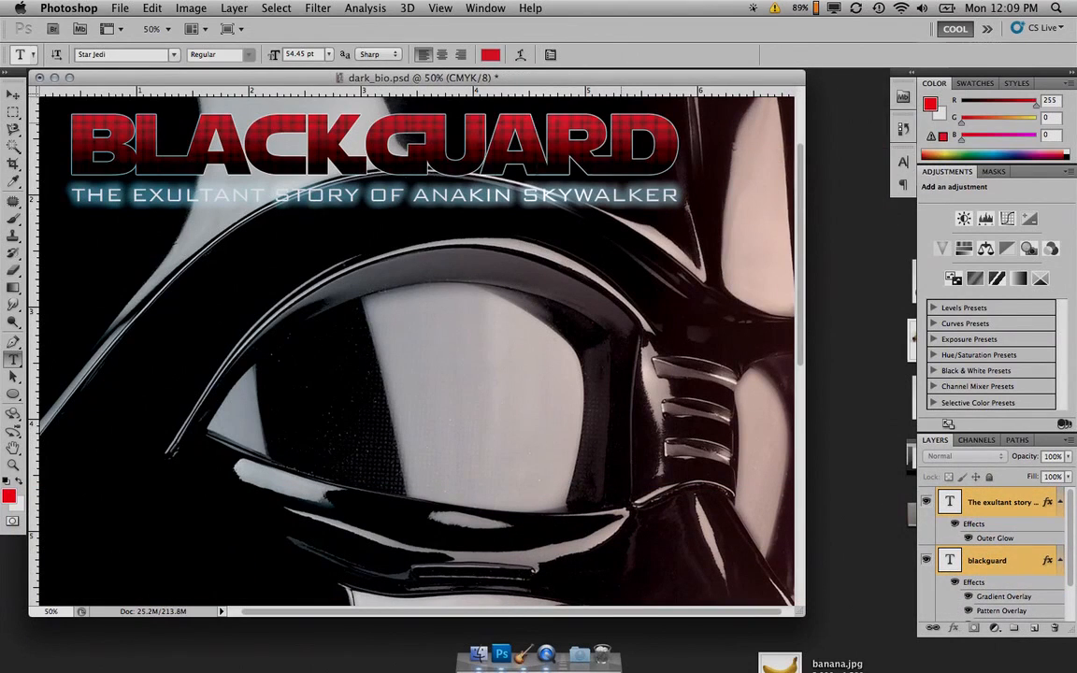
key("super+0")
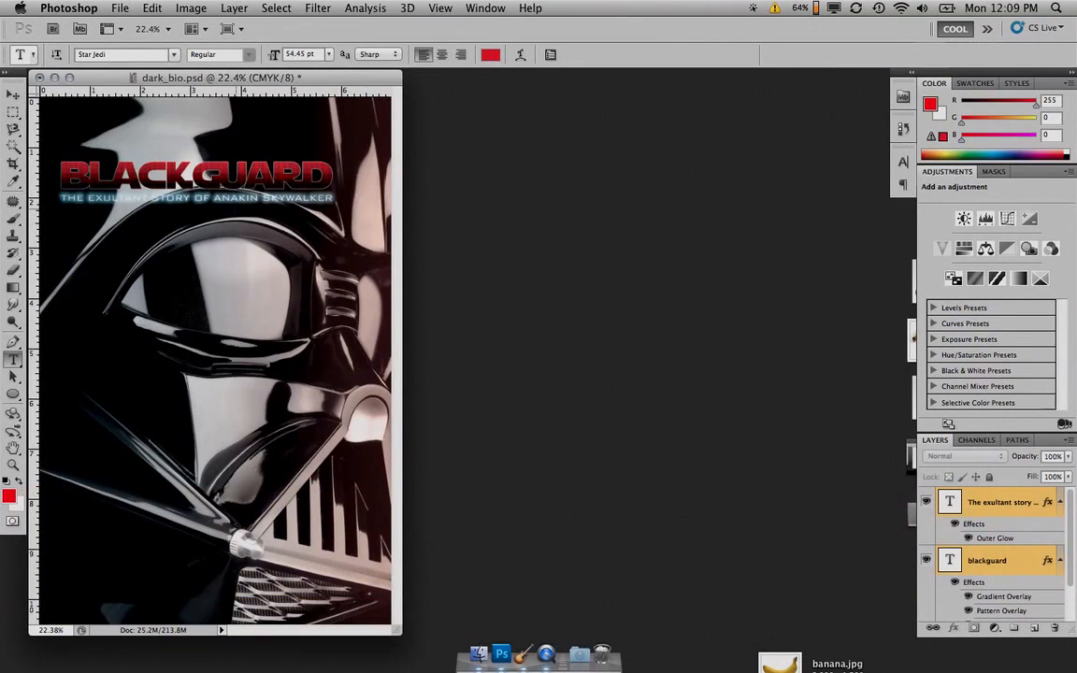
left_click(12, 95)
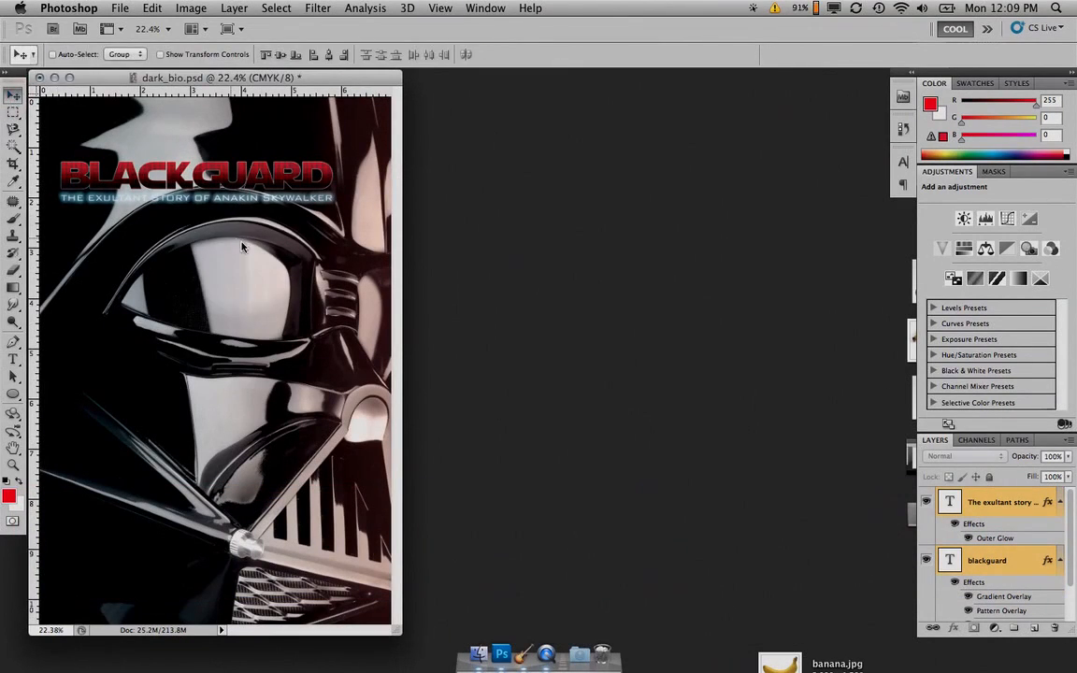
key("super+t")
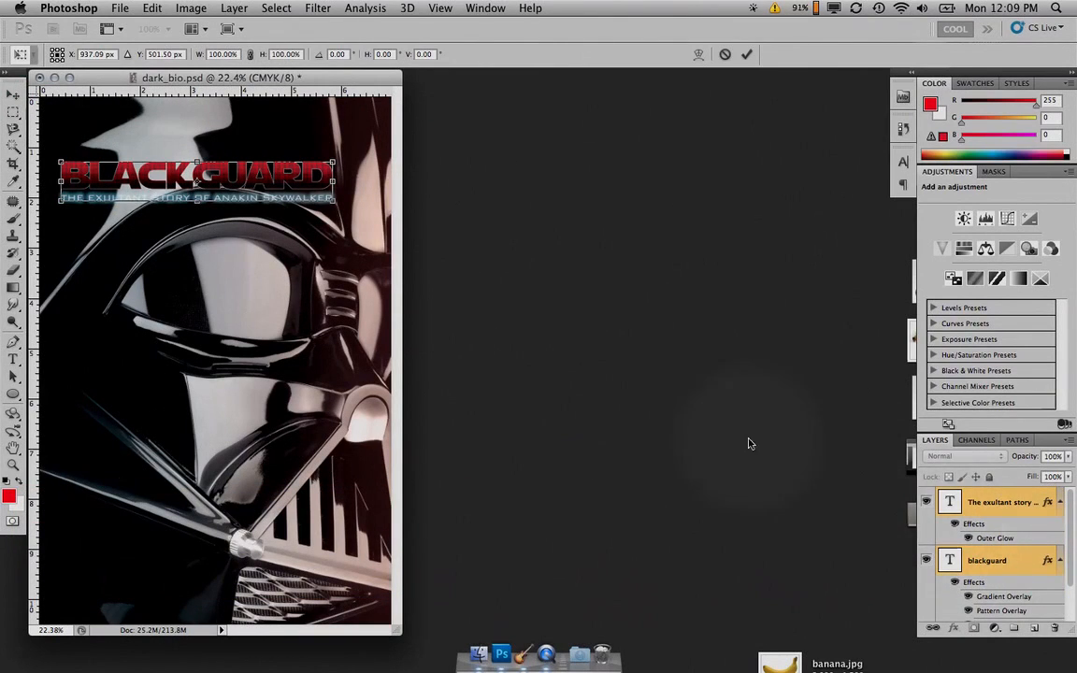
left_click_drag(341, 199, 175, 343)
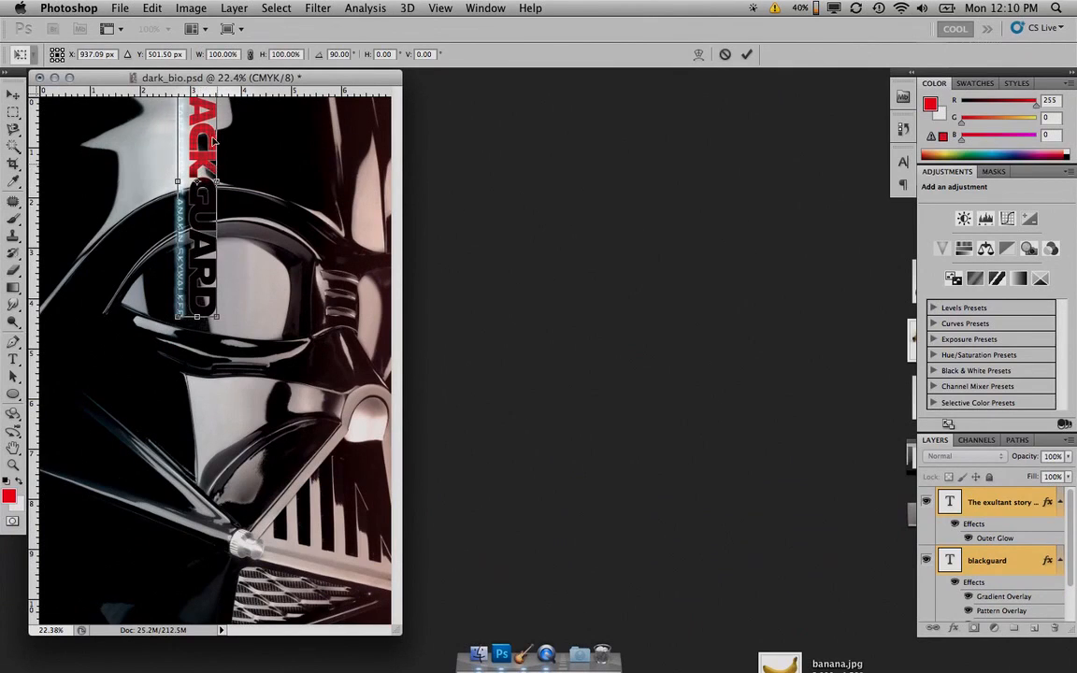
Move the rotated title and subtitle to the cover's left edge and scale them together proportionally to about 156%.
left_click_drag(208, 163, 86, 338)
key("alt+shift")
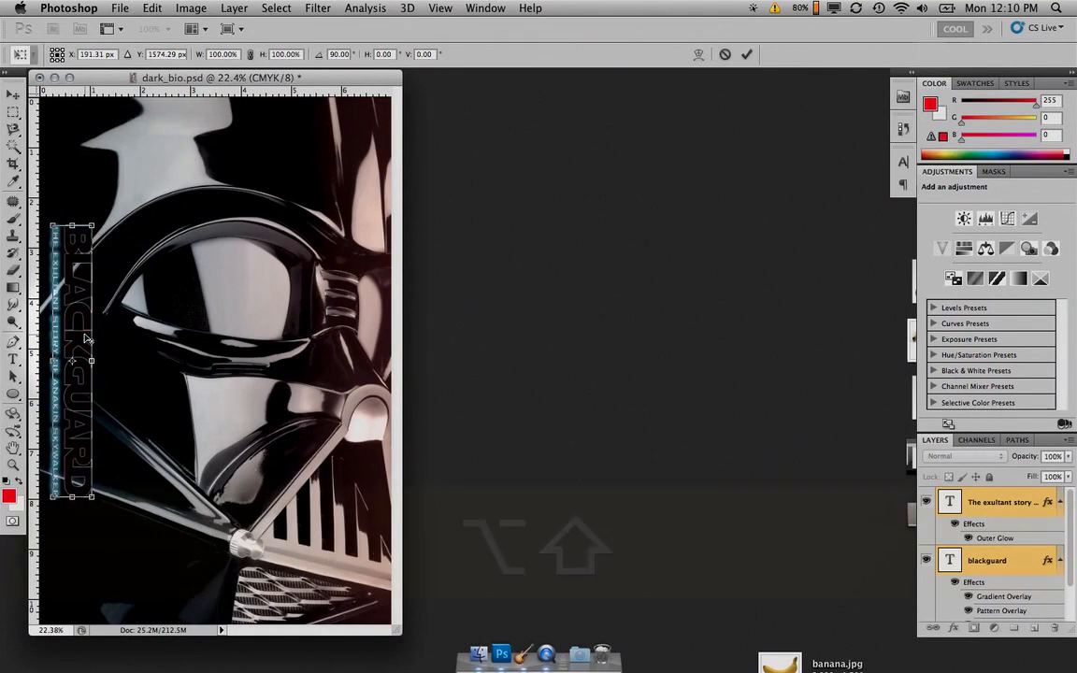
left_click_drag(92, 225, 187, 164)
Nudge the scaled title and subtitle slightly up and to the right, and apply the transformation.
key("shift+Up")
key("shift+Up")
key("shift+Up")
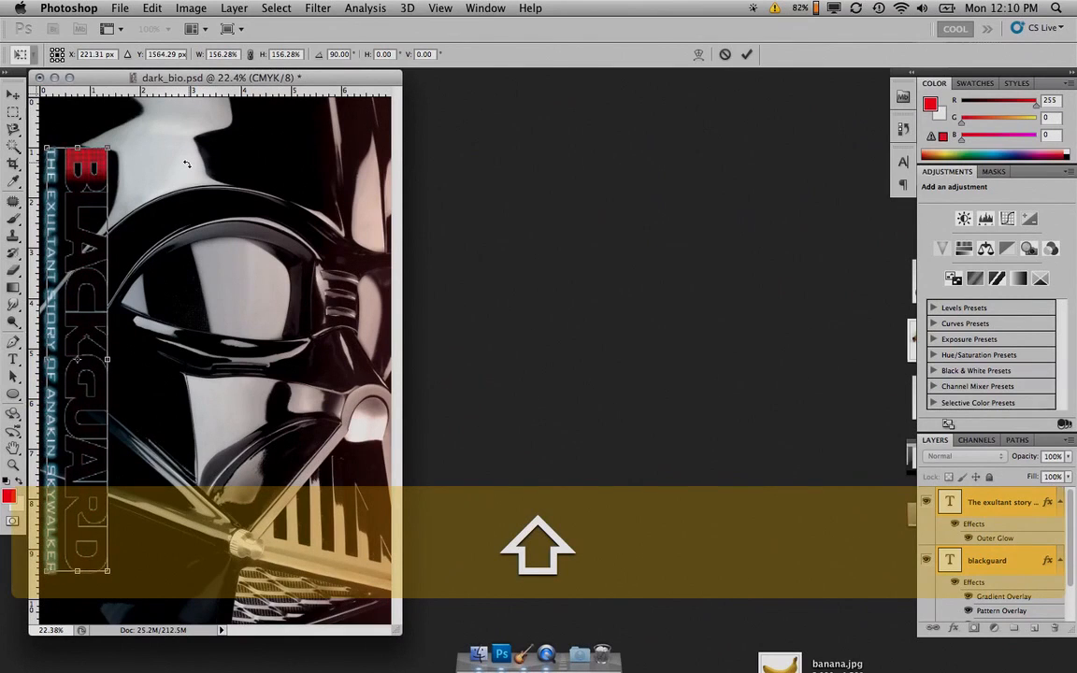
key("shift+Right")
key("shift+Right")
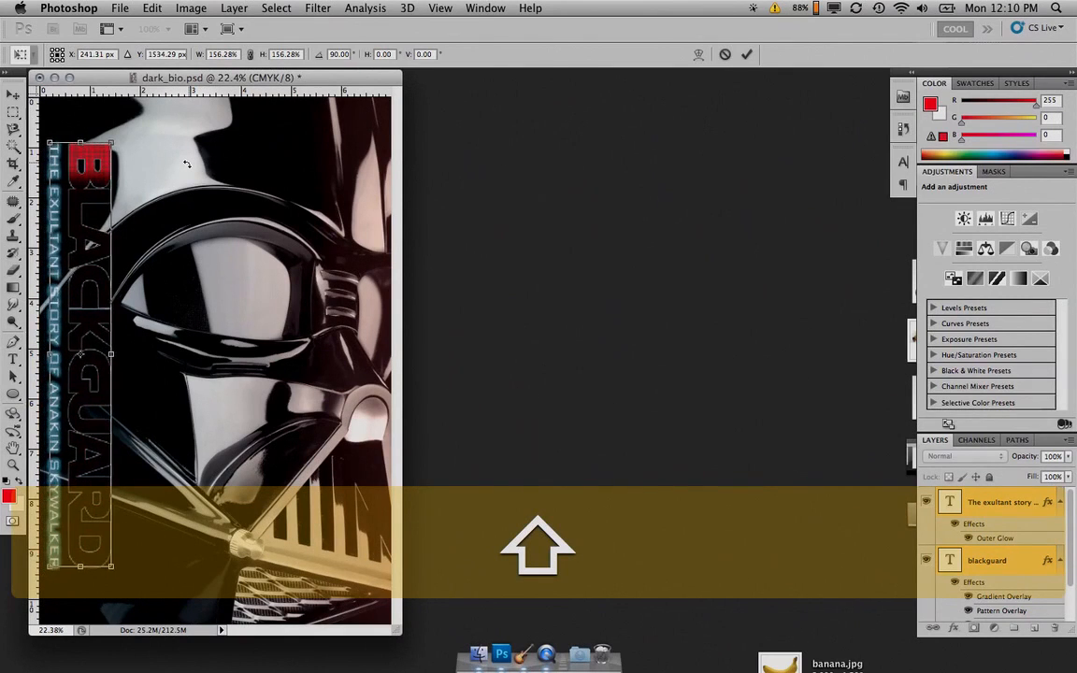
key("shift+Up")
key("Return")
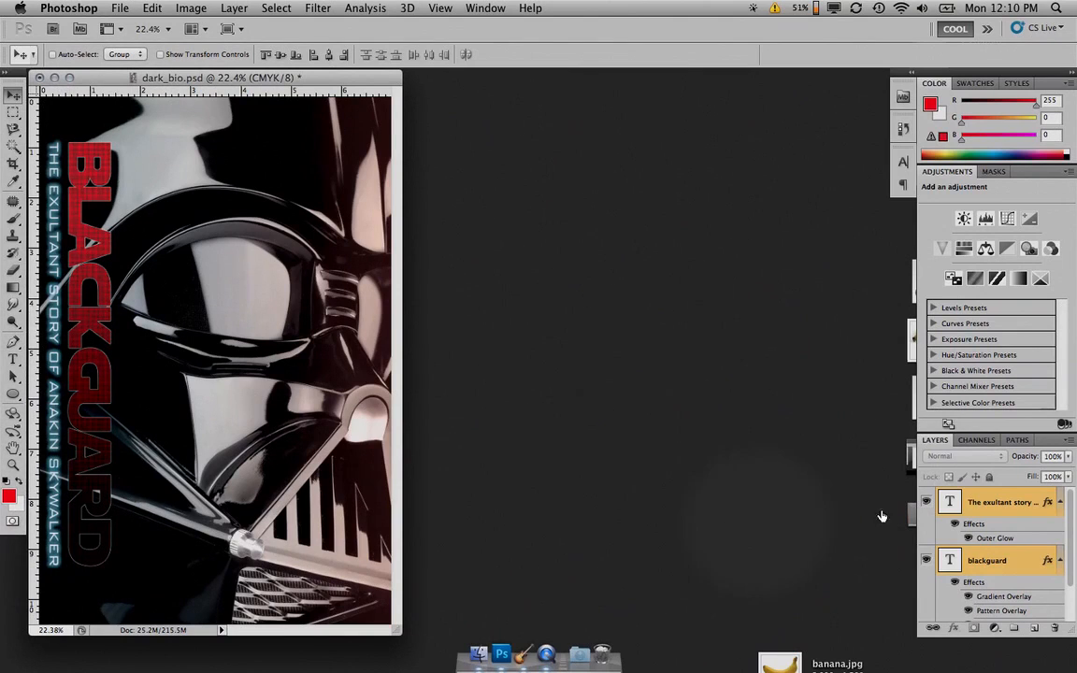
Set the angle of the blackguard title's gradient overlay to 0° and apply it.
left_click(997, 600)
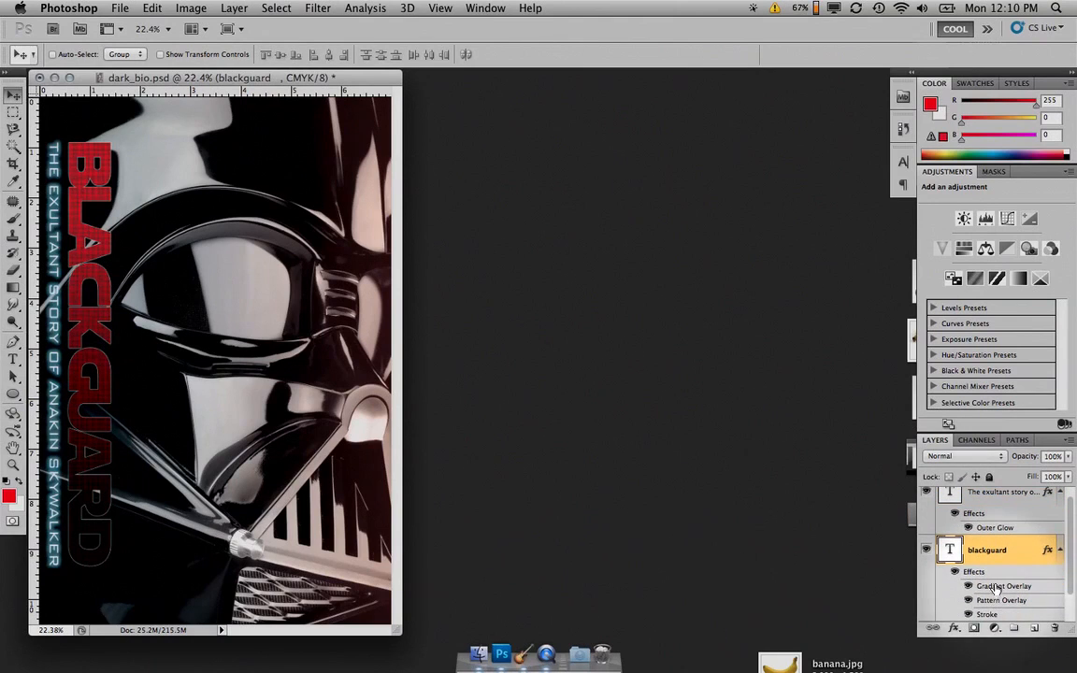
double_click(994, 589)
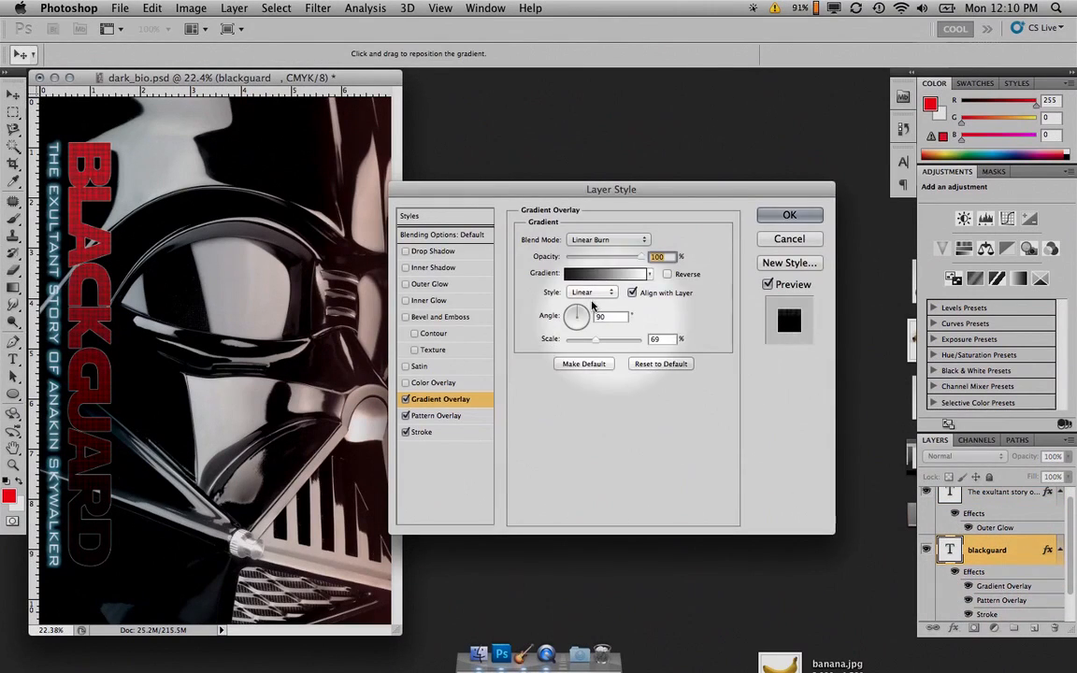
left_click_drag(576, 310, 647, 322)
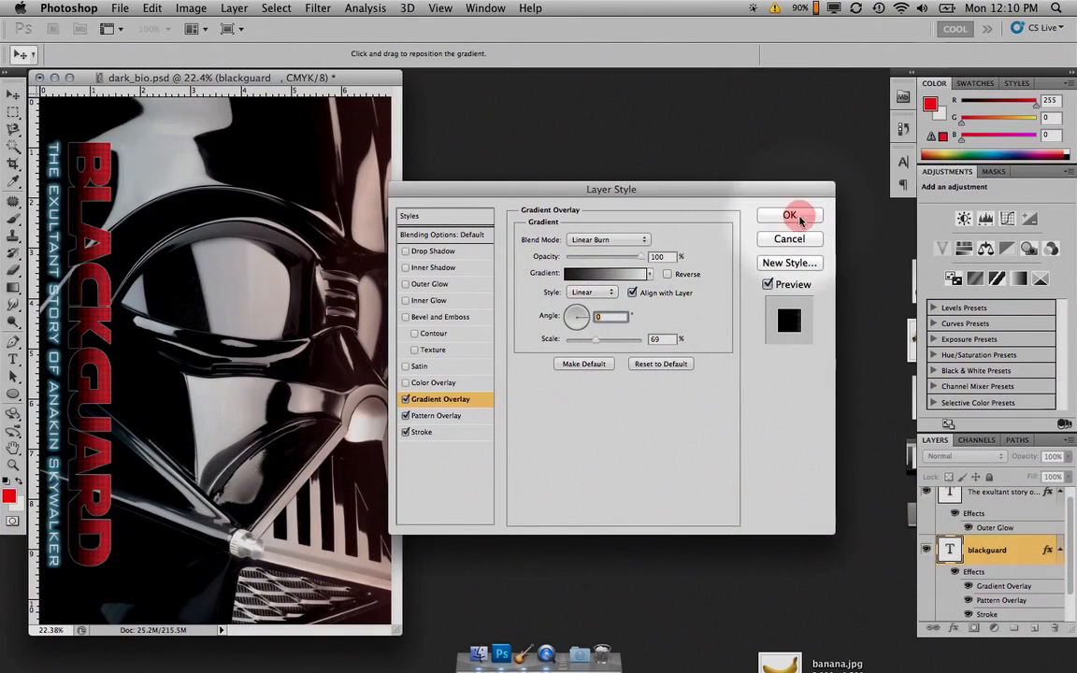
left_click(795, 217)
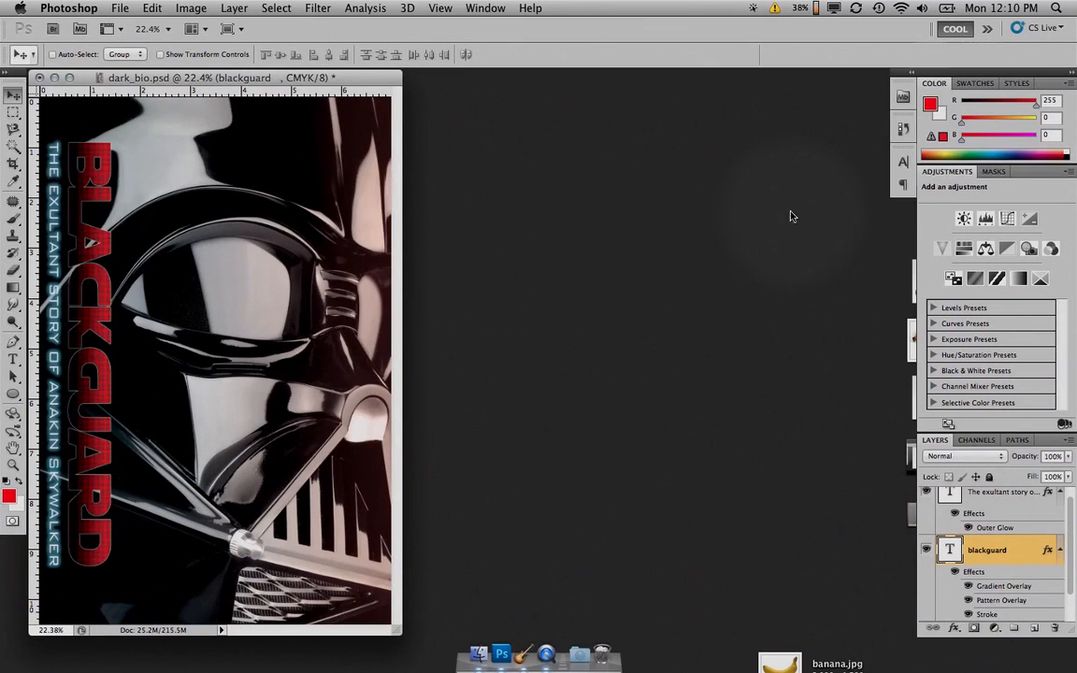
Examine the title letters' gradient, pattern and stroke up close, and return to viewing the whole cover.
key("super+space")
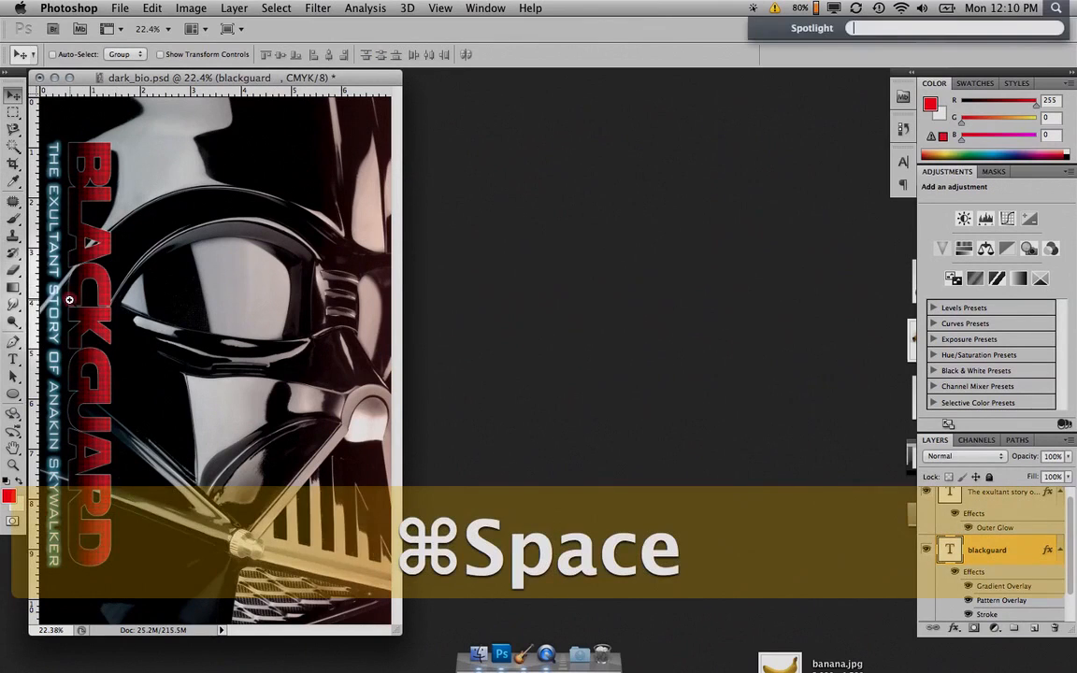
left_click_drag(69, 300, 193, 321)
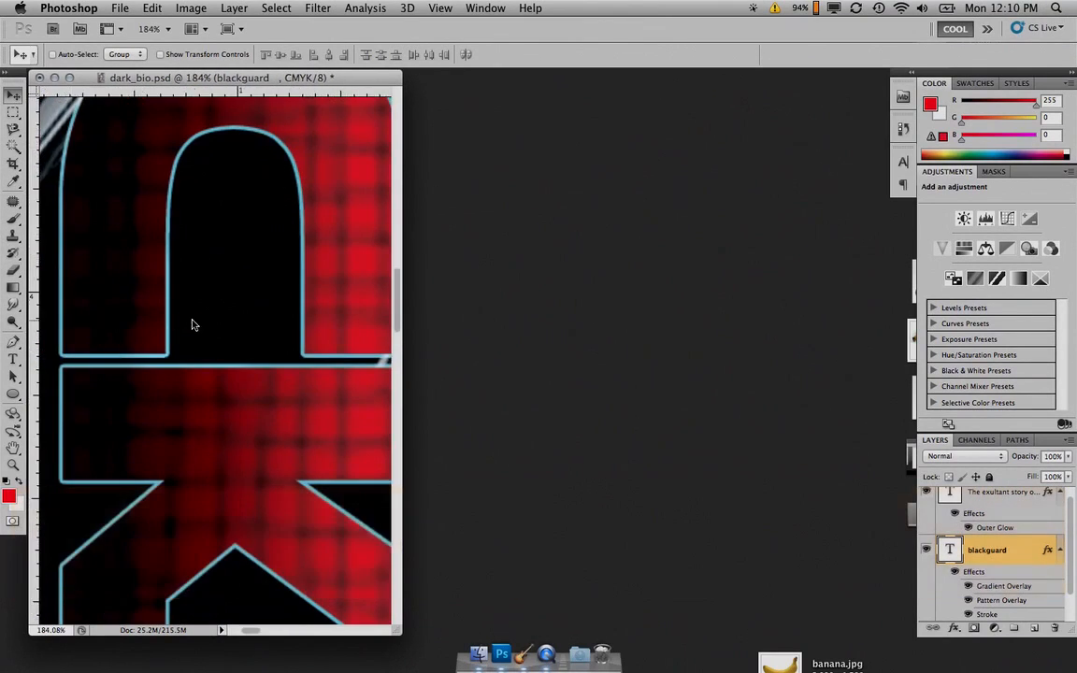
scroll(192, 324, "right", 5)
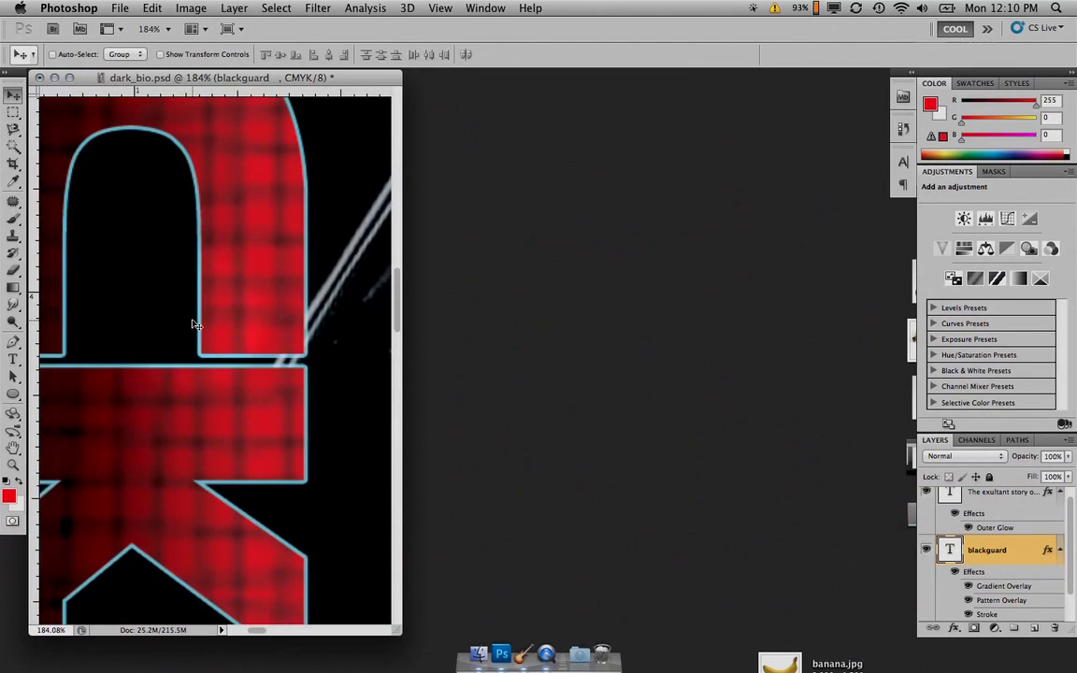
key("super+0")
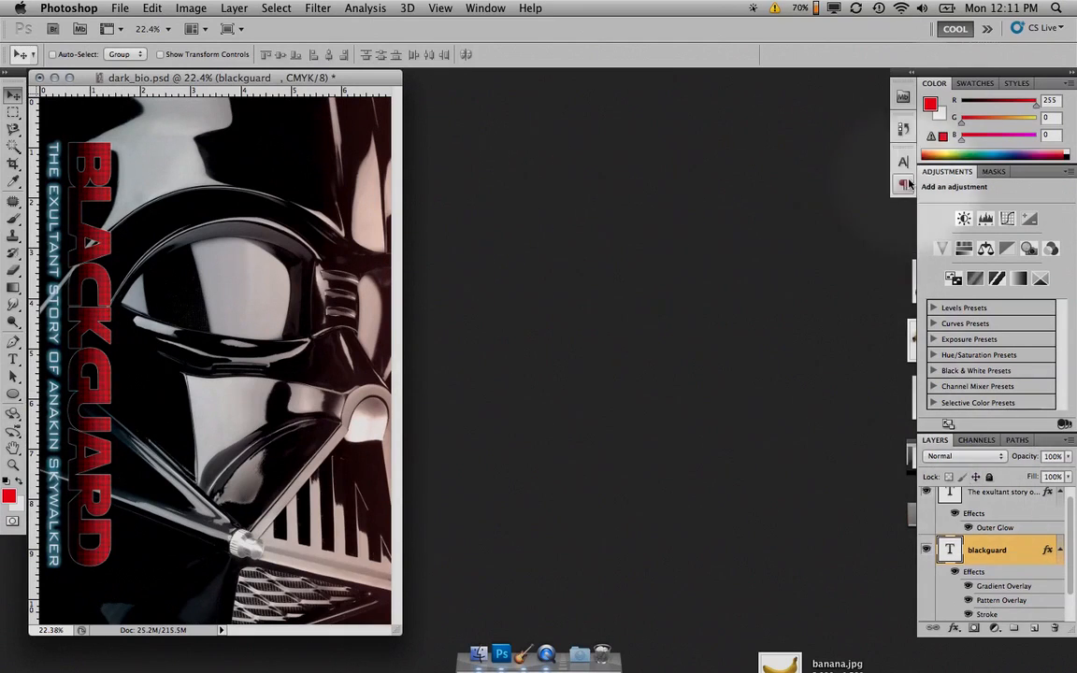
Take a history snapshot of the cover with the newly styled title and subtitle.
left_click(903, 128)
scroll(813, 280, "up", 5)
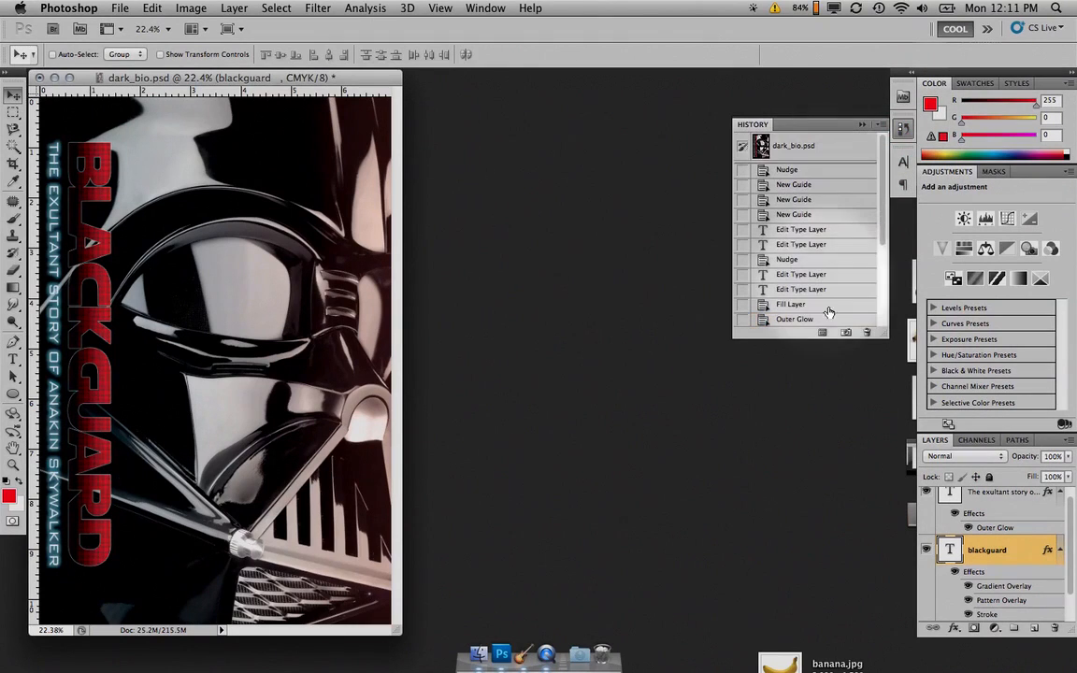
left_click(845, 332)
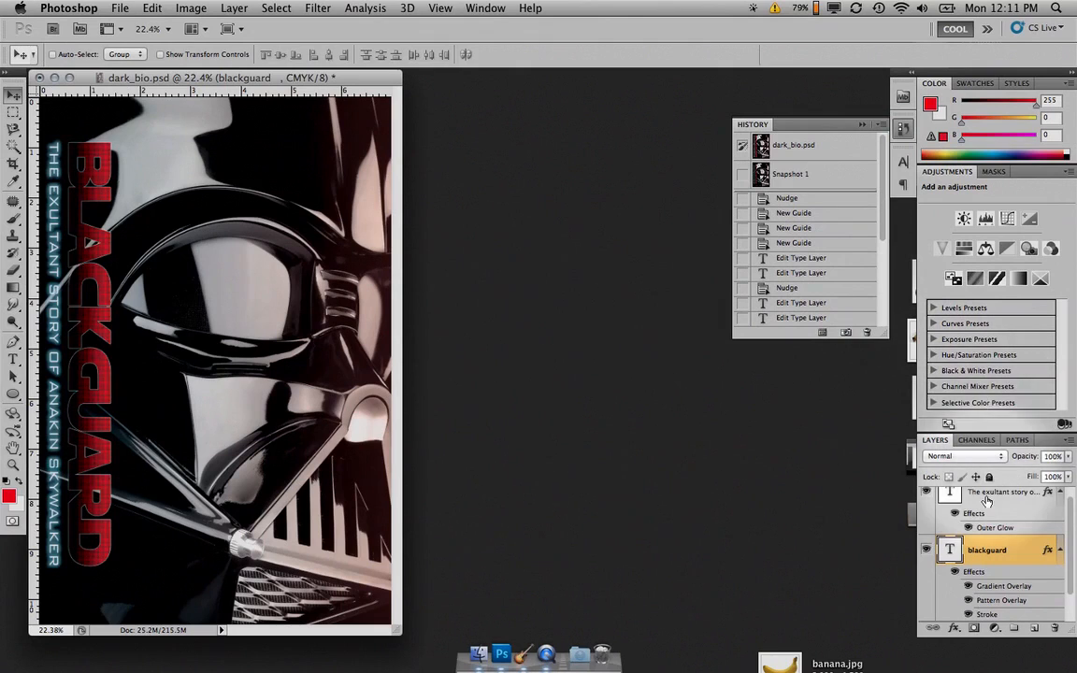
Hide the new subtitle and title layers, show the Original Title group, and take another history snapshot.
scroll(986, 502, "up", 1)
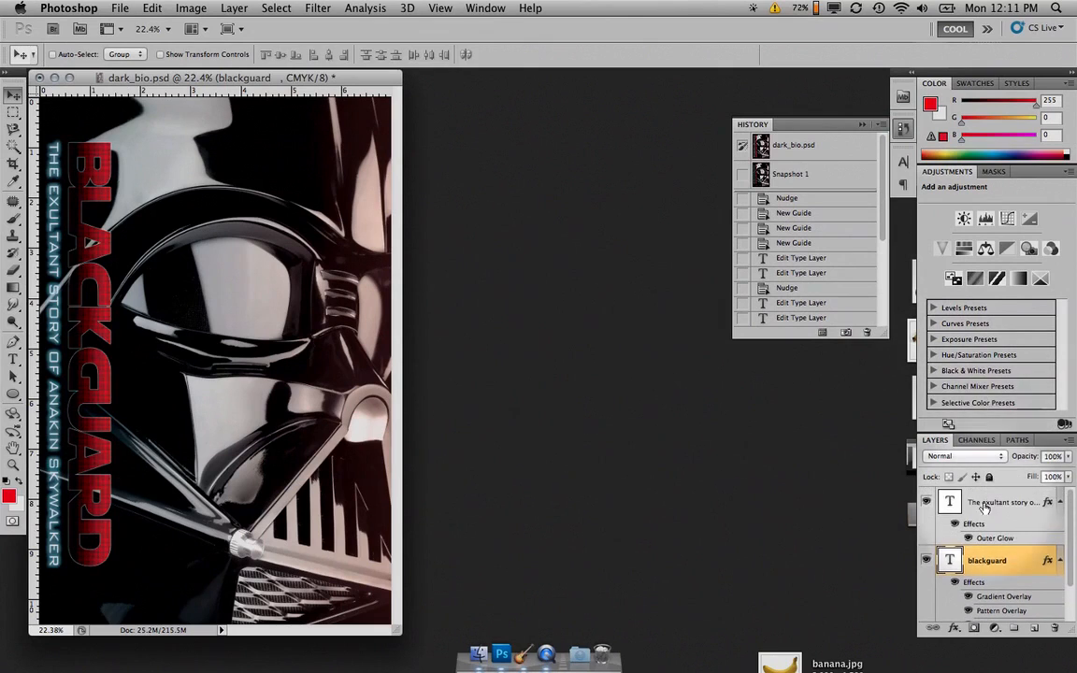
left_click(925, 502)
left_click(926, 560)
scroll(928, 567, "down", 3)
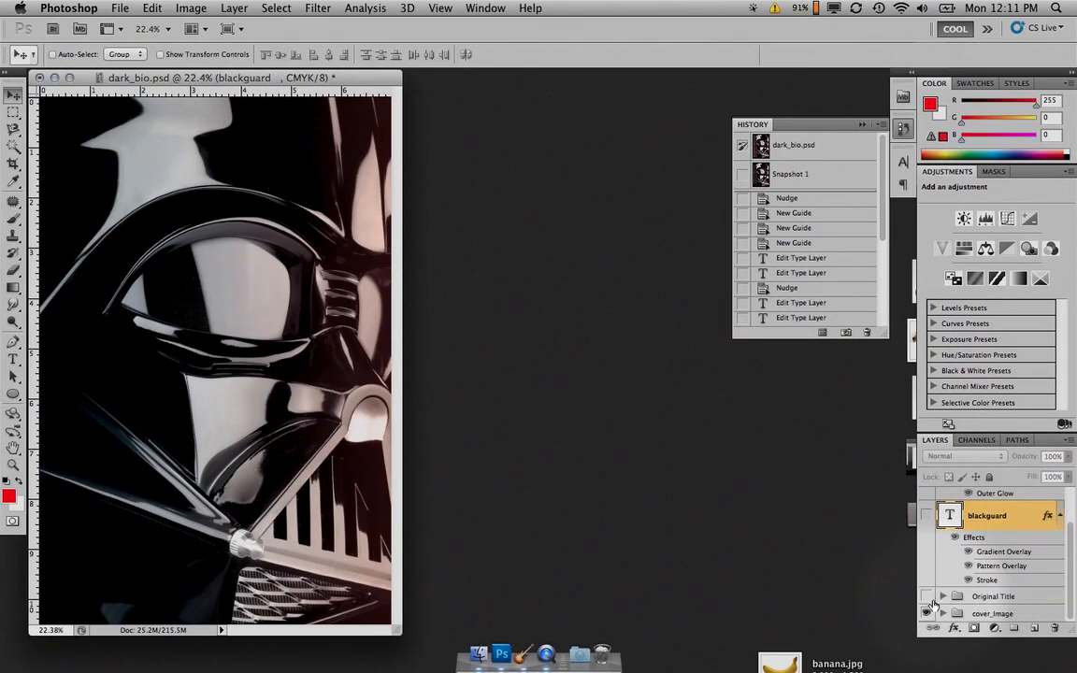
left_click(926, 596)
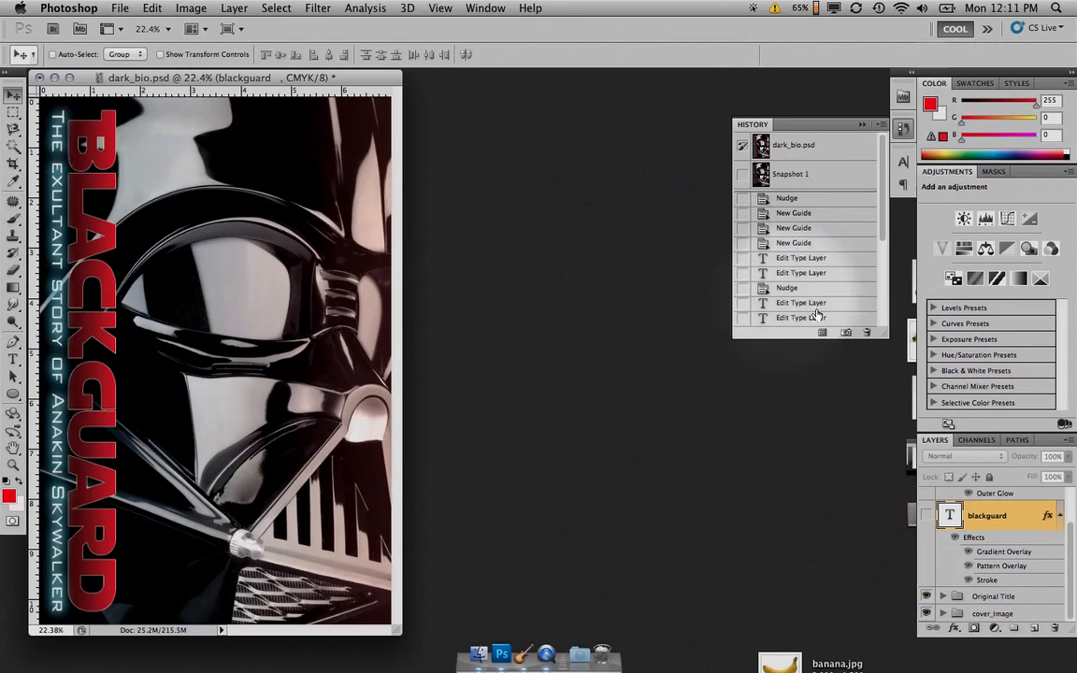
left_click(852, 334)
Compare the new and original titles by switching between the two history snapshots, ending on the new title's version.
left_click(817, 177)
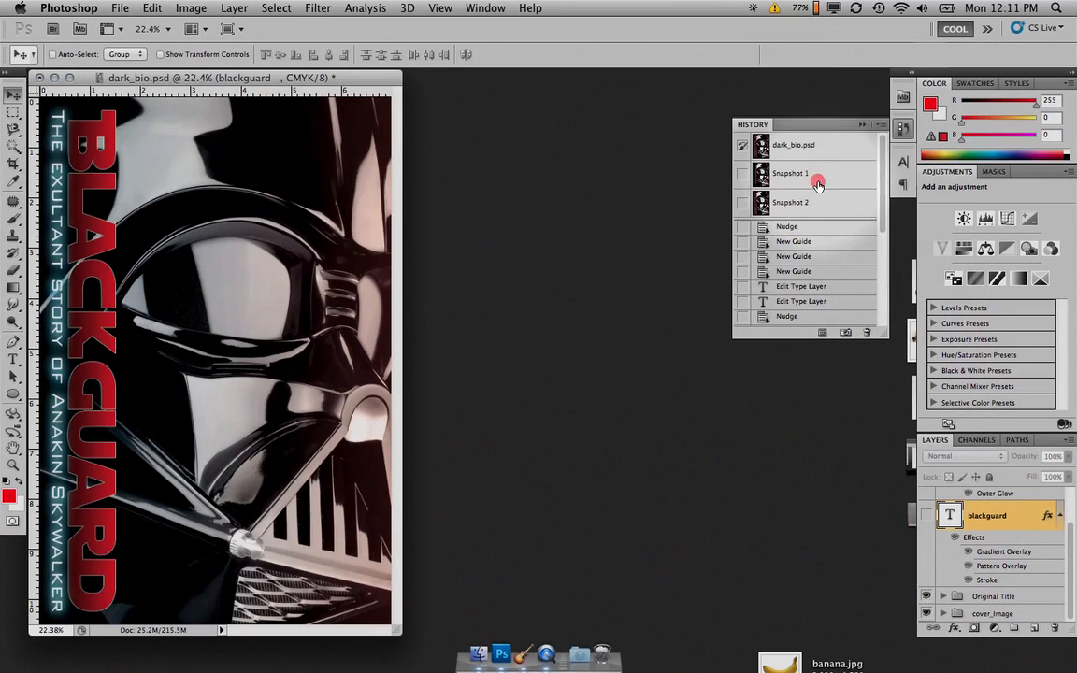
left_click(812, 203)
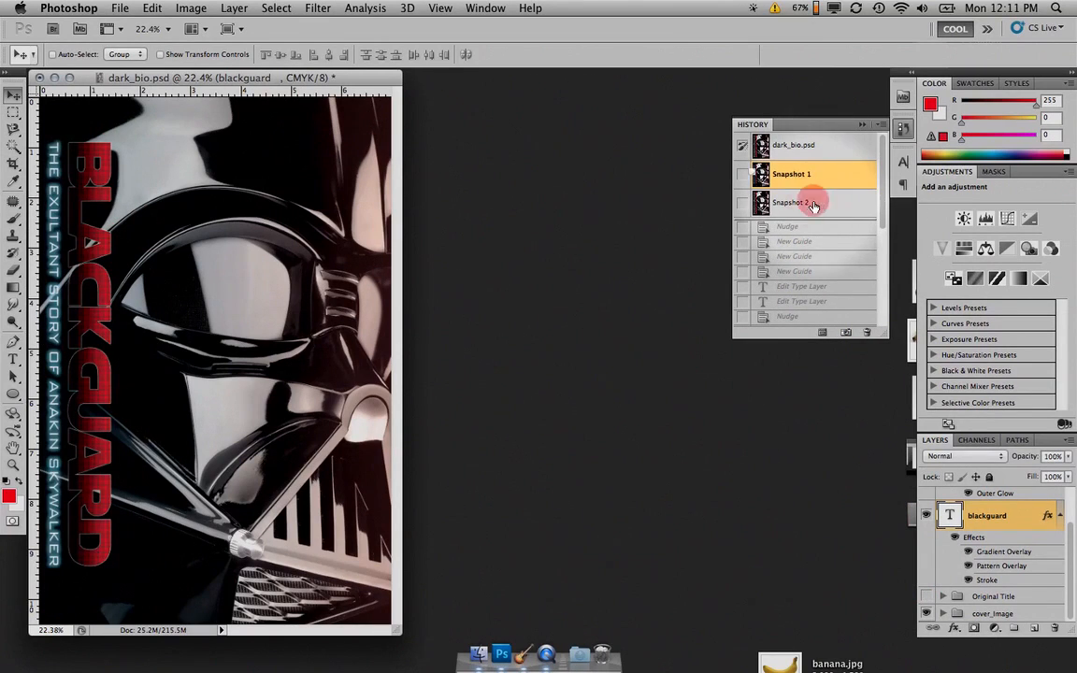
left_click(811, 177)
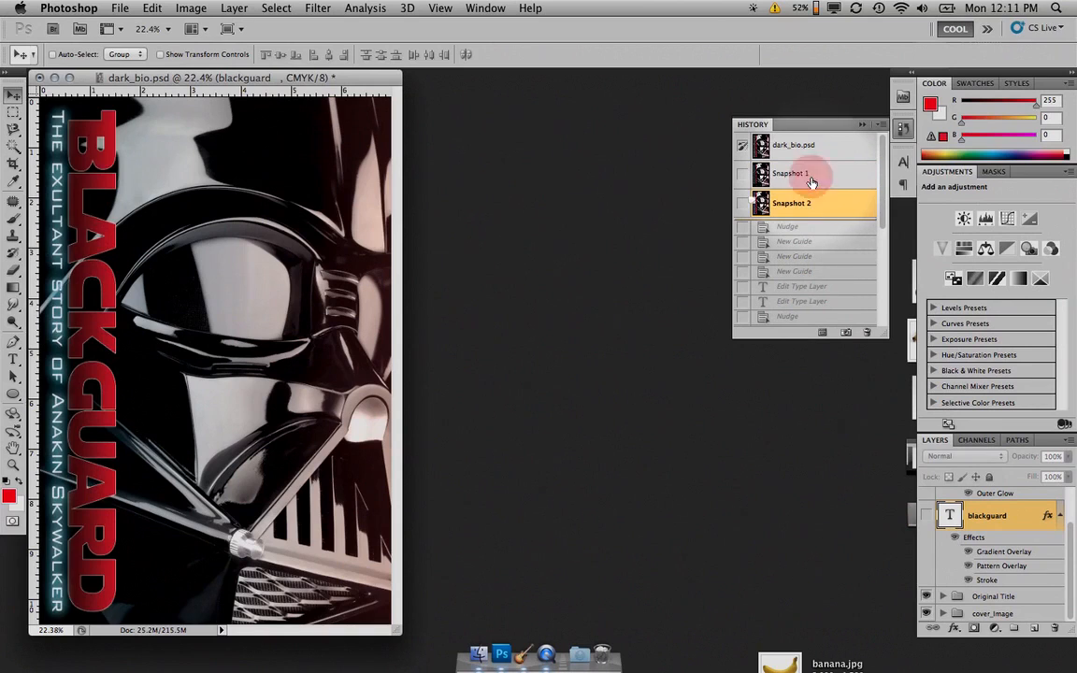
left_click(805, 204)
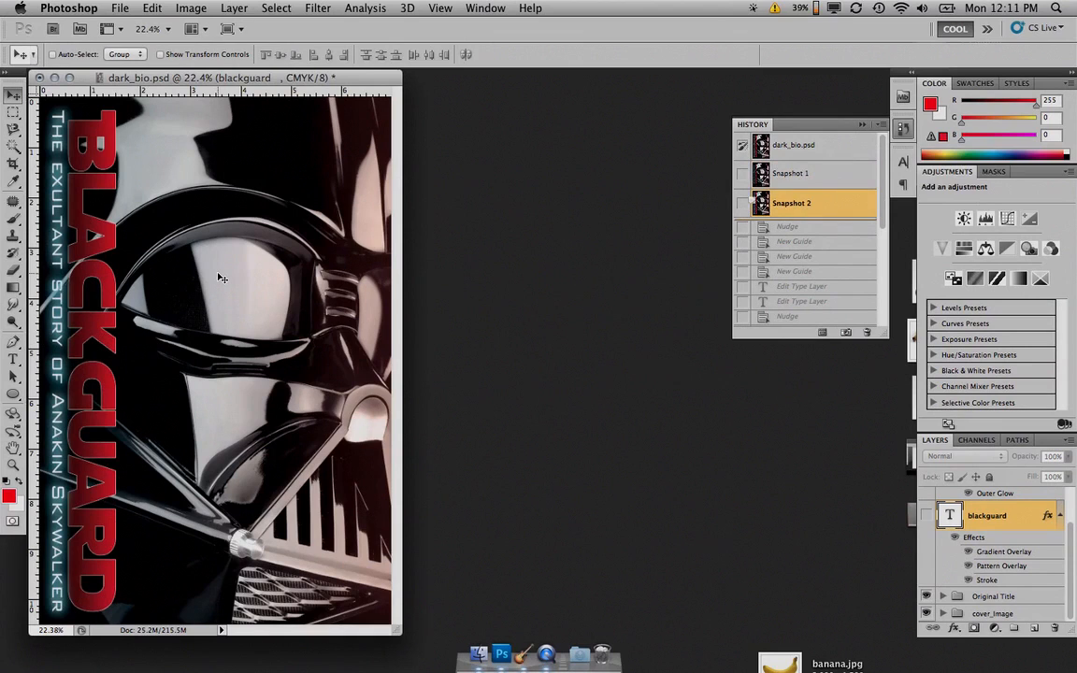
left_click(752, 175)
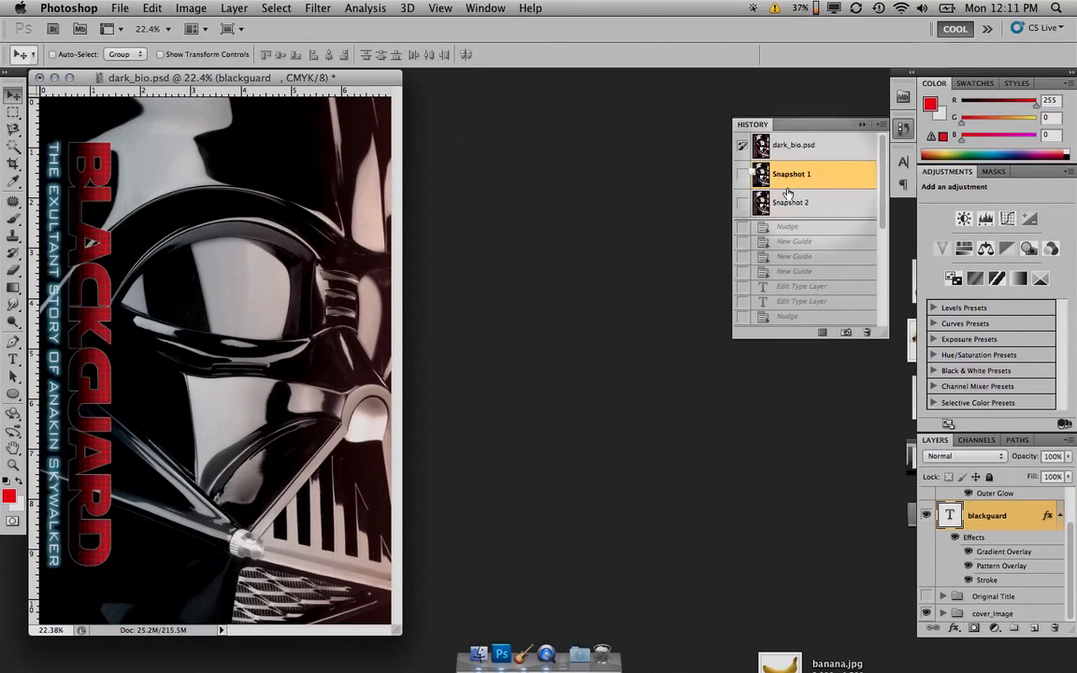
left_click(547, 650)
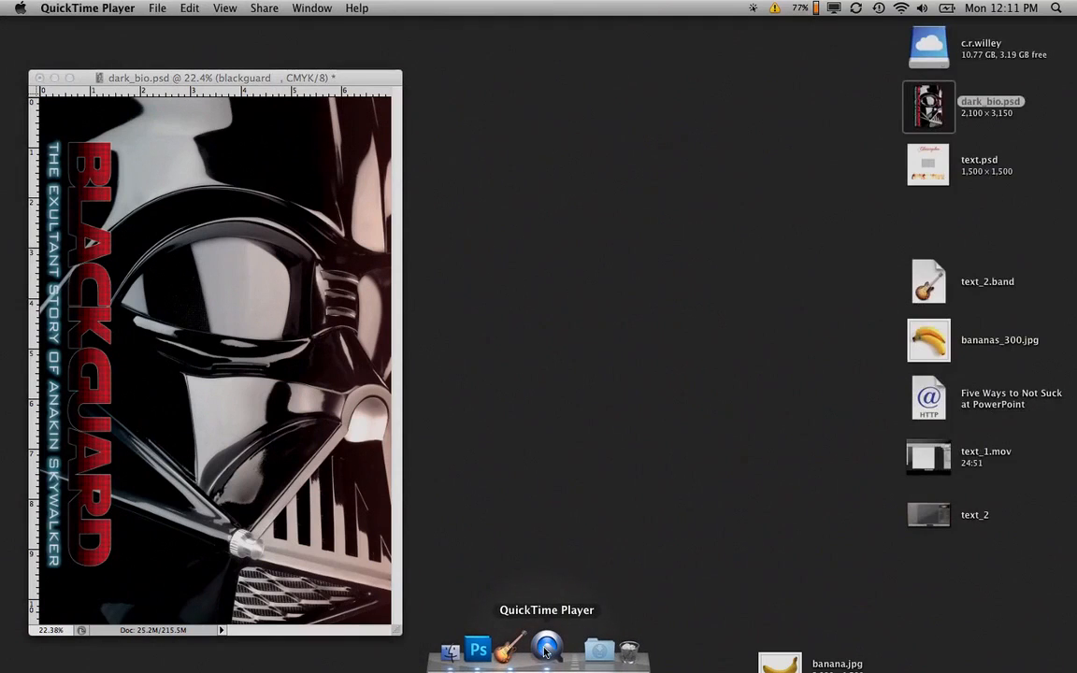